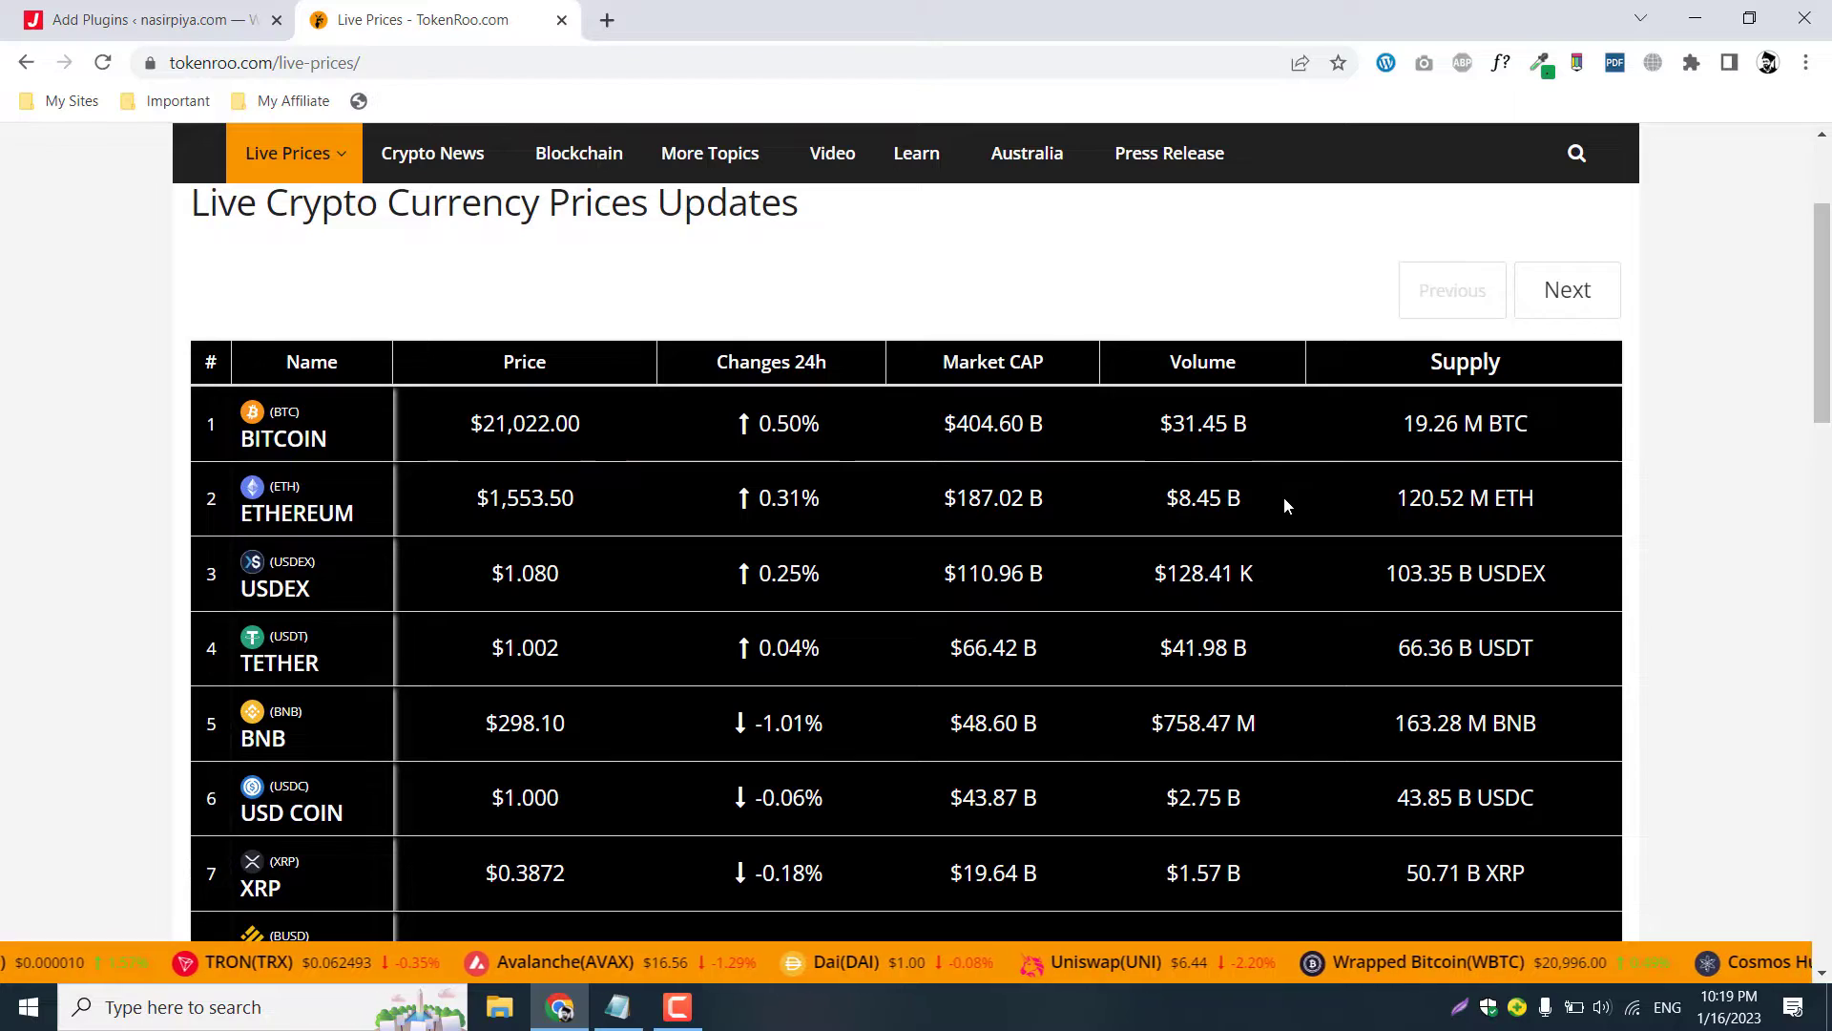
Examine the TokenRoo live prices page, including the full coin table and the scrolling price ticker.
{"action": "scroll", "coordinate": [1285, 497], "scroll_direction": "down", "scroll_amount": 5}
{"action": "scroll", "coordinate": [1285, 497], "scroll_direction": "up", "scroll_amount": 8}
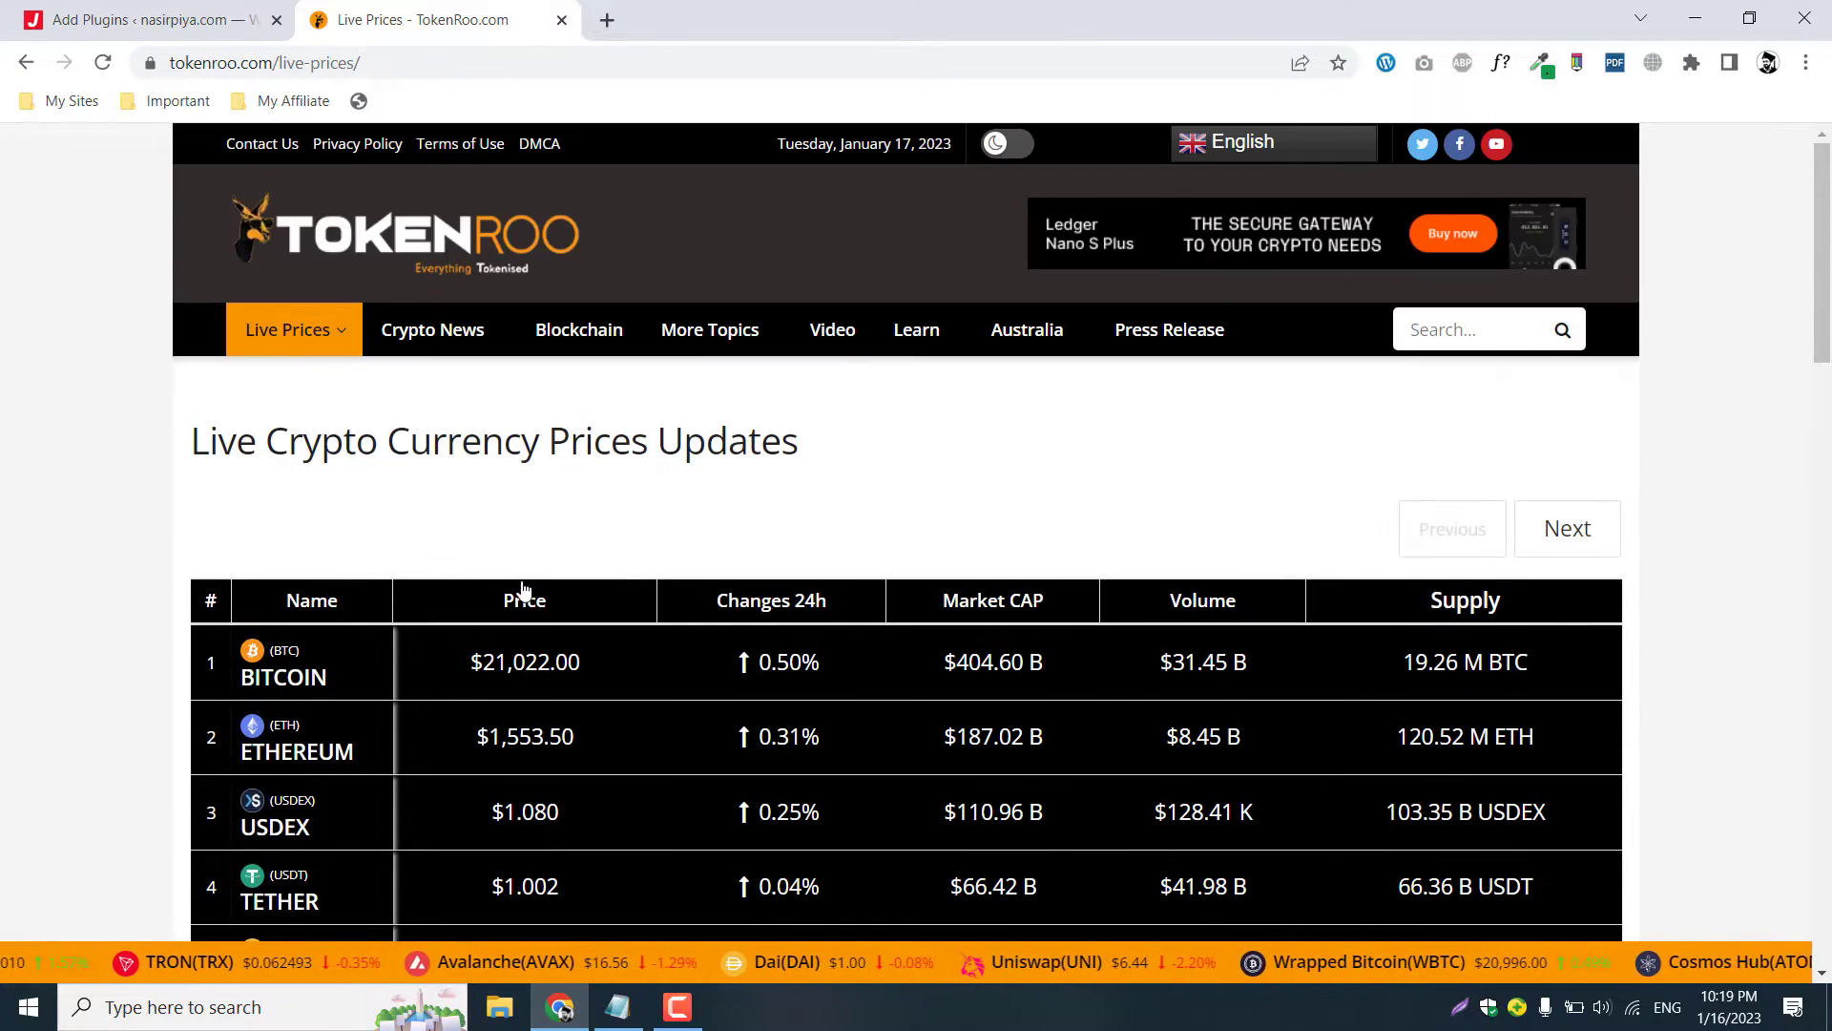
{"action": "scroll", "coordinate": [524, 587], "scroll_direction": "down", "scroll_amount": 3}
{"action": "scroll", "coordinate": [819, 507], "scroll_direction": "down", "scroll_amount": 20}
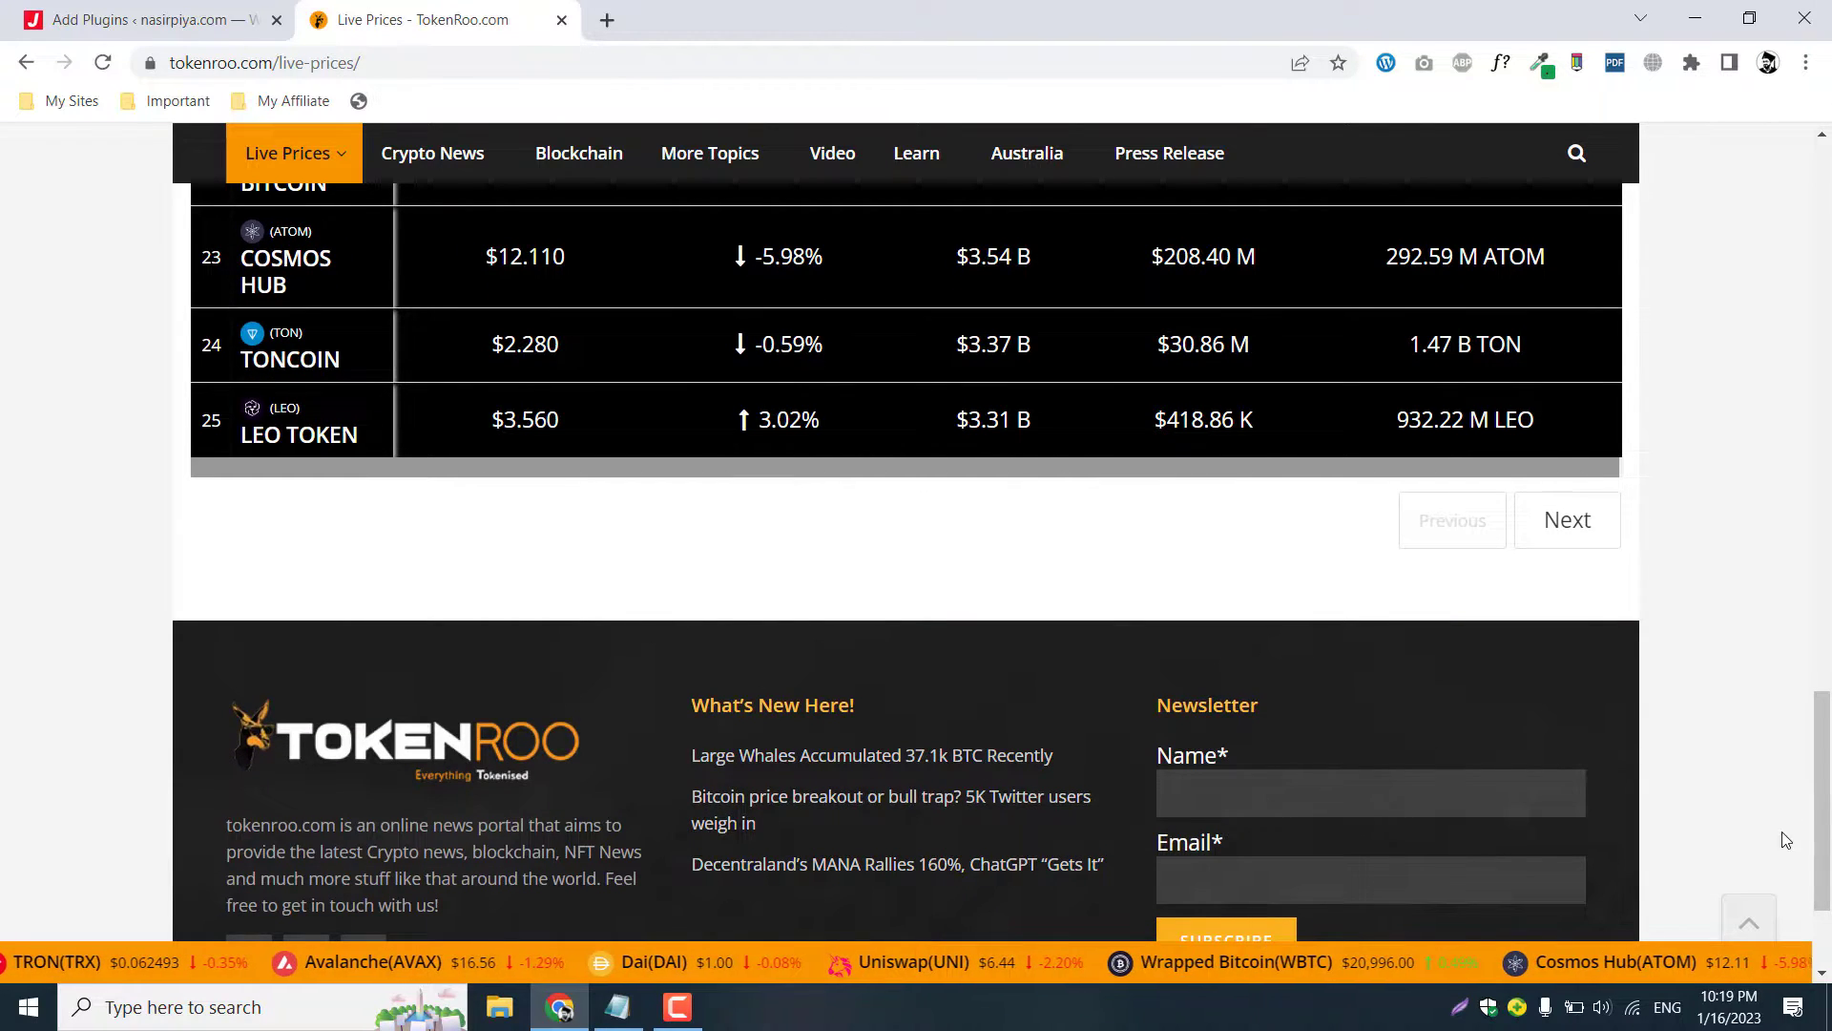
{"action": "scroll", "coordinate": [1804, 828], "scroll_direction": "up", "scroll_amount": 6}
{"action": "scroll", "coordinate": [1804, 823], "scroll_direction": "up", "scroll_amount": 15}
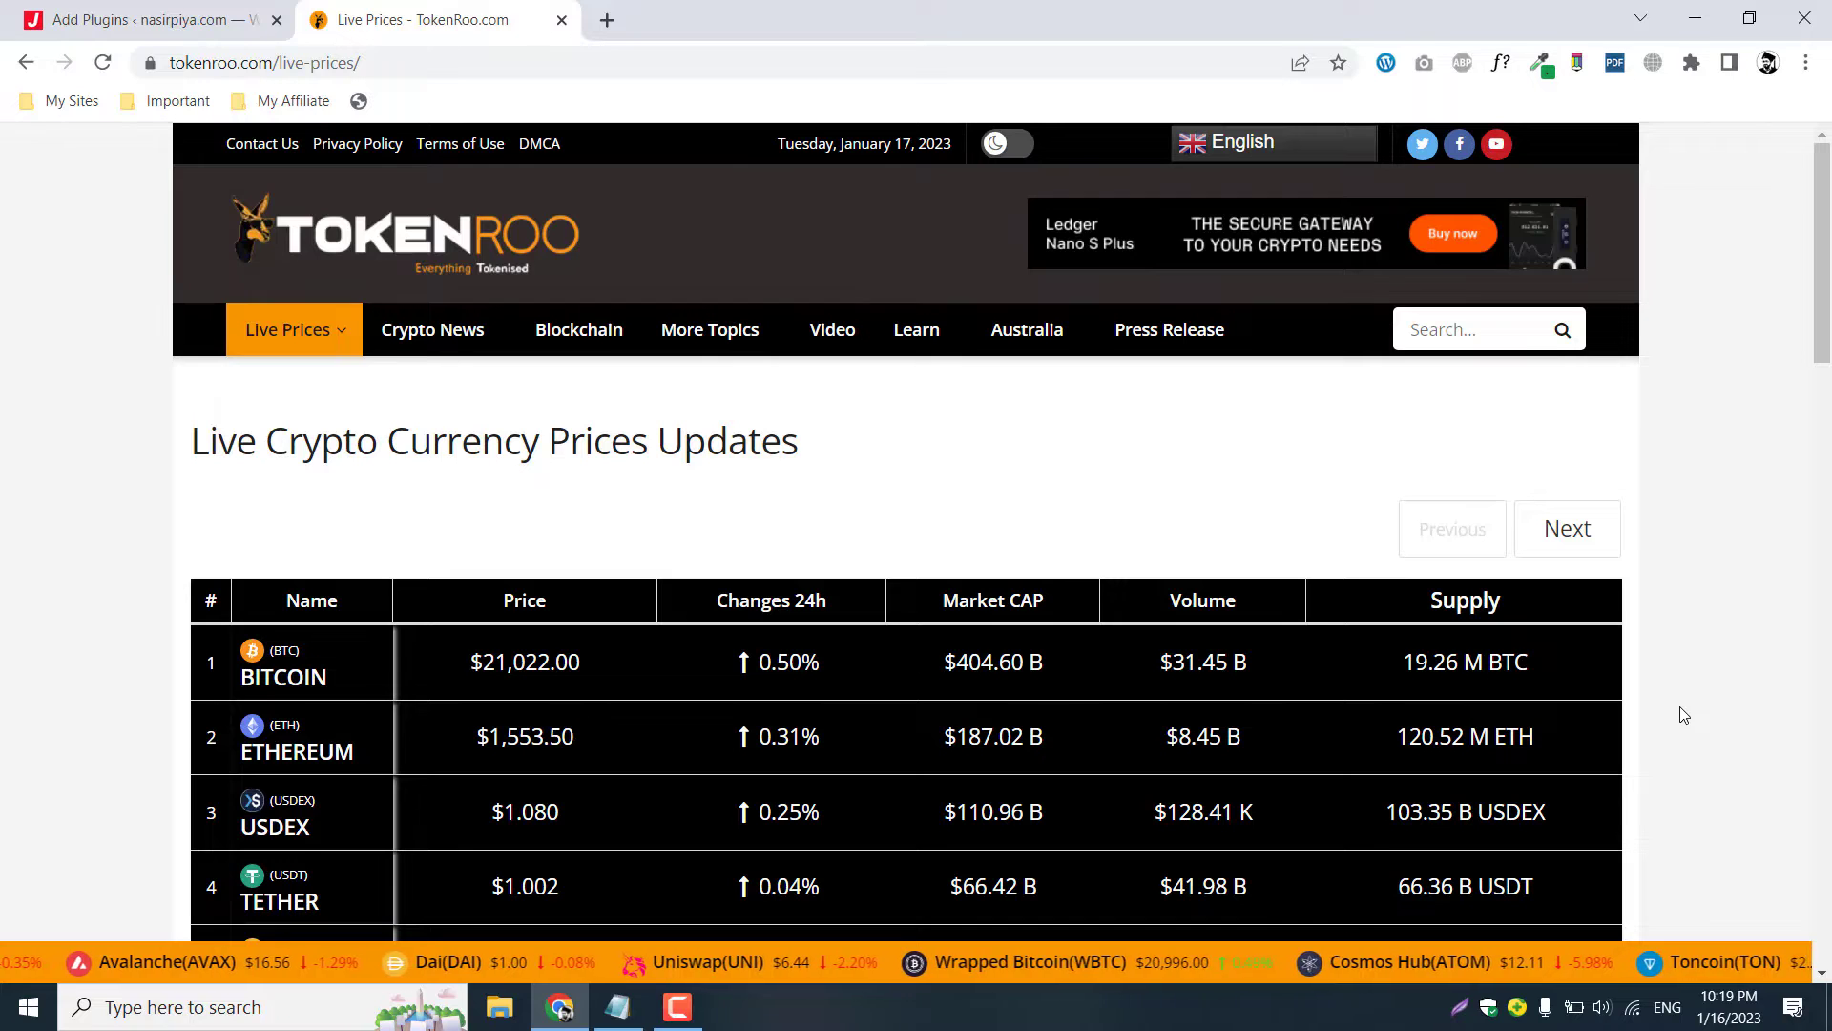
Return to the WordPress Add Plugins page and install the Cryptocurrency Widgets – Price Ticker & Coins List plugin.
{"action": "left_click", "coordinate": [136, 19]}
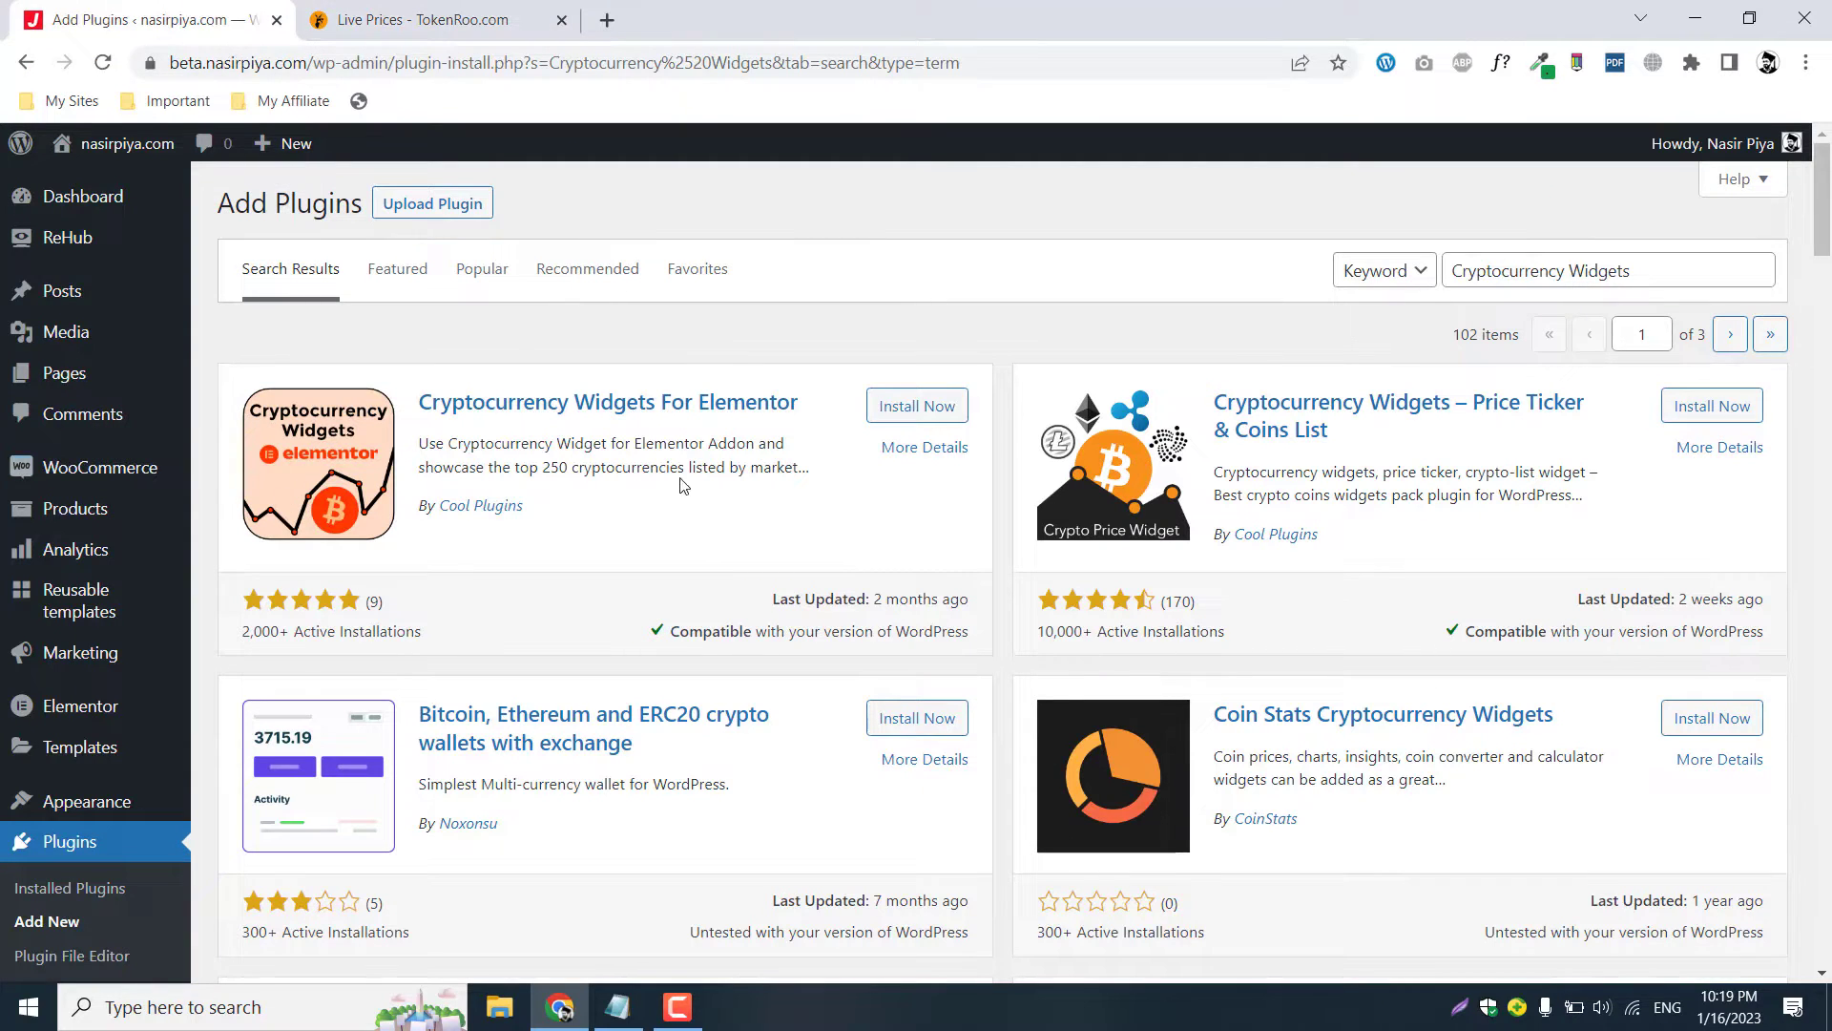
{"action": "scroll", "coordinate": [709, 520], "scroll_direction": "down", "scroll_amount": 2}
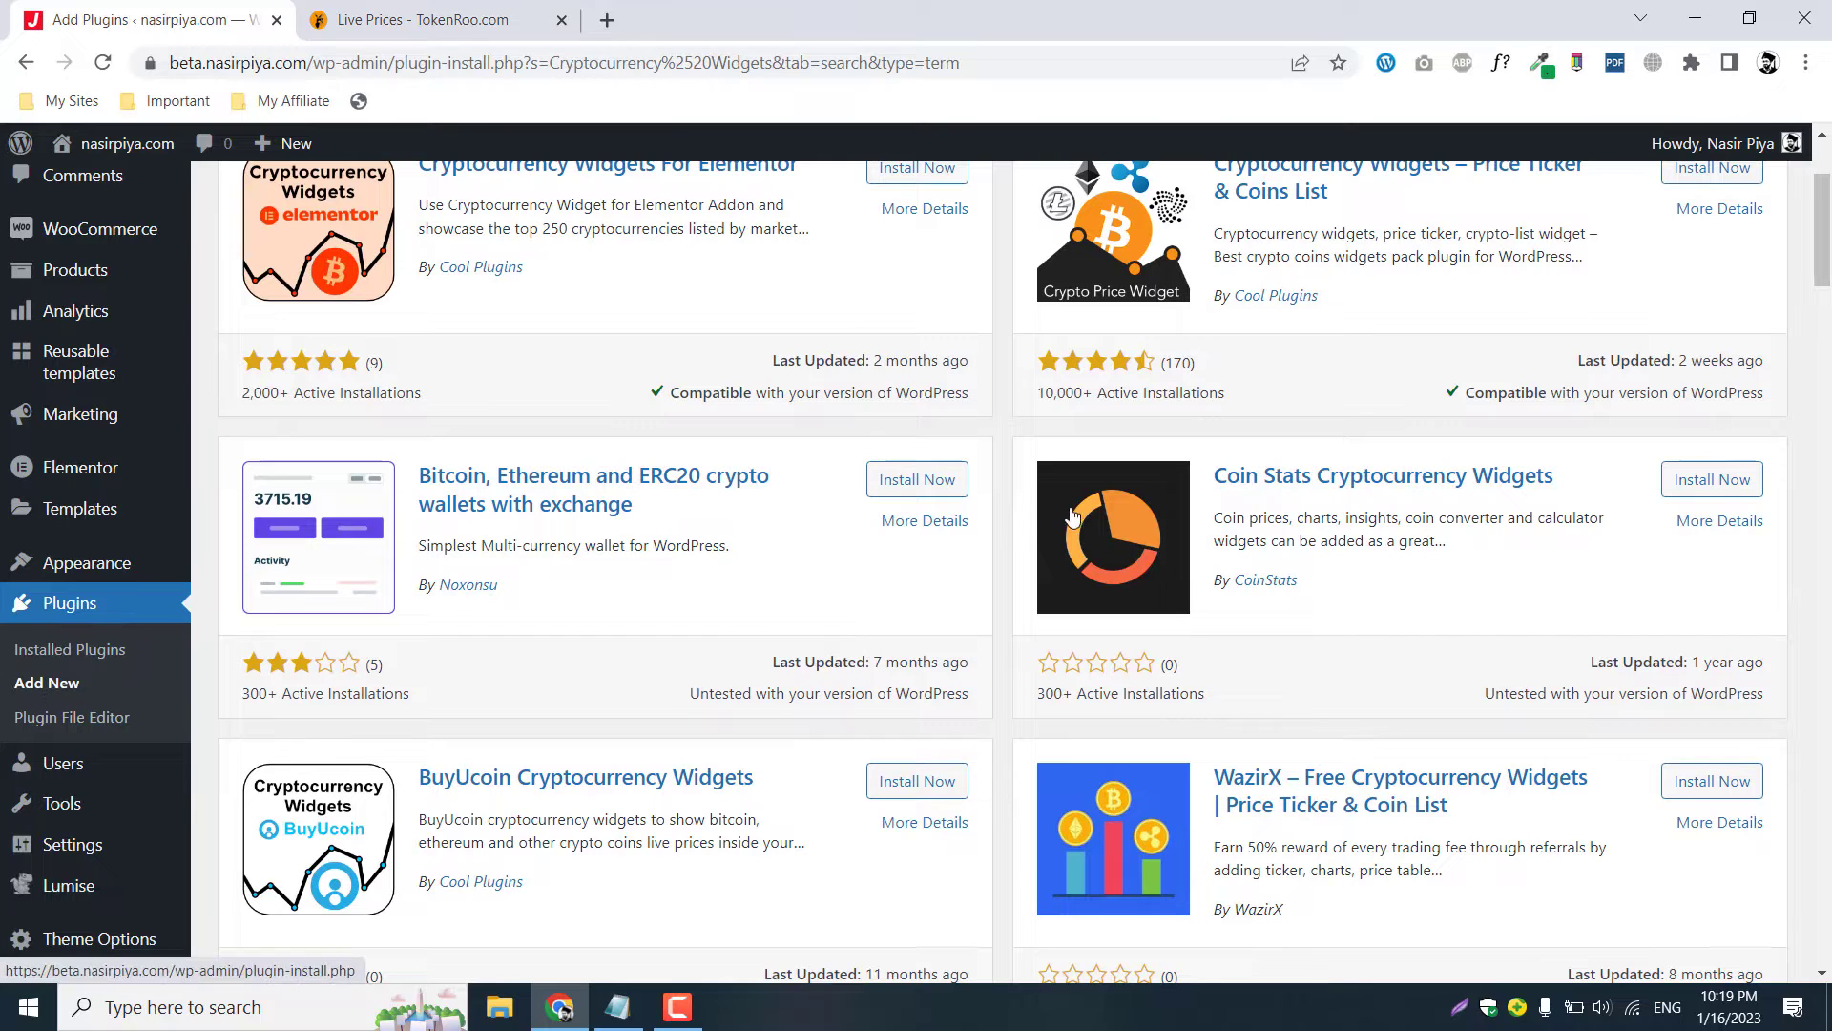
{"action": "scroll", "coordinate": [1067, 496], "scroll_direction": "up", "scroll_amount": 2}
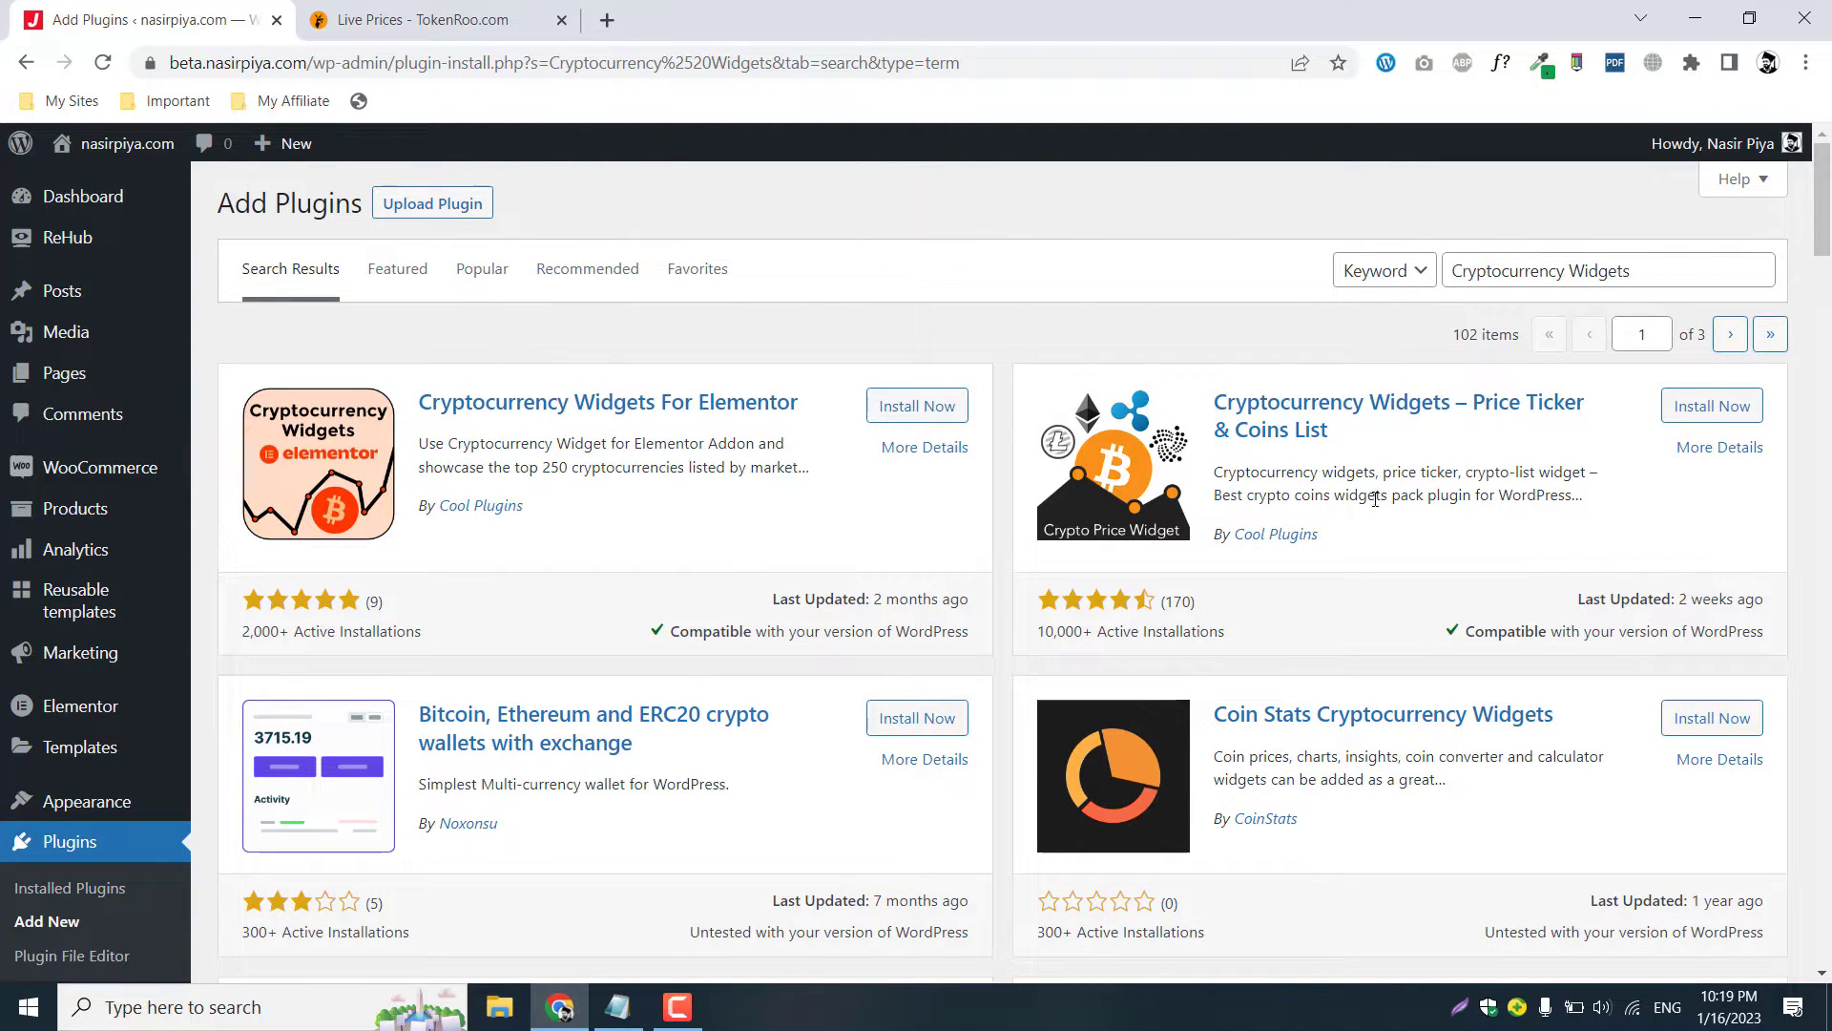
{"action": "left_click_drag", "start_coordinate": [1255, 471], "coordinate": [1452, 471]}
{"action": "left_click", "coordinate": [1258, 471]}
{"action": "triple_click", "coordinate": [1362, 479]}
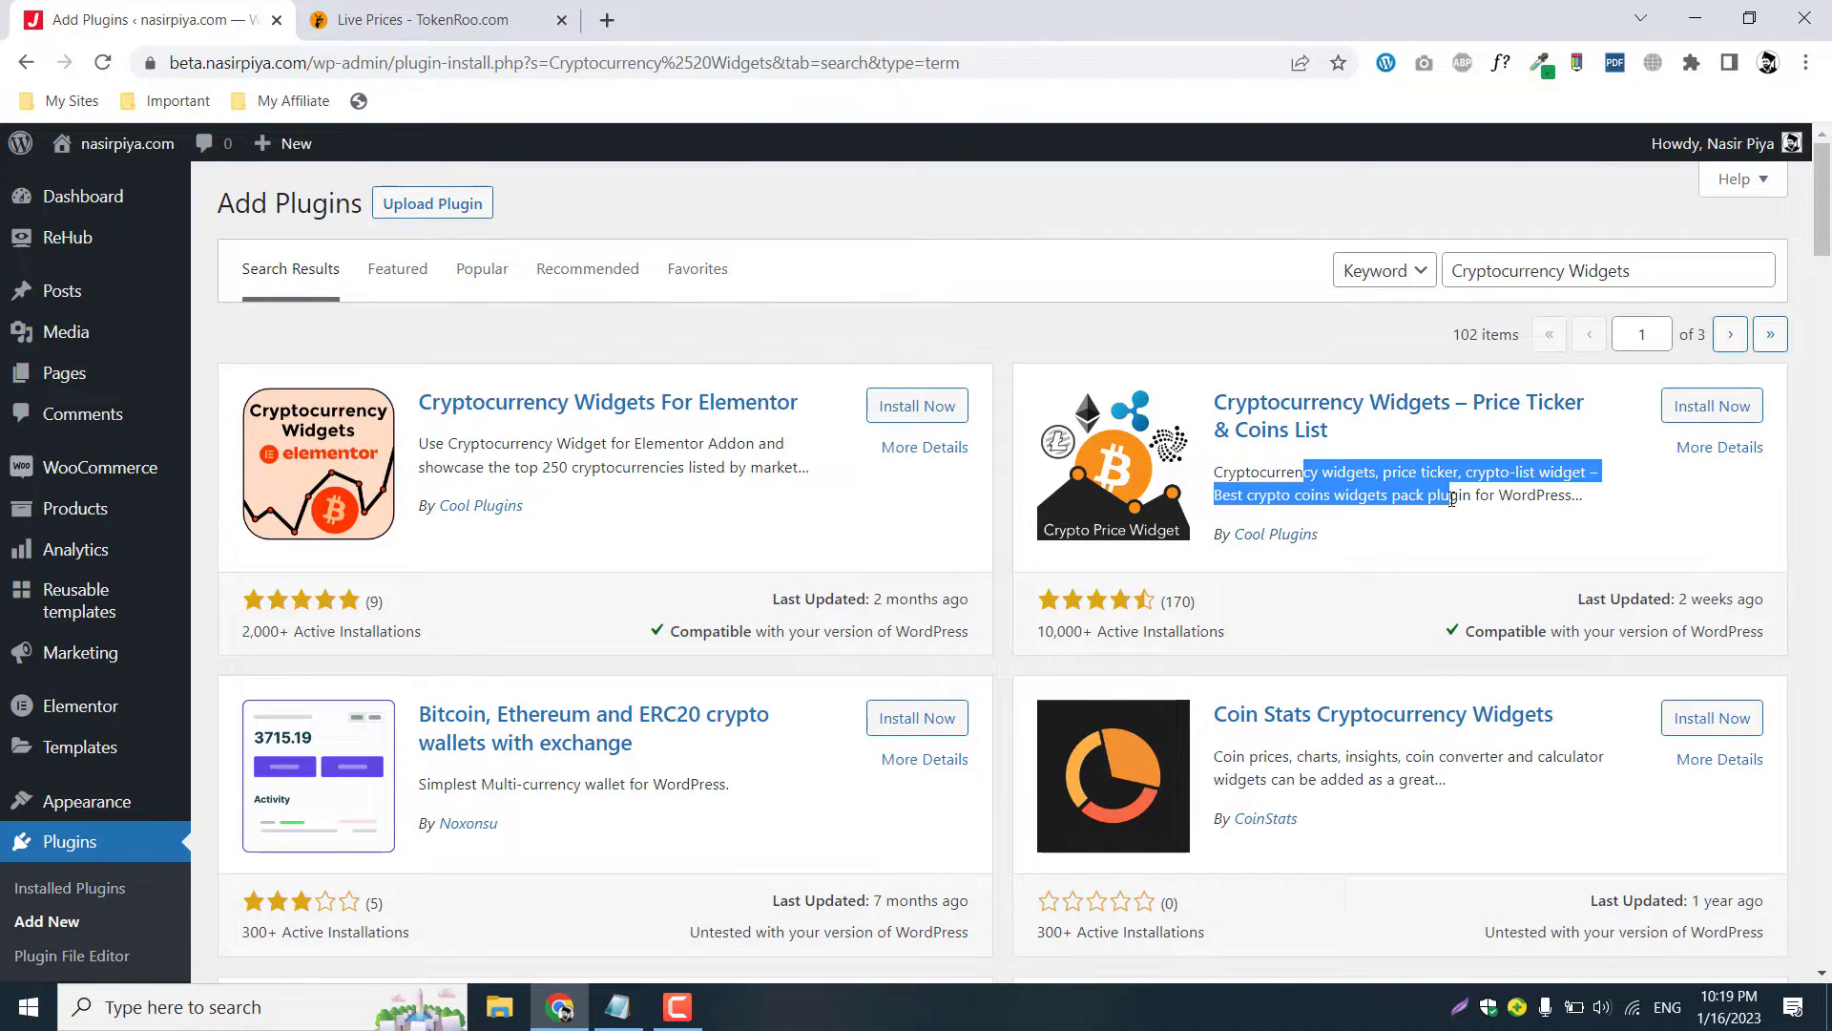
{"action": "triple_click", "coordinate": [1517, 495]}
{"action": "left_click", "coordinate": [1362, 479]}
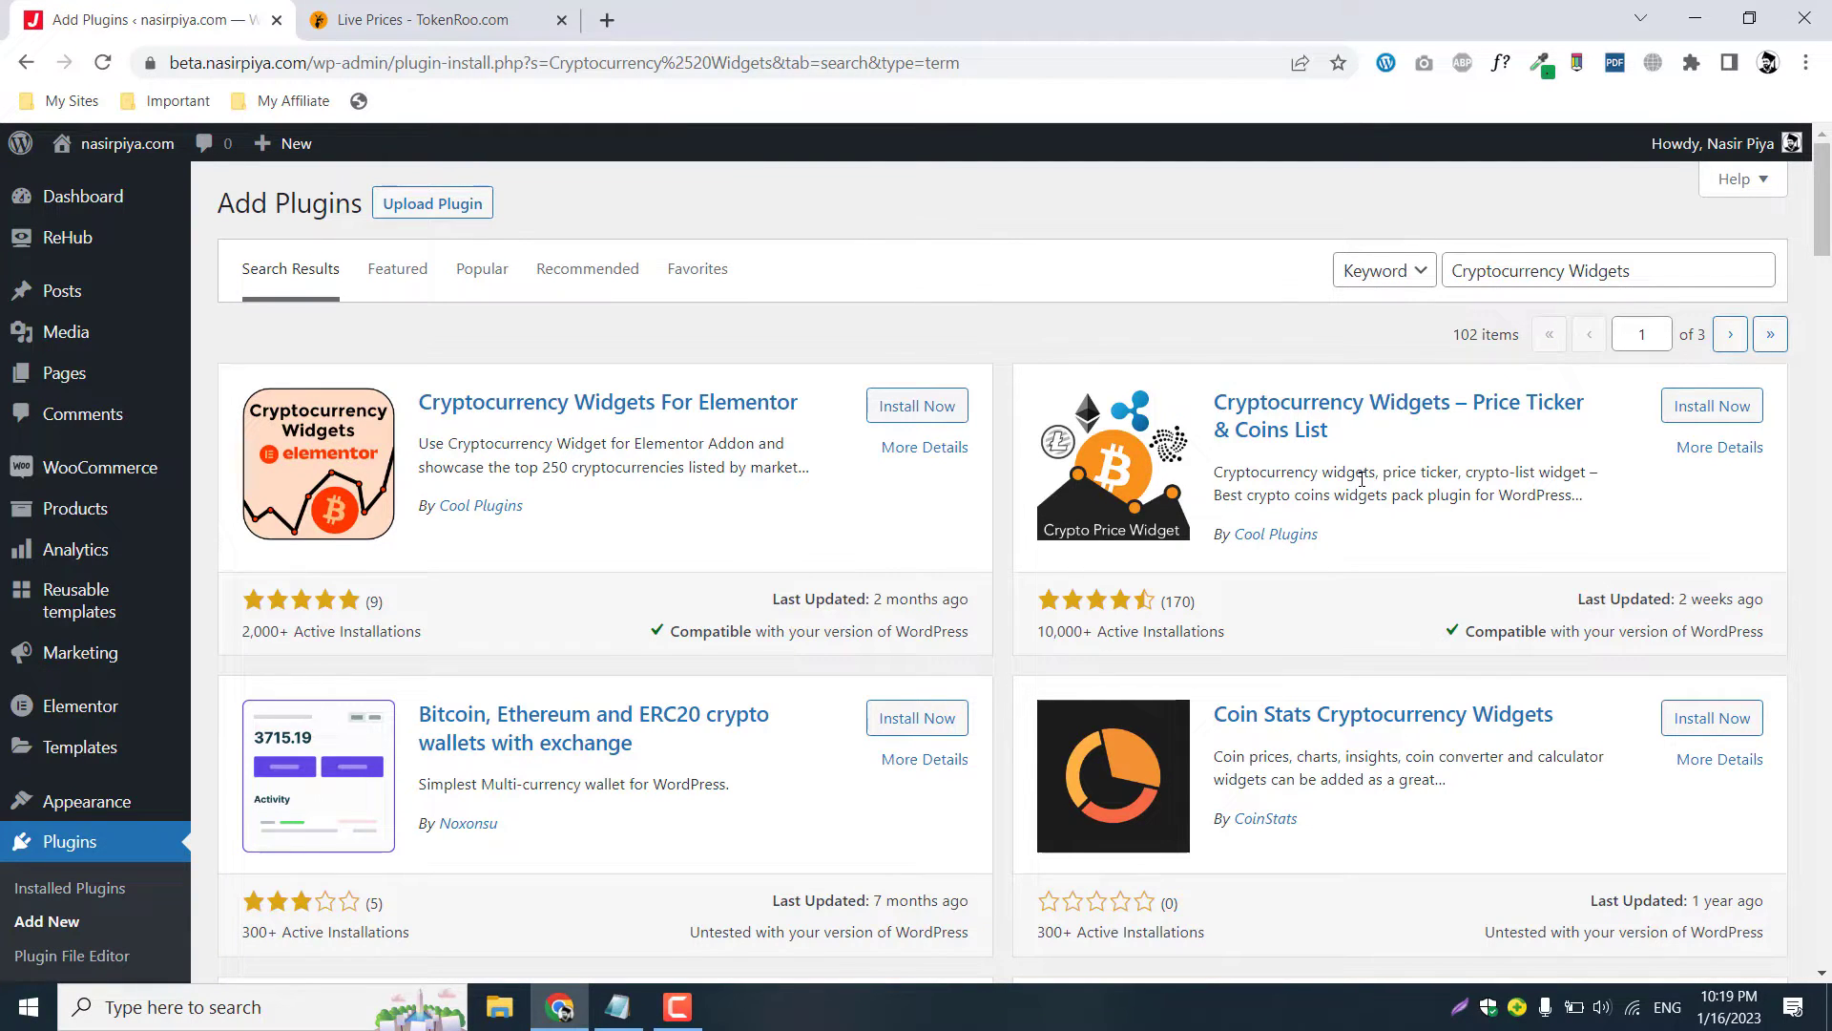
{"action": "left_click", "coordinate": [1714, 406]}
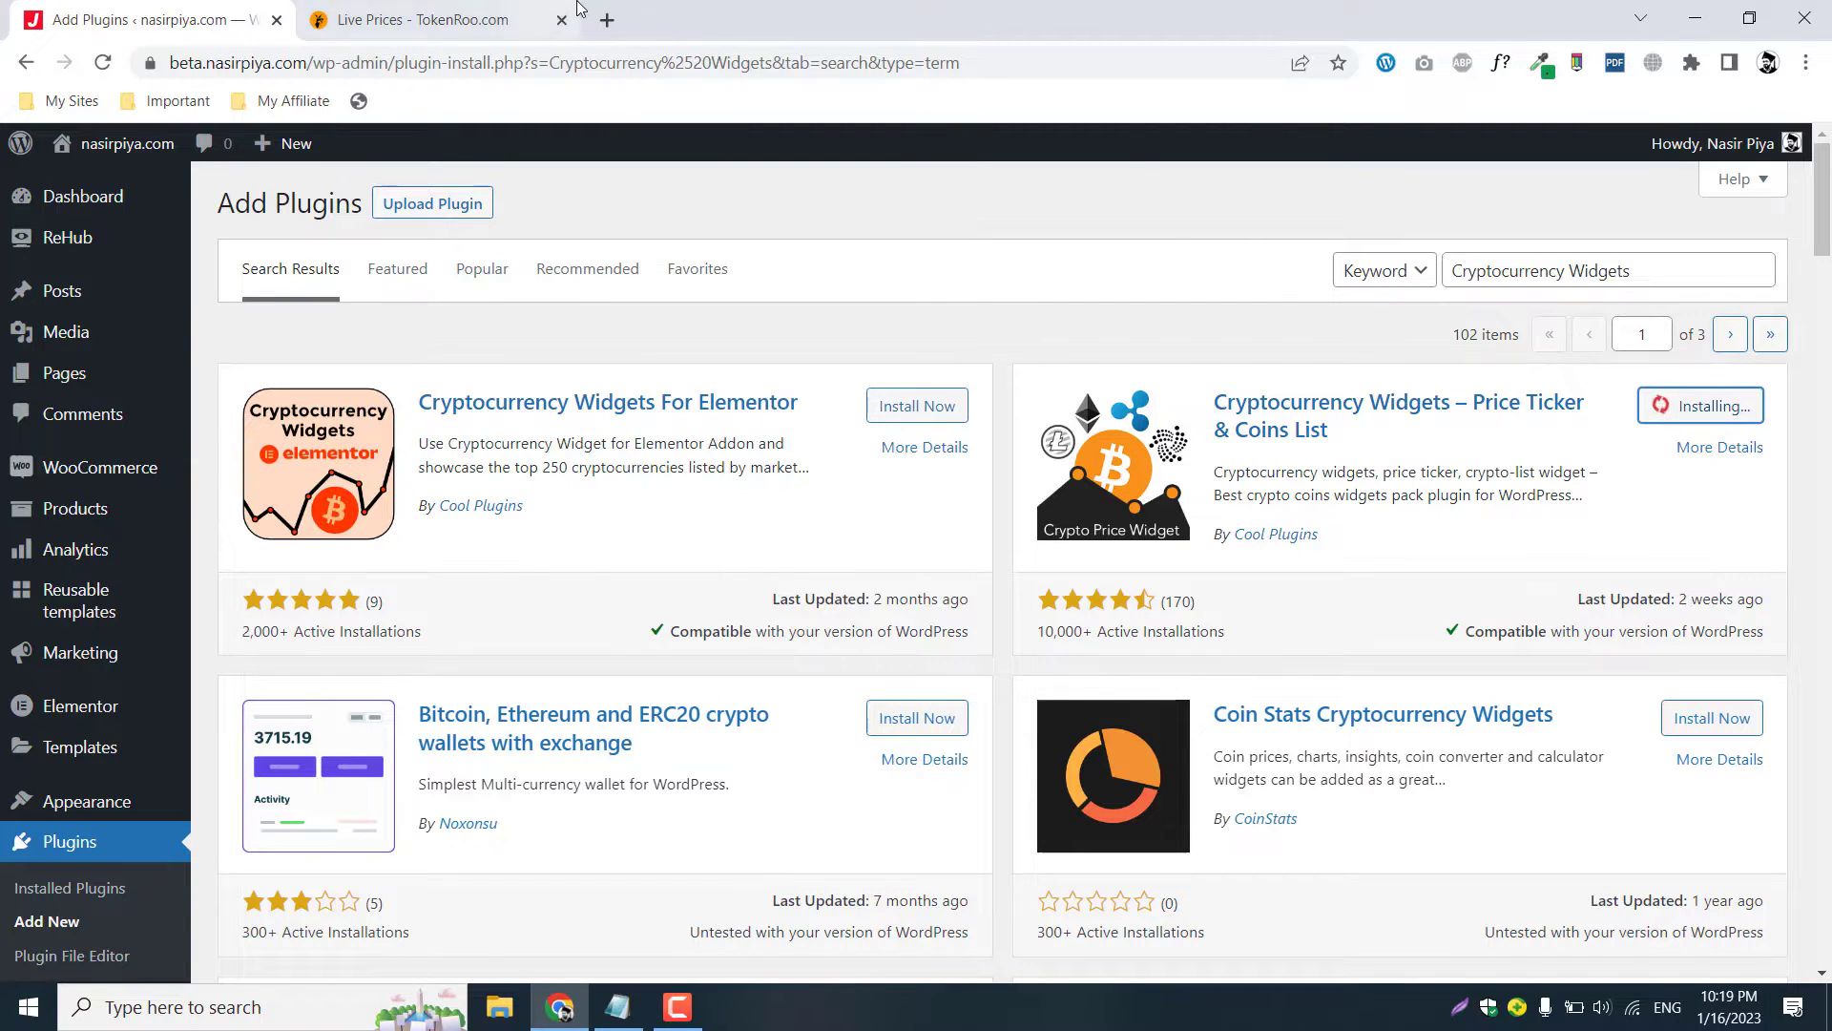
Review the coin table and bottom price ticker on the TokenRoo live prices page as the example to reproduce.
{"action": "left_click", "coordinate": [420, 19]}
{"action": "scroll", "coordinate": [759, 586], "scroll_direction": "down", "scroll_amount": 4}
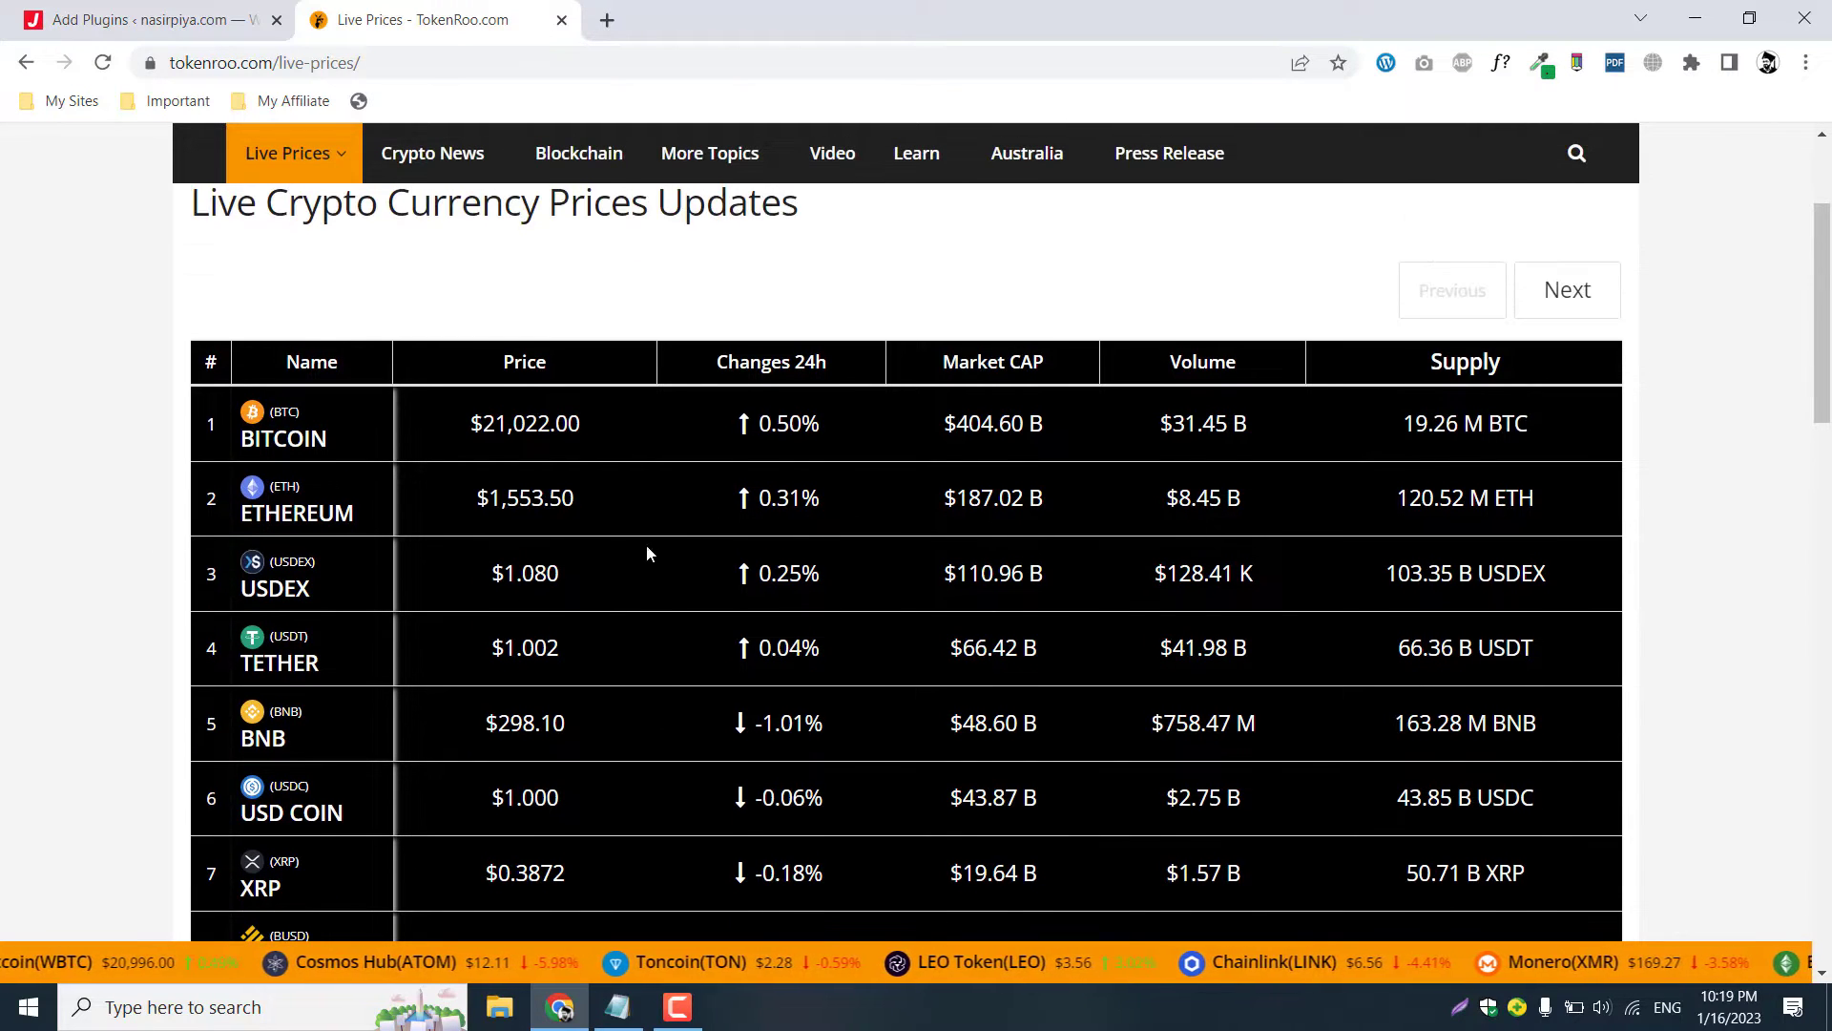
{"action": "scroll", "coordinate": [644, 552], "scroll_direction": "up", "scroll_amount": 3}
{"action": "scroll", "coordinate": [646, 557], "scroll_direction": "down", "scroll_amount": 5}
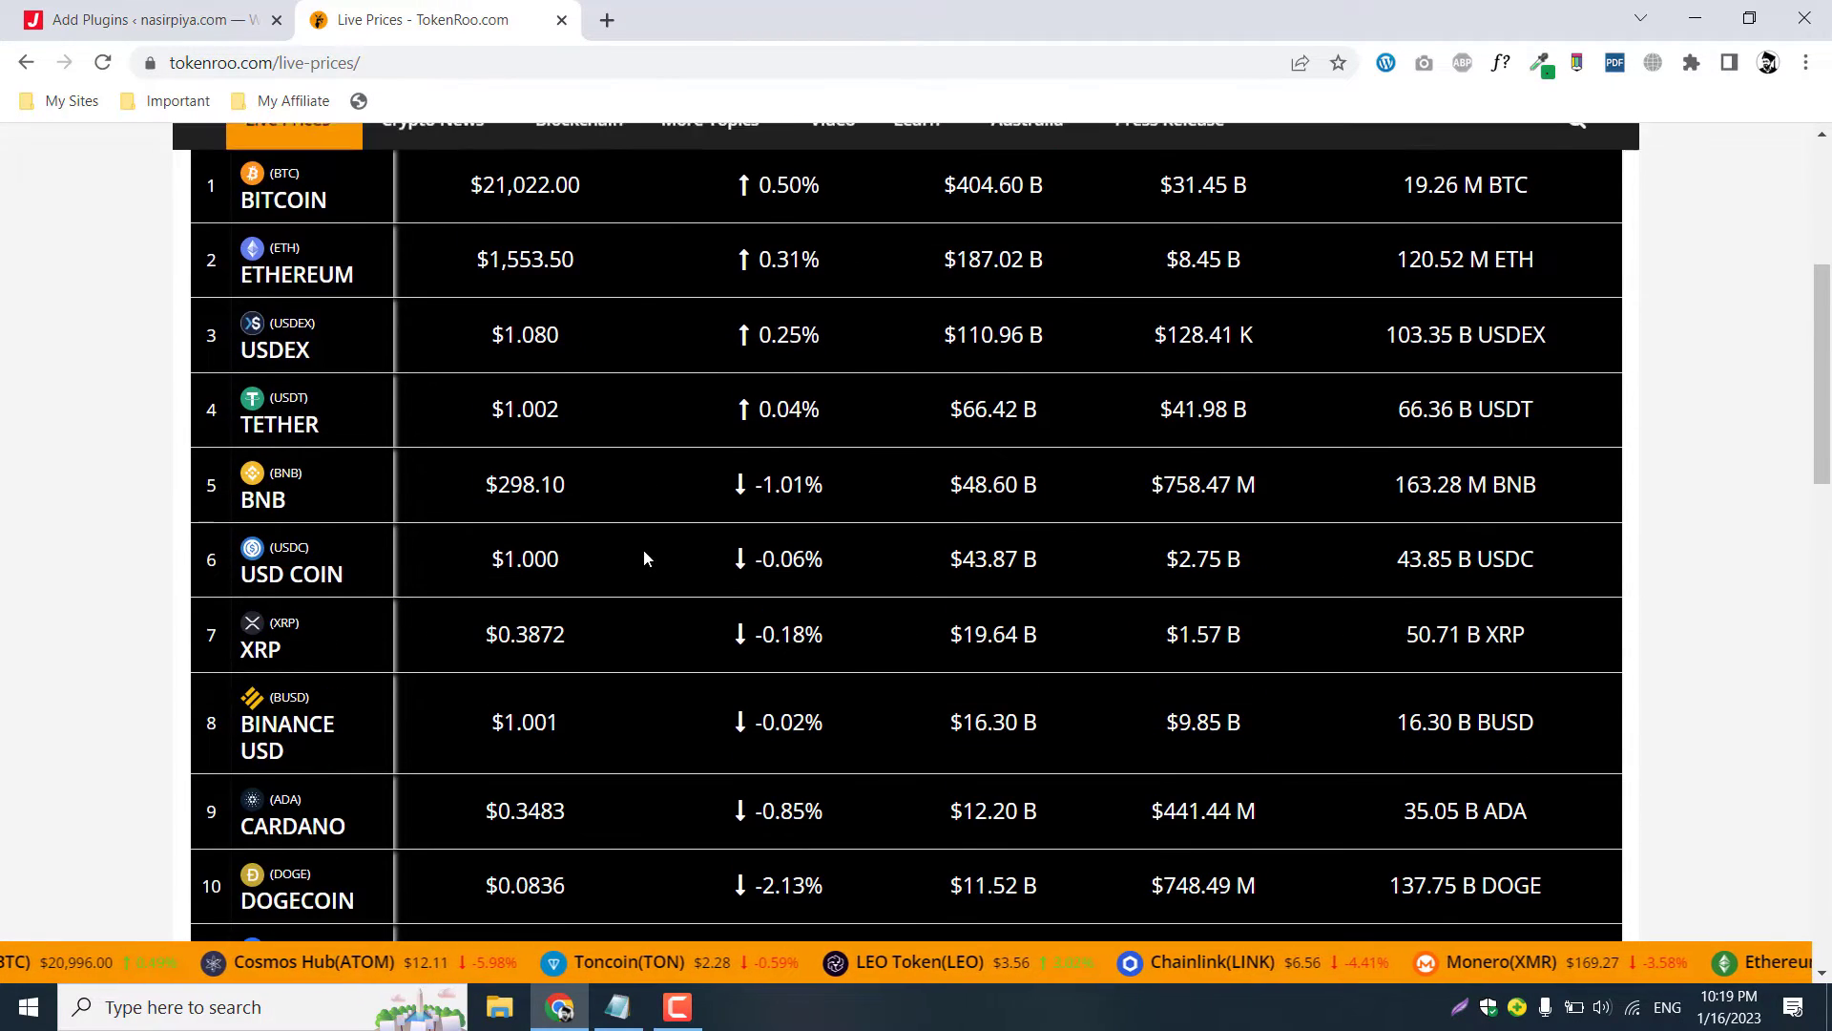
{"action": "scroll", "coordinate": [652, 453], "scroll_direction": "up", "scroll_amount": 2}
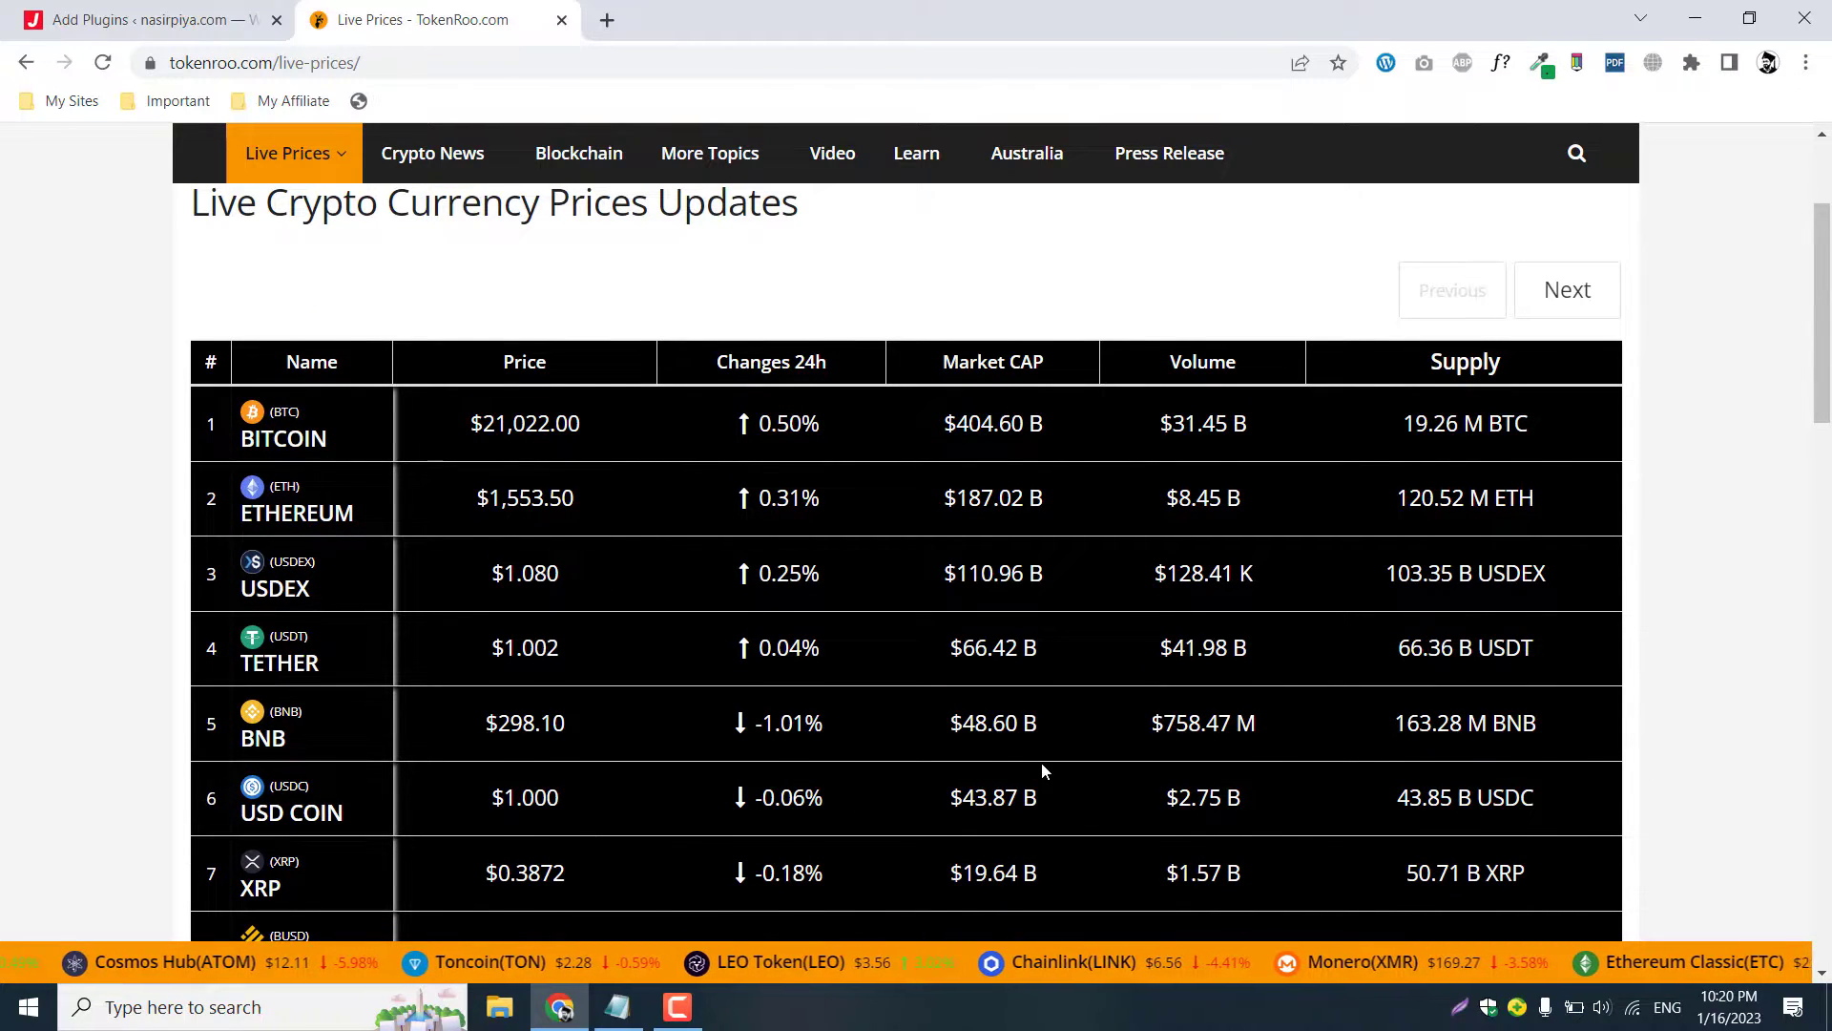
{"action": "scroll", "coordinate": [1041, 764], "scroll_direction": "up", "scroll_amount": 2}
{"action": "scroll", "coordinate": [607, 534], "scroll_direction": "down", "scroll_amount": 3}
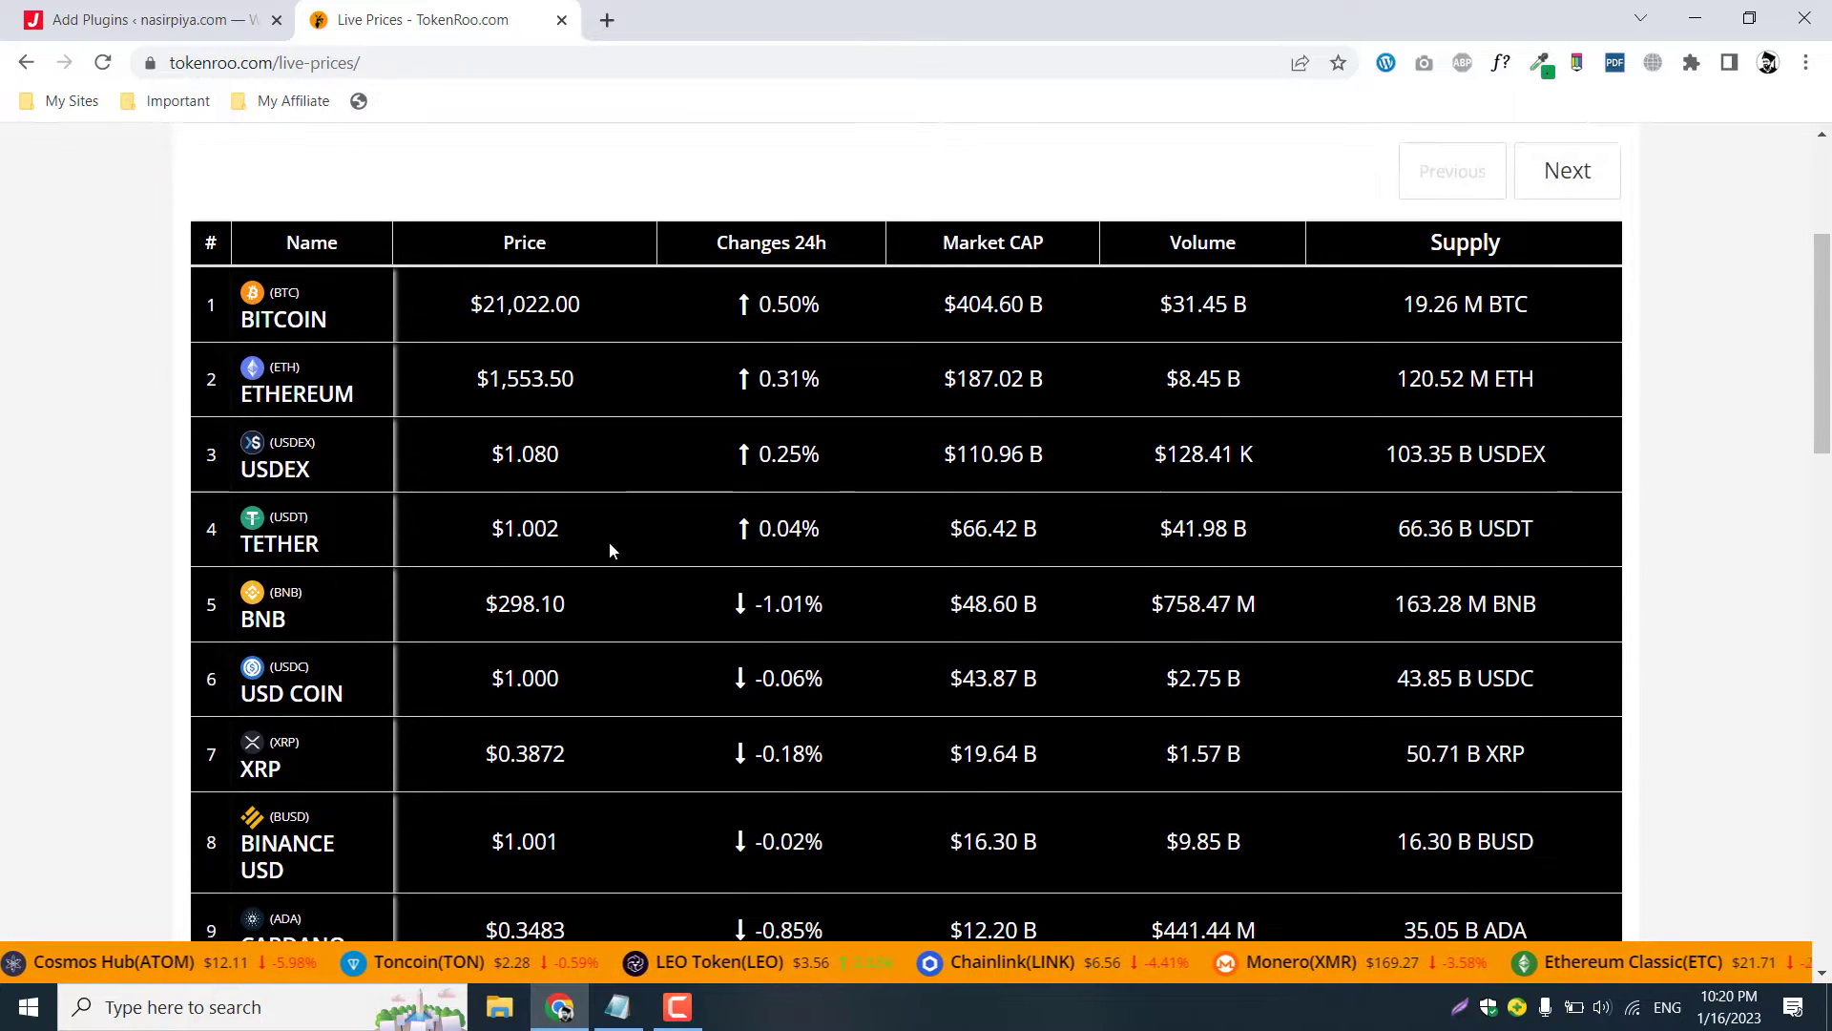
{"action": "scroll", "coordinate": [784, 714], "scroll_direction": "up", "scroll_amount": 3}
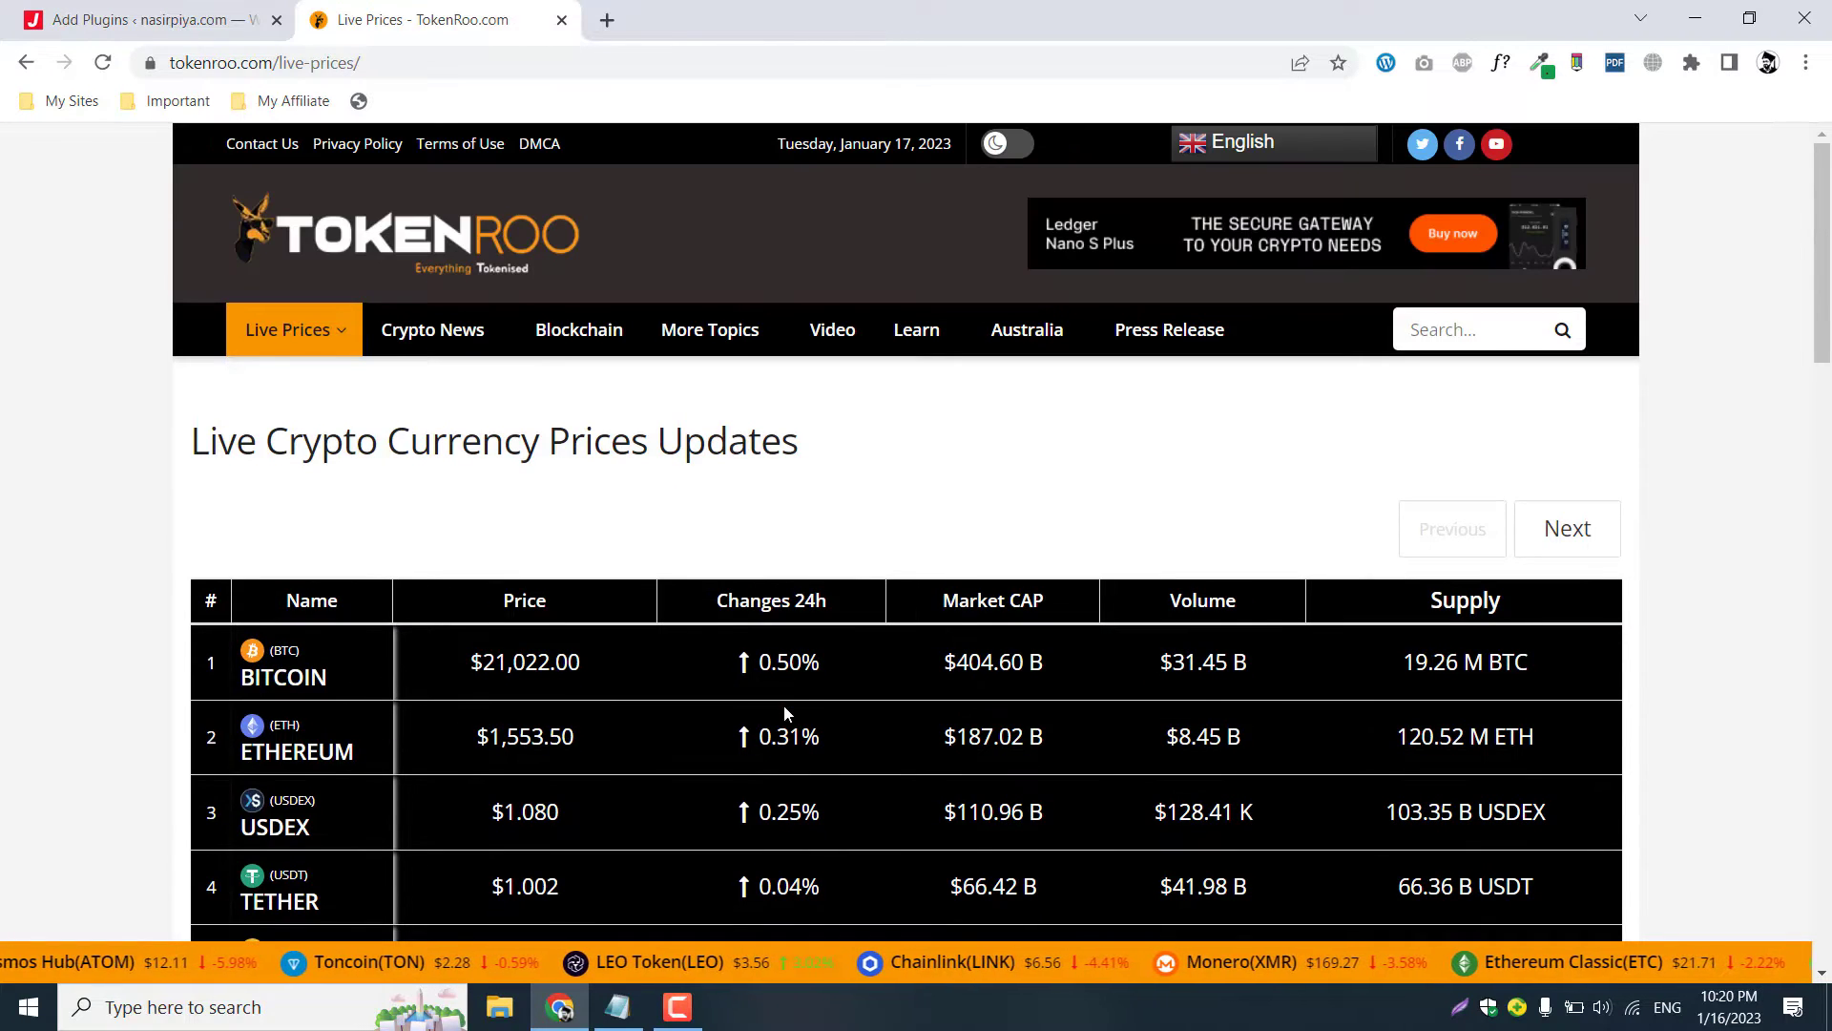
Activate the Cryptocurrency Widgets – Price Ticker & Coins List plugin in WordPress and look over the installed plugins list.
{"action": "left_click", "coordinate": [228, 10]}
{"action": "left_click", "coordinate": [1695, 409]}
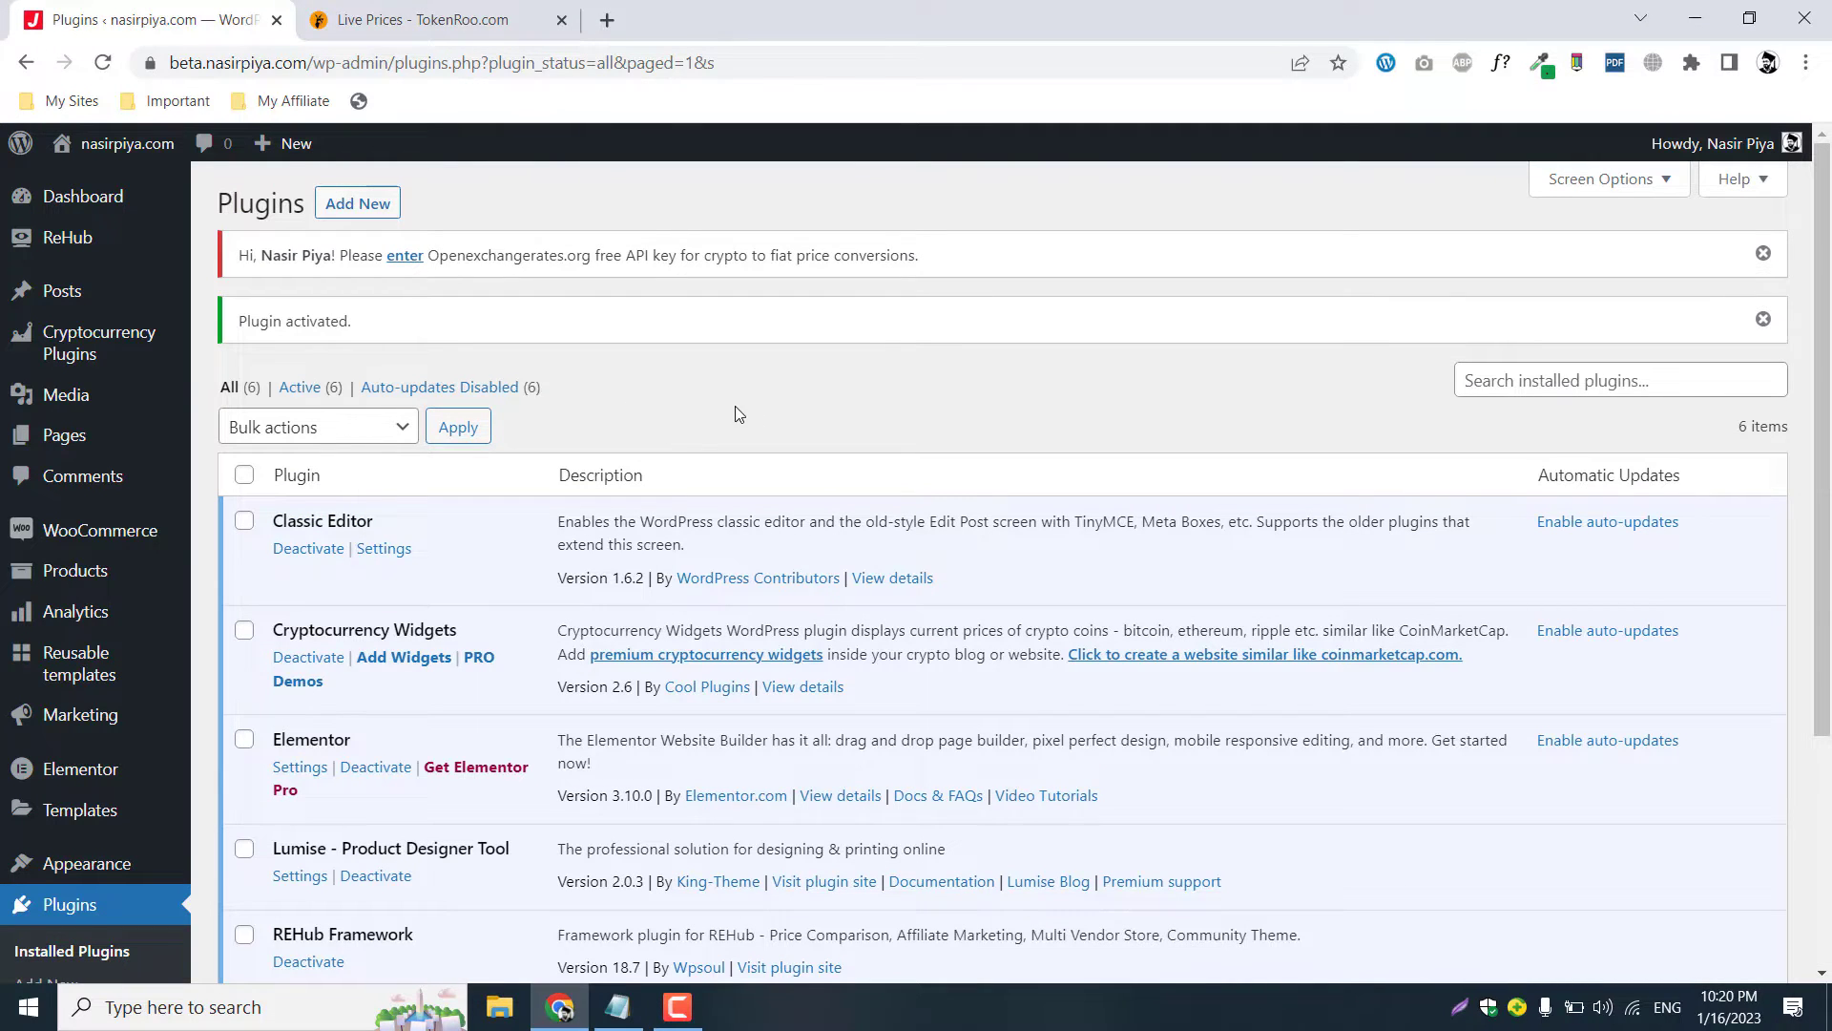
{"action": "scroll", "coordinate": [627, 397], "scroll_direction": "down", "scroll_amount": 4}
{"action": "scroll", "coordinate": [392, 421], "scroll_direction": "up", "scroll_amount": 4}
Open the Cryptocurrency Plugins dashboard and review its installed, free and pro plugins.
{"action": "mouse_move", "coordinate": [84, 351]}
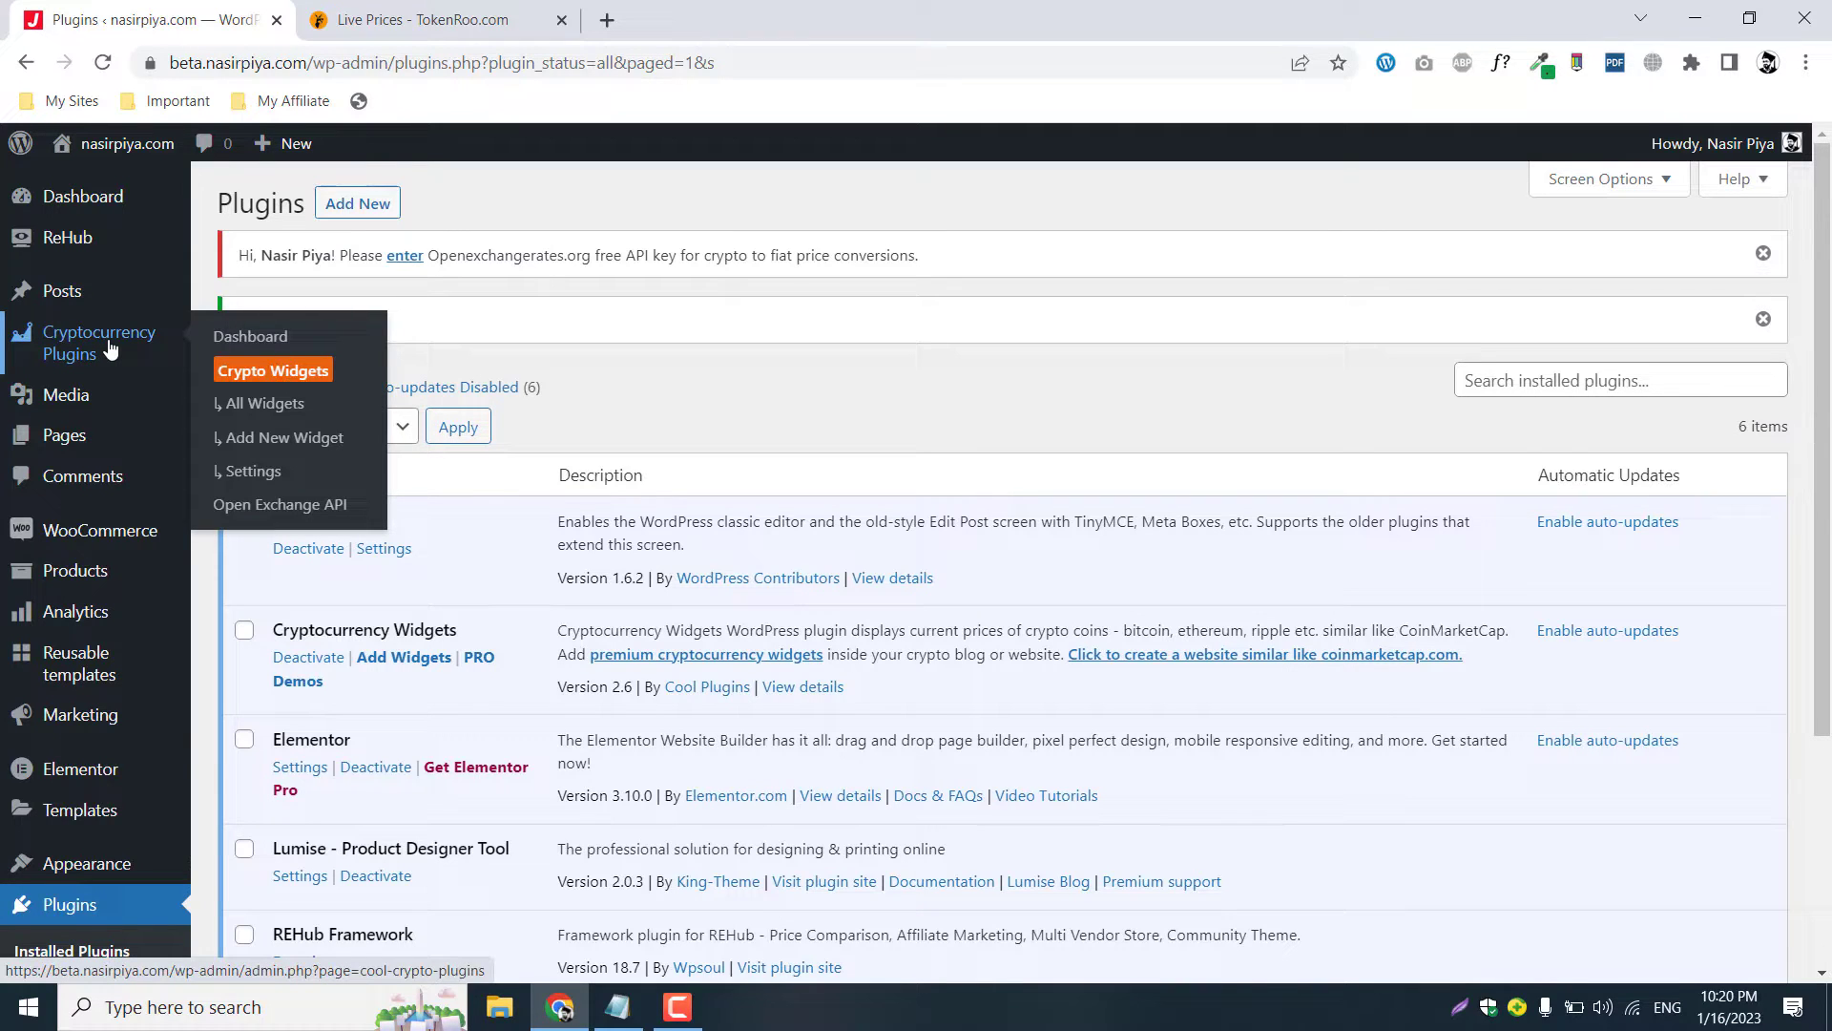
{"action": "left_click", "coordinate": [87, 349]}
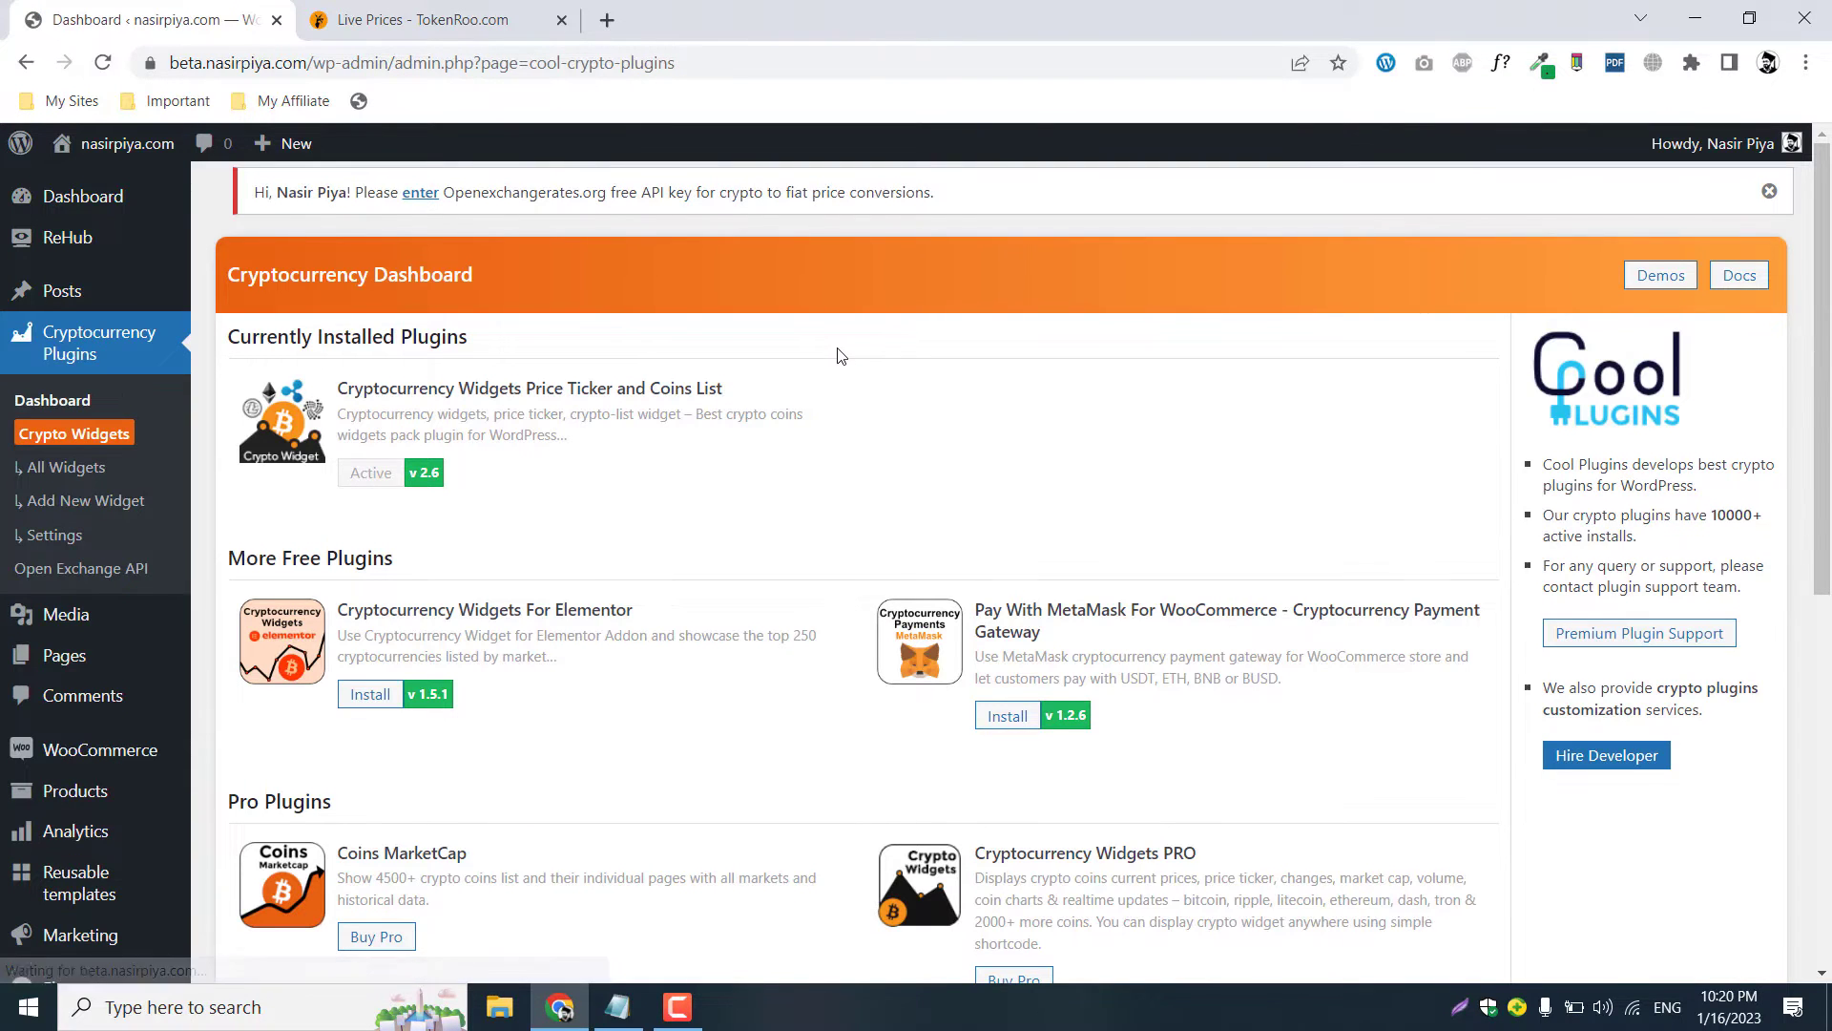
{"action": "scroll", "coordinate": [838, 355], "scroll_direction": "down", "scroll_amount": 2}
{"action": "scroll", "coordinate": [811, 358], "scroll_direction": "up", "scroll_amount": 3}
{"action": "scroll", "coordinate": [807, 549], "scroll_direction": "down", "scroll_amount": 4}
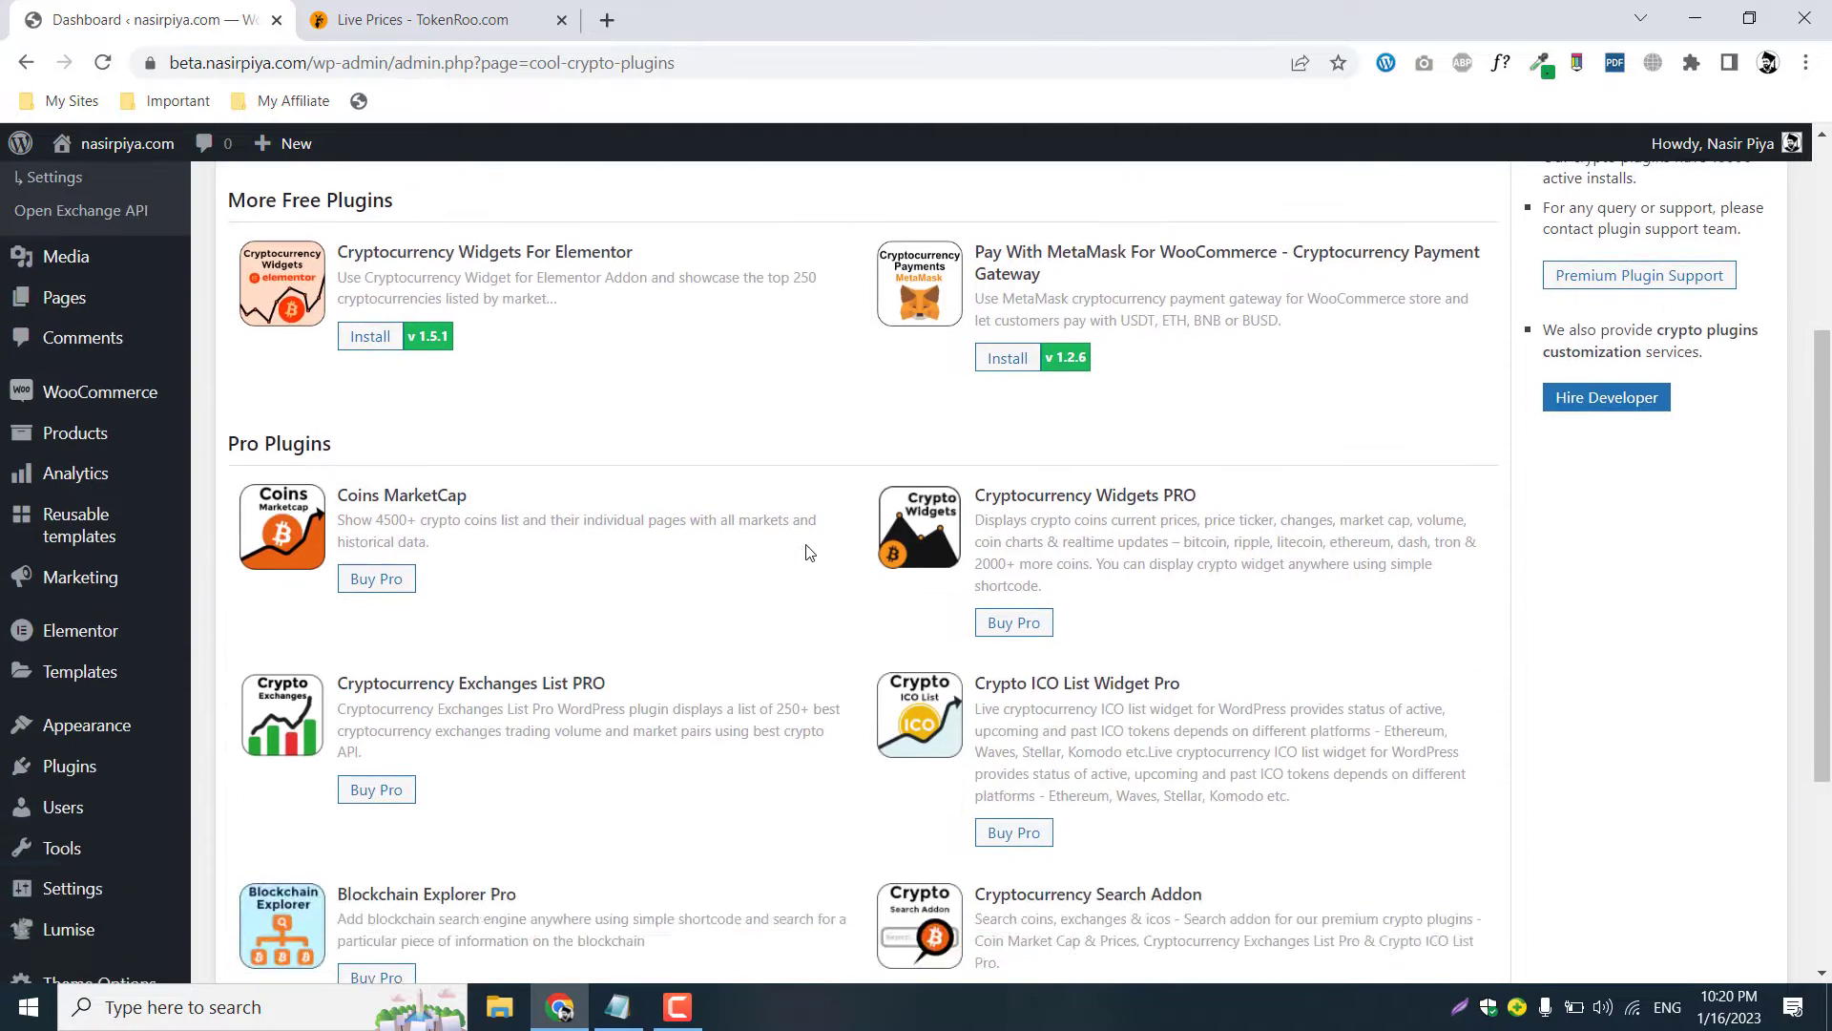
{"action": "scroll", "coordinate": [665, 368], "scroll_direction": "up", "scroll_amount": 4}
{"action": "scroll", "coordinate": [665, 367], "scroll_direction": "down", "scroll_amount": 1}
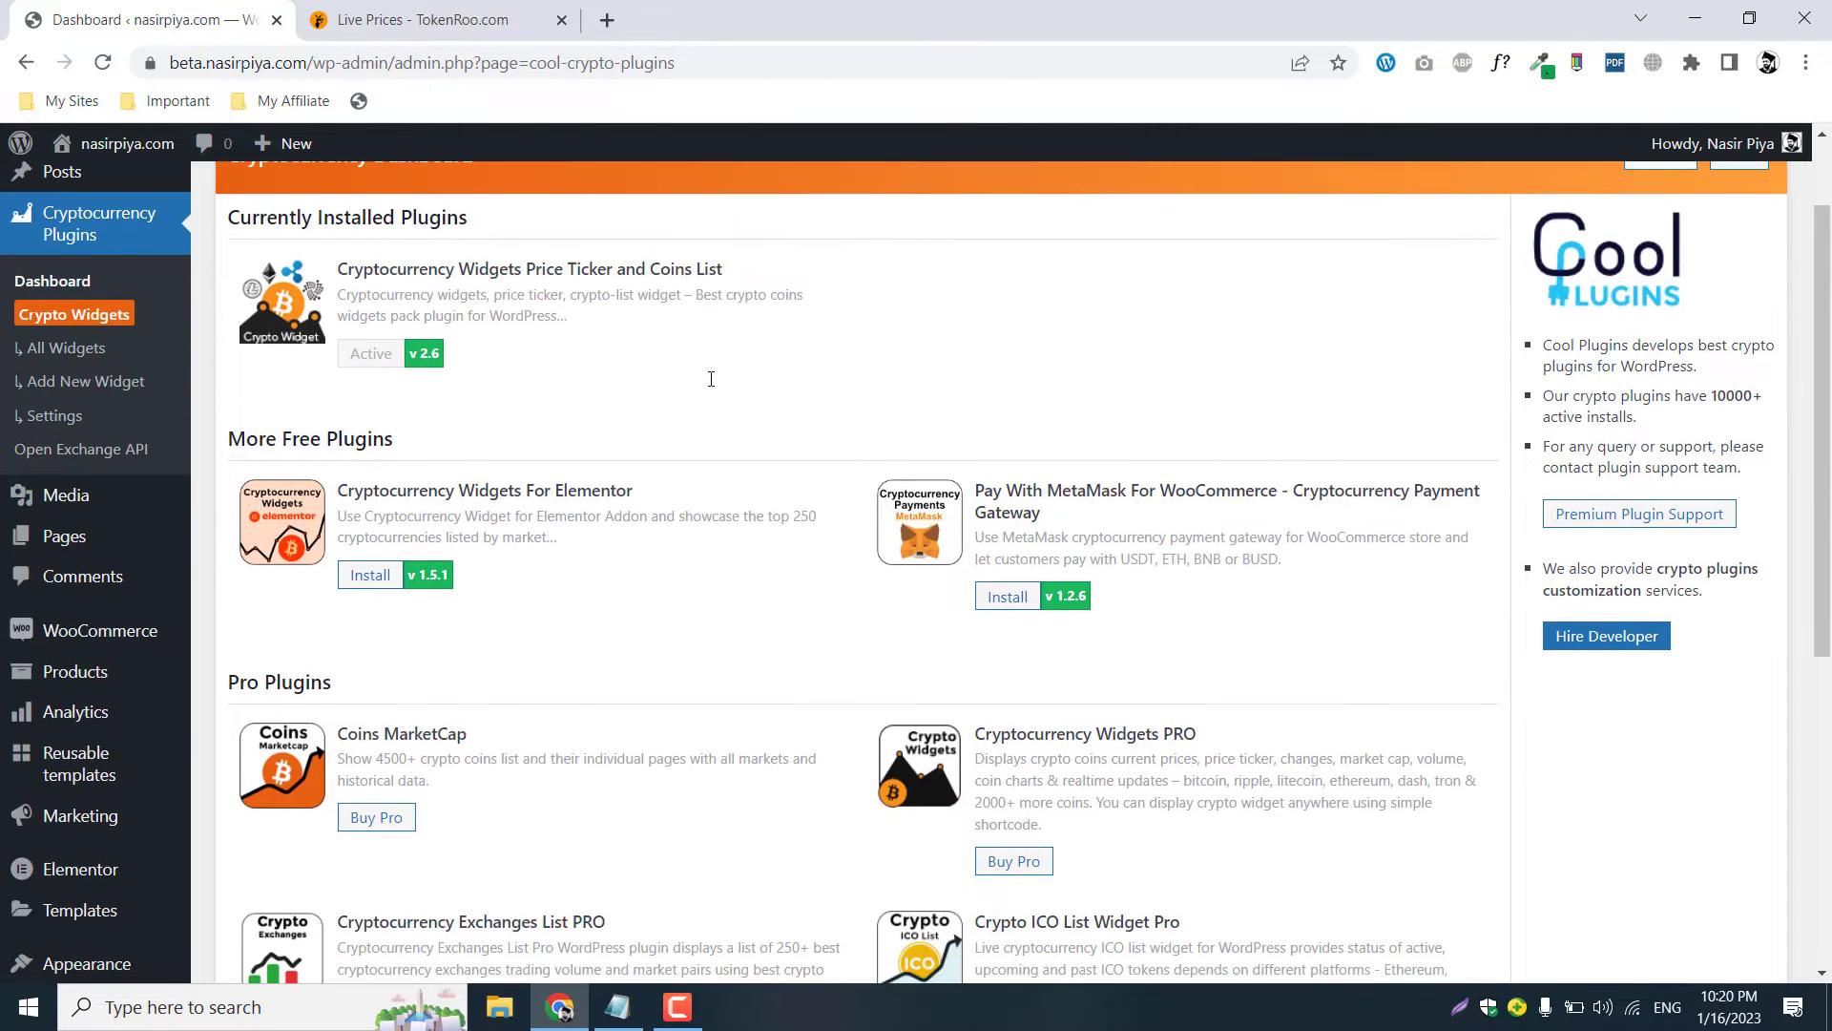
Add a new crypto price widget from the list of all widgets and title it "Ticker".
{"action": "left_click", "coordinate": [47, 353]}
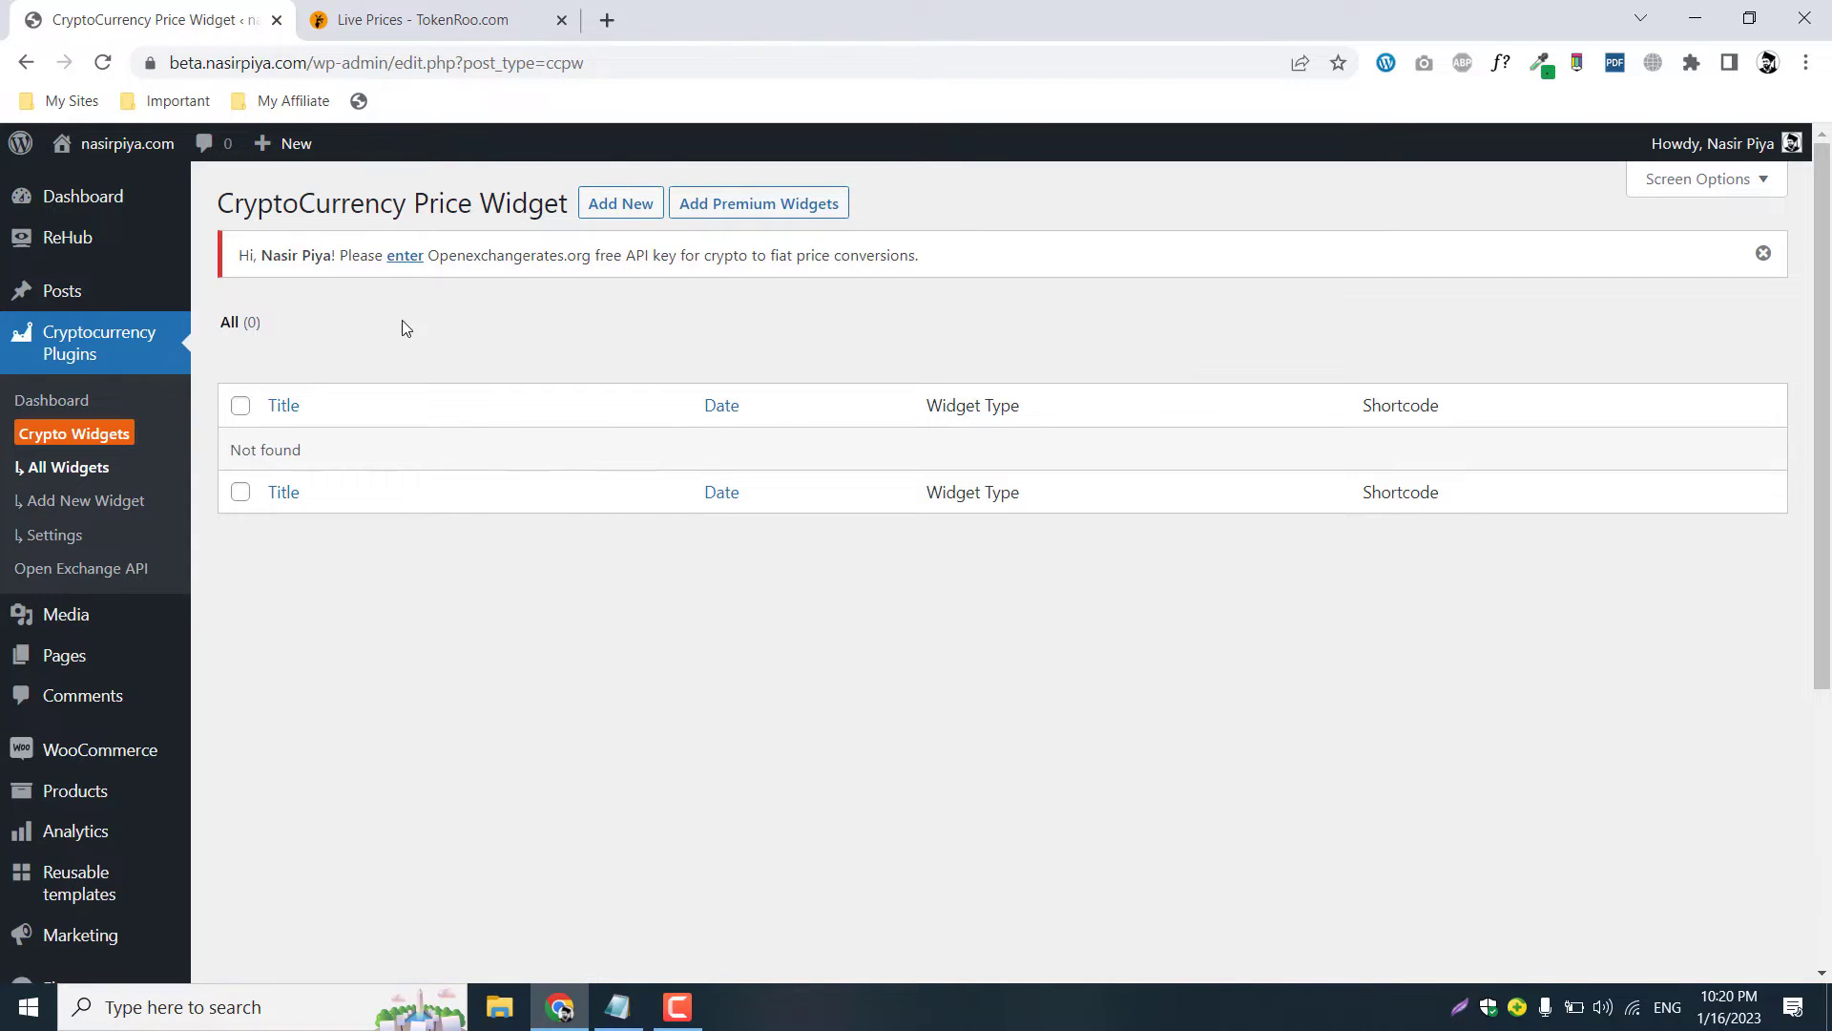
{"action": "left_click", "coordinate": [647, 208]}
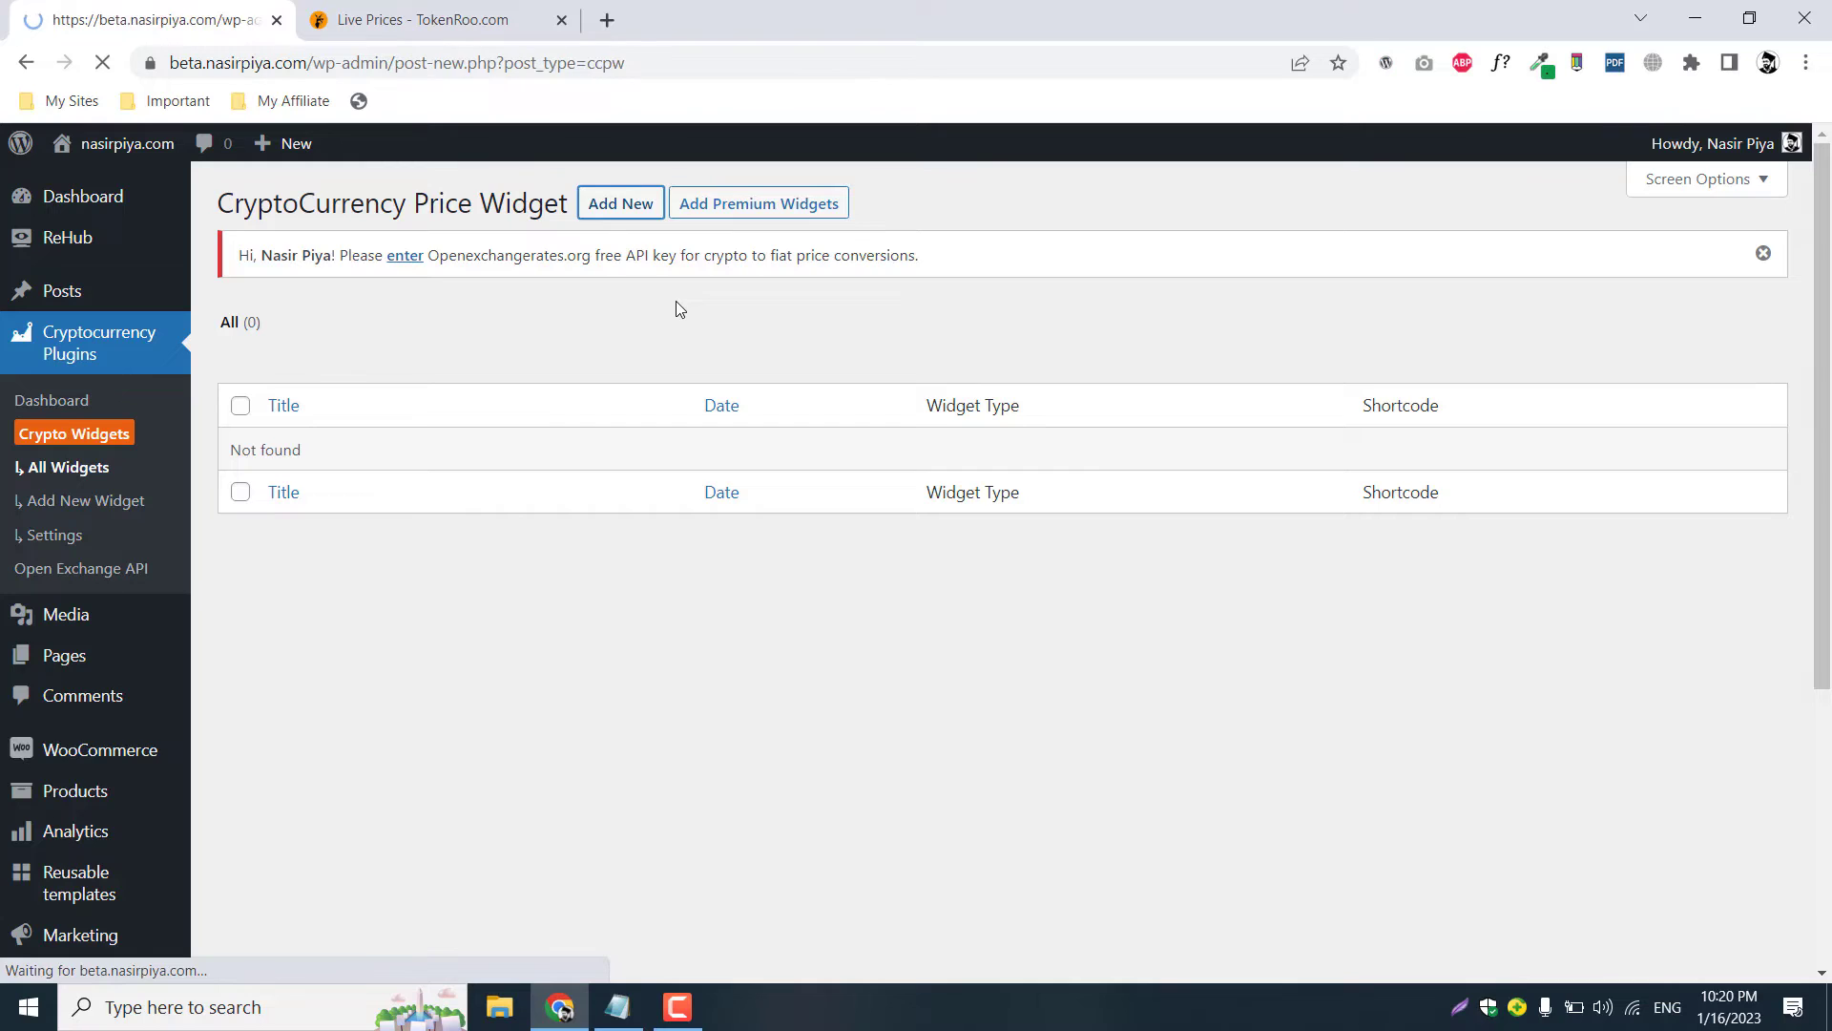
{"action": "key", "text": "ctrl+Tab"}
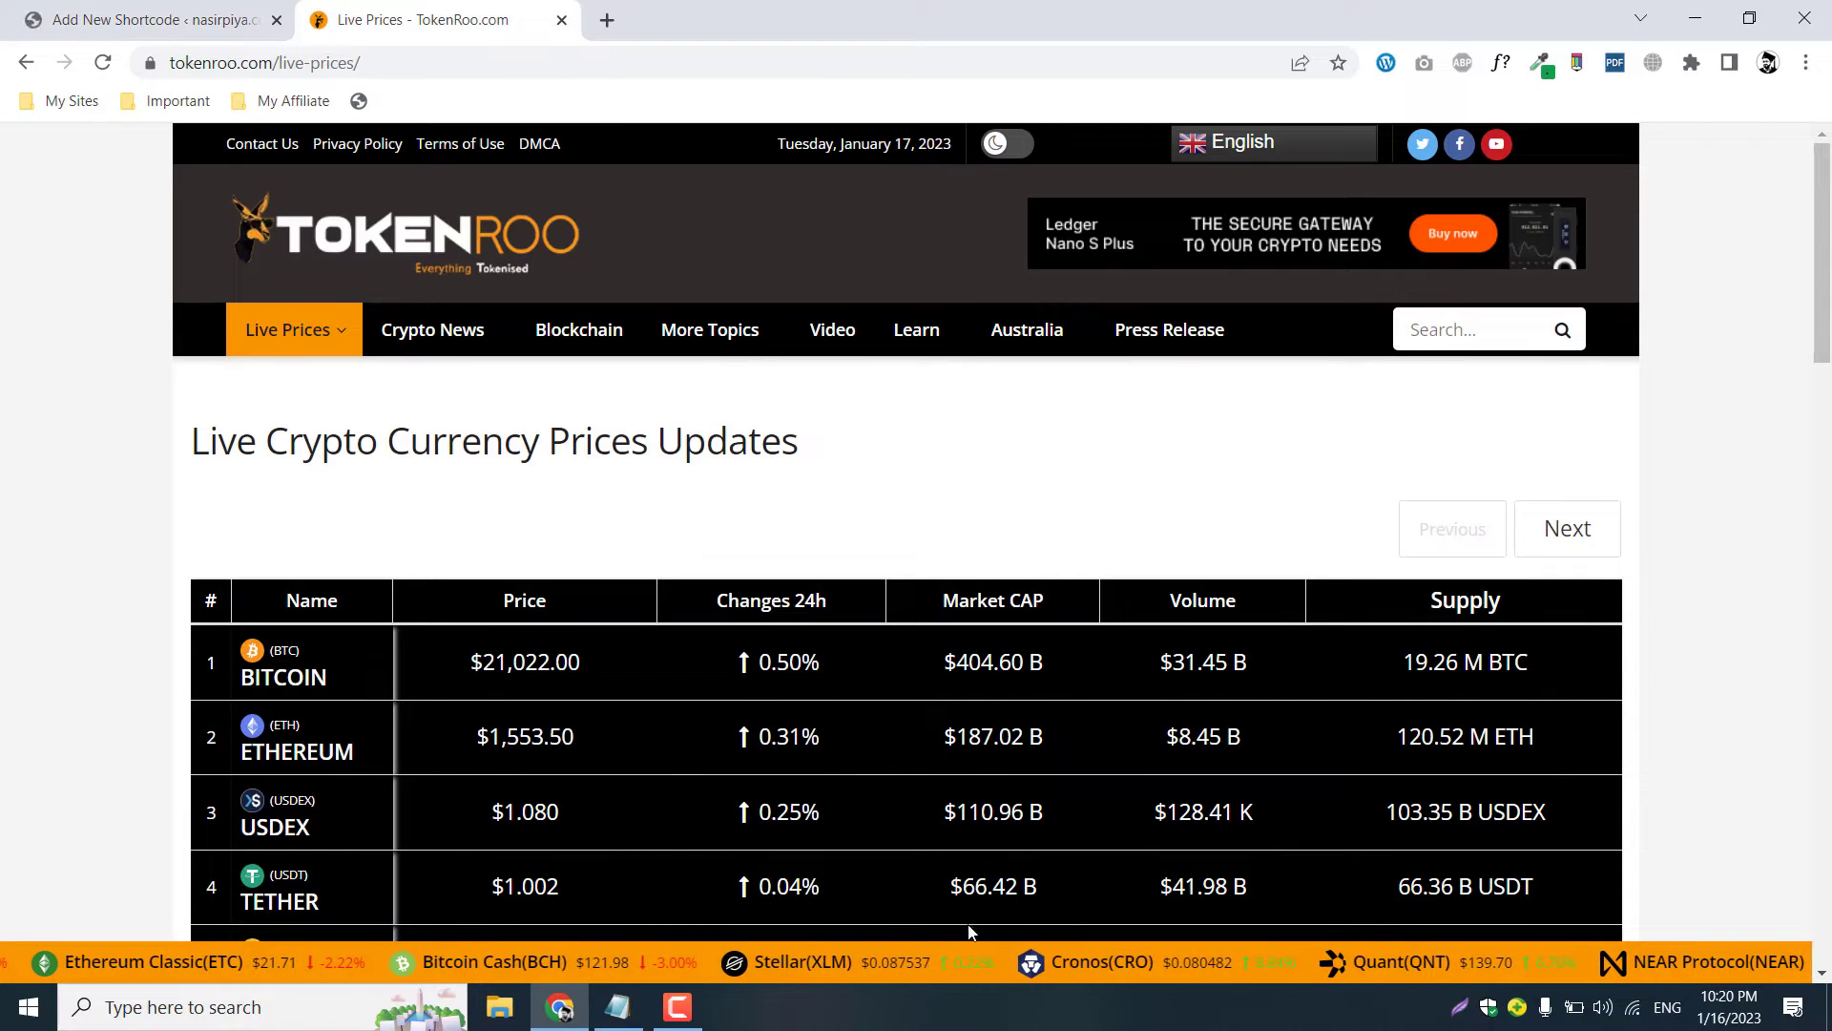
{"action": "left_click", "coordinate": [153, 19]}
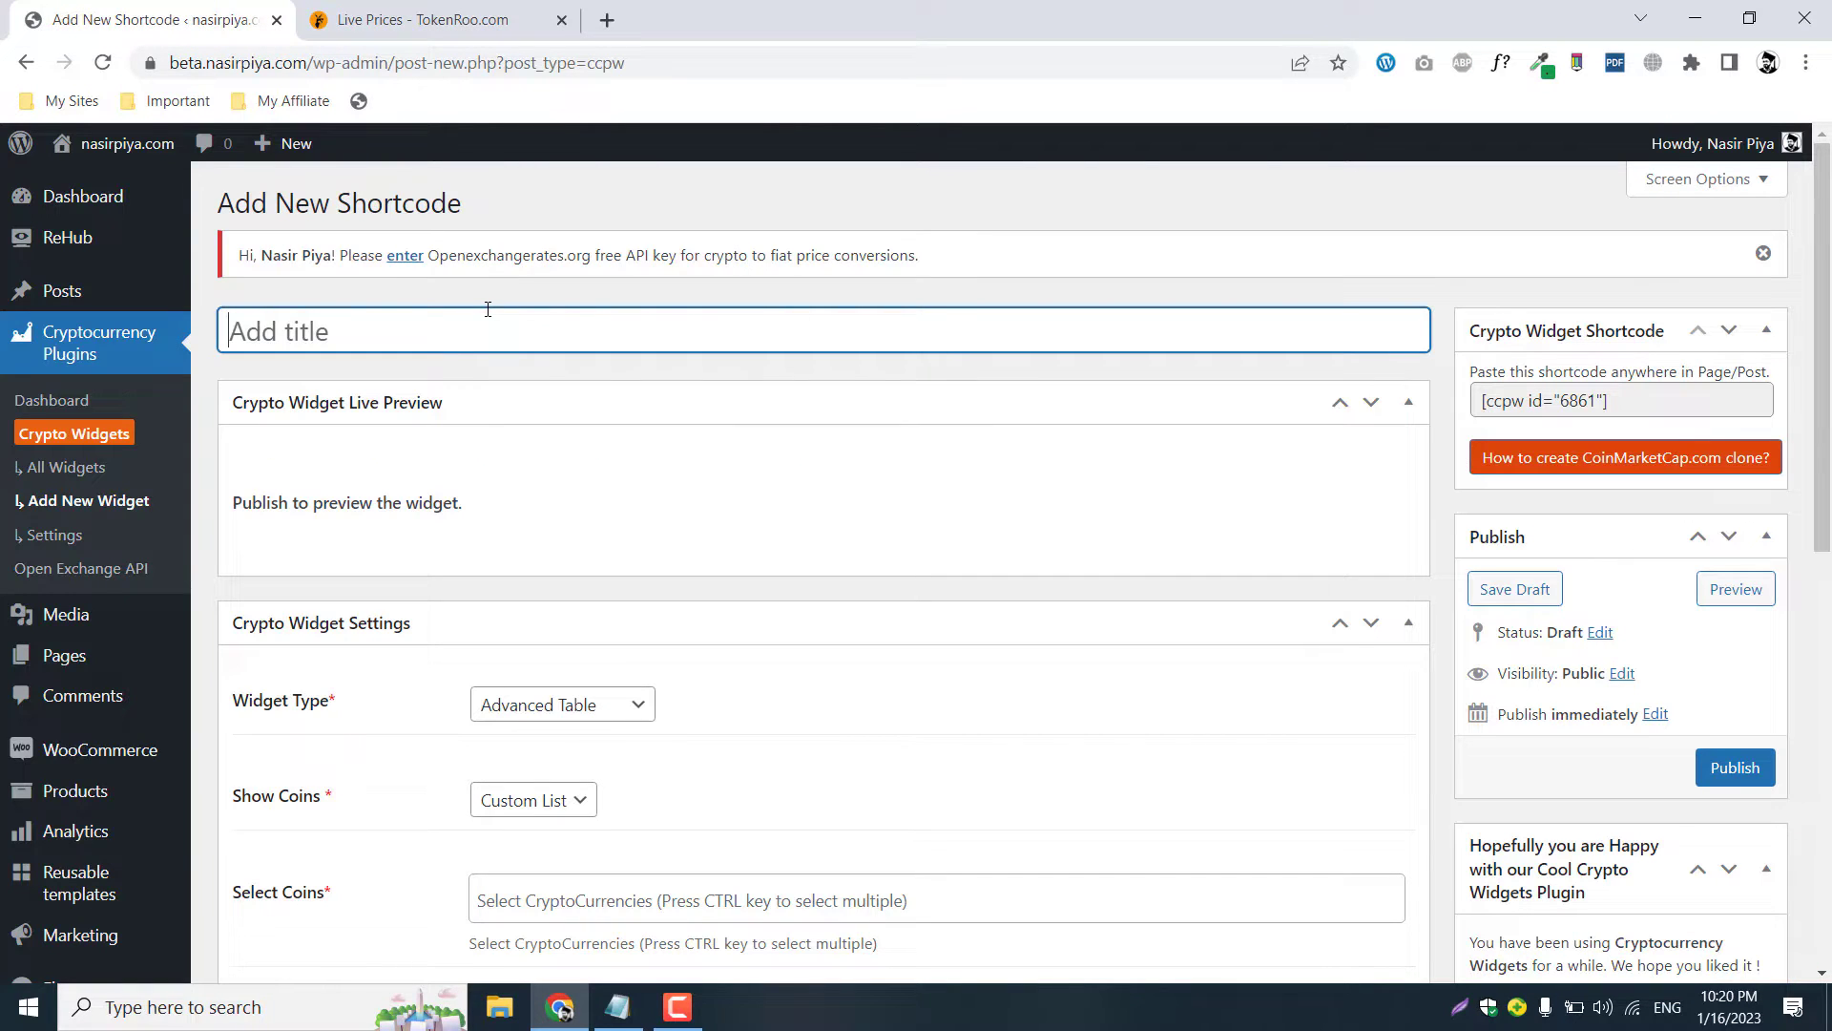
{"action": "type", "text": "Ticker"}
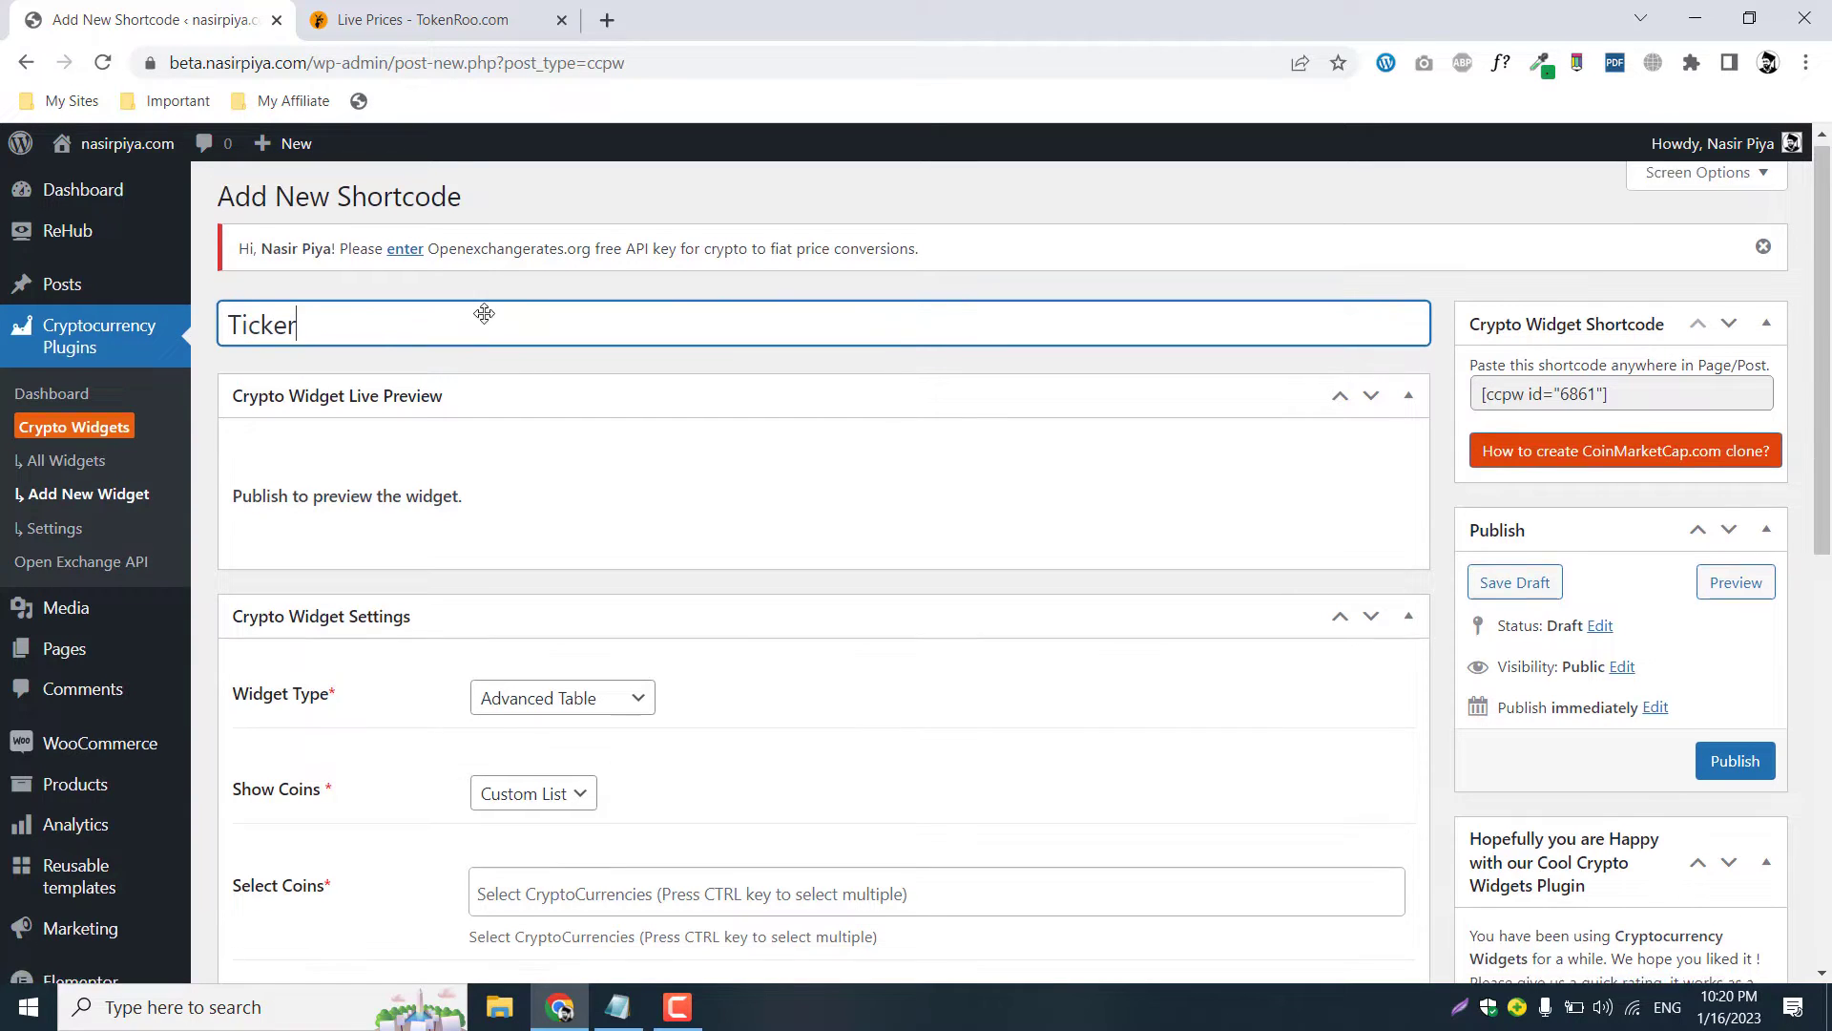
Set the widget type to Ticker / Marquee in the crypto widget settings.
{"action": "scroll", "coordinate": [484, 310], "scroll_direction": "down", "scroll_amount": 5}
{"action": "scroll", "coordinate": [879, 544], "scroll_direction": "up", "scroll_amount": 4}
{"action": "left_click", "coordinate": [540, 585]}
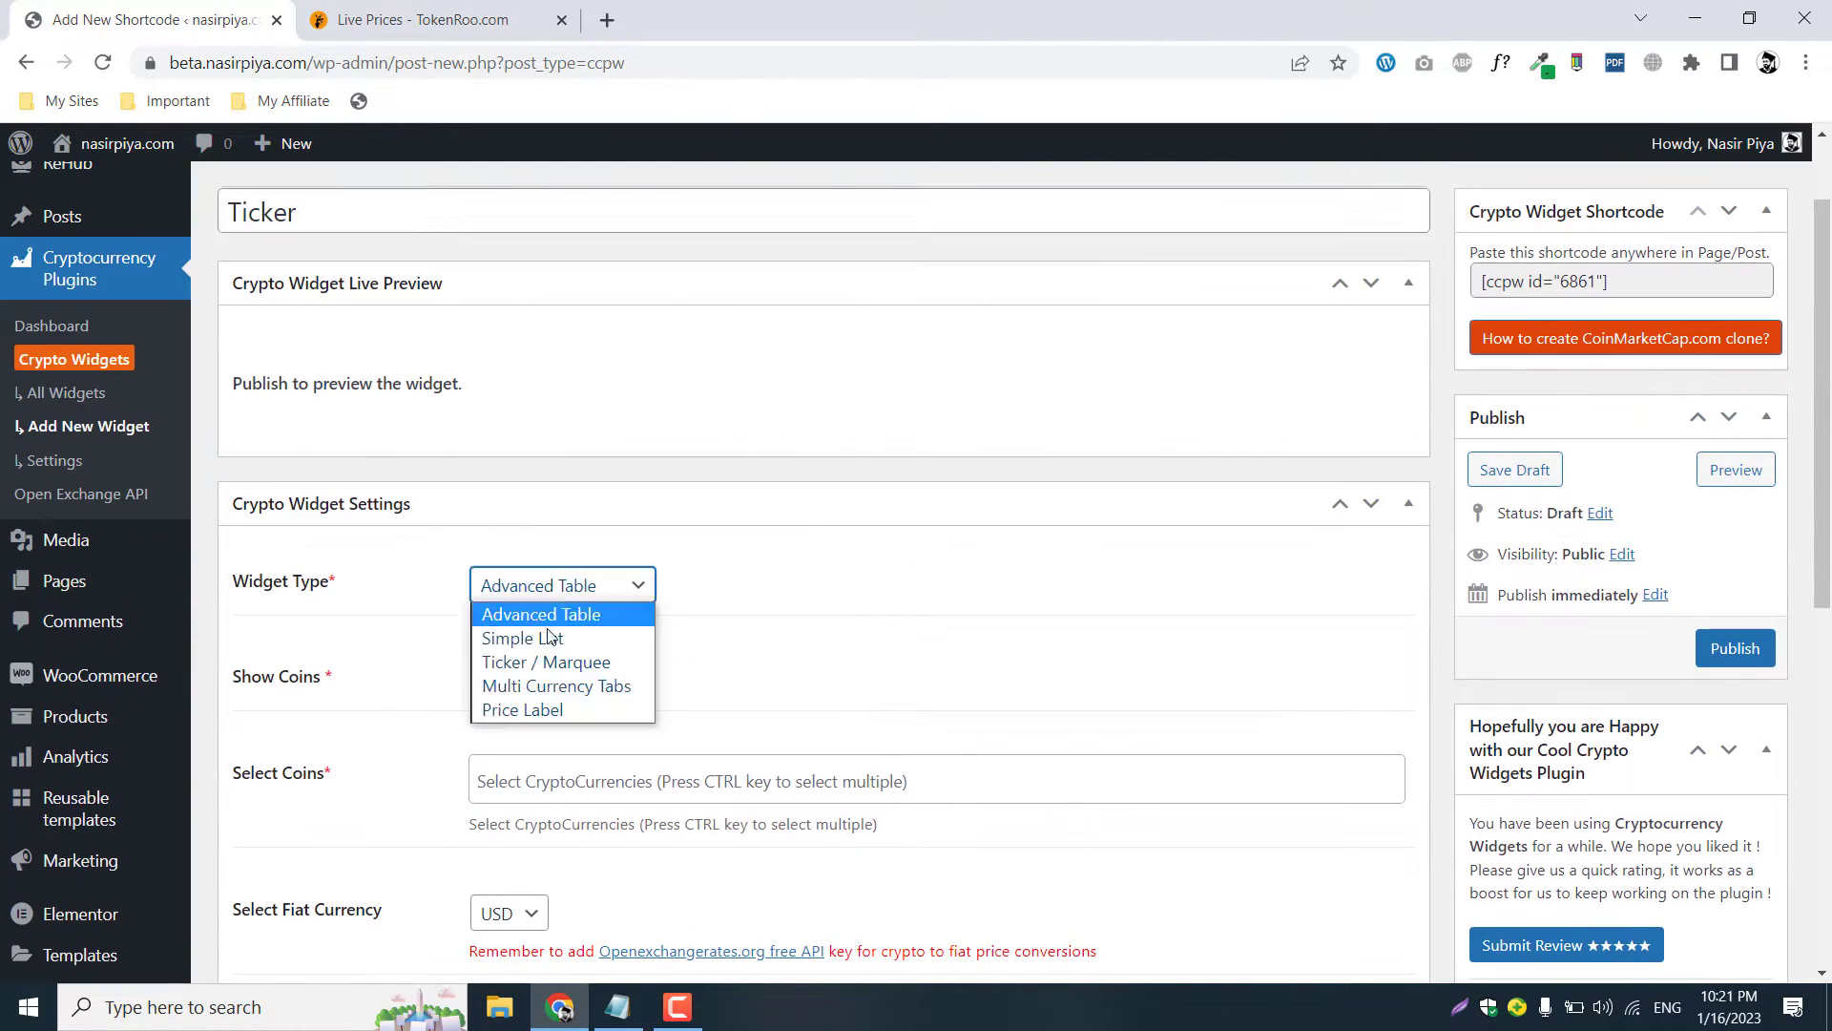
{"action": "left_click", "coordinate": [546, 662]}
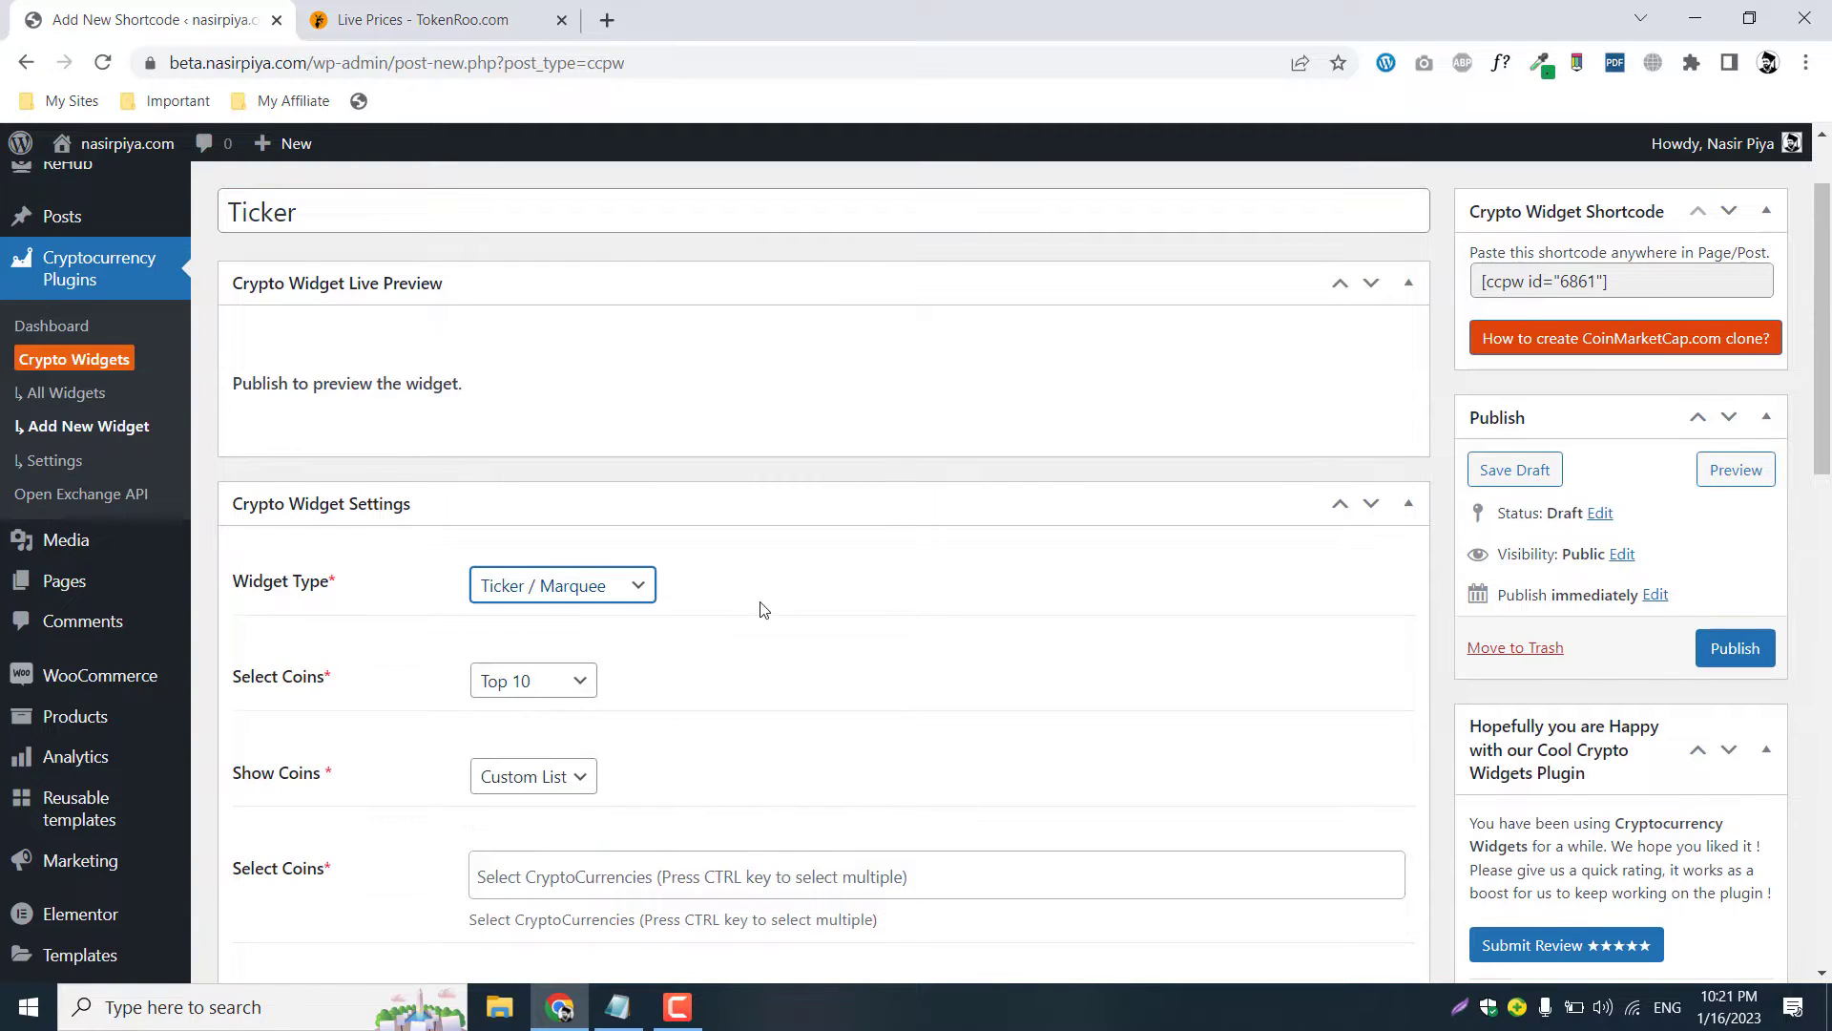
Set the ticker's Select Coins option to Top 100.
{"action": "scroll", "coordinate": [668, 564], "scroll_direction": "down", "scroll_amount": 3}
{"action": "left_click_drag", "start_coordinate": [251, 448], "coordinate": [360, 450]}
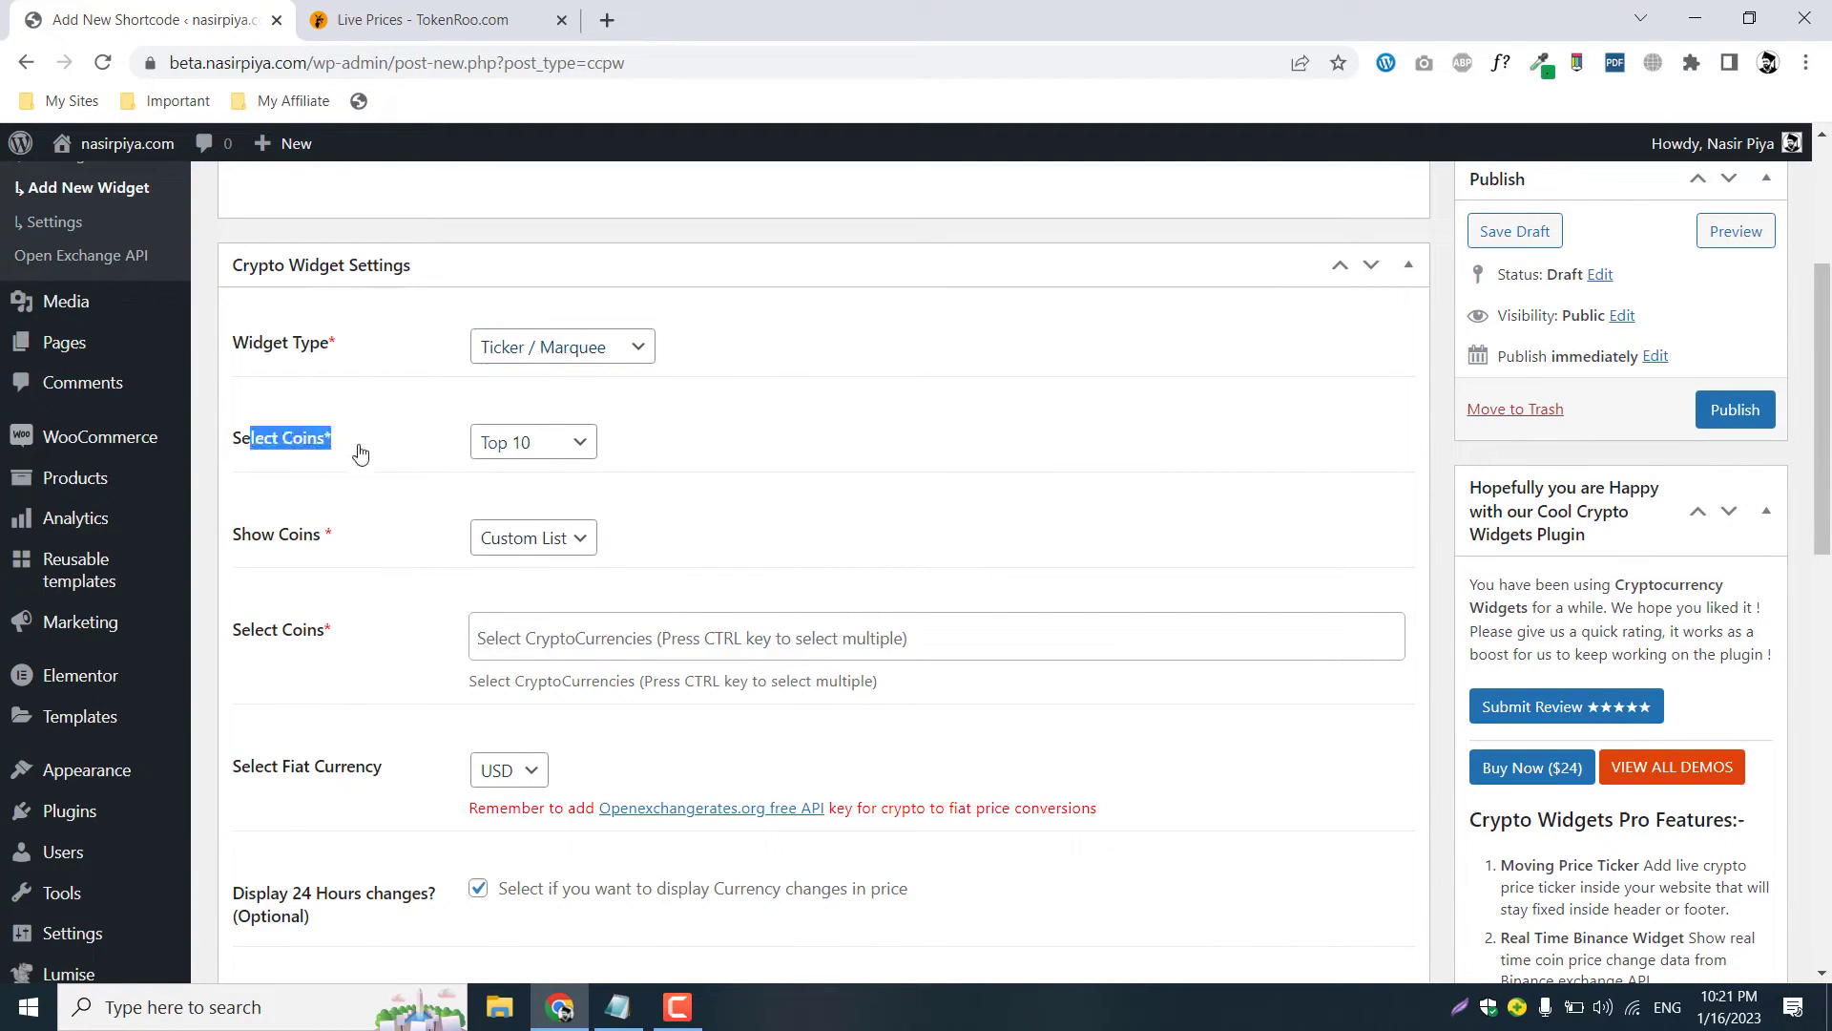
{"action": "left_click", "coordinate": [354, 468]}
{"action": "left_click", "coordinate": [513, 443]}
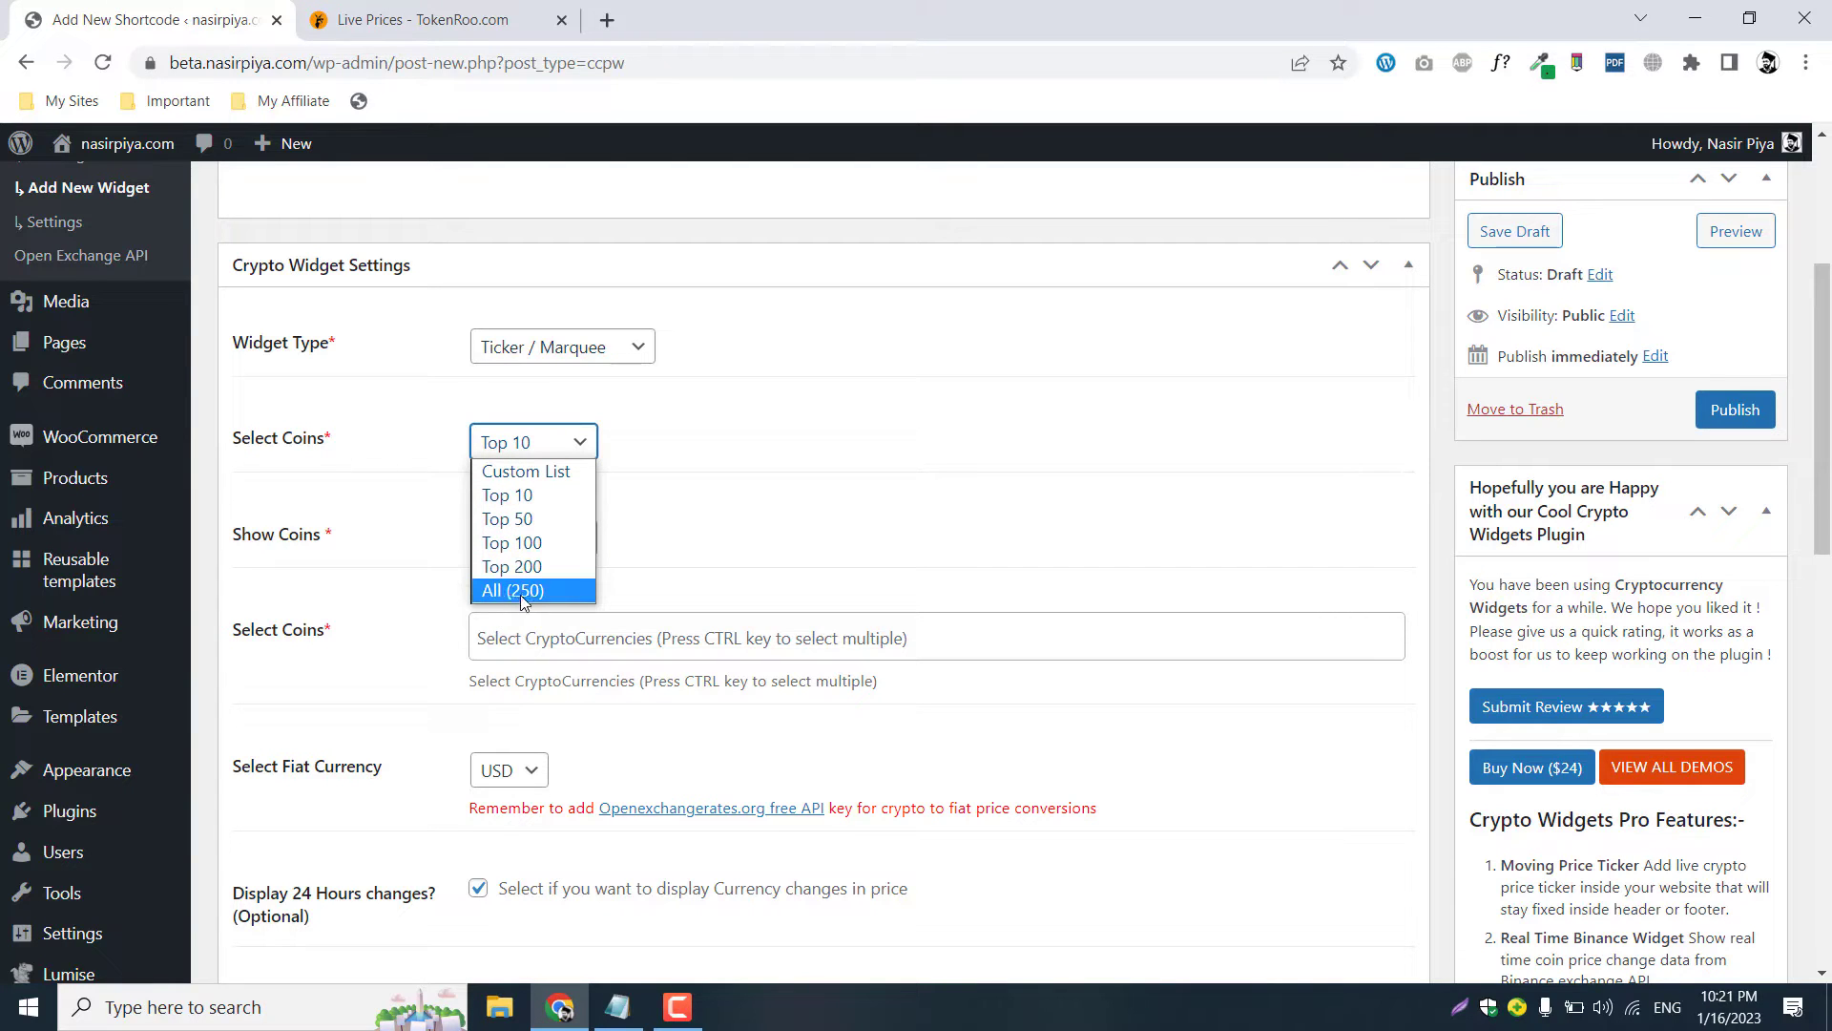
{"action": "left_click", "coordinate": [512, 546]}
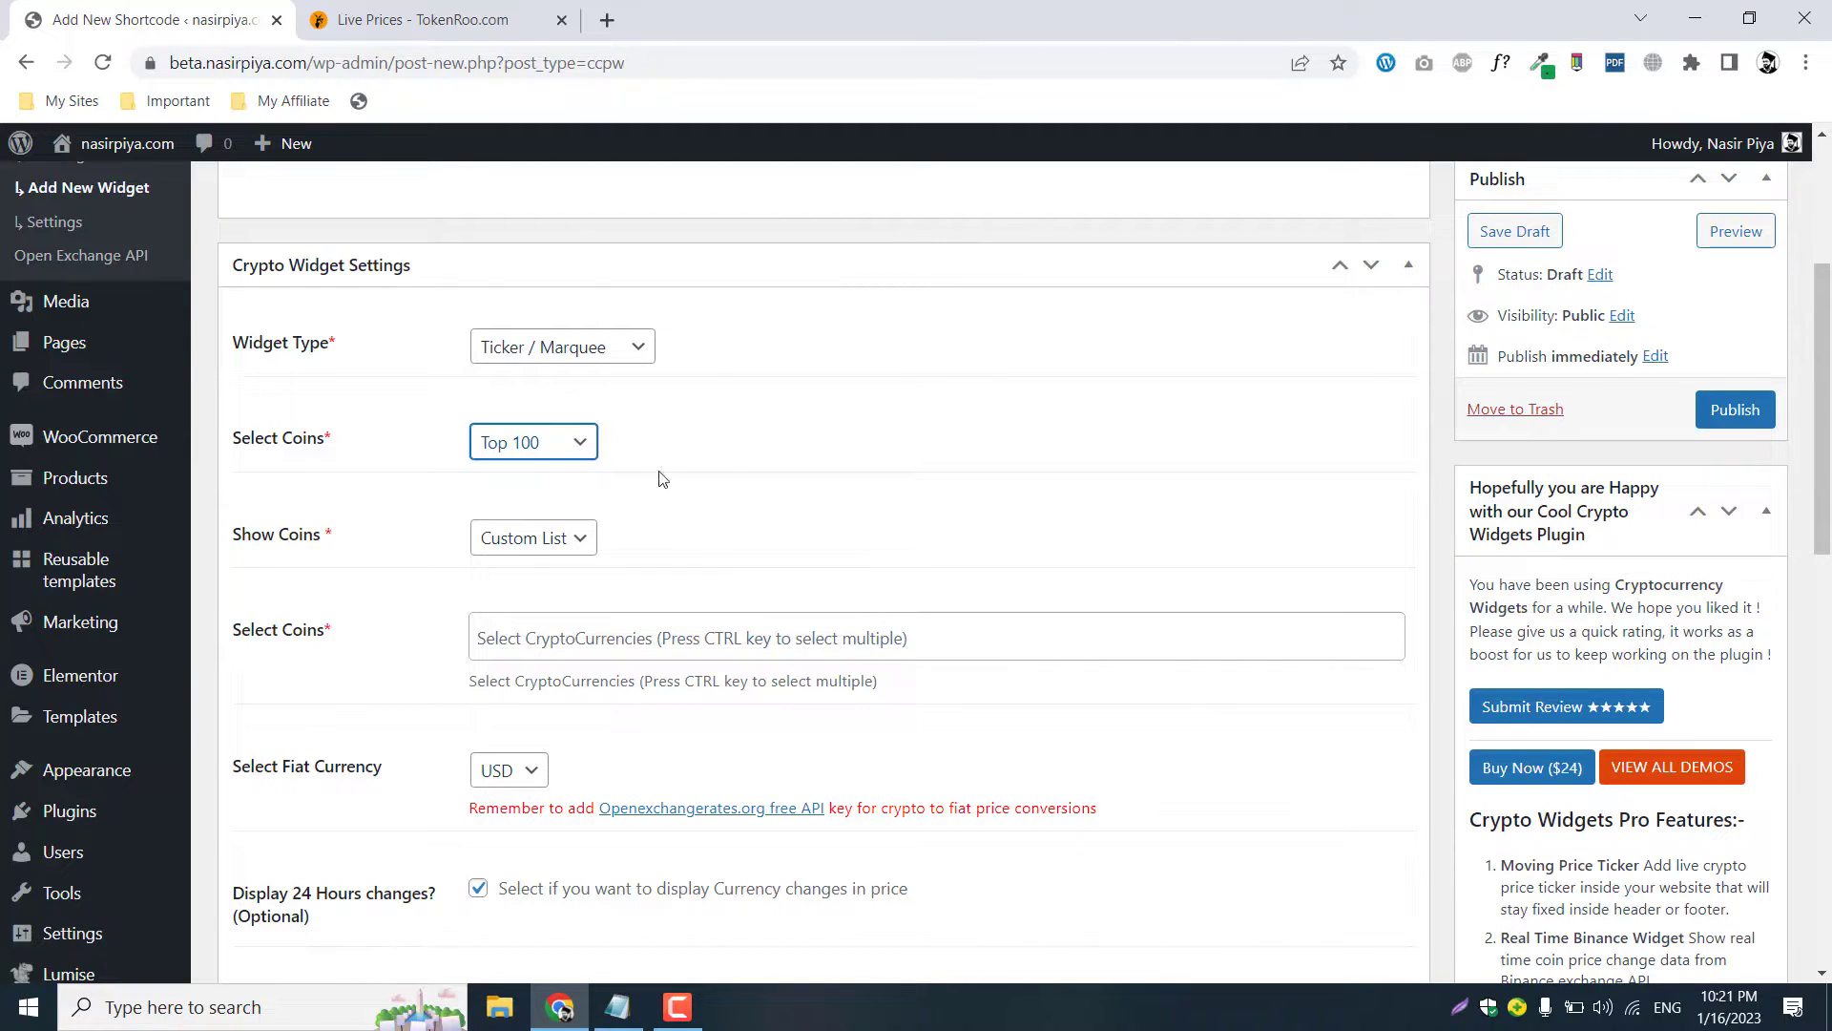
Set the ticker's Show Coins option to Top 100.
{"action": "scroll", "coordinate": [674, 484], "scroll_direction": "down", "scroll_amount": 1}
{"action": "left_click", "coordinate": [530, 417]}
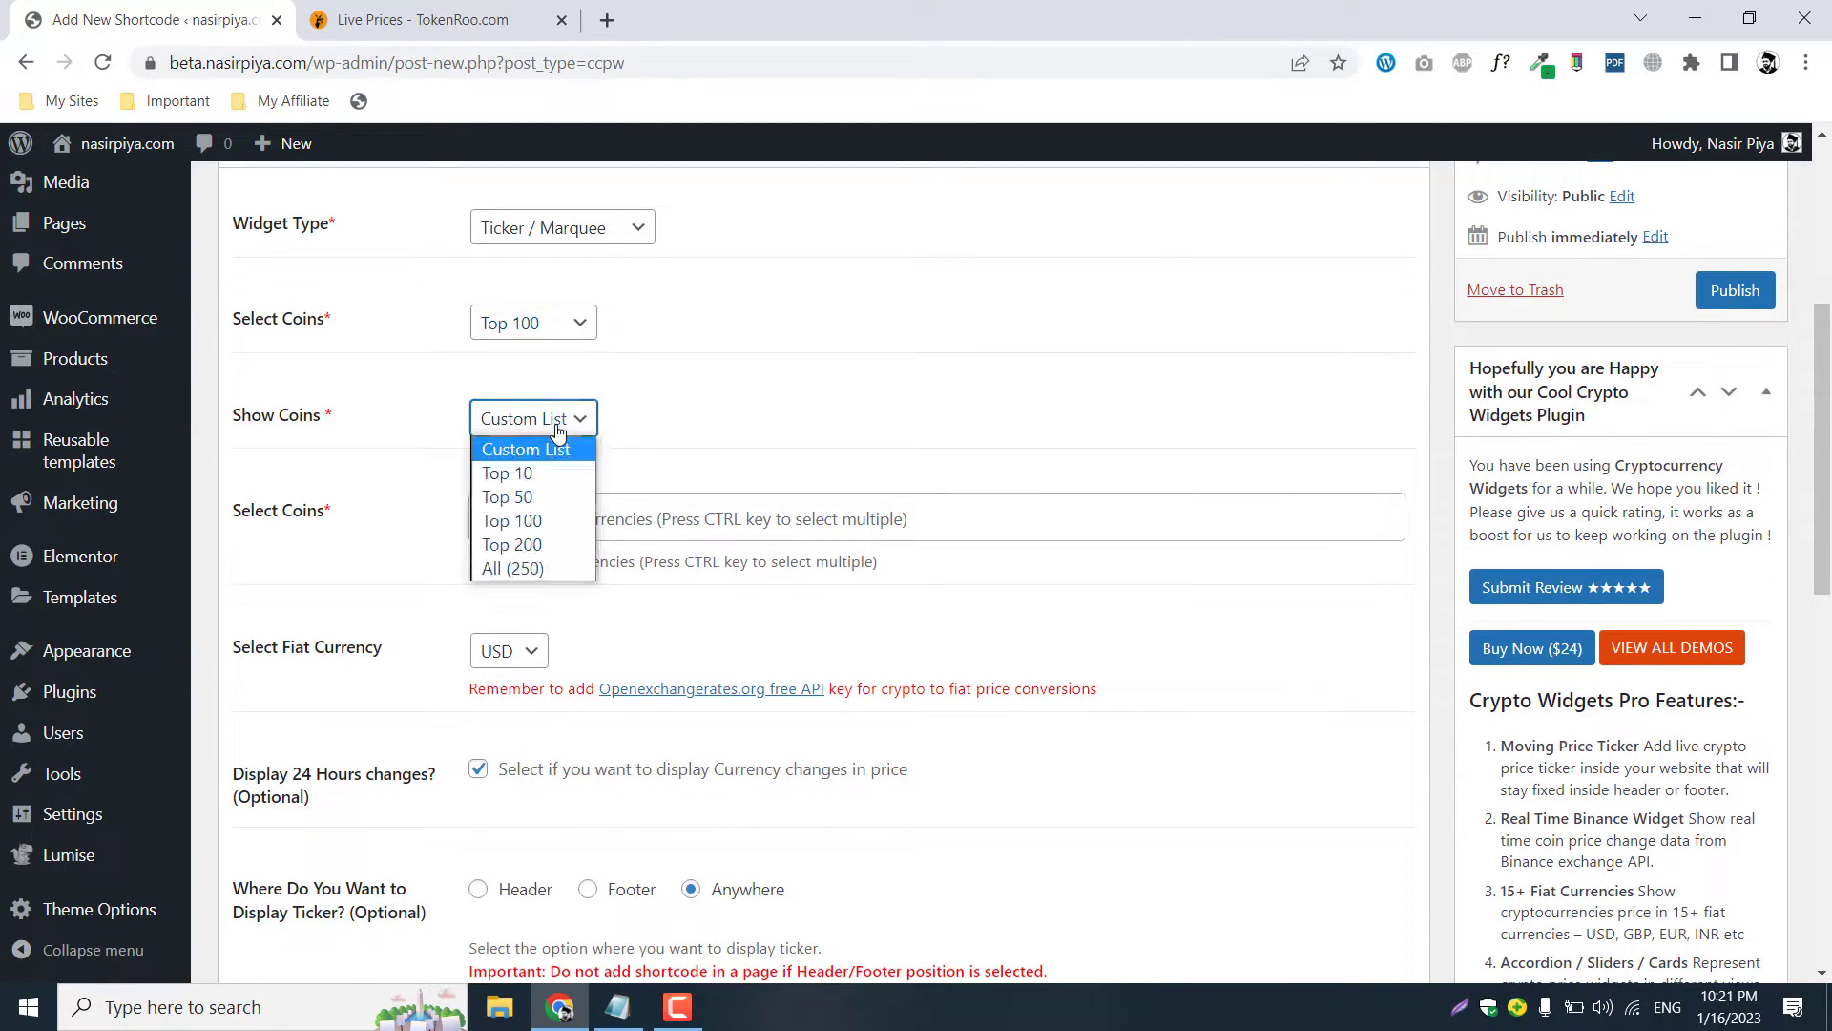
{"action": "left_click_drag", "start_coordinate": [240, 437], "coordinate": [381, 437]}
{"action": "left_click", "coordinate": [516, 425]}
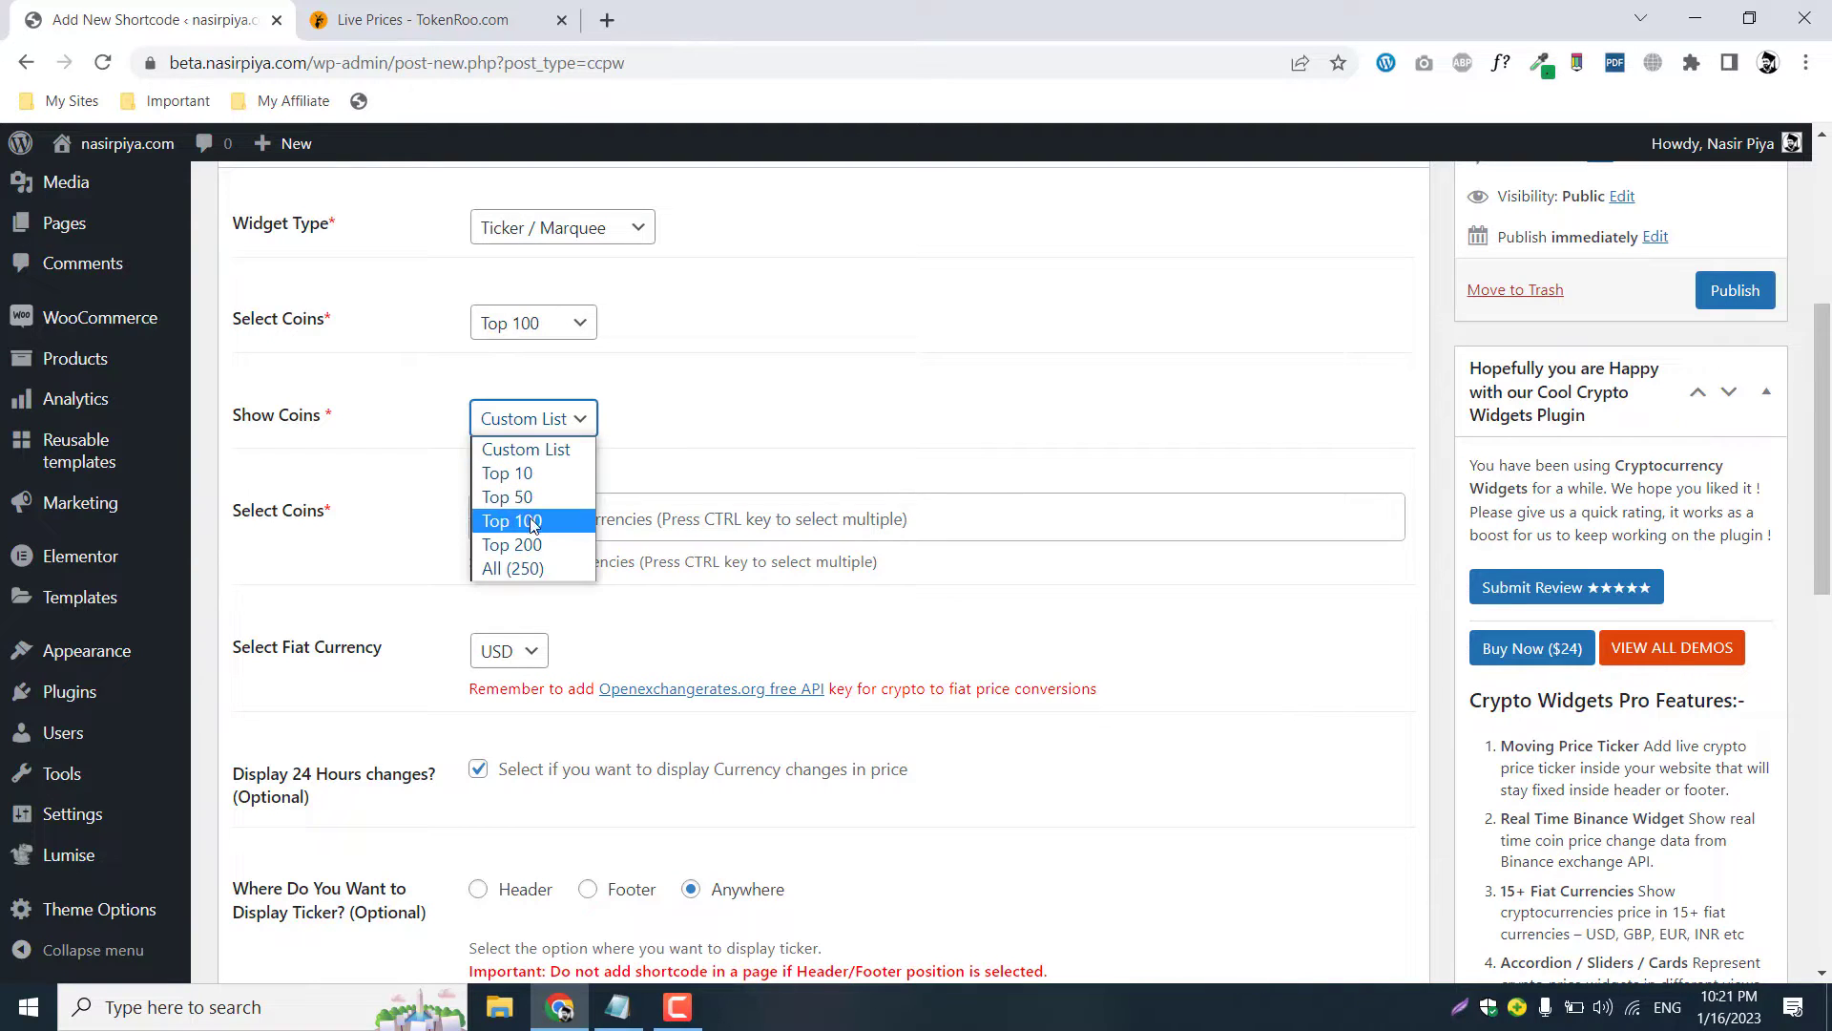
{"action": "left_click", "coordinate": [535, 523]}
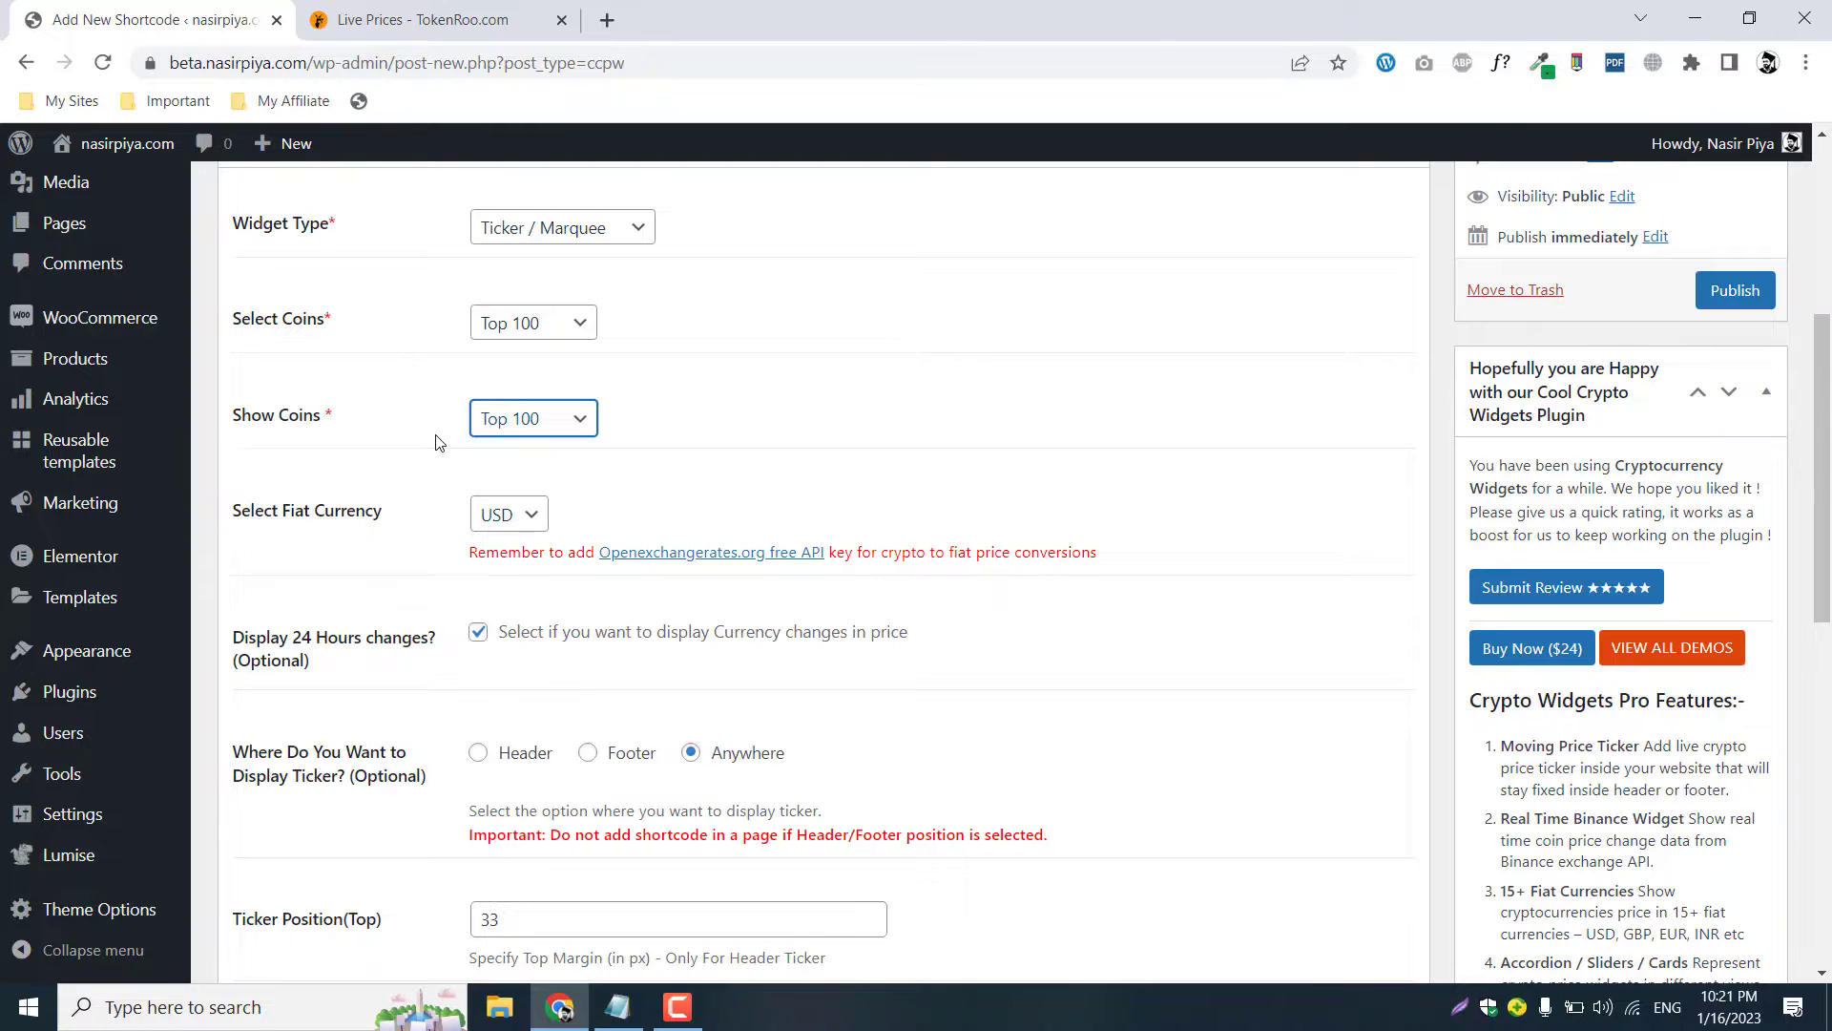
Choose USD as the fiat currency in the crypto widget settings.
{"action": "scroll", "coordinate": [438, 442], "scroll_direction": "down", "scroll_amount": 1}
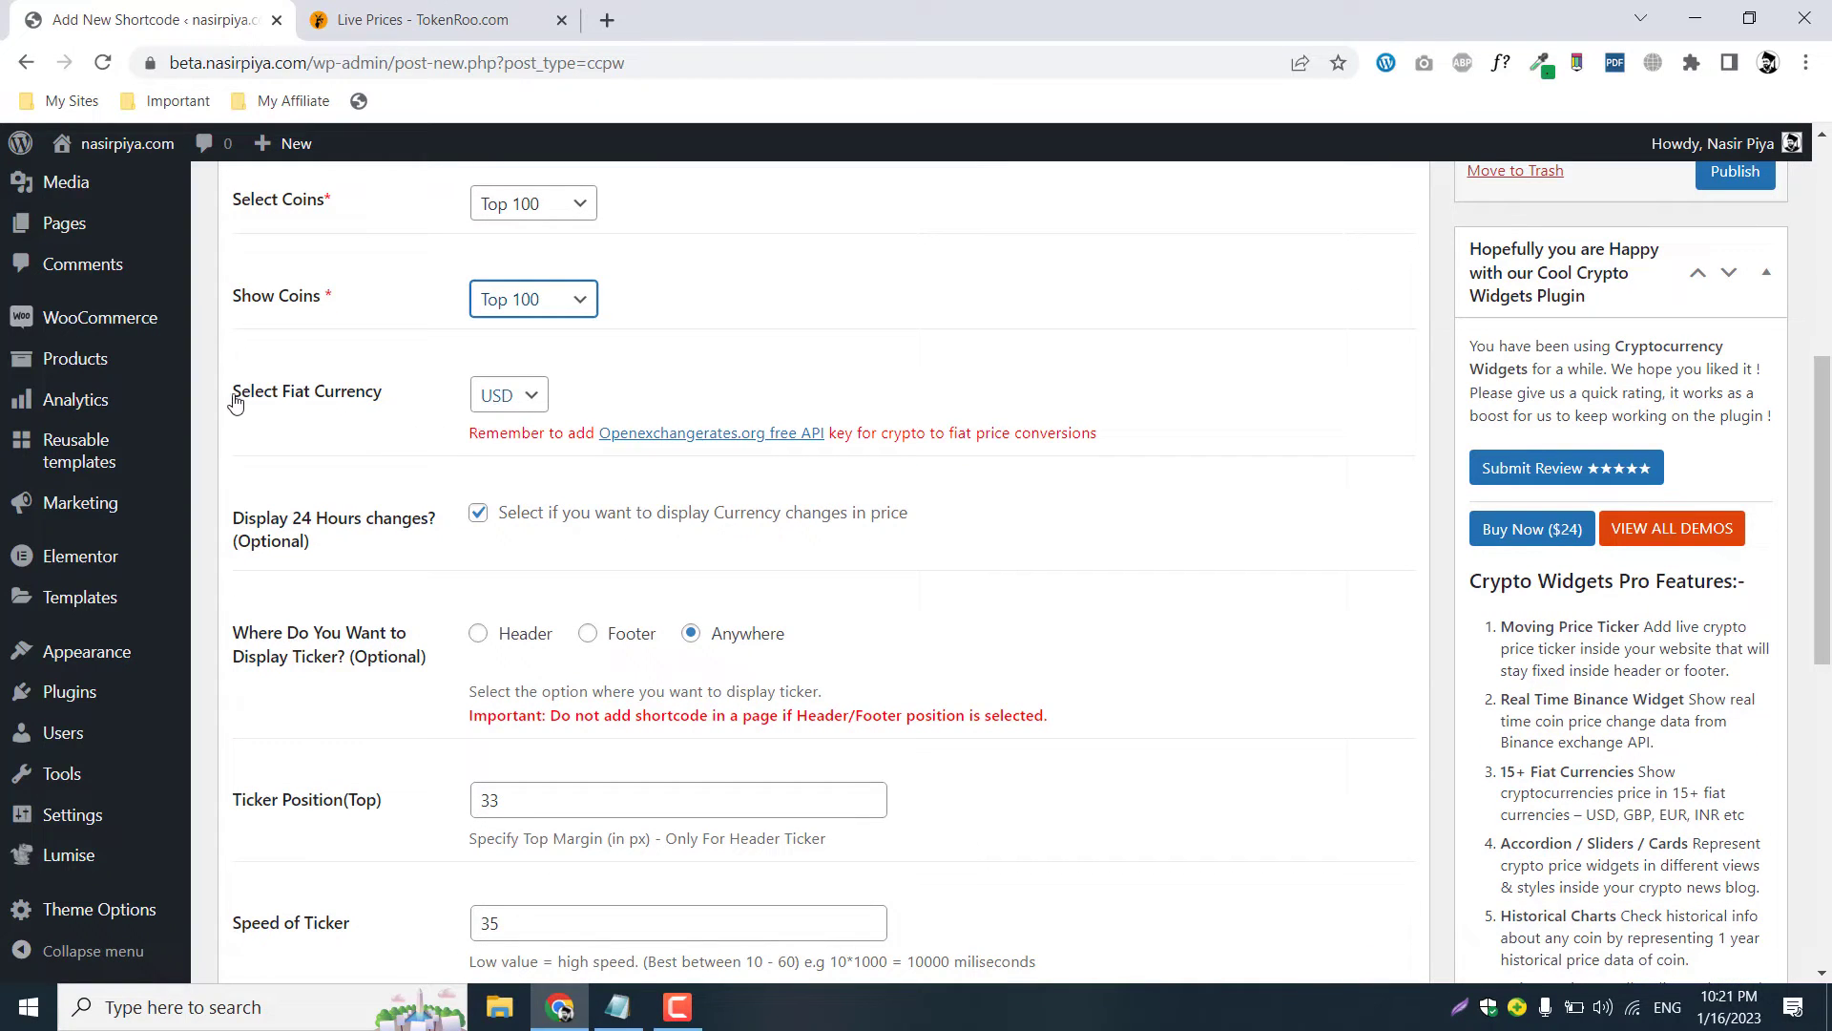
{"action": "left_click_drag", "start_coordinate": [234, 404], "coordinate": [378, 401]}
{"action": "left_click", "coordinate": [369, 423]}
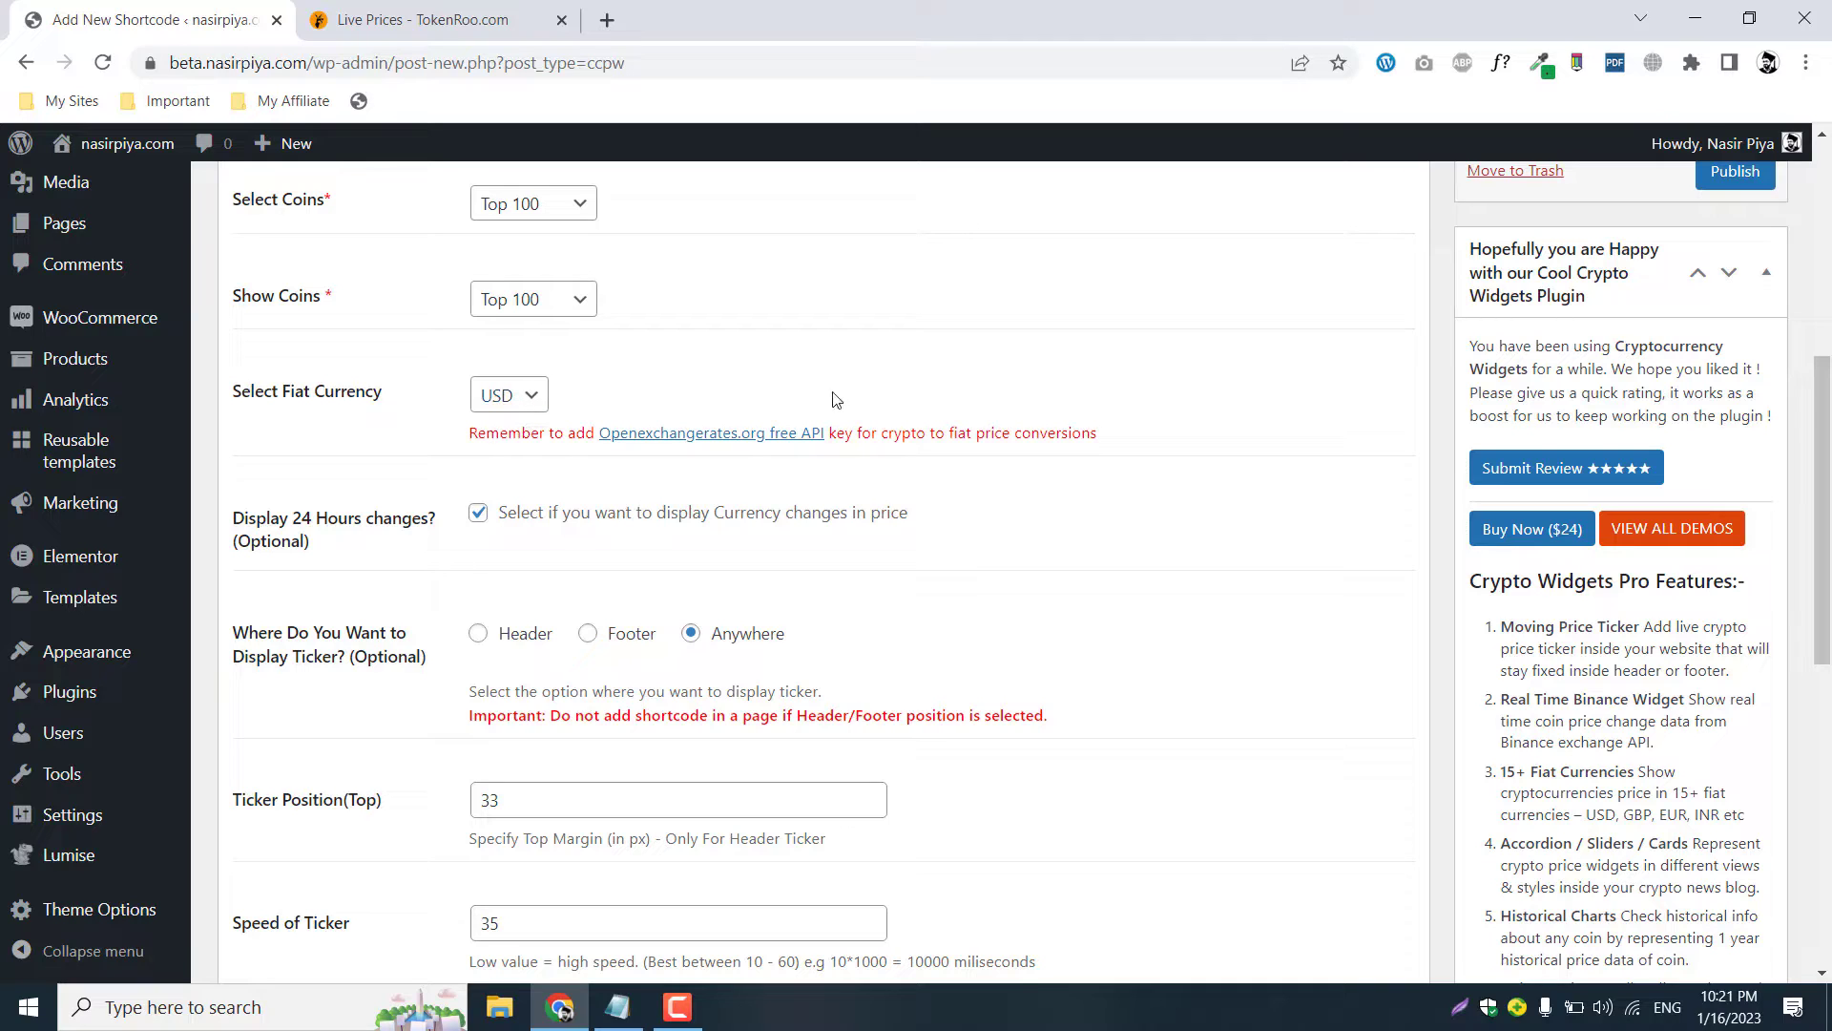
{"action": "left_click", "coordinate": [507, 401]}
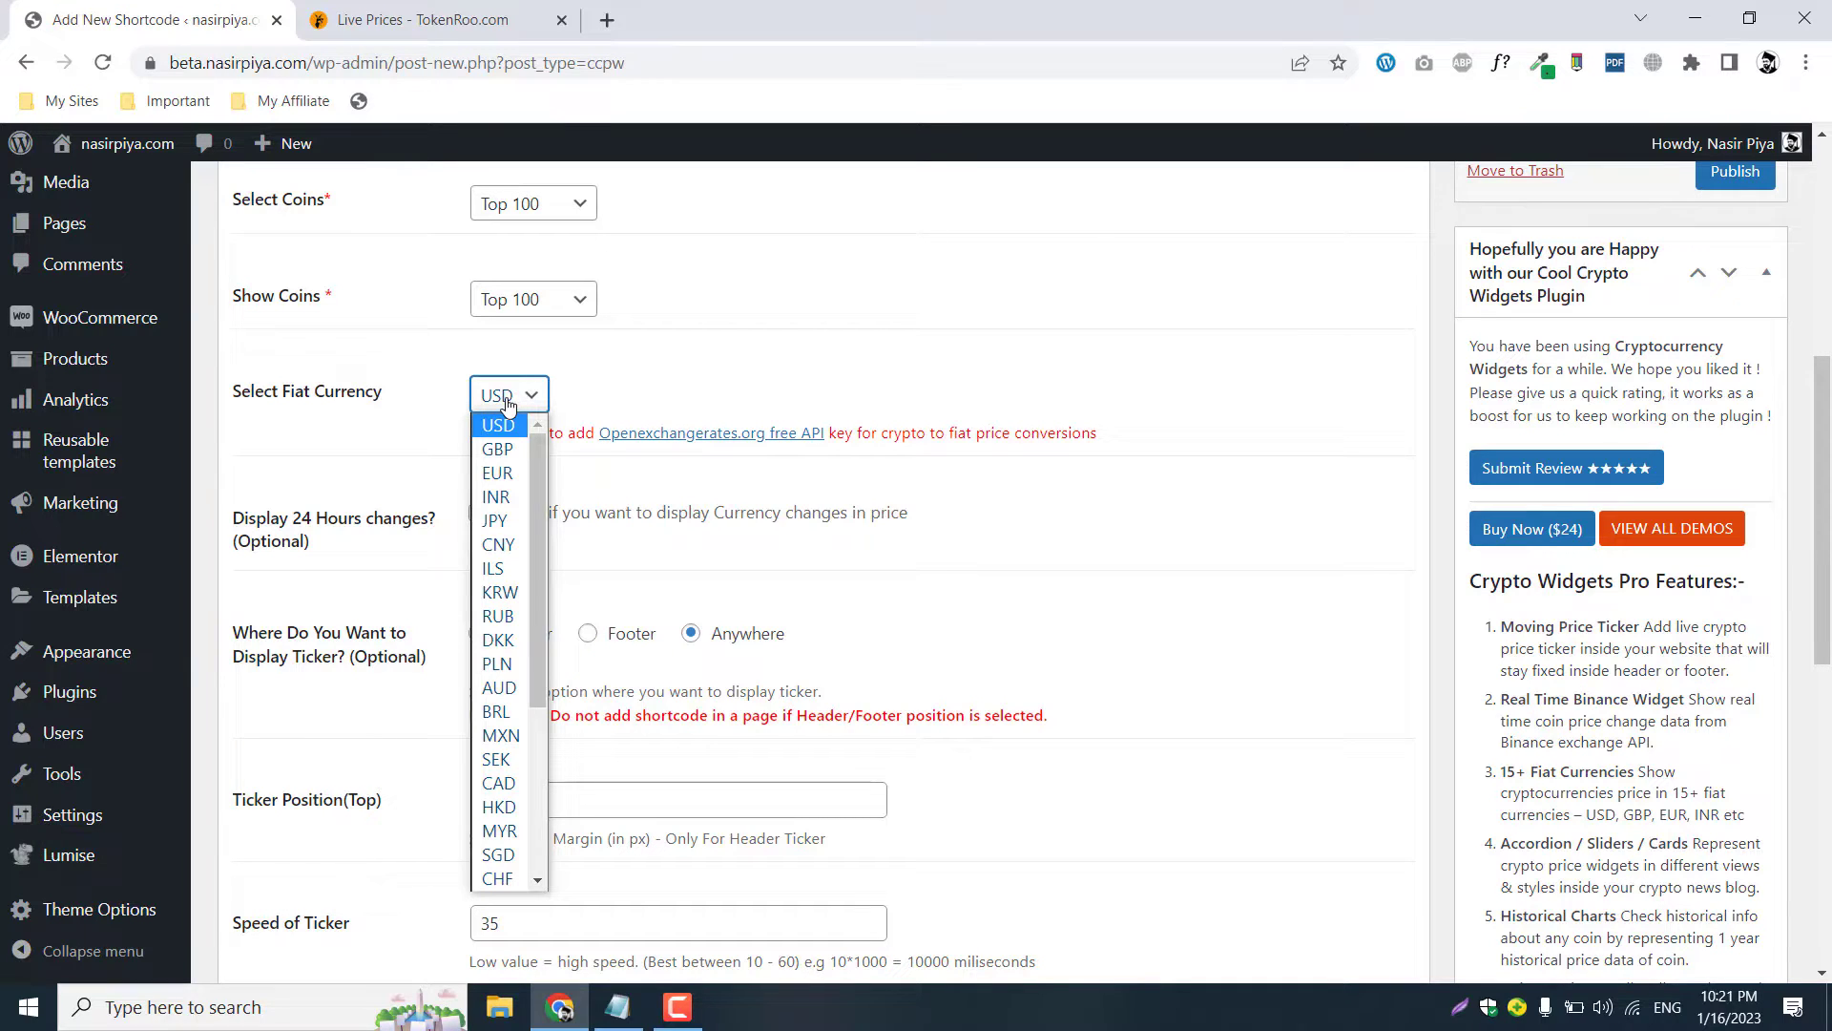
{"action": "left_click_drag", "start_coordinate": [540, 613], "coordinate": [553, 488]}
{"action": "left_click", "coordinate": [513, 434]}
{"action": "left_click", "coordinate": [862, 391]}
Set the ticker to display in the Footer and compare that placement with the ticker on the TokenRoo page.
{"action": "scroll", "coordinate": [862, 391], "scroll_direction": "down", "scroll_amount": 1}
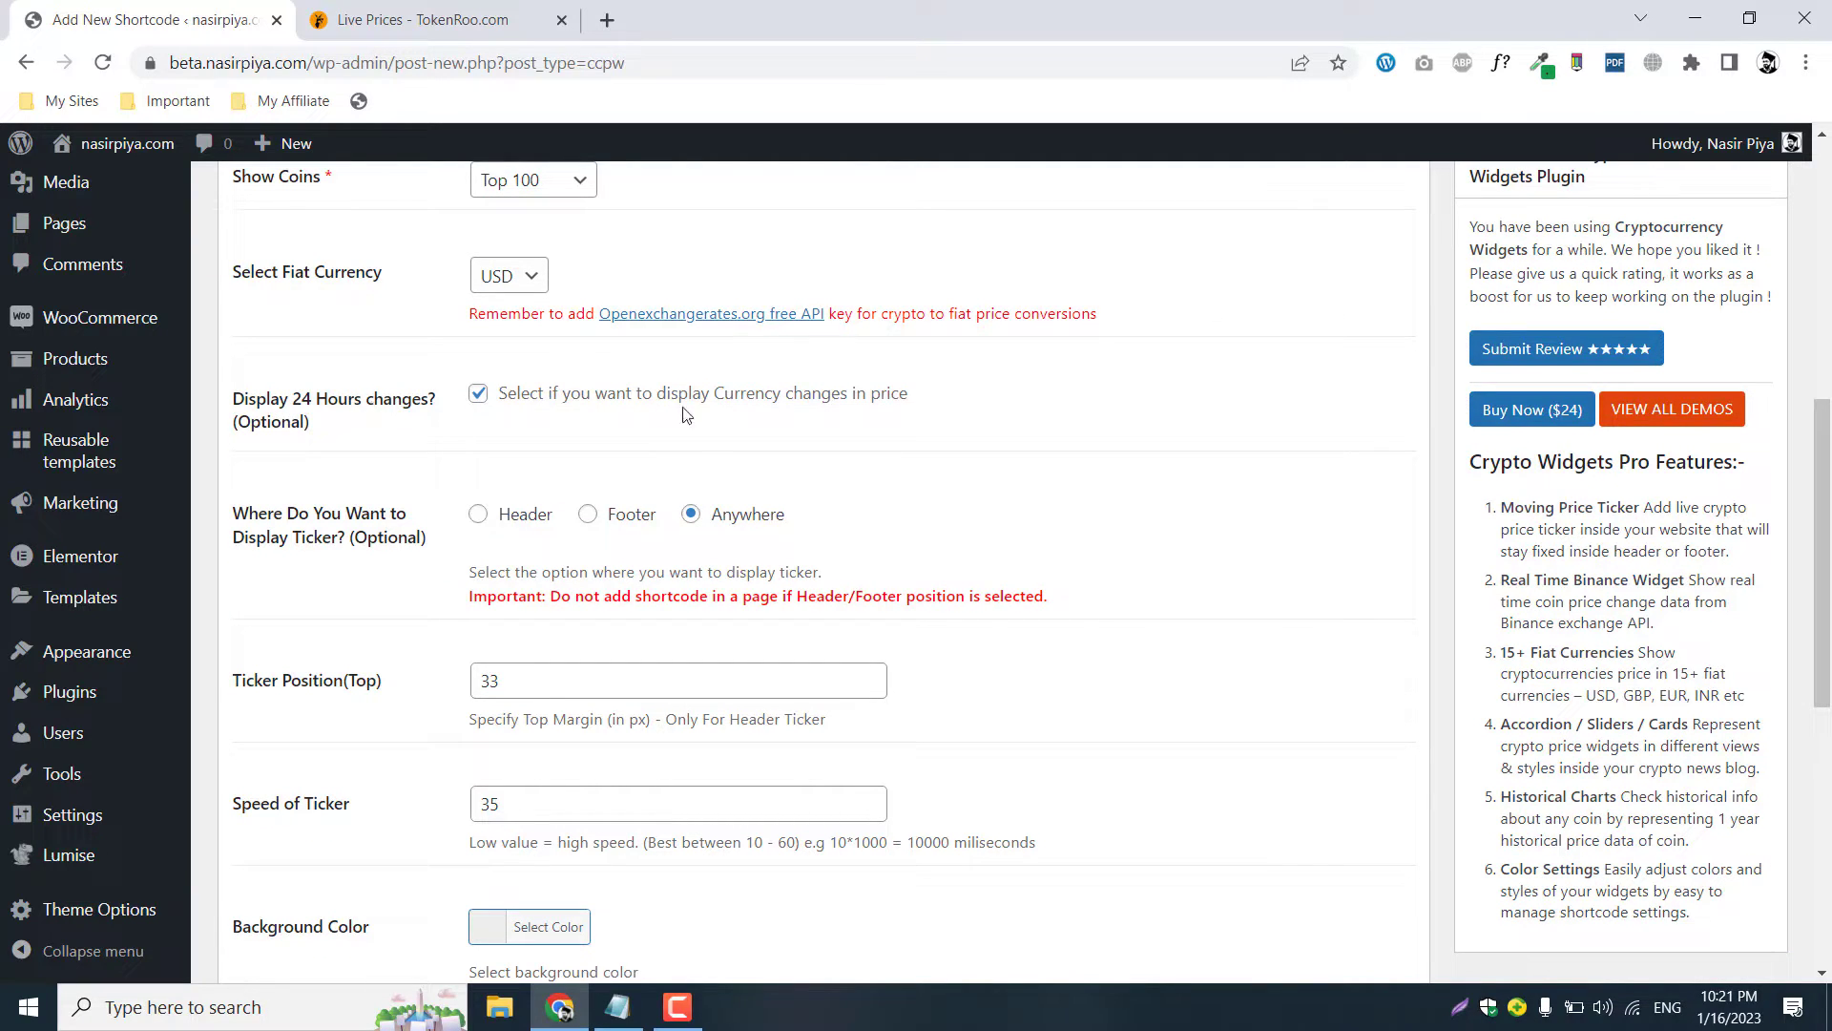
{"action": "scroll", "coordinate": [688, 460], "scroll_direction": "down", "scroll_amount": 1}
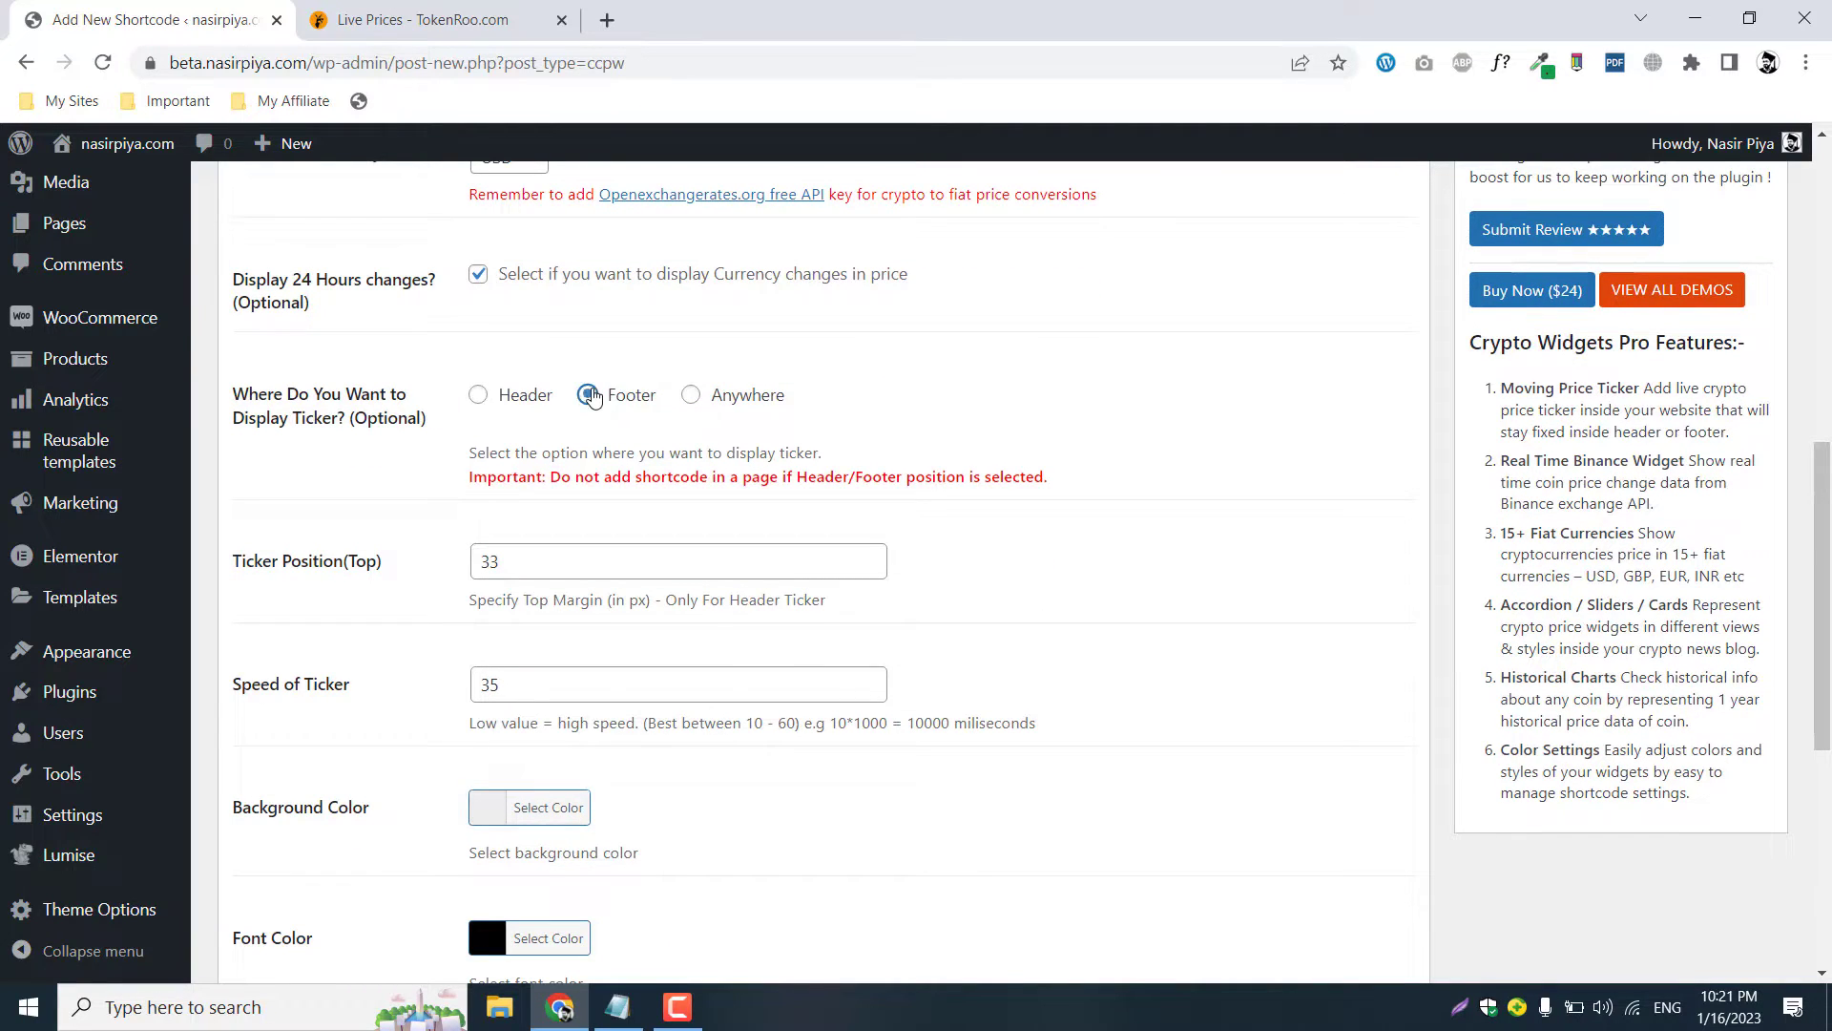
{"action": "left_click", "coordinate": [430, 20]}
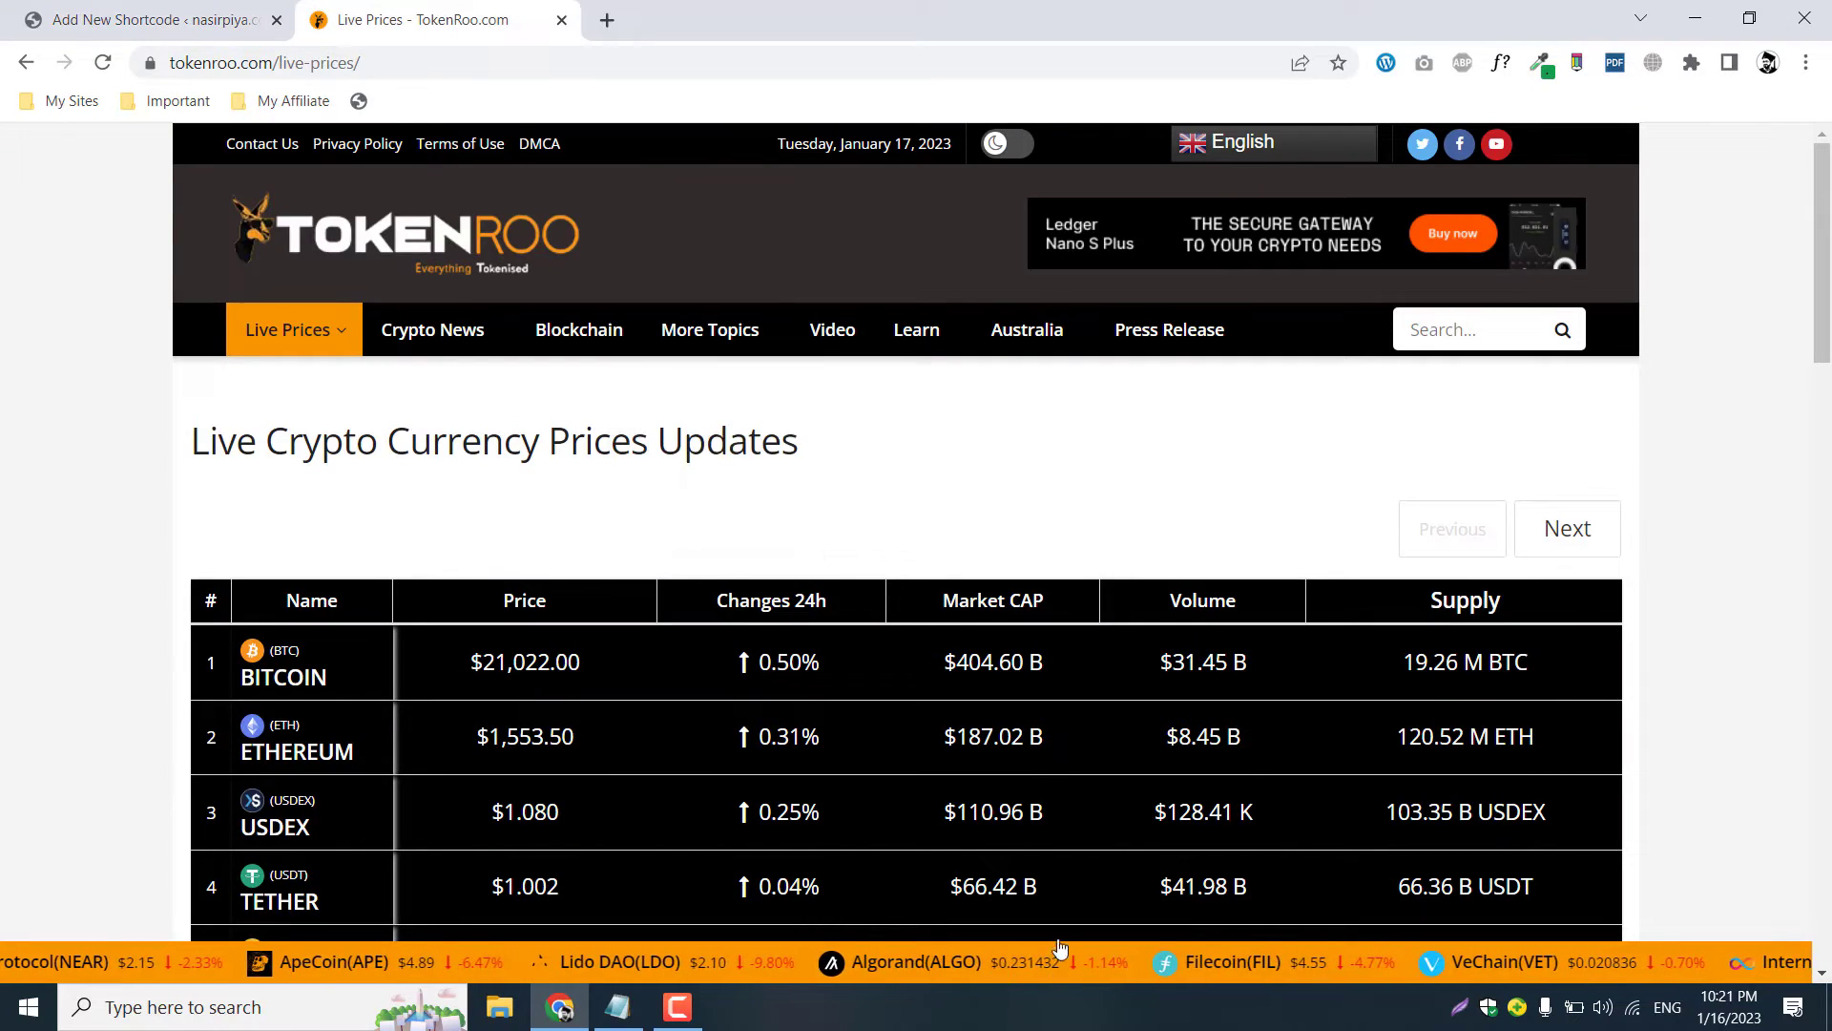
{"action": "left_click", "coordinate": [152, 19]}
Review the Ticker Position and Speed of Ticker settings and check how the ticker scrolls on the TokenRoo page.
{"action": "scroll", "coordinate": [553, 353], "scroll_direction": "down", "scroll_amount": 2}
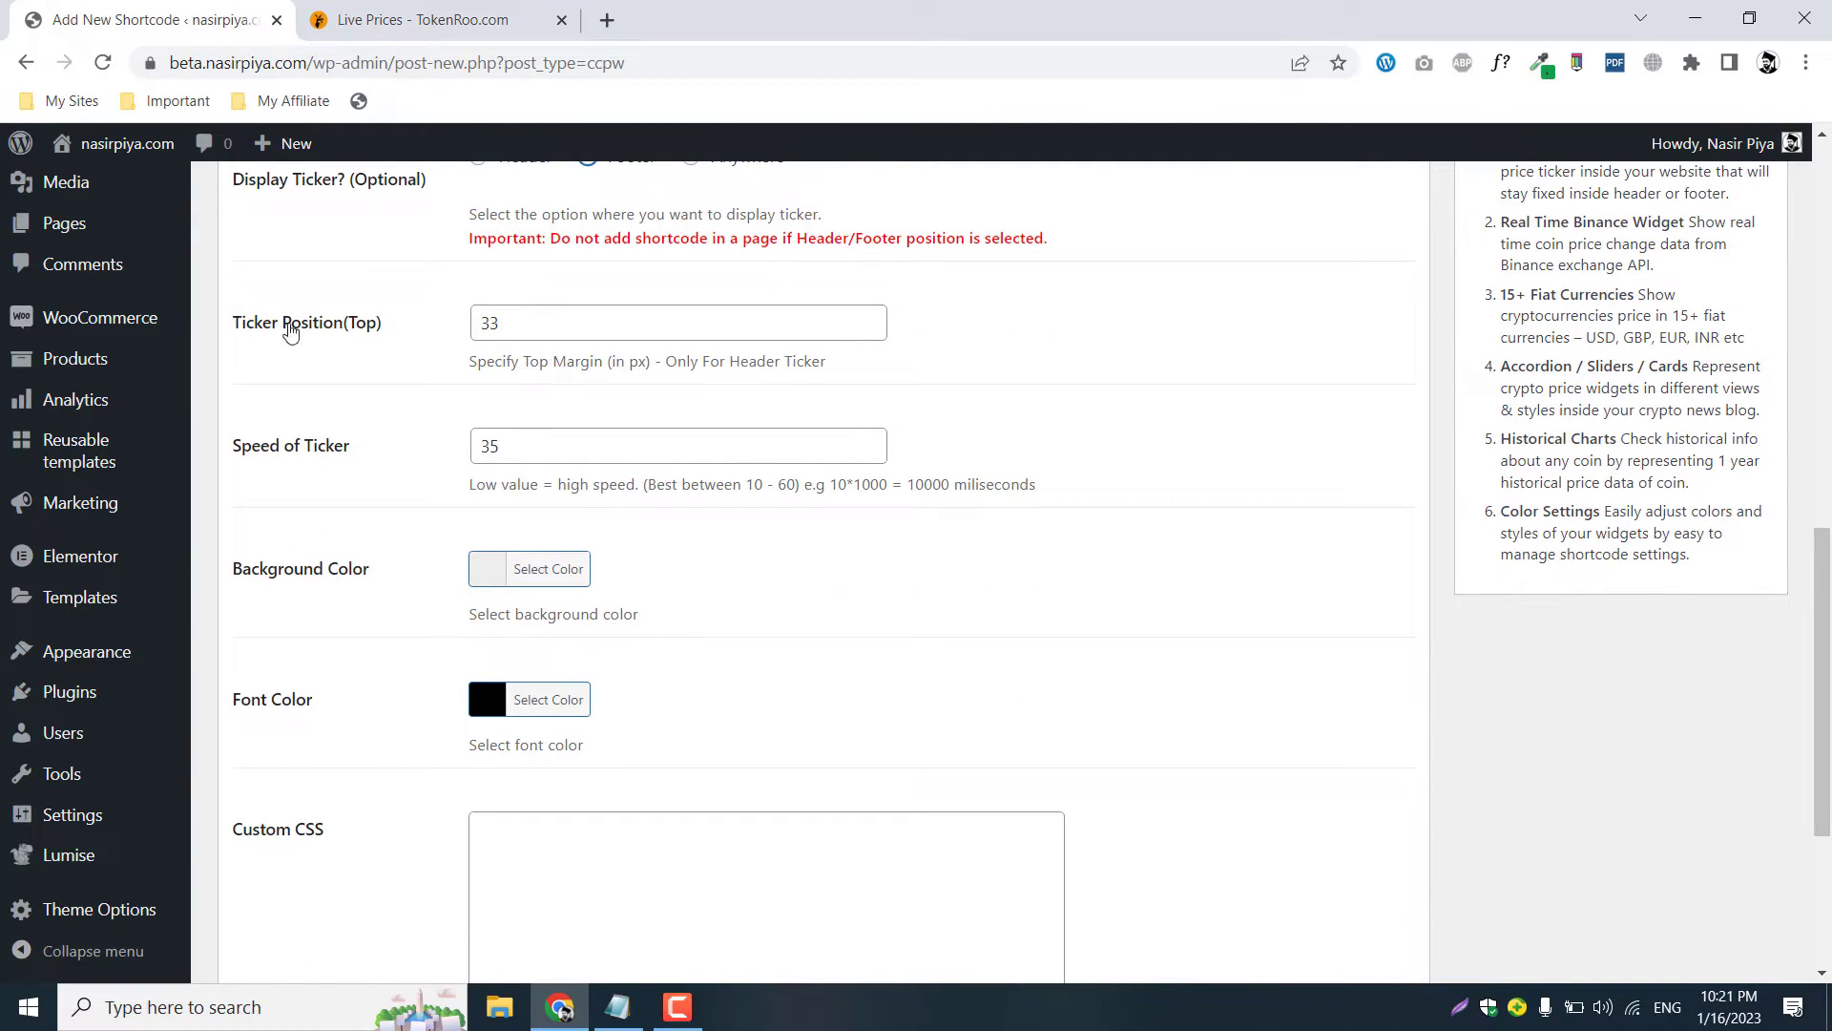
{"action": "left_click_drag", "start_coordinate": [233, 325], "coordinate": [386, 322]}
{"action": "left_click_drag", "start_coordinate": [662, 362], "coordinate": [788, 368]}
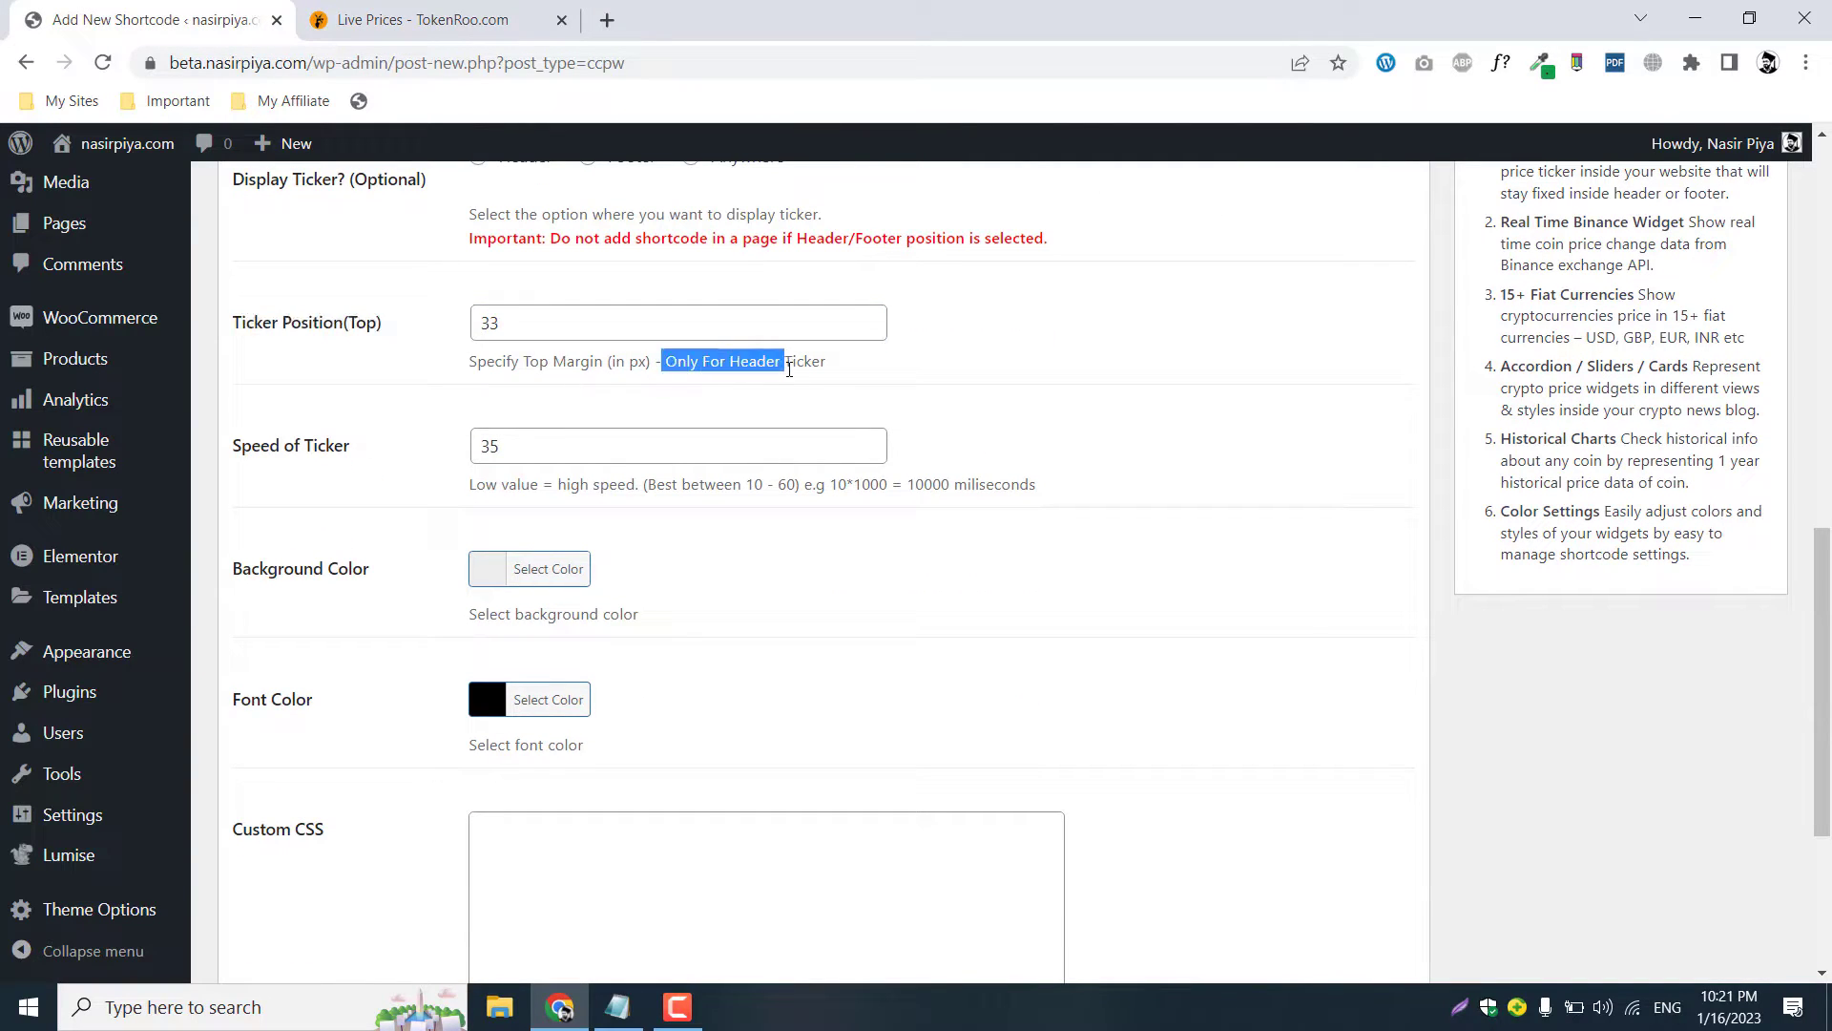
{"action": "left_click", "coordinate": [788, 368]}
{"action": "scroll", "coordinate": [784, 365], "scroll_direction": "up", "scroll_amount": 2}
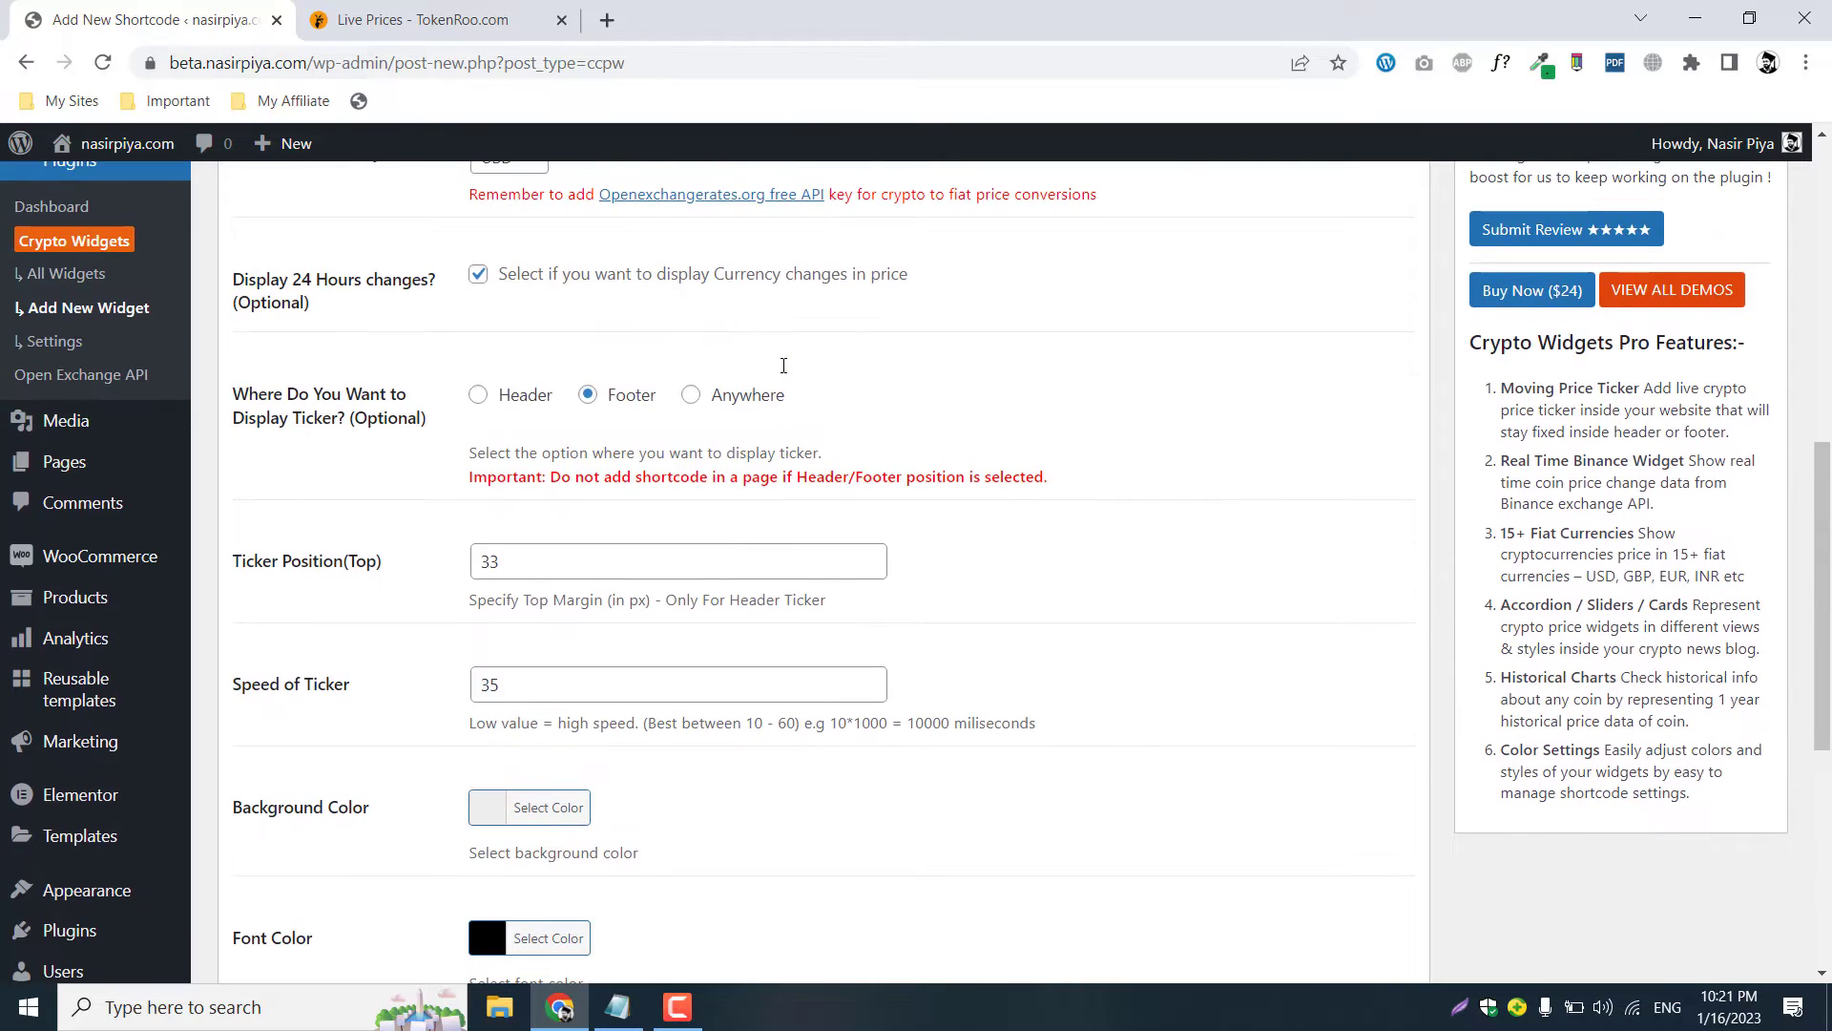
{"action": "scroll", "coordinate": [483, 407], "scroll_direction": "down", "scroll_amount": 2}
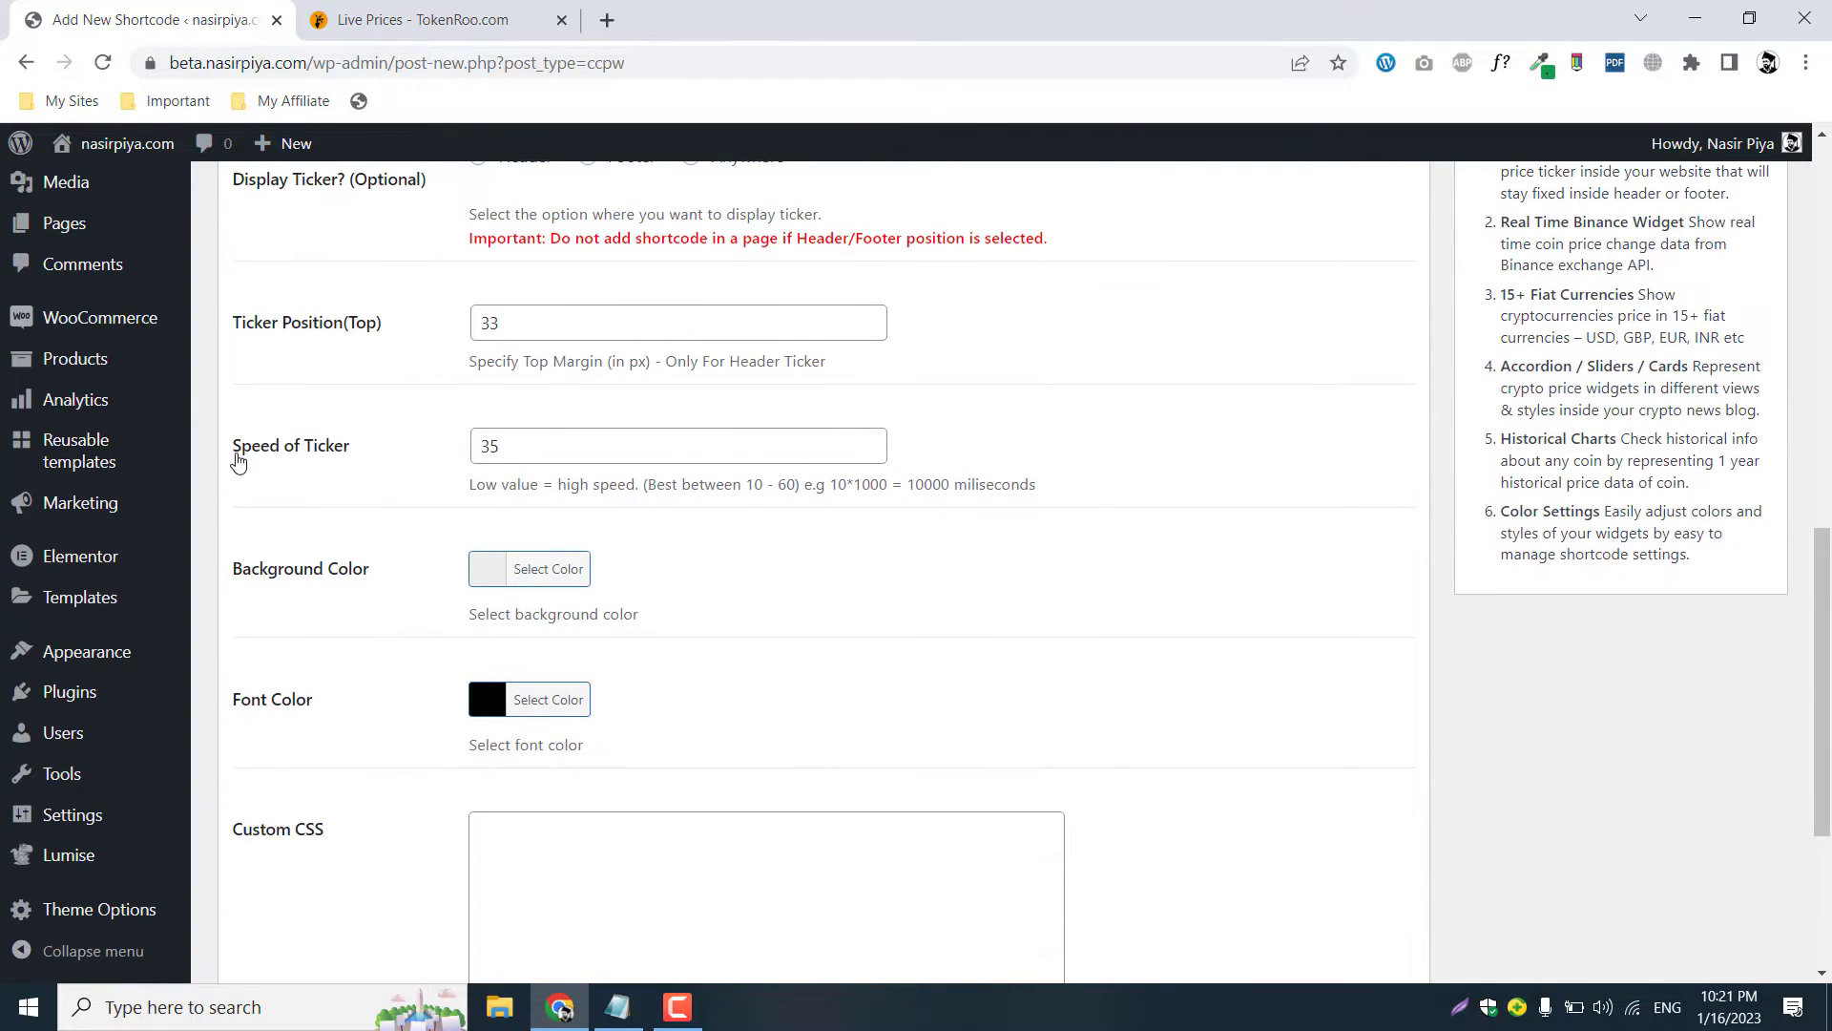
{"action": "left_click_drag", "start_coordinate": [362, 463], "coordinate": [284, 450]}
{"action": "left_click", "coordinate": [378, 472]}
{"action": "left_click", "coordinate": [485, 11]}
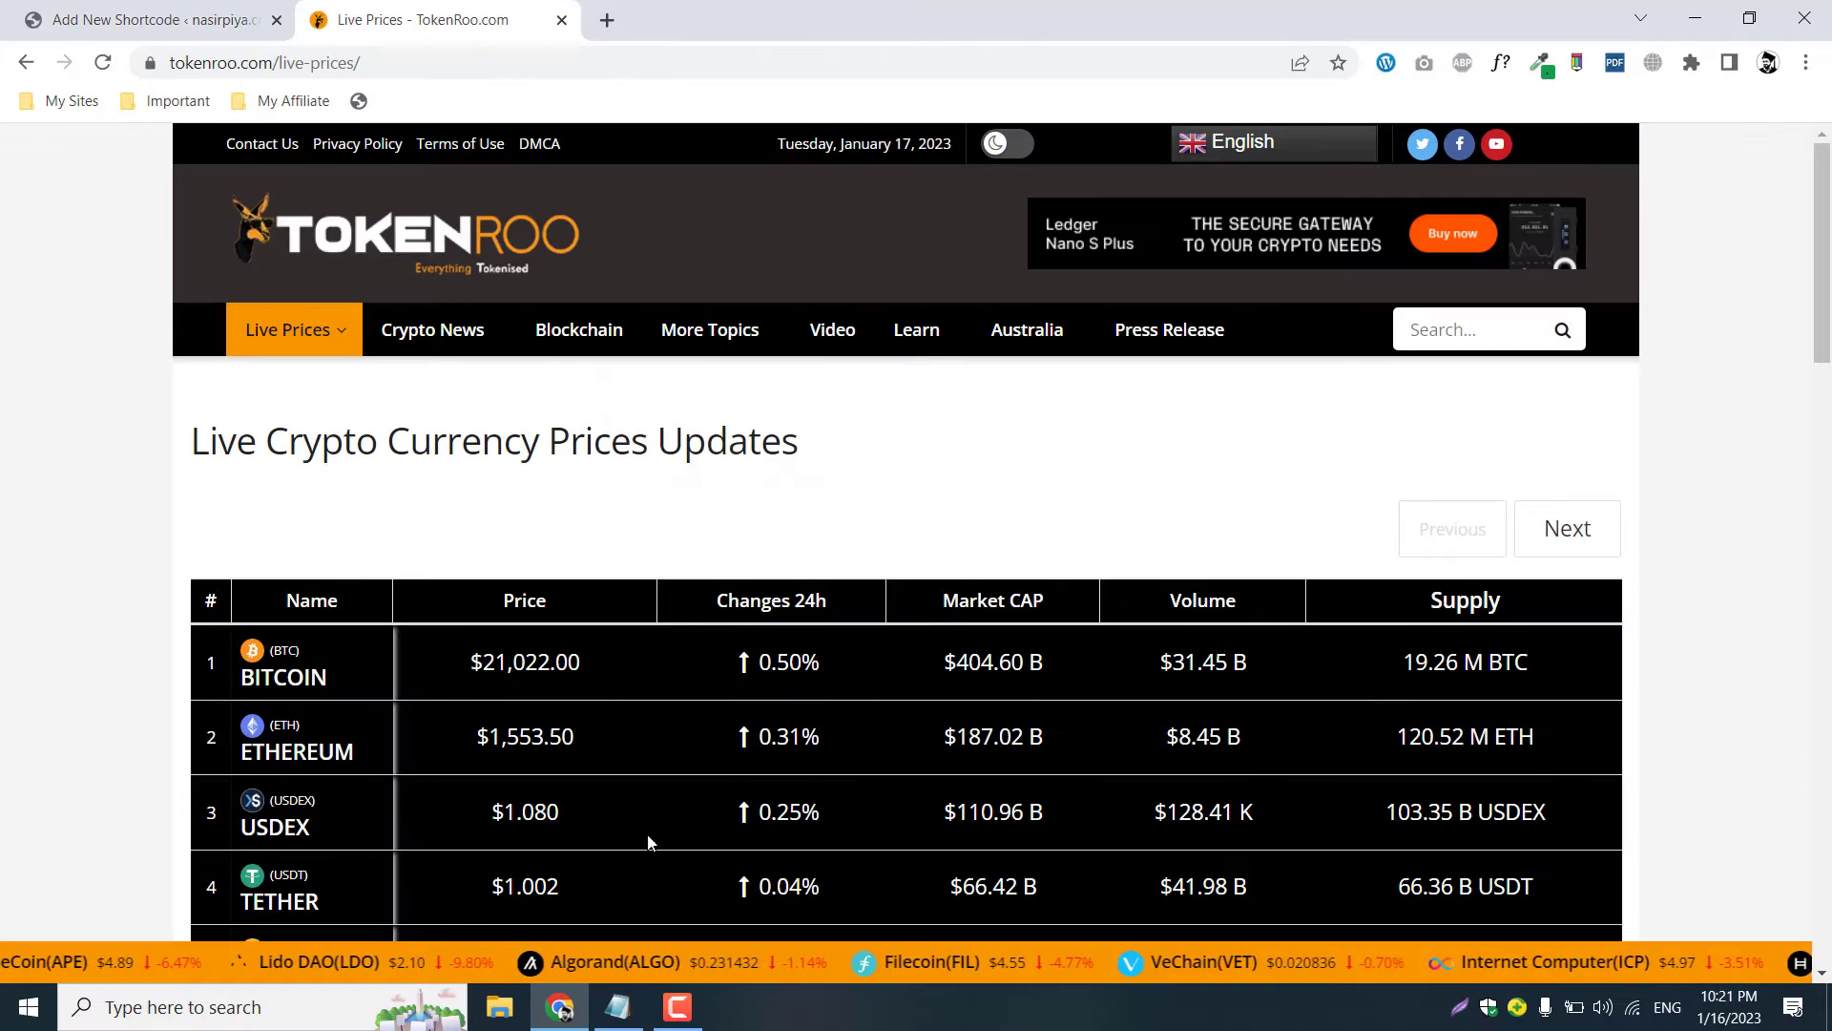
{"action": "left_click", "coordinate": [134, 20]}
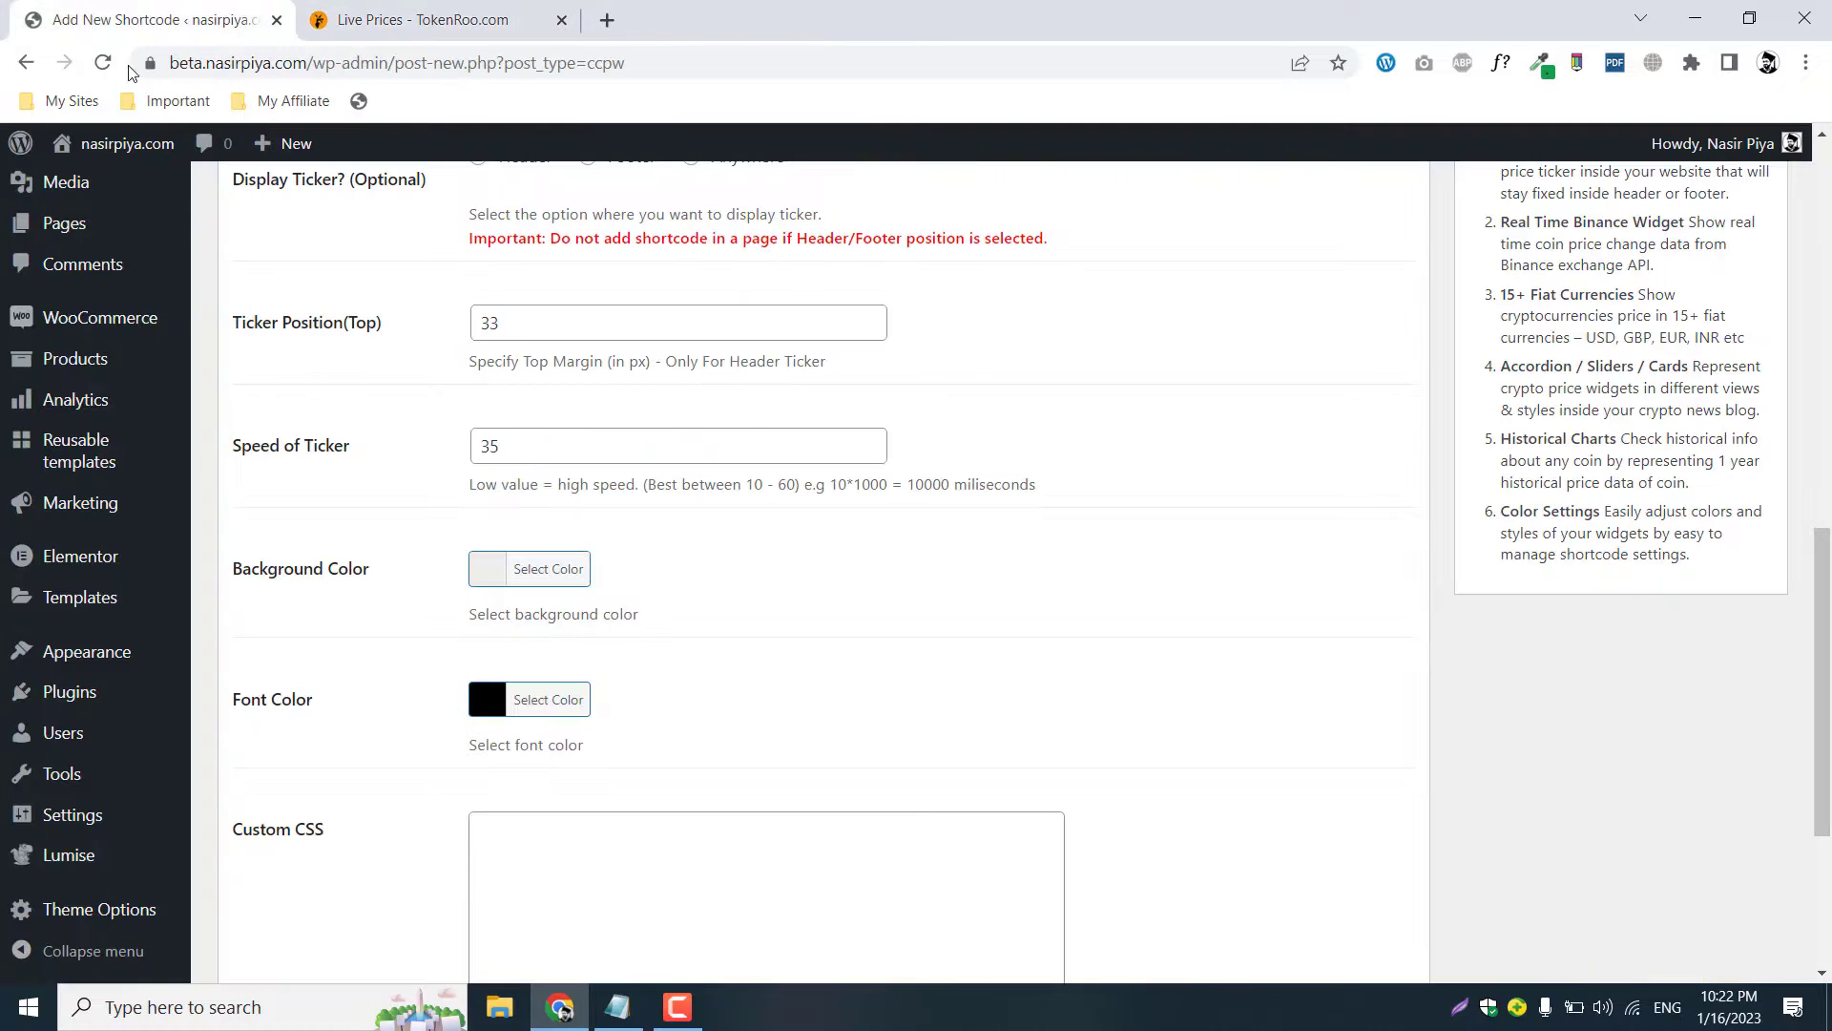
Set the Speed of Ticker to 200.
{"action": "left_click", "coordinate": [533, 454]}
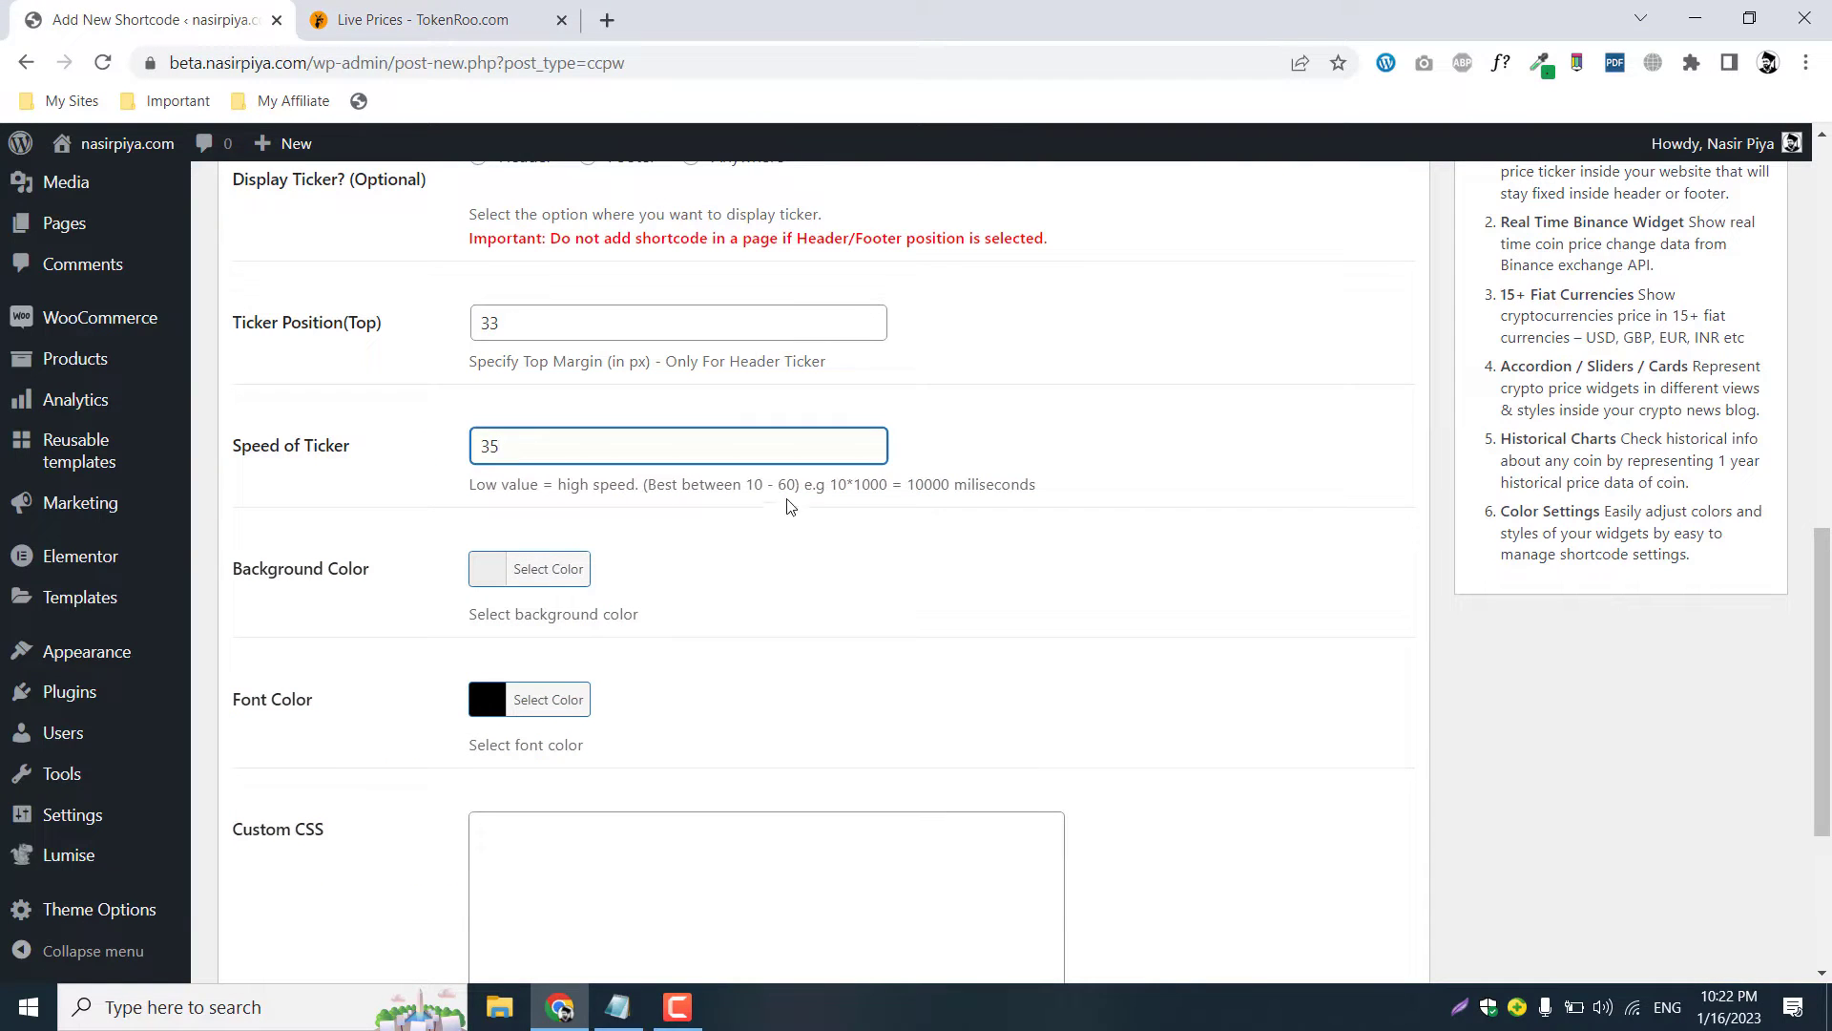
{"action": "left_click_drag", "start_coordinate": [789, 506], "coordinate": [973, 503]}
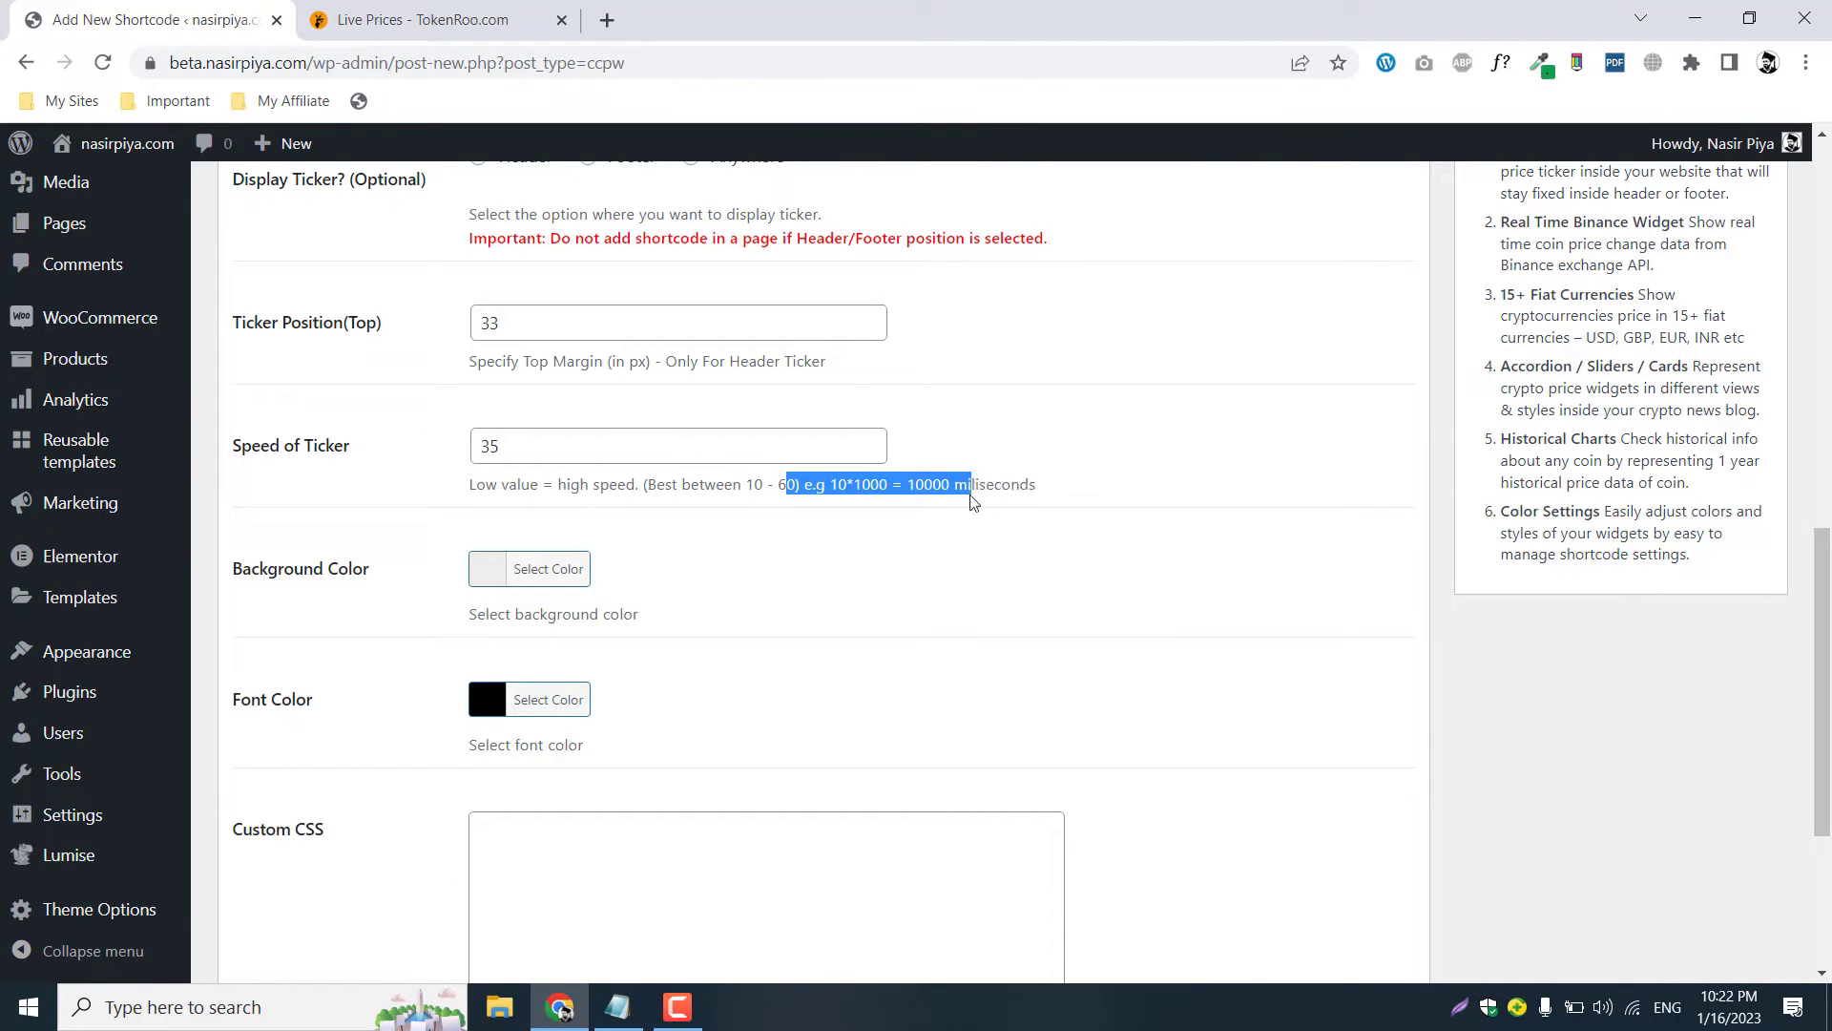
{"action": "left_click", "coordinate": [827, 480]}
{"action": "left_click_drag", "start_coordinate": [530, 448], "coordinate": [440, 458]}
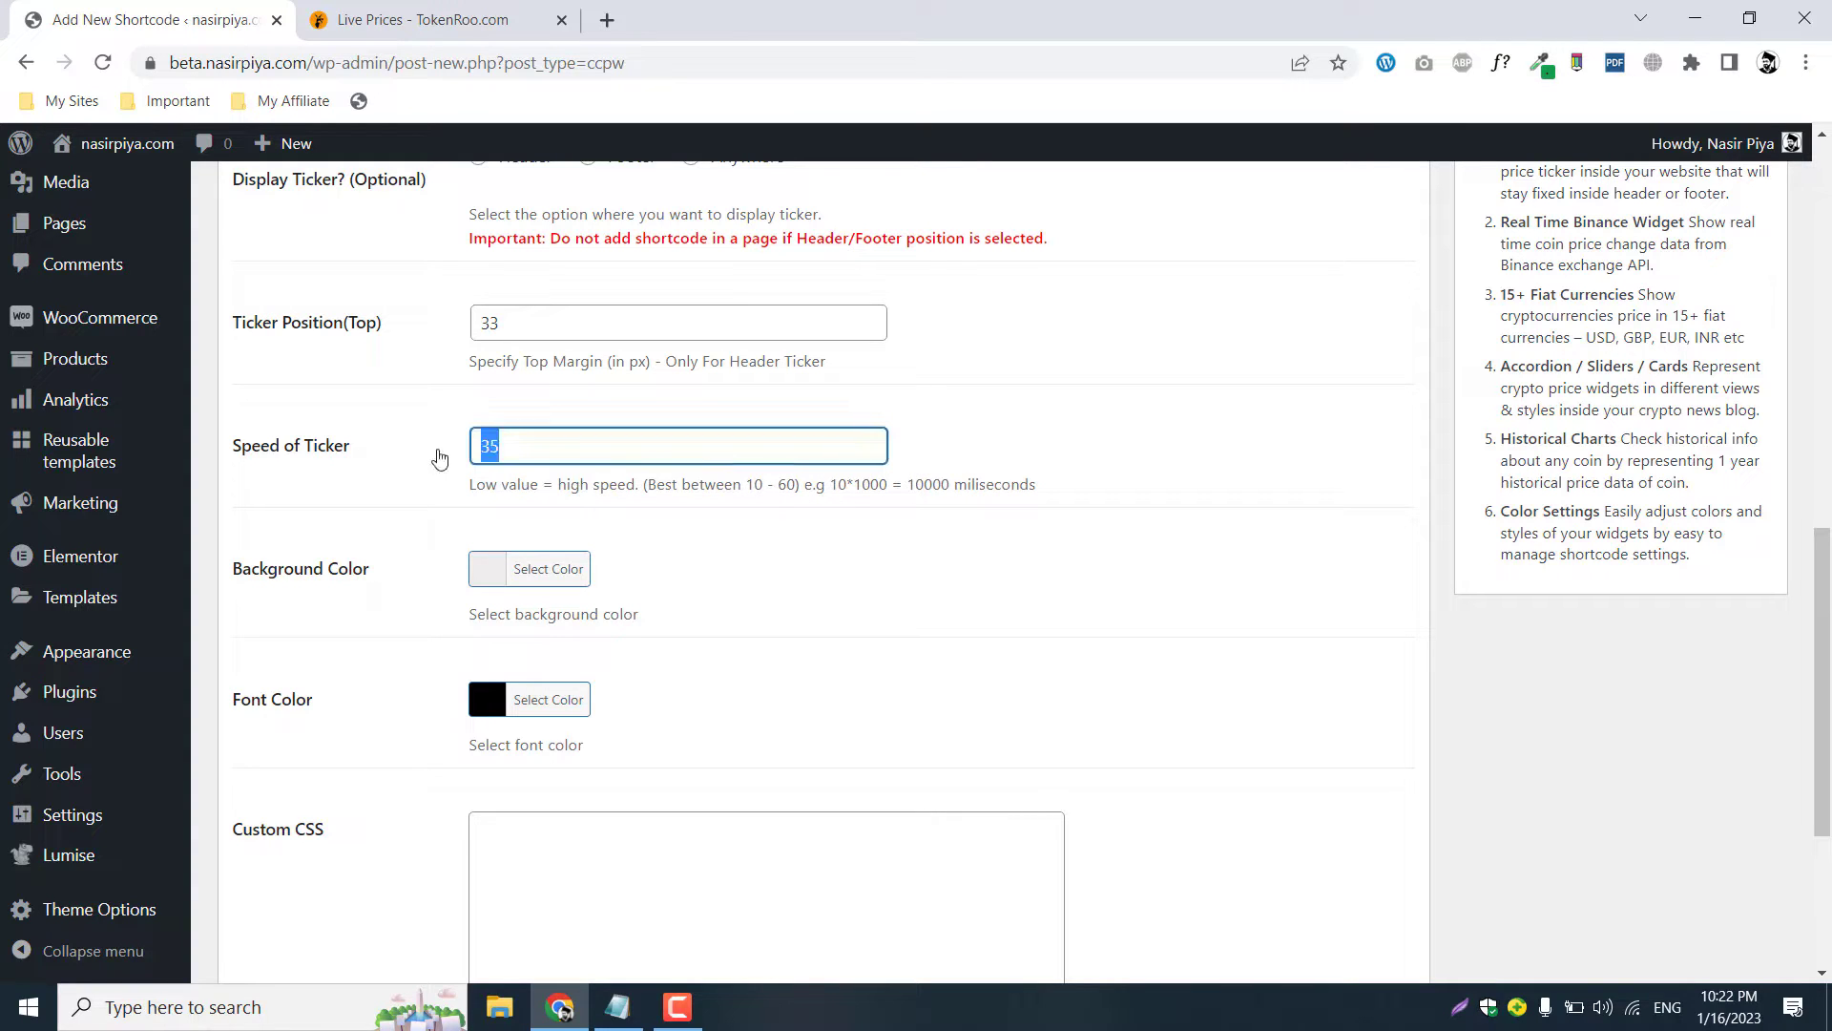
{"action": "type", "text": "200"}
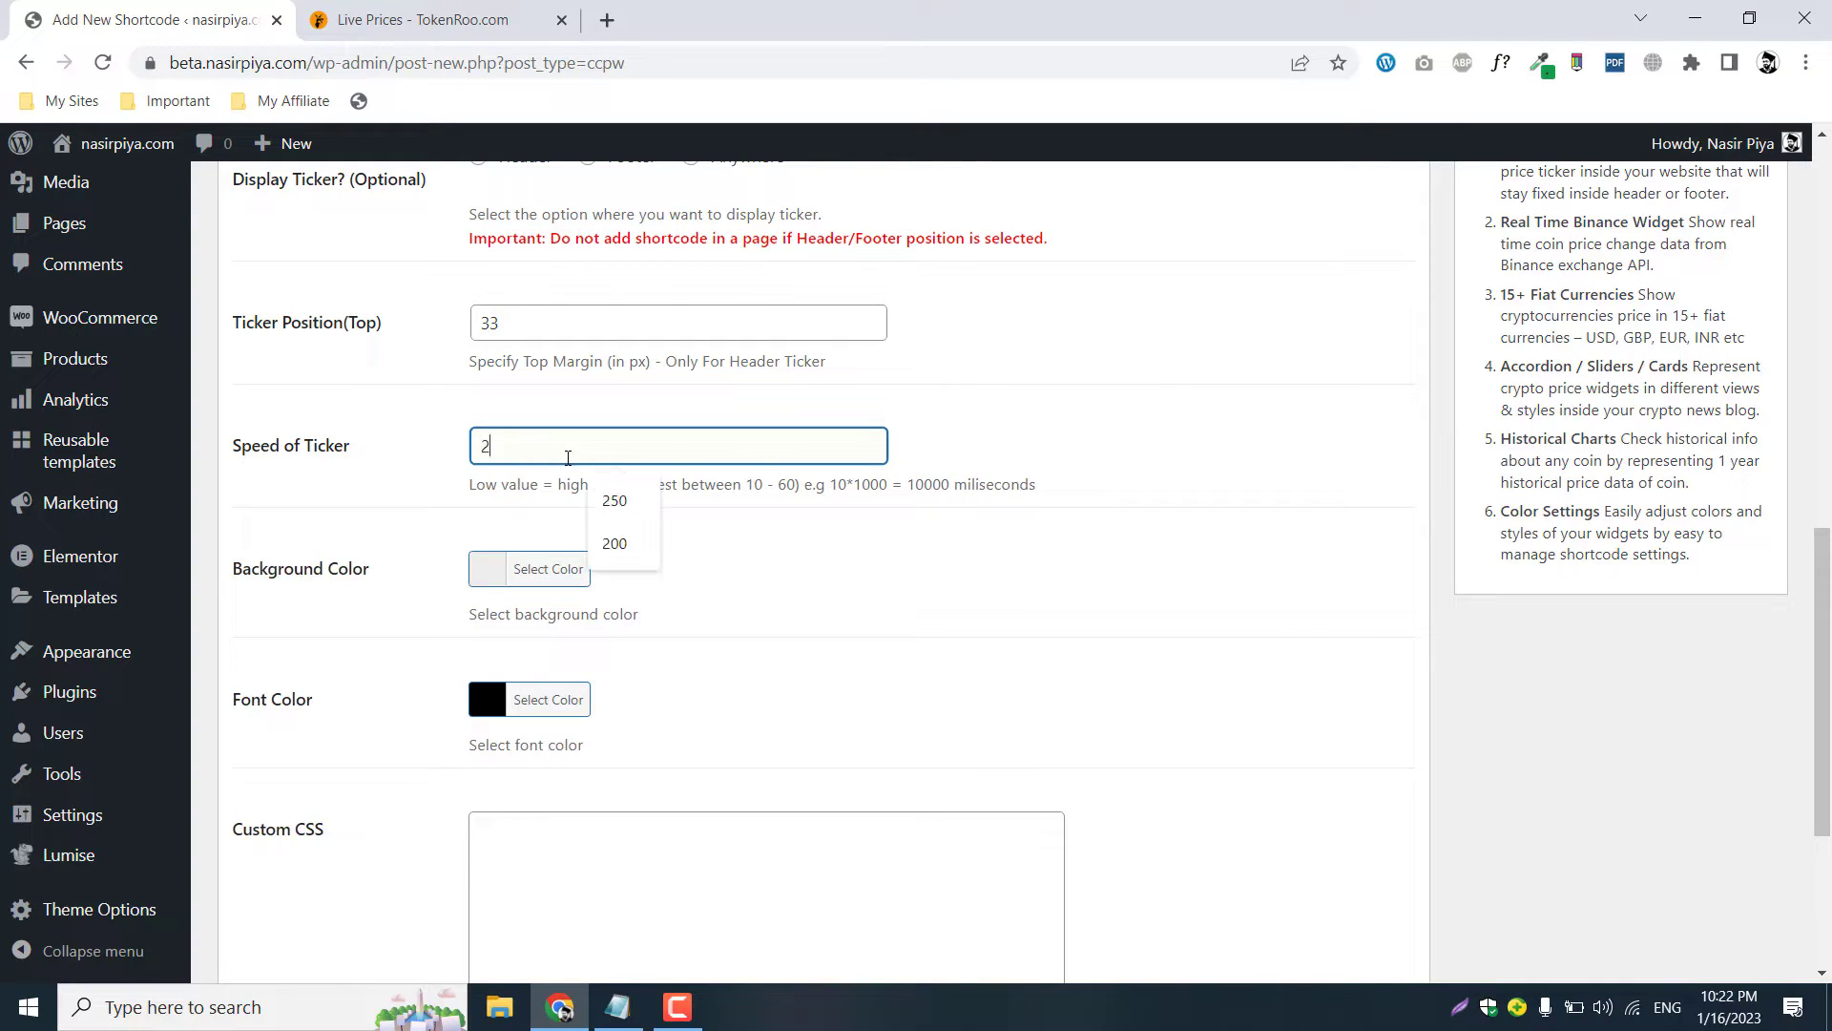
{"action": "left_click", "coordinate": [1118, 447]}
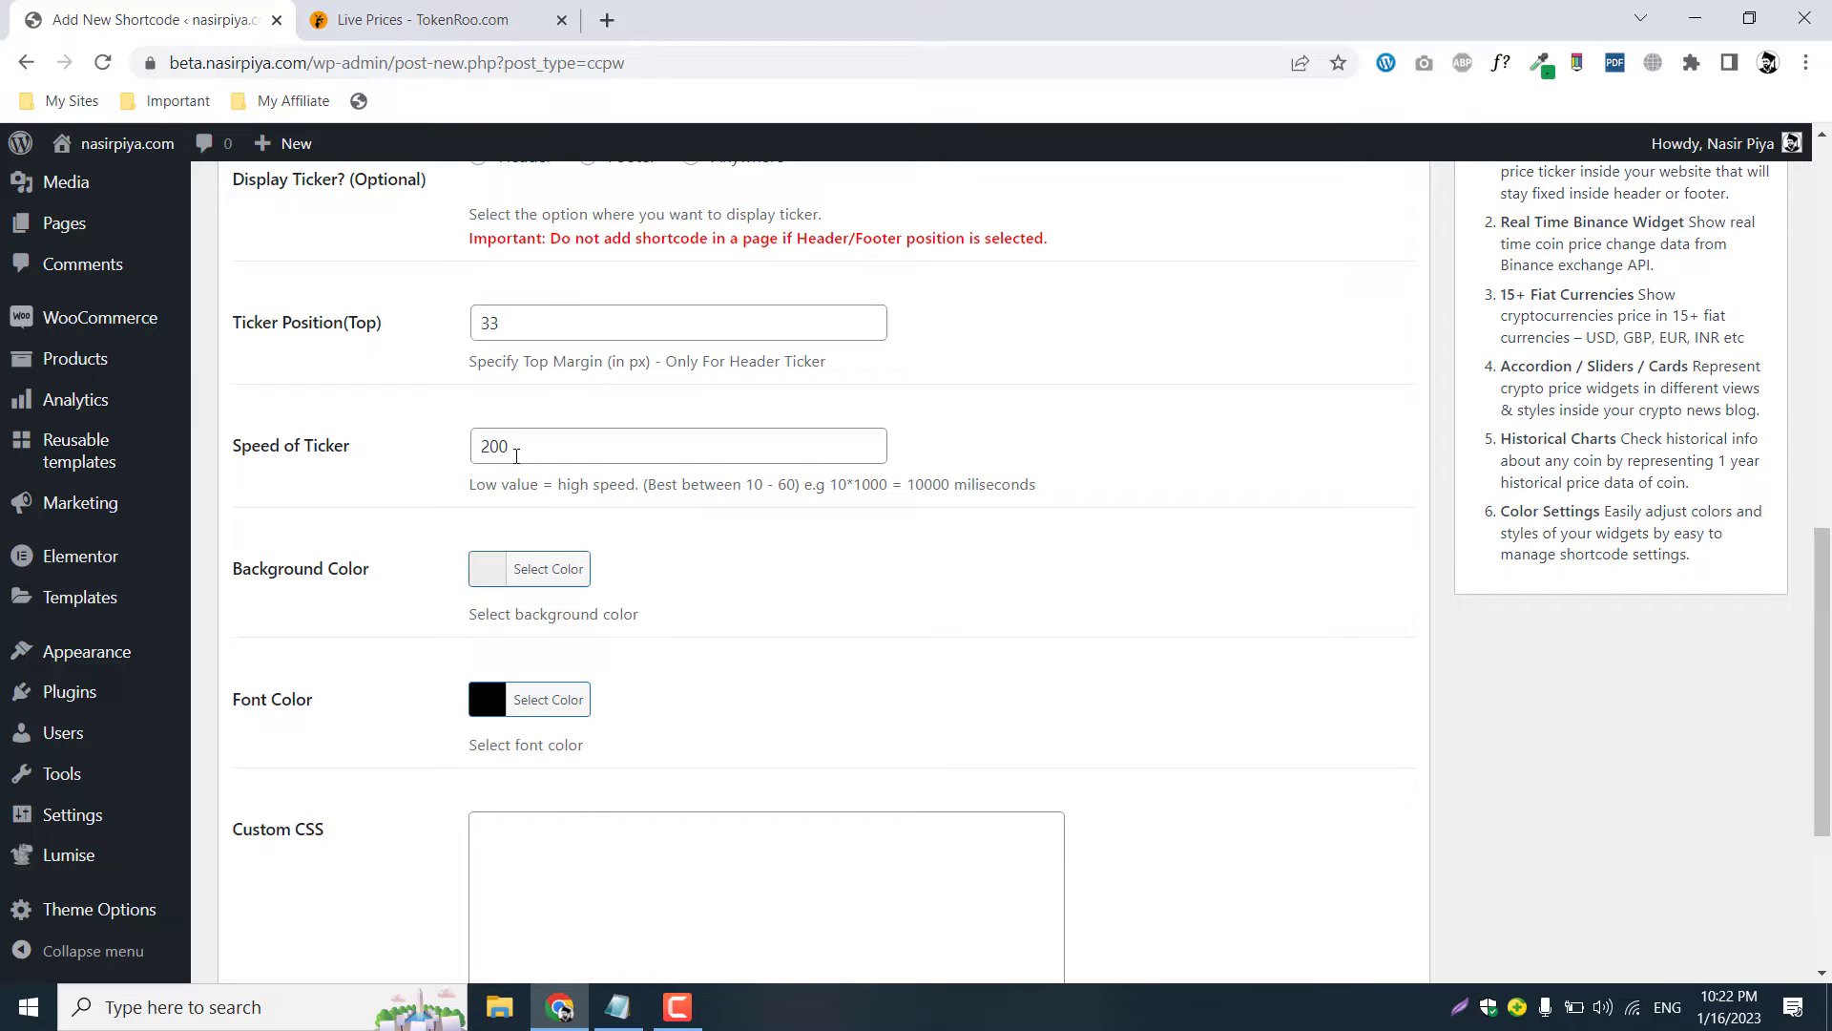
Set the Speed of Ticker to 150.
{"action": "left_click_drag", "start_coordinate": [497, 448], "coordinate": [447, 457]}
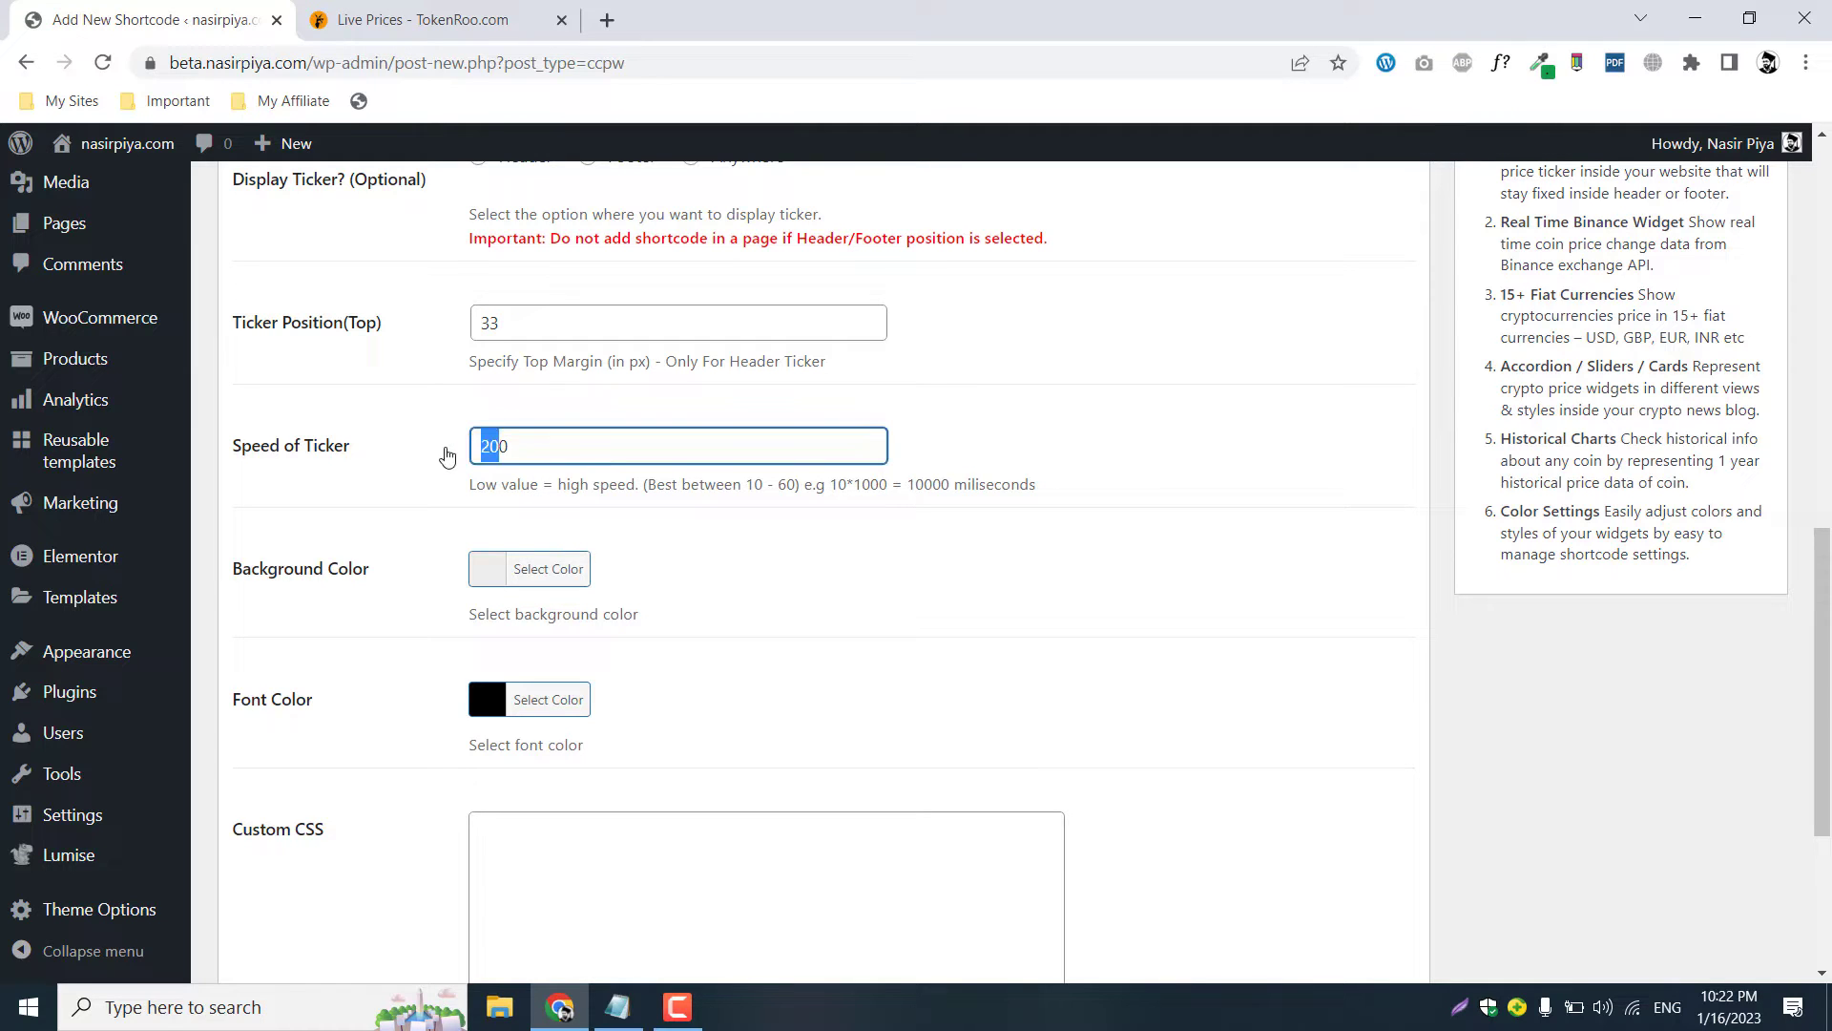
{"action": "type", "text": "150"}
{"action": "left_click", "coordinate": [1025, 438]}
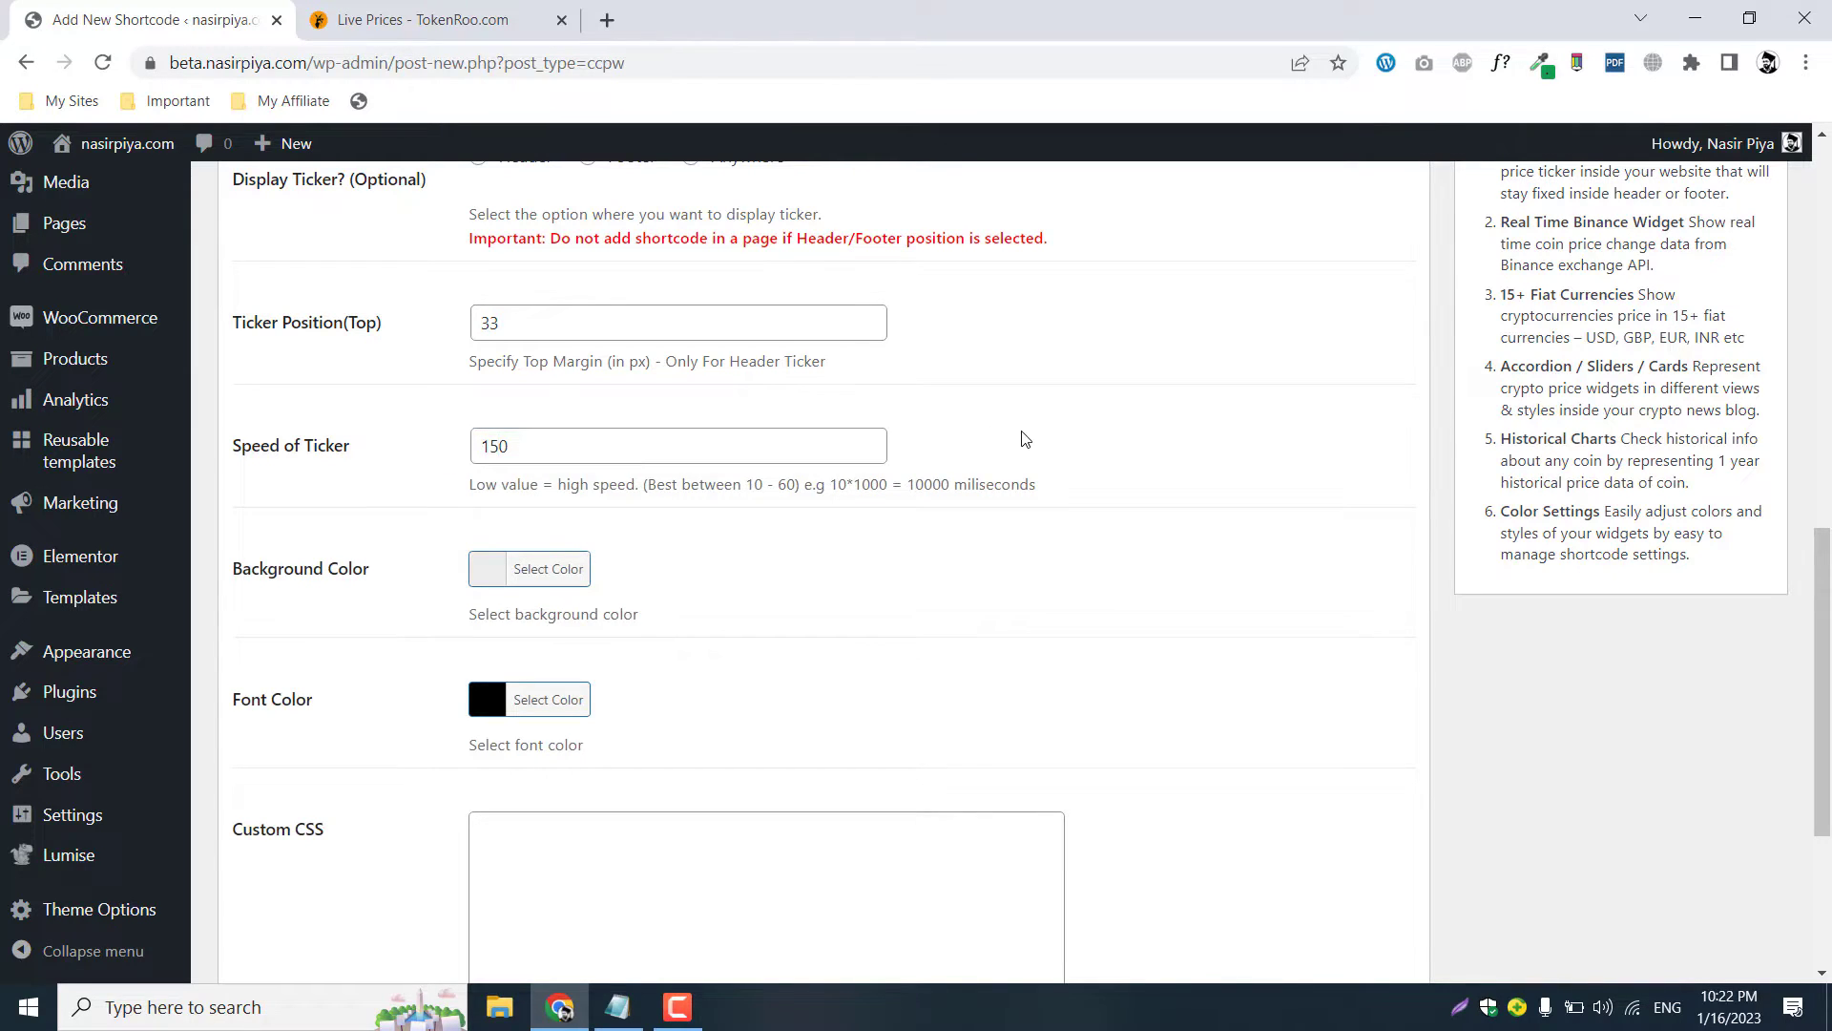
Set the ticker's background color to orange (#f2ac21) and compare it with the ticker on the TokenRoo page.
{"action": "scroll", "coordinate": [1025, 438], "scroll_direction": "down", "scroll_amount": 3}
{"action": "left_click_drag", "start_coordinate": [231, 341], "coordinate": [351, 341]}
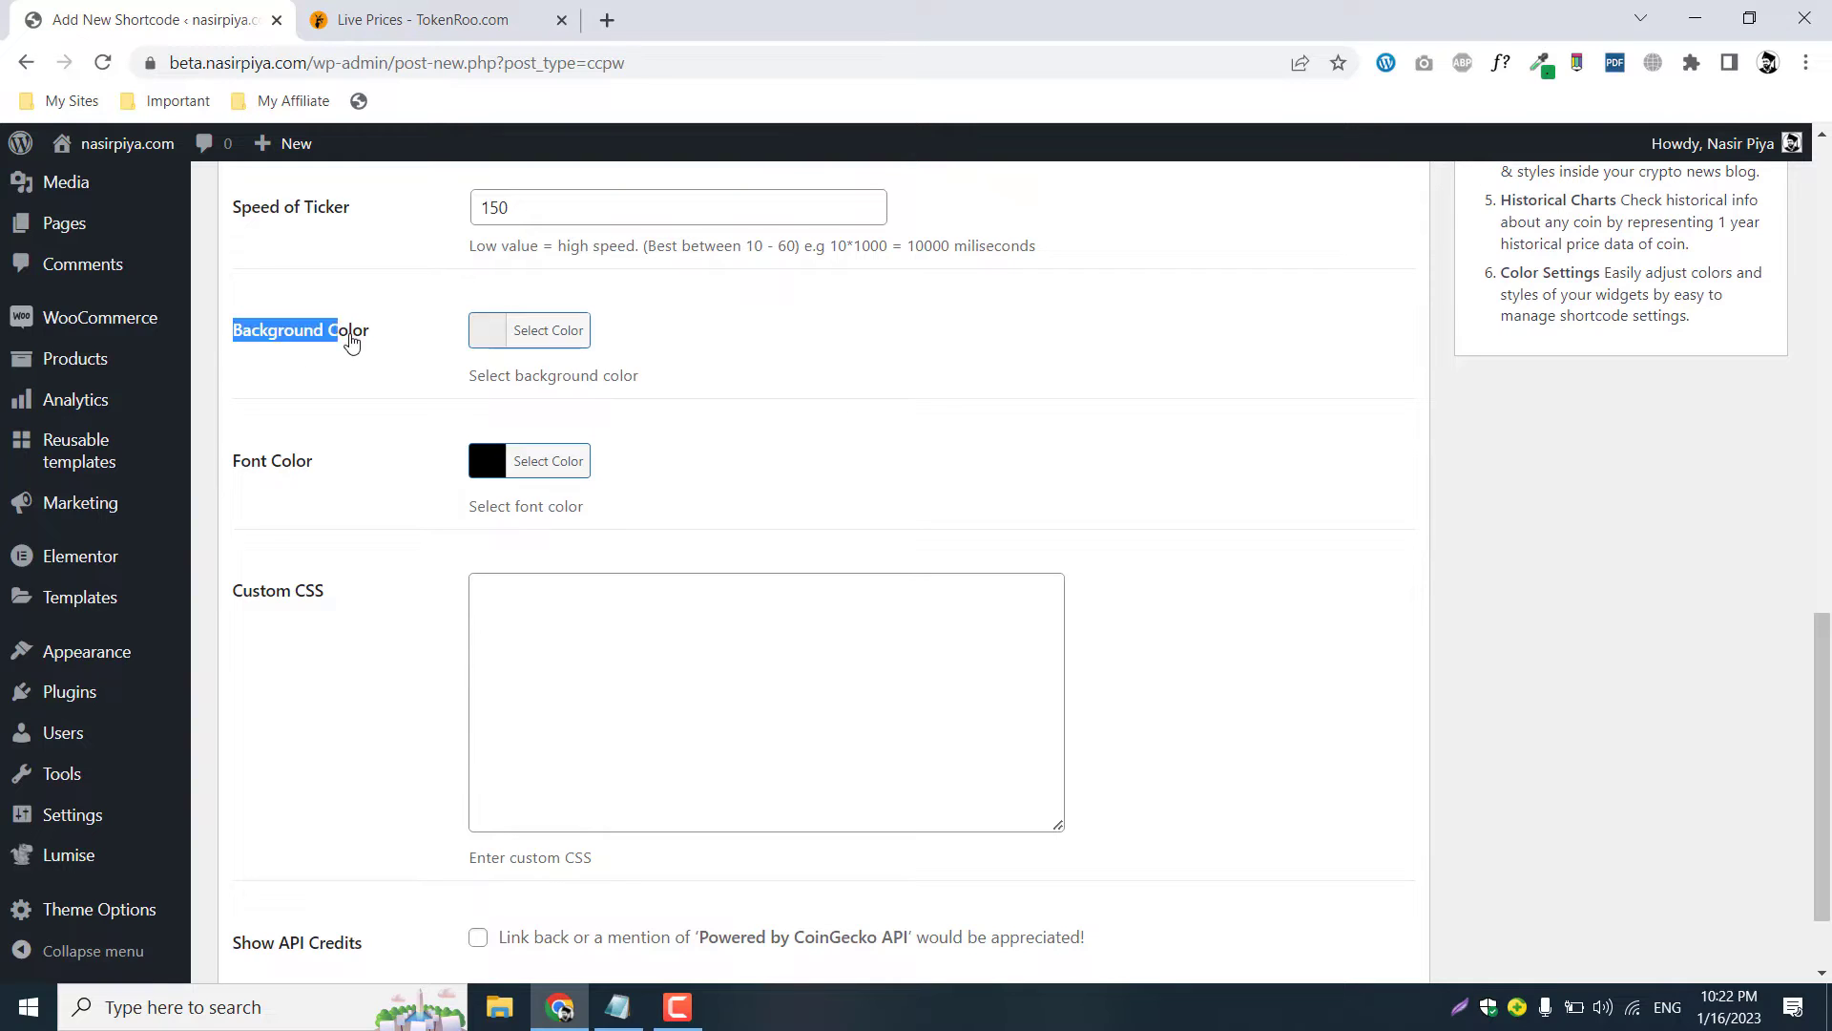
{"action": "left_click", "coordinate": [353, 379]}
{"action": "left_click", "coordinate": [531, 334]}
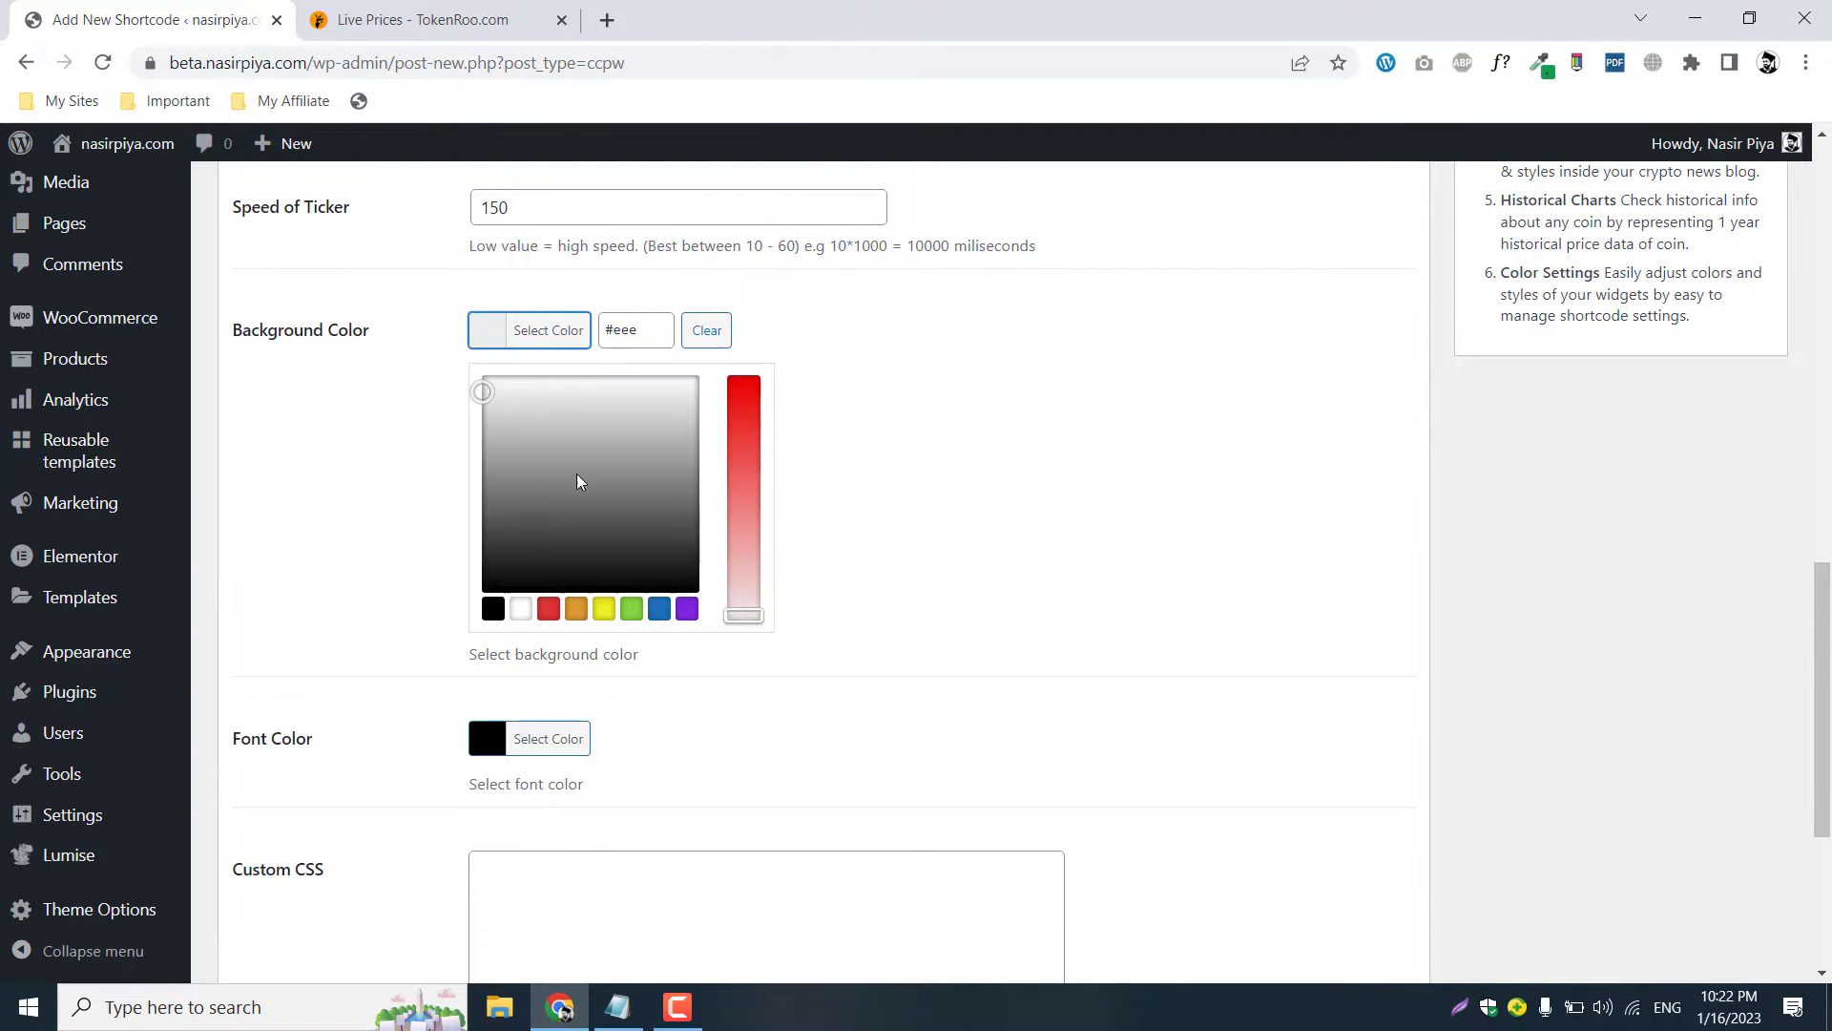
{"action": "left_click", "coordinate": [603, 610]}
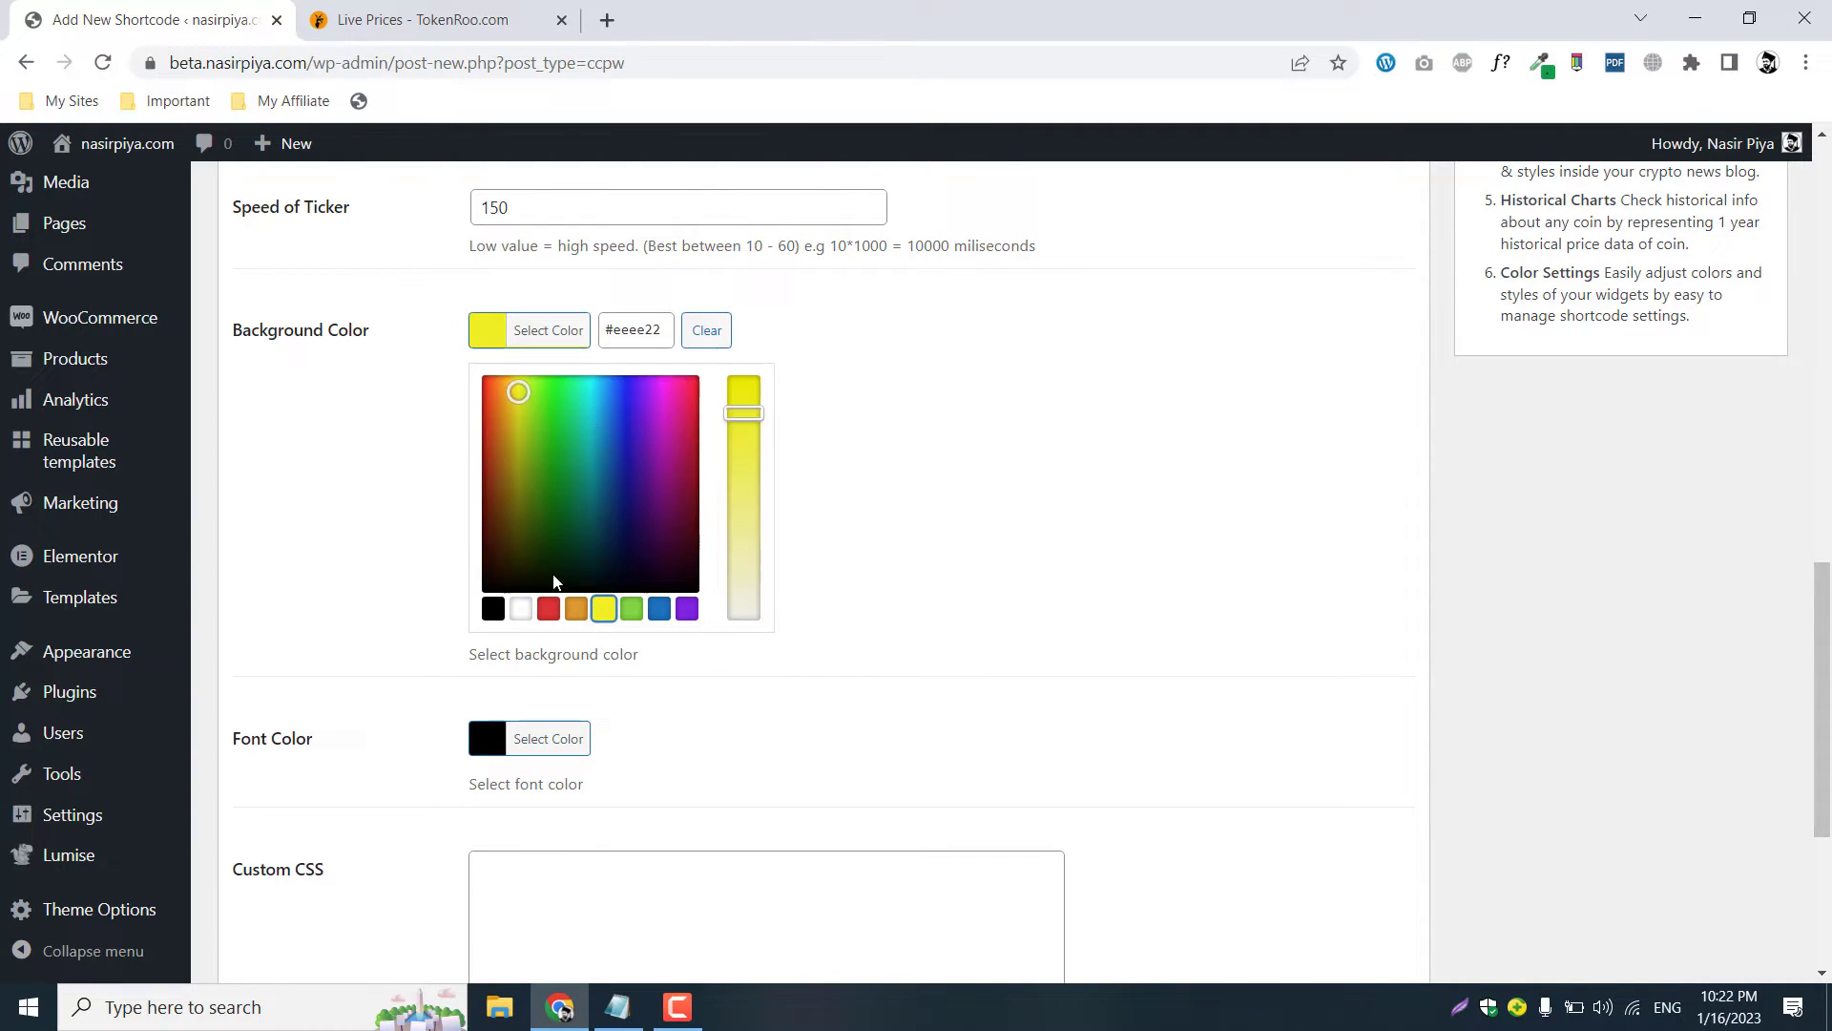
{"action": "left_click_drag", "start_coordinate": [509, 396], "coordinate": [498, 395]}
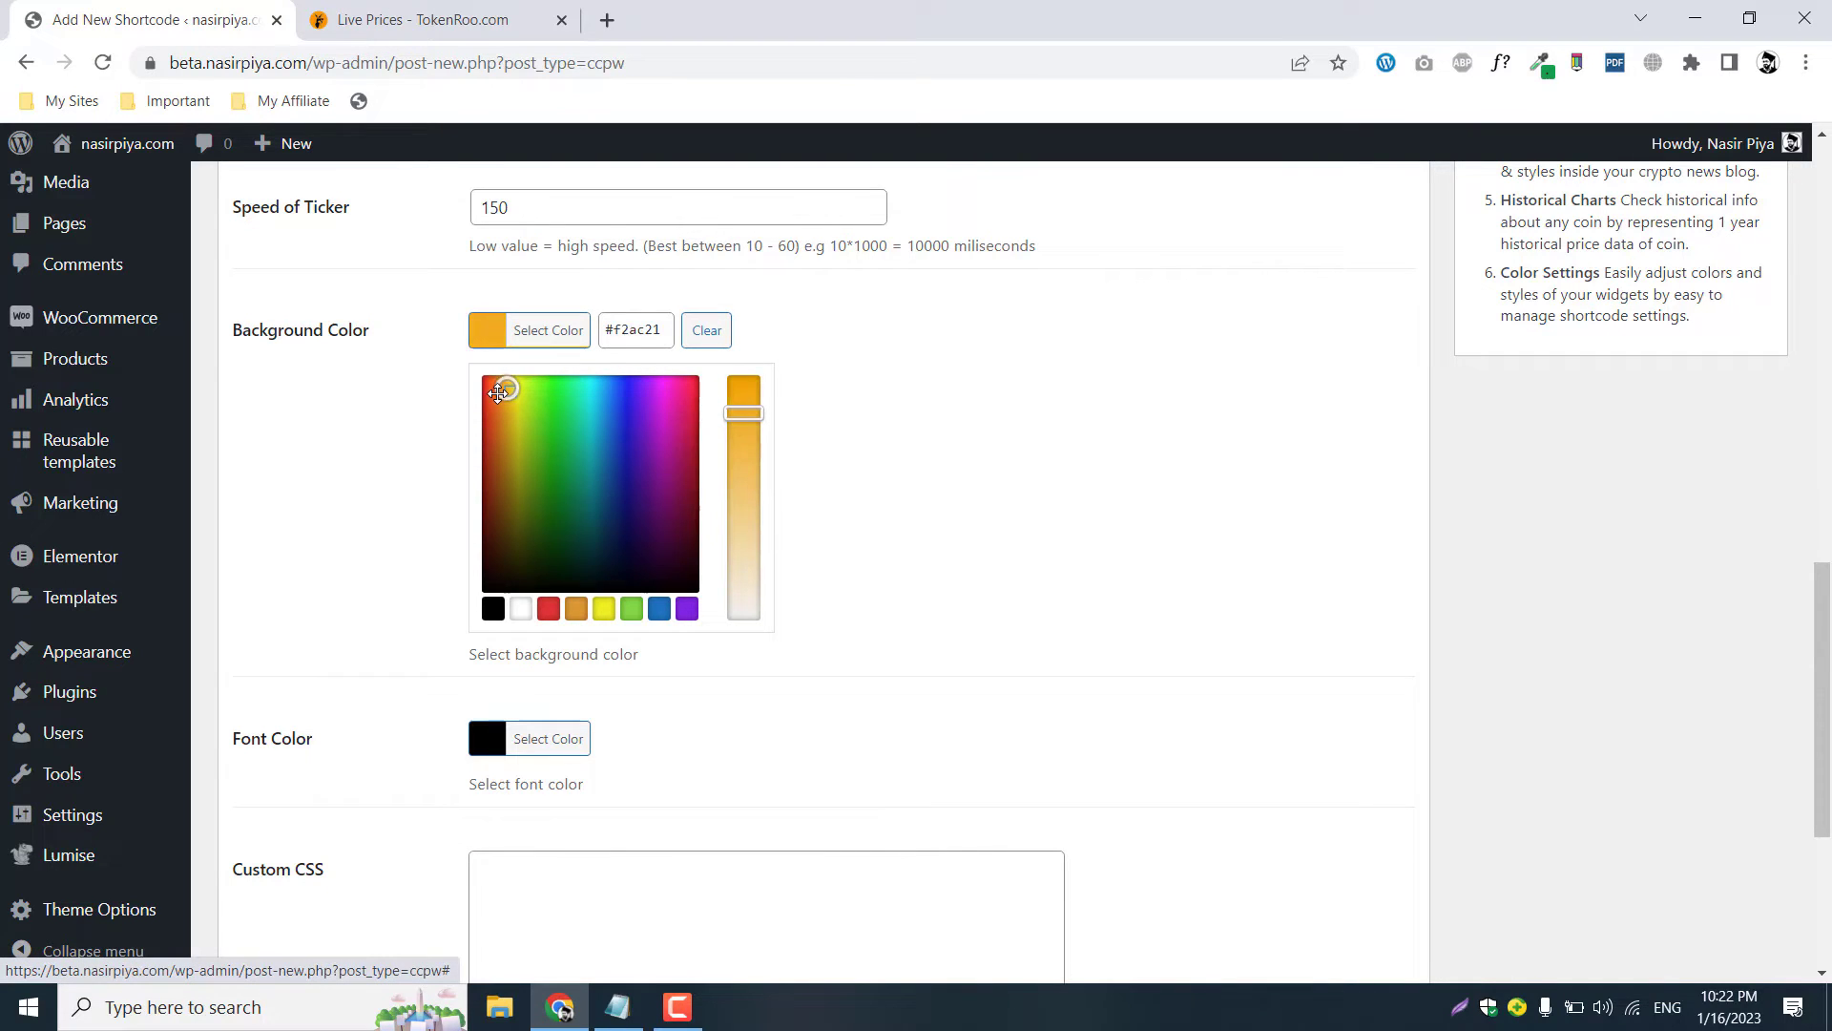
{"action": "left_click", "coordinate": [393, 418]}
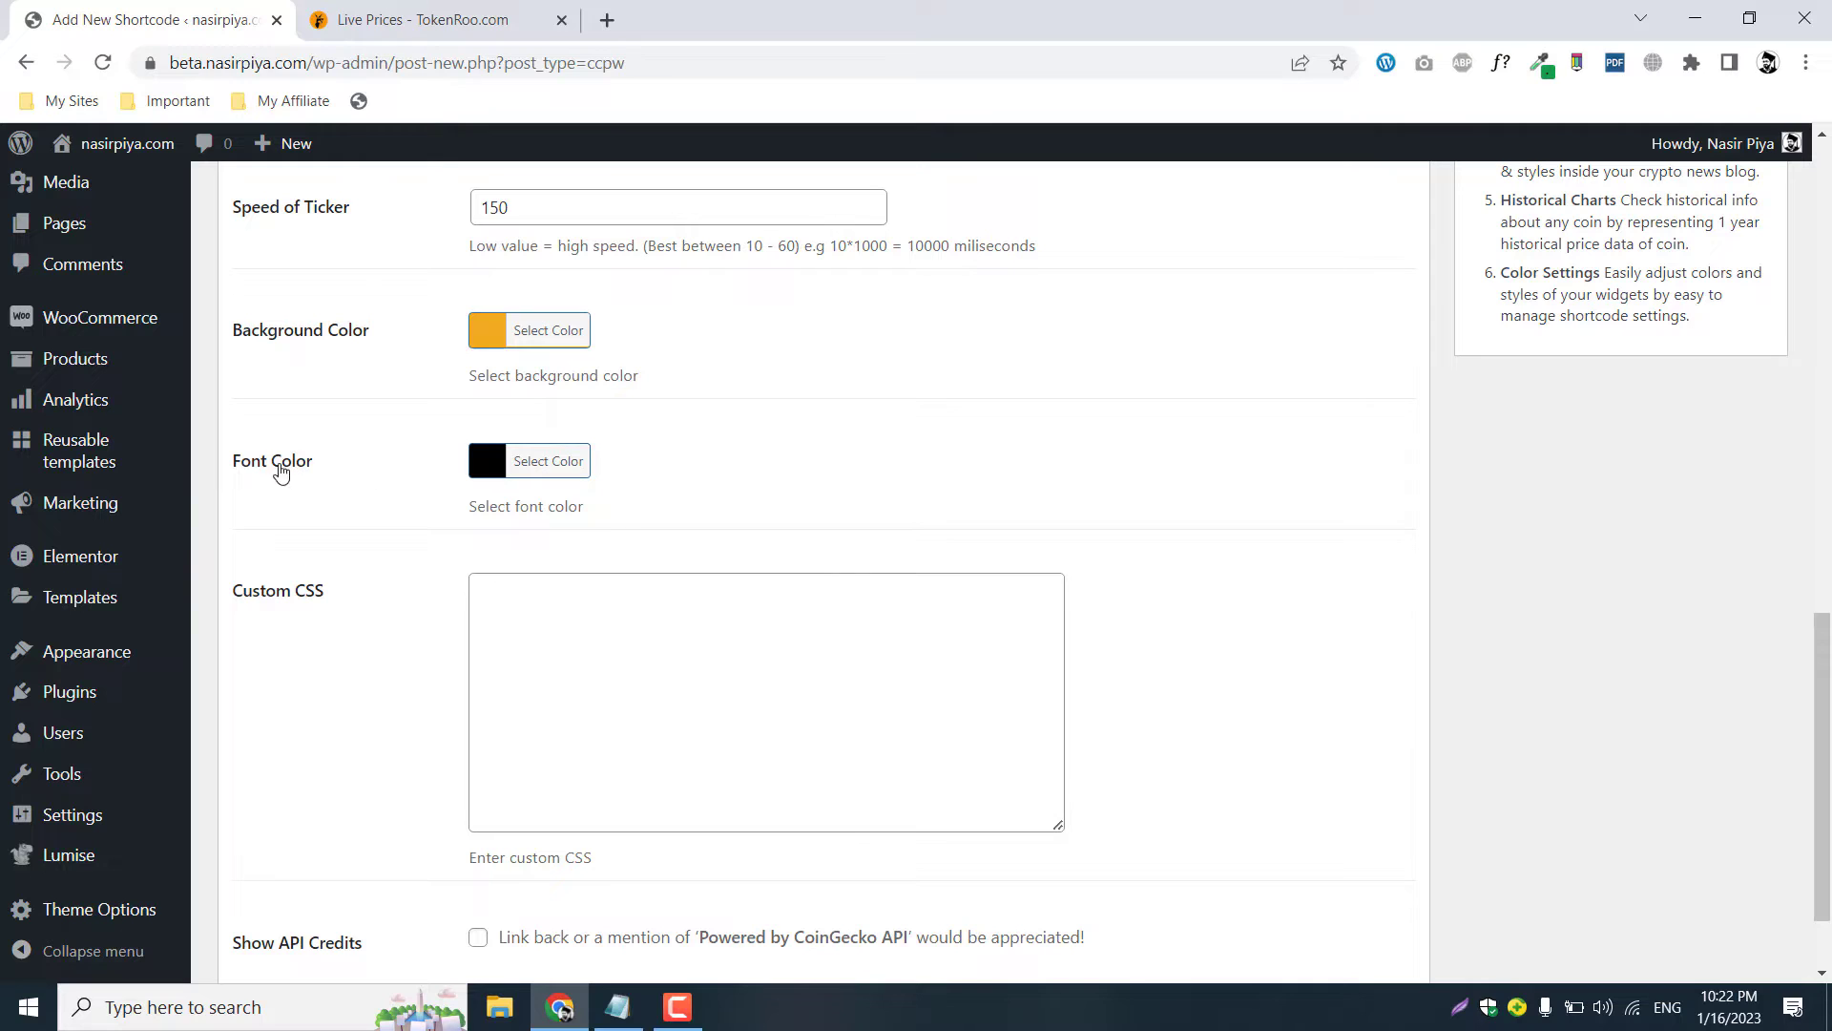
{"action": "left_click", "coordinate": [427, 14]}
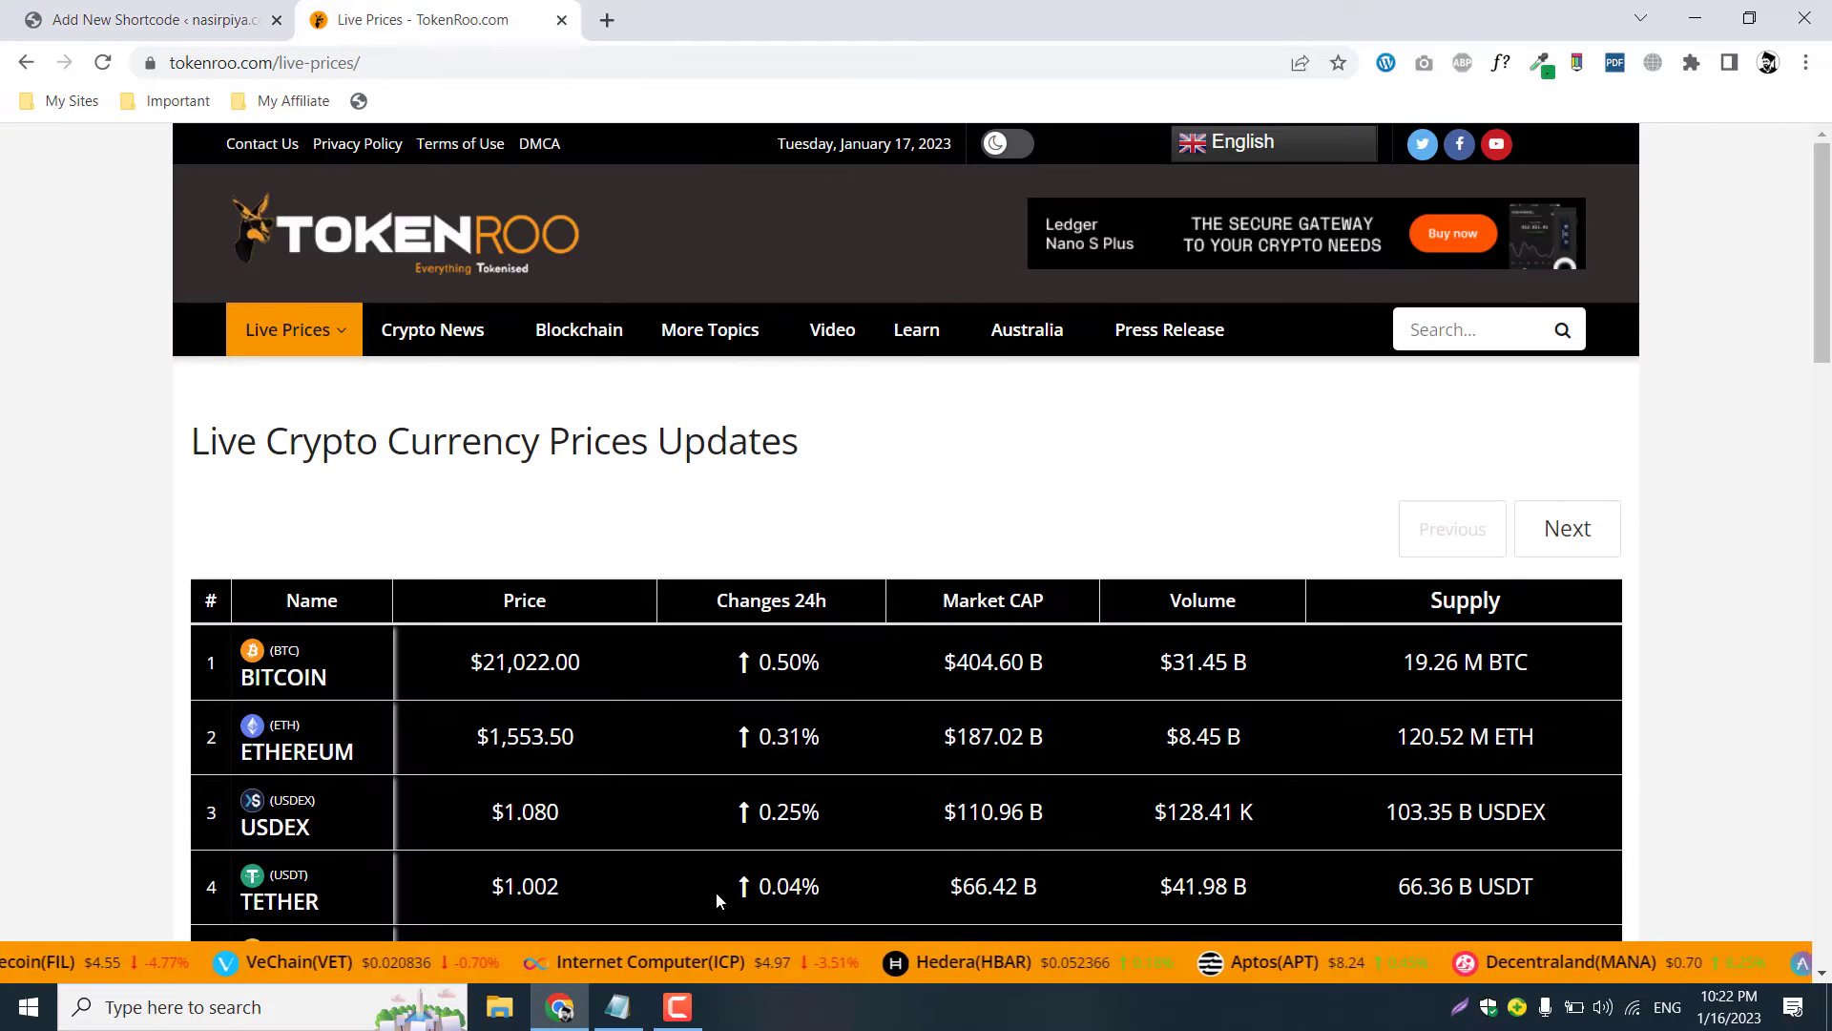
{"action": "left_click", "coordinate": [245, 9]}
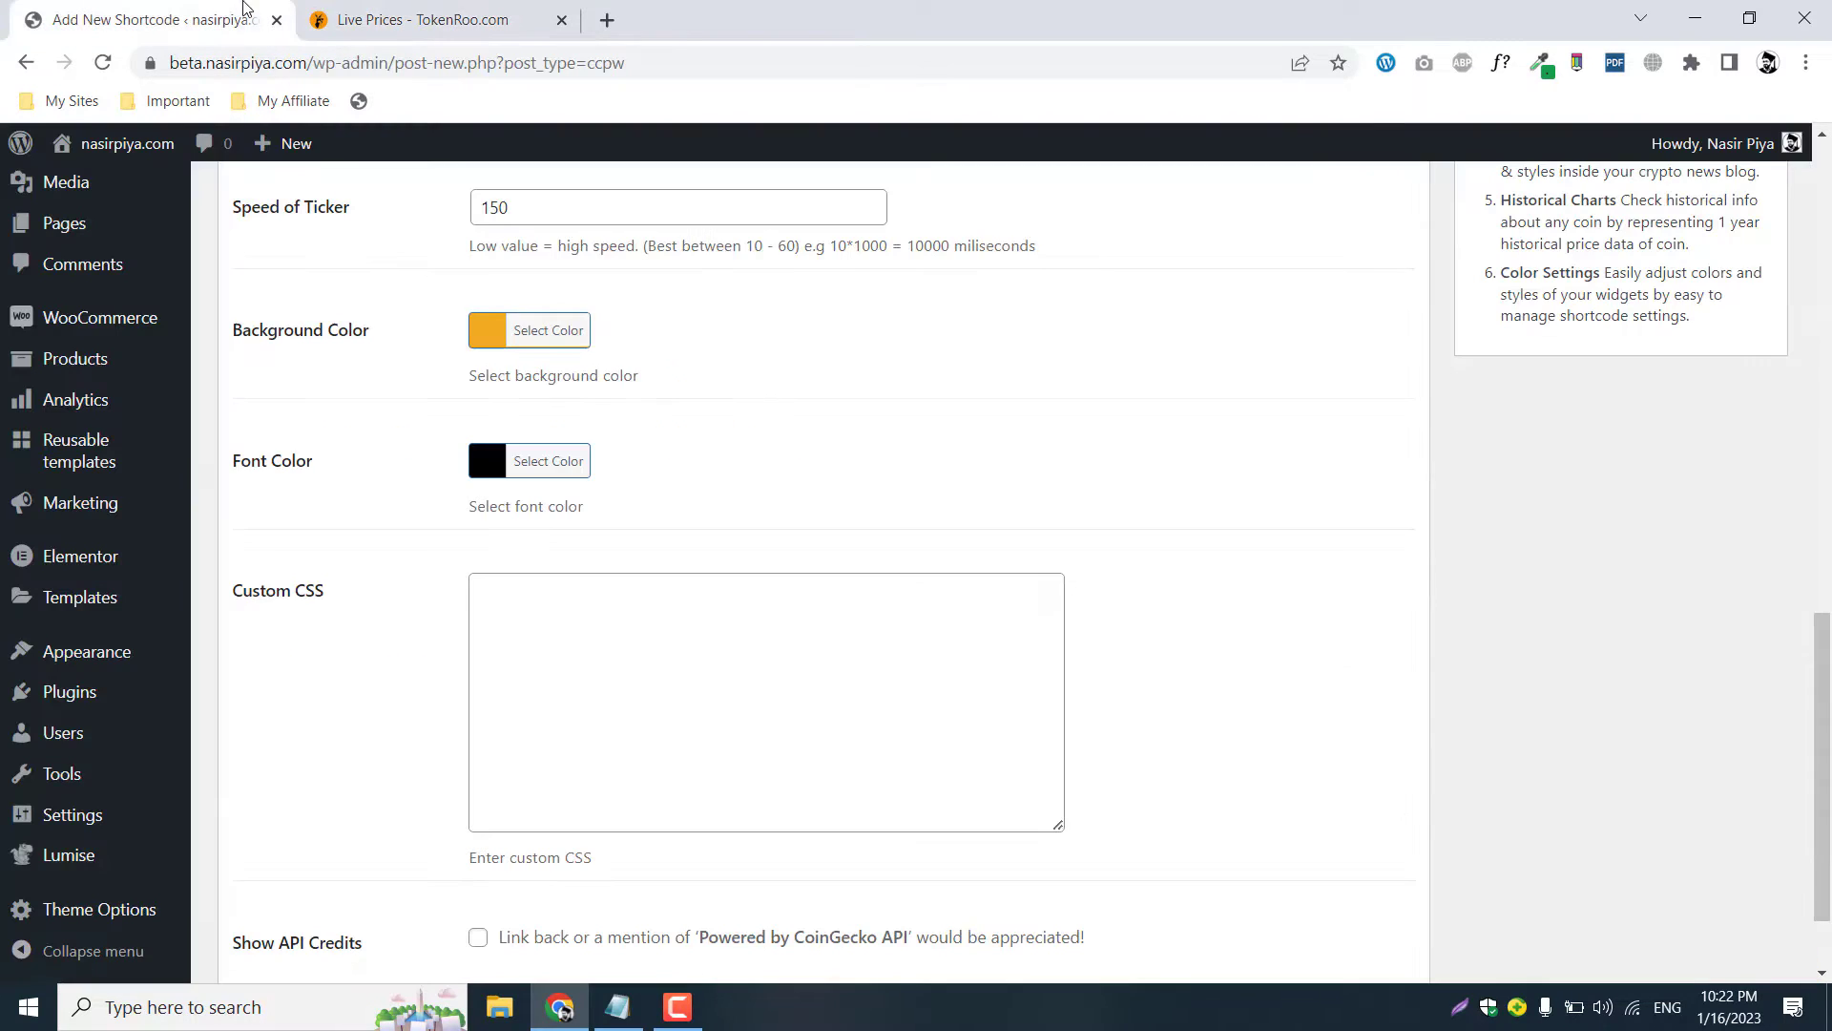
Publish the Ticker widget.
{"action": "scroll", "coordinate": [1280, 667], "scroll_direction": "down", "scroll_amount": 1}
{"action": "scroll", "coordinate": [1280, 667], "scroll_direction": "up", "scroll_amount": 12}
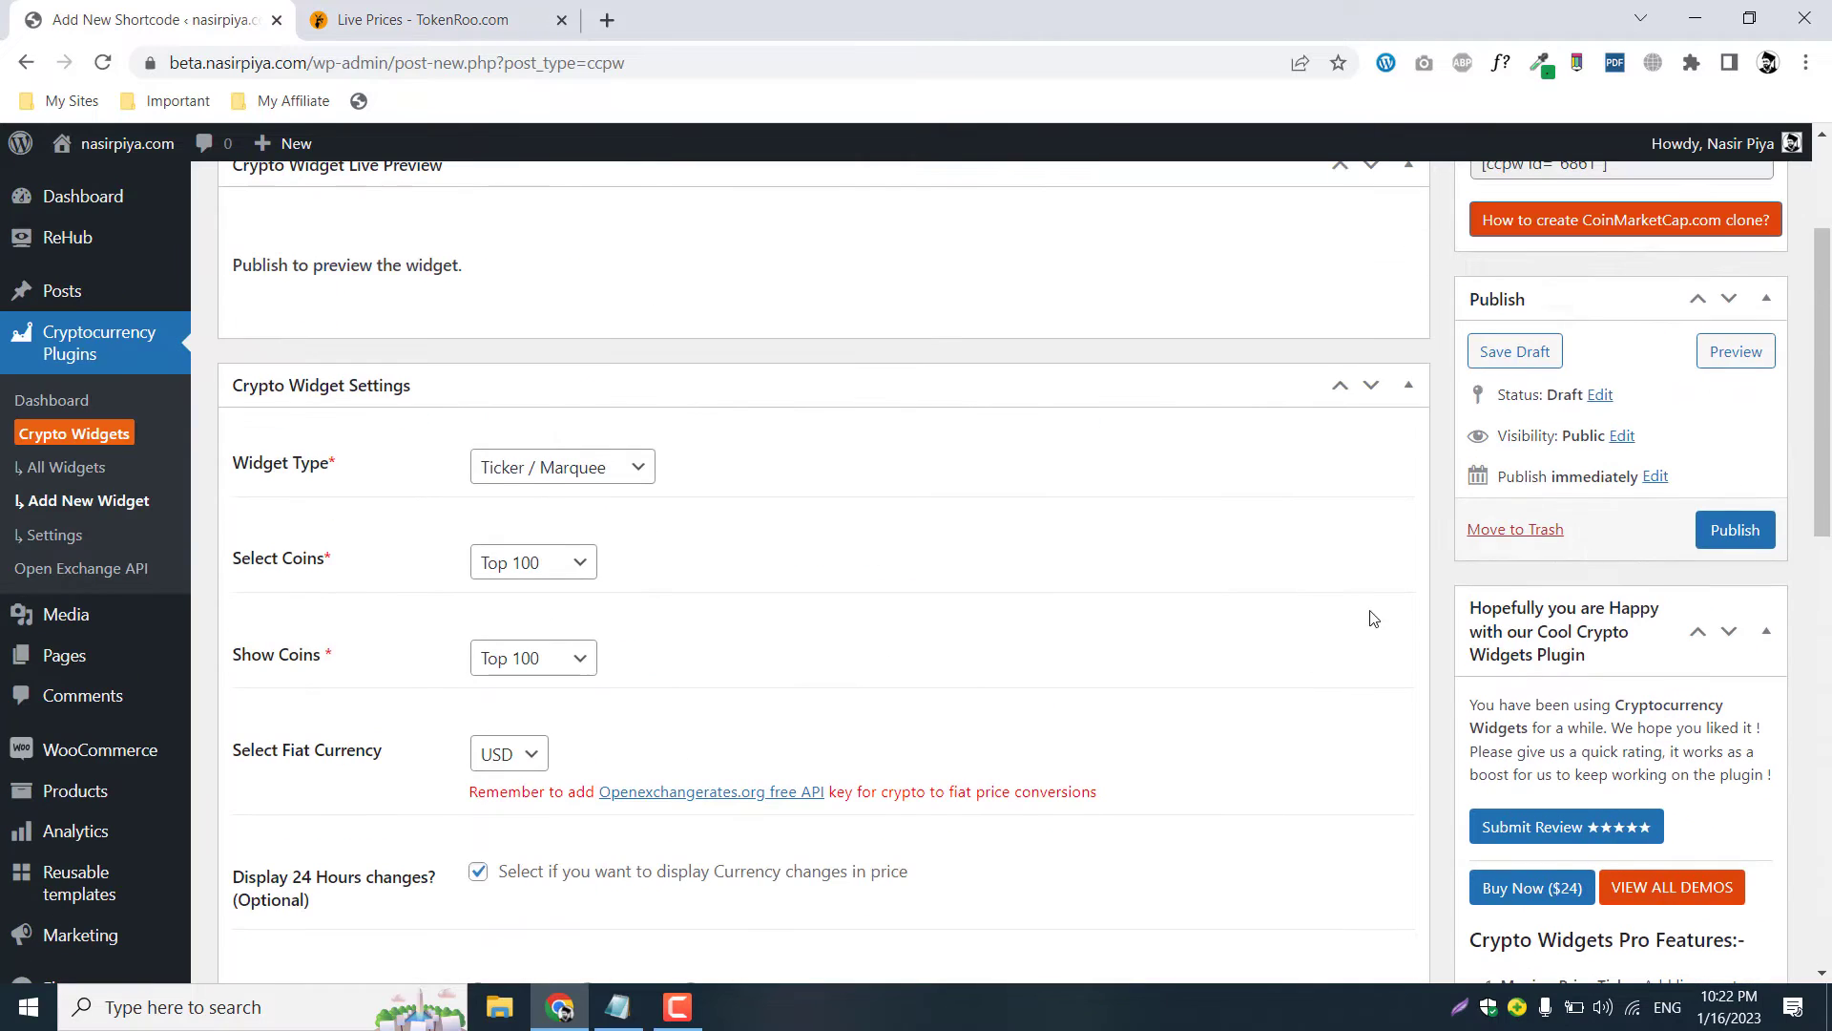
{"action": "left_click", "coordinate": [1730, 538]}
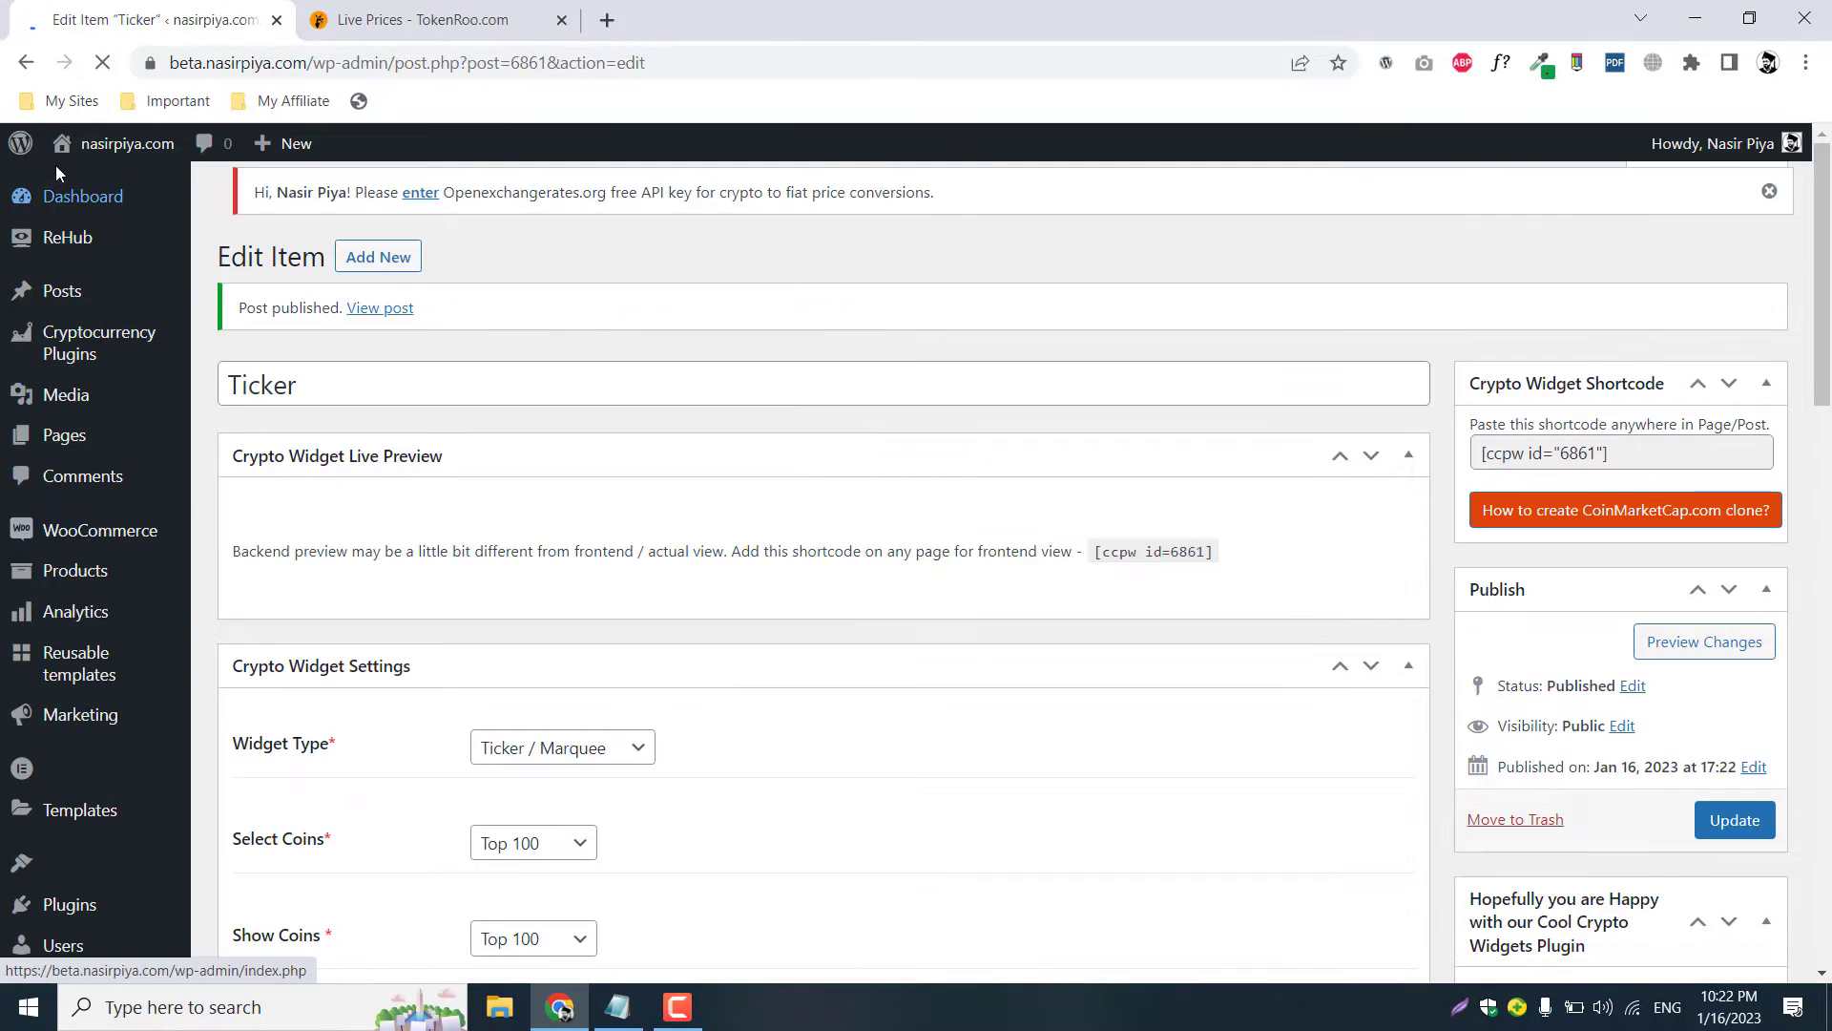
Open the site's front page in a new browser tab and check the live price ticker in the footer.
{"action": "mouse_move", "coordinate": [115, 143]}
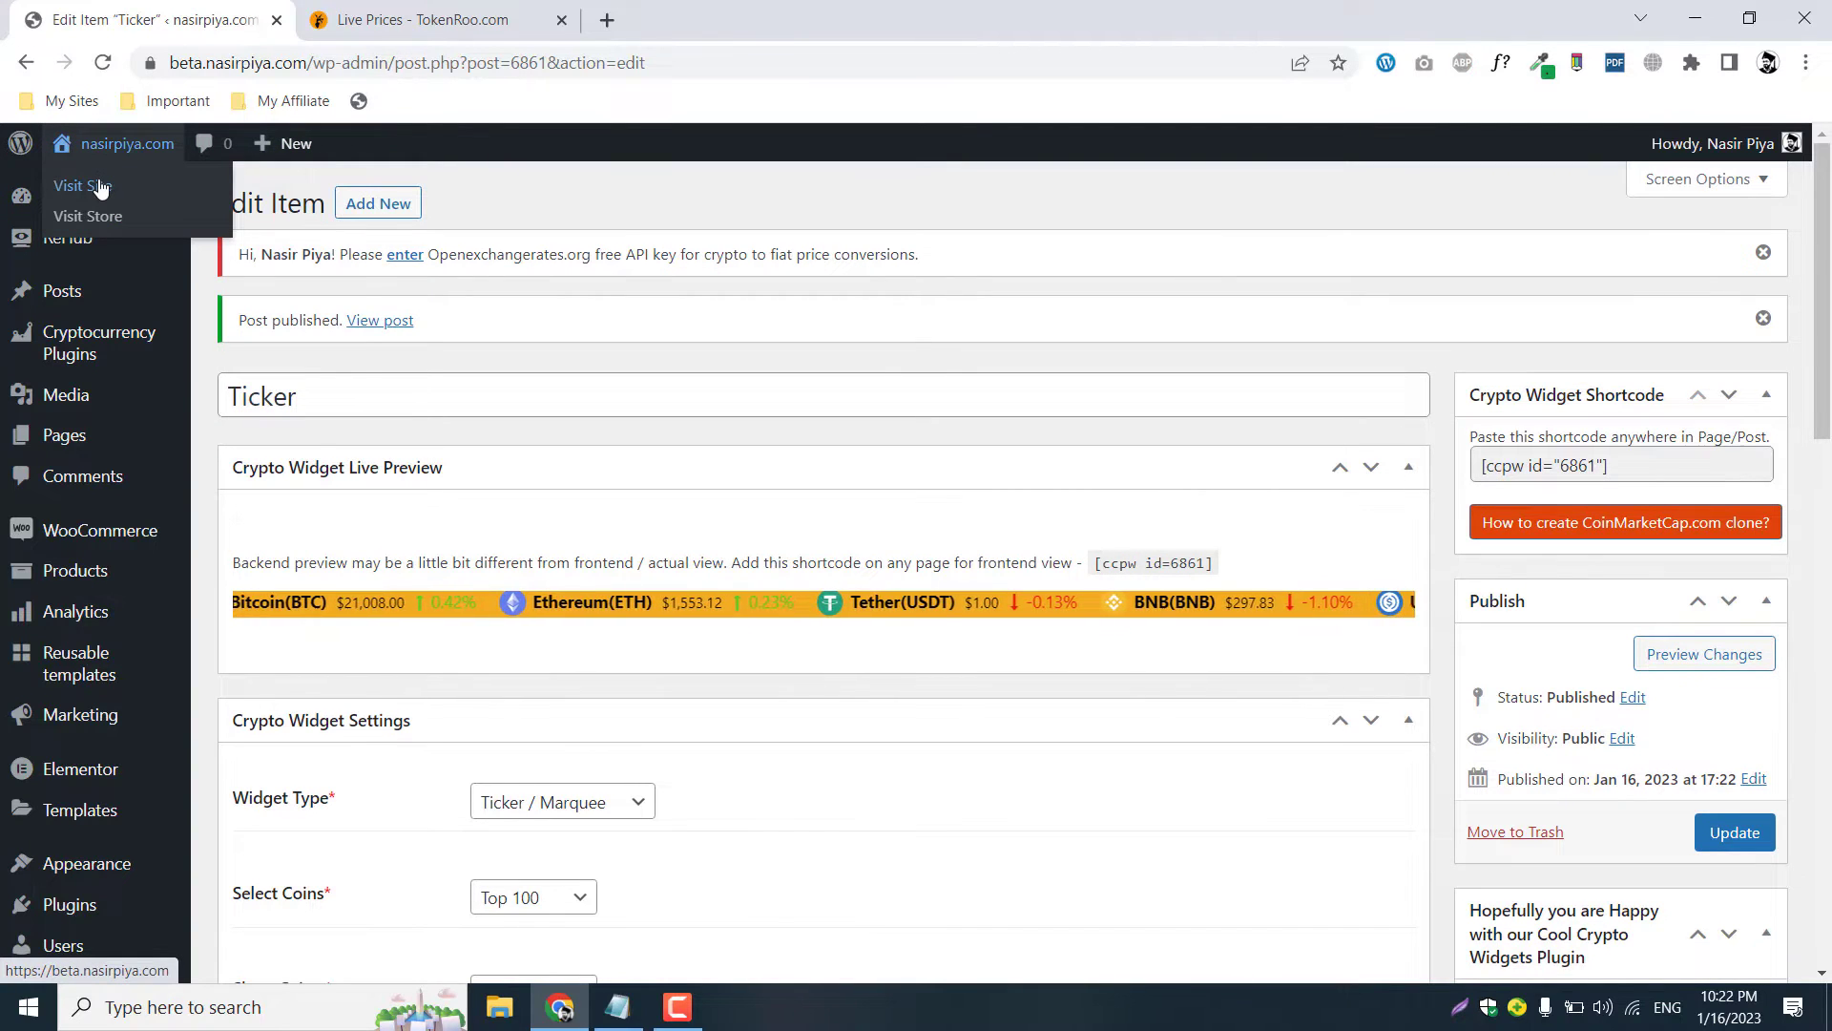
{"action": "right_click", "coordinate": [105, 185]}
{"action": "left_click", "coordinate": [158, 192]}
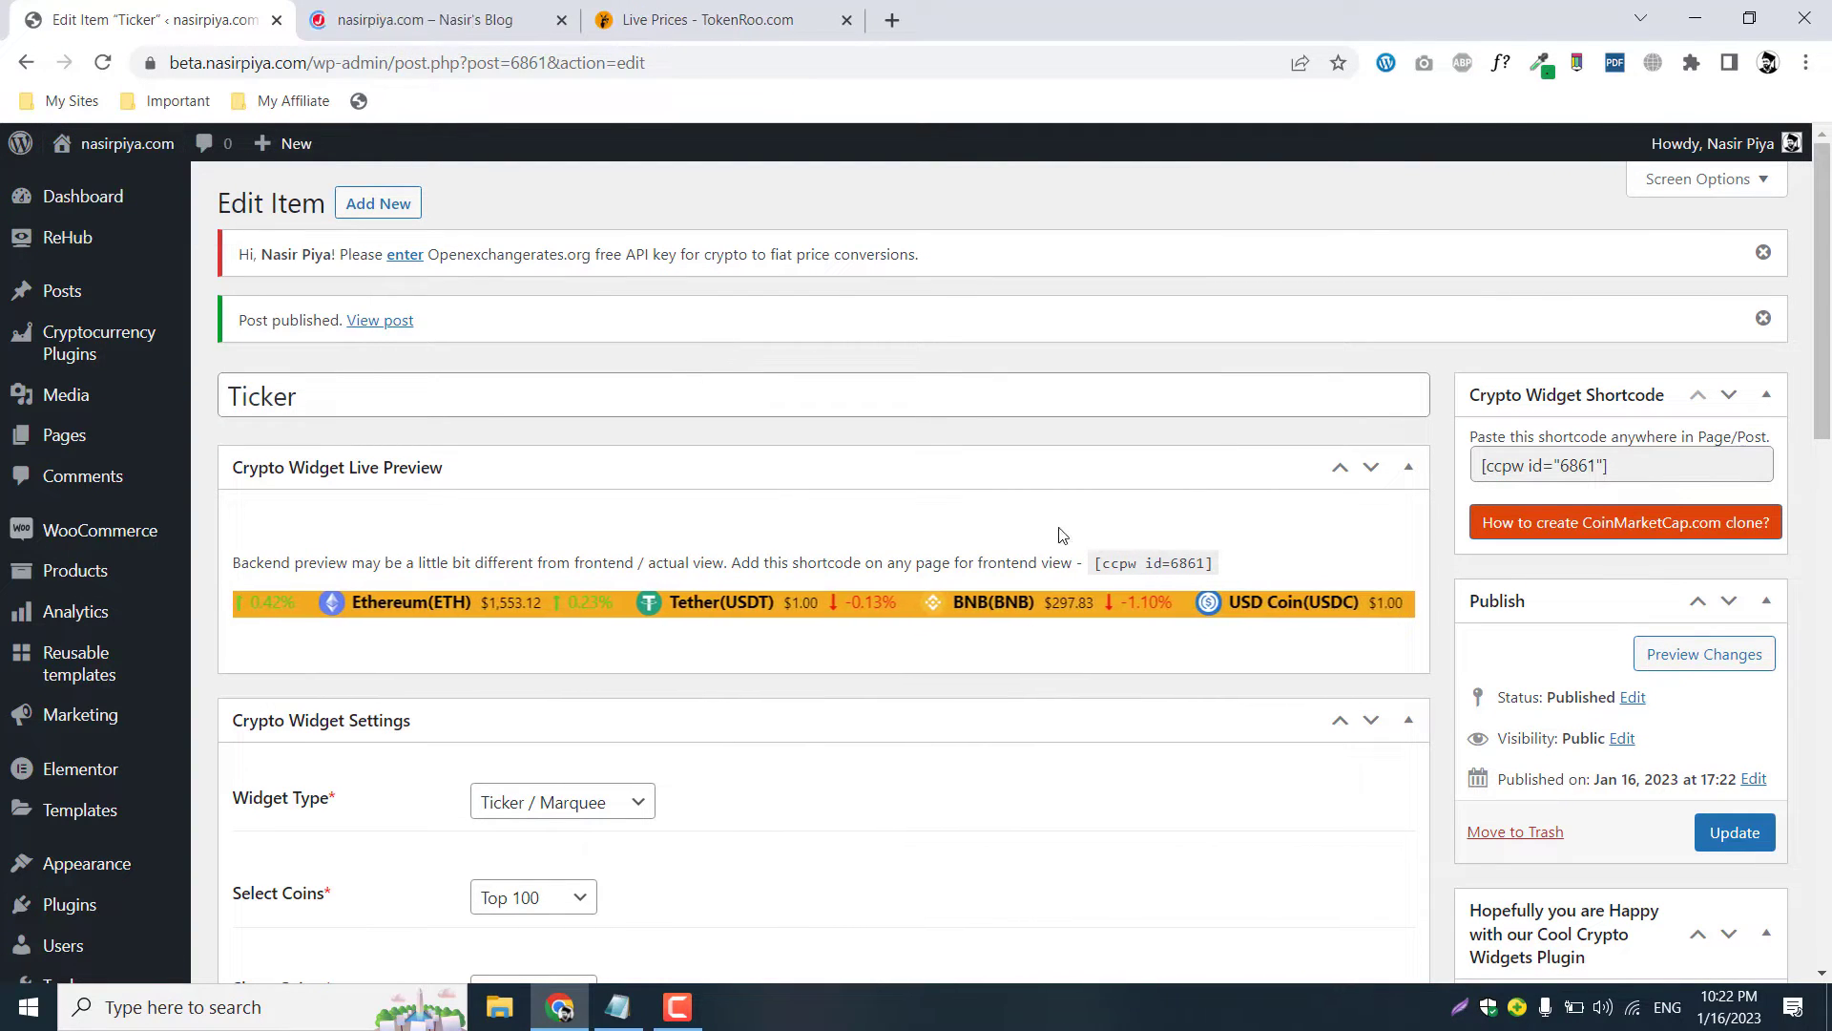
{"action": "left_click", "coordinate": [361, 20]}
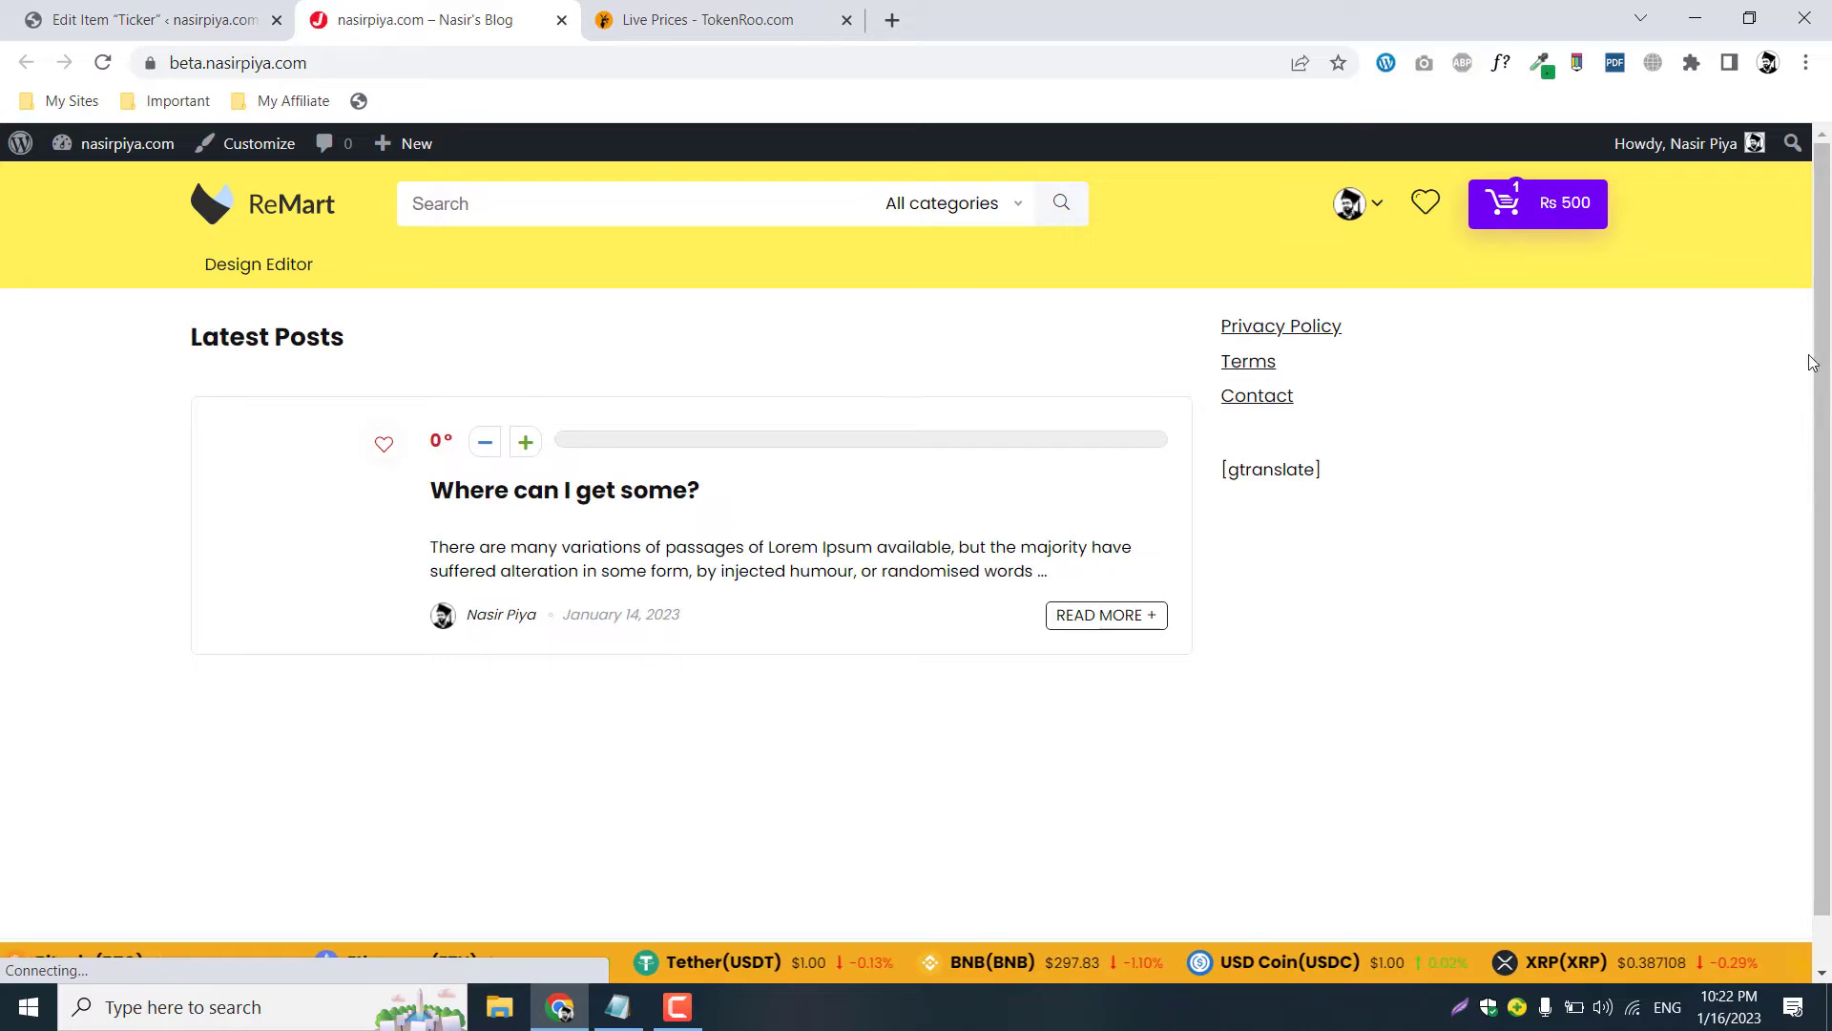
{"action": "scroll", "coordinate": [1820, 369], "scroll_direction": "down", "scroll_amount": 1}
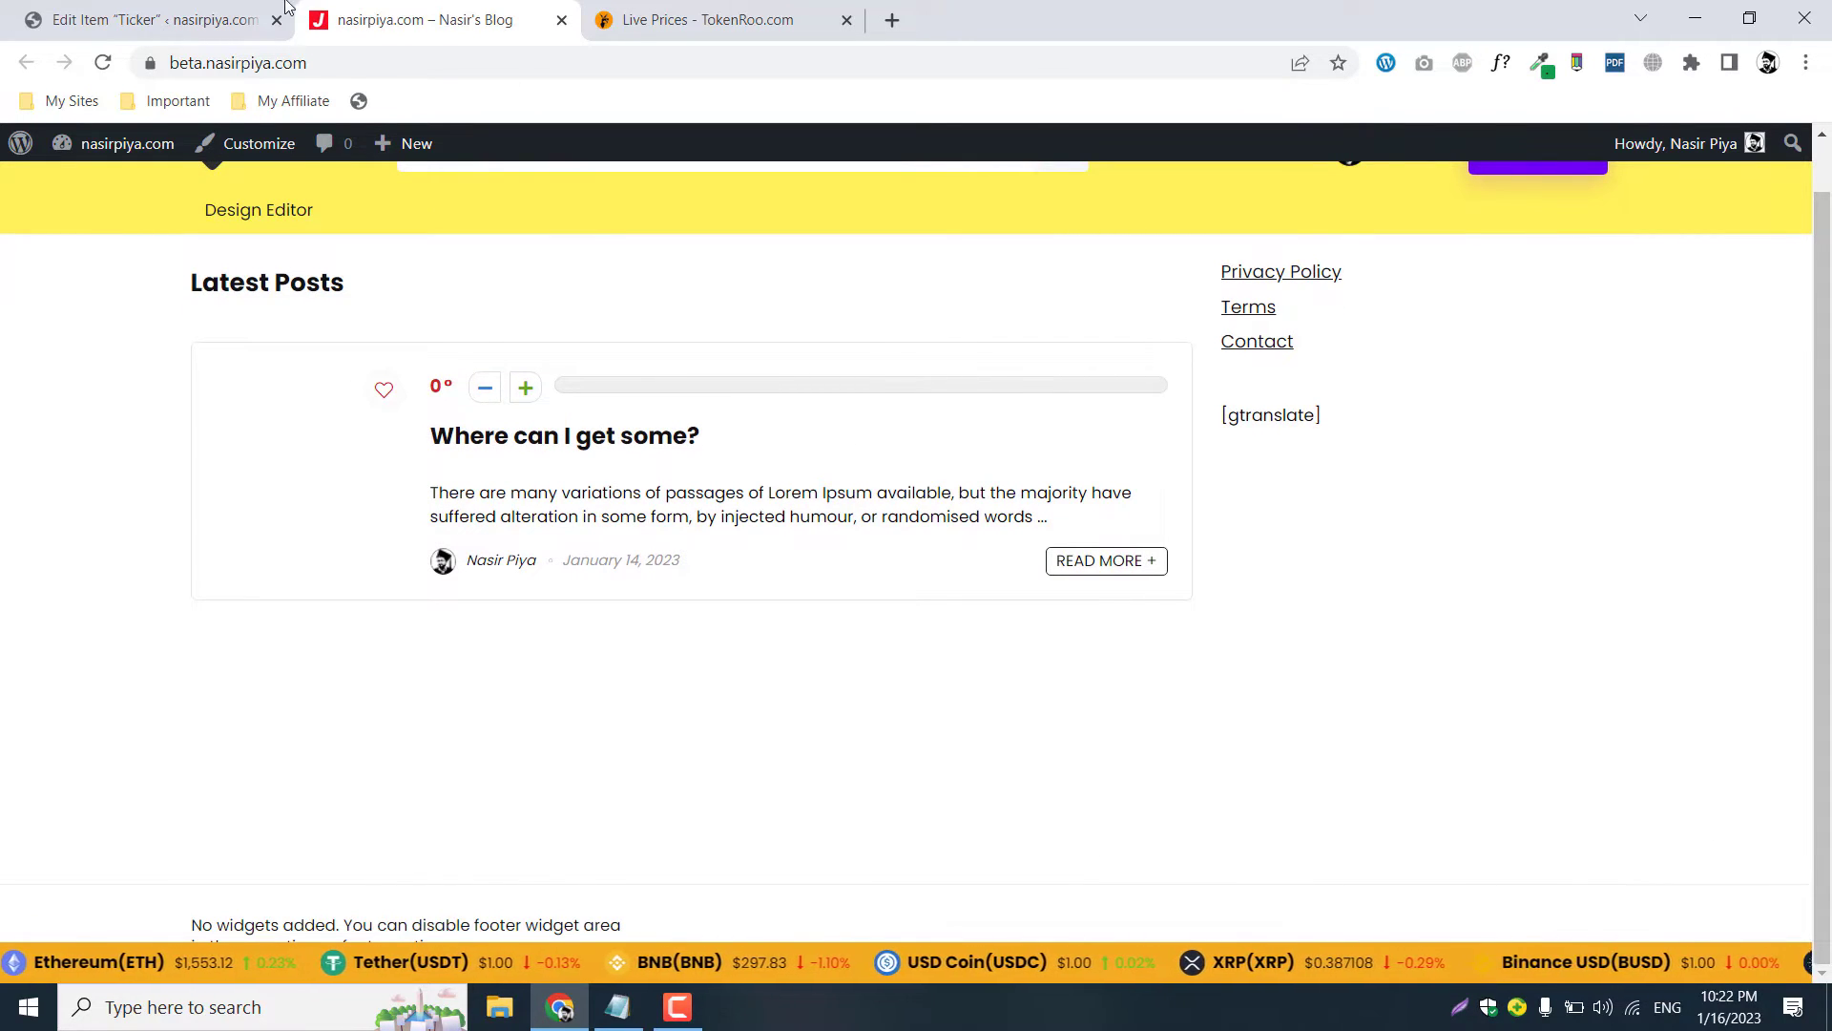
Replace the Speed of Ticker value in the Ticker widget's settings and update the widget.
{"action": "key", "text": "ctrl+shift+Tab"}
{"action": "scroll", "coordinate": [830, 520], "scroll_direction": "down", "scroll_amount": 4}
{"action": "scroll", "coordinate": [560, 586], "scroll_direction": "down", "scroll_amount": 6}
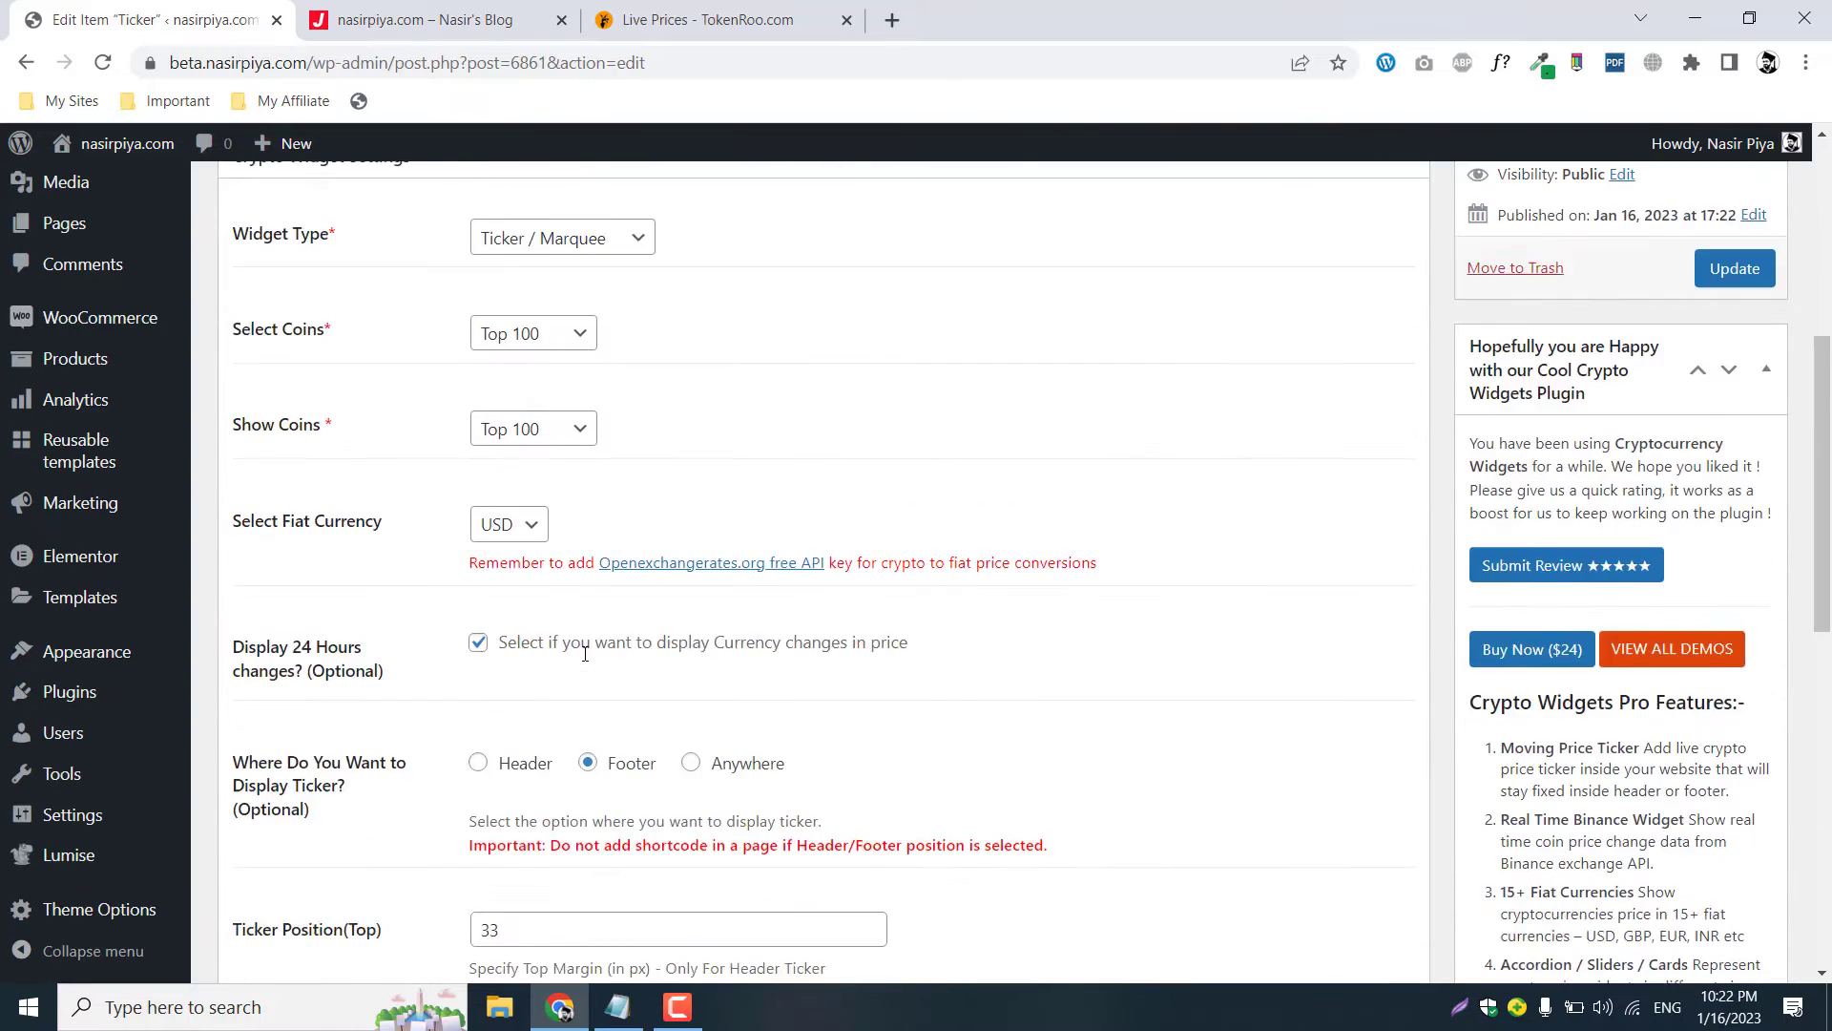
{"action": "double_click", "coordinate": [505, 665]}
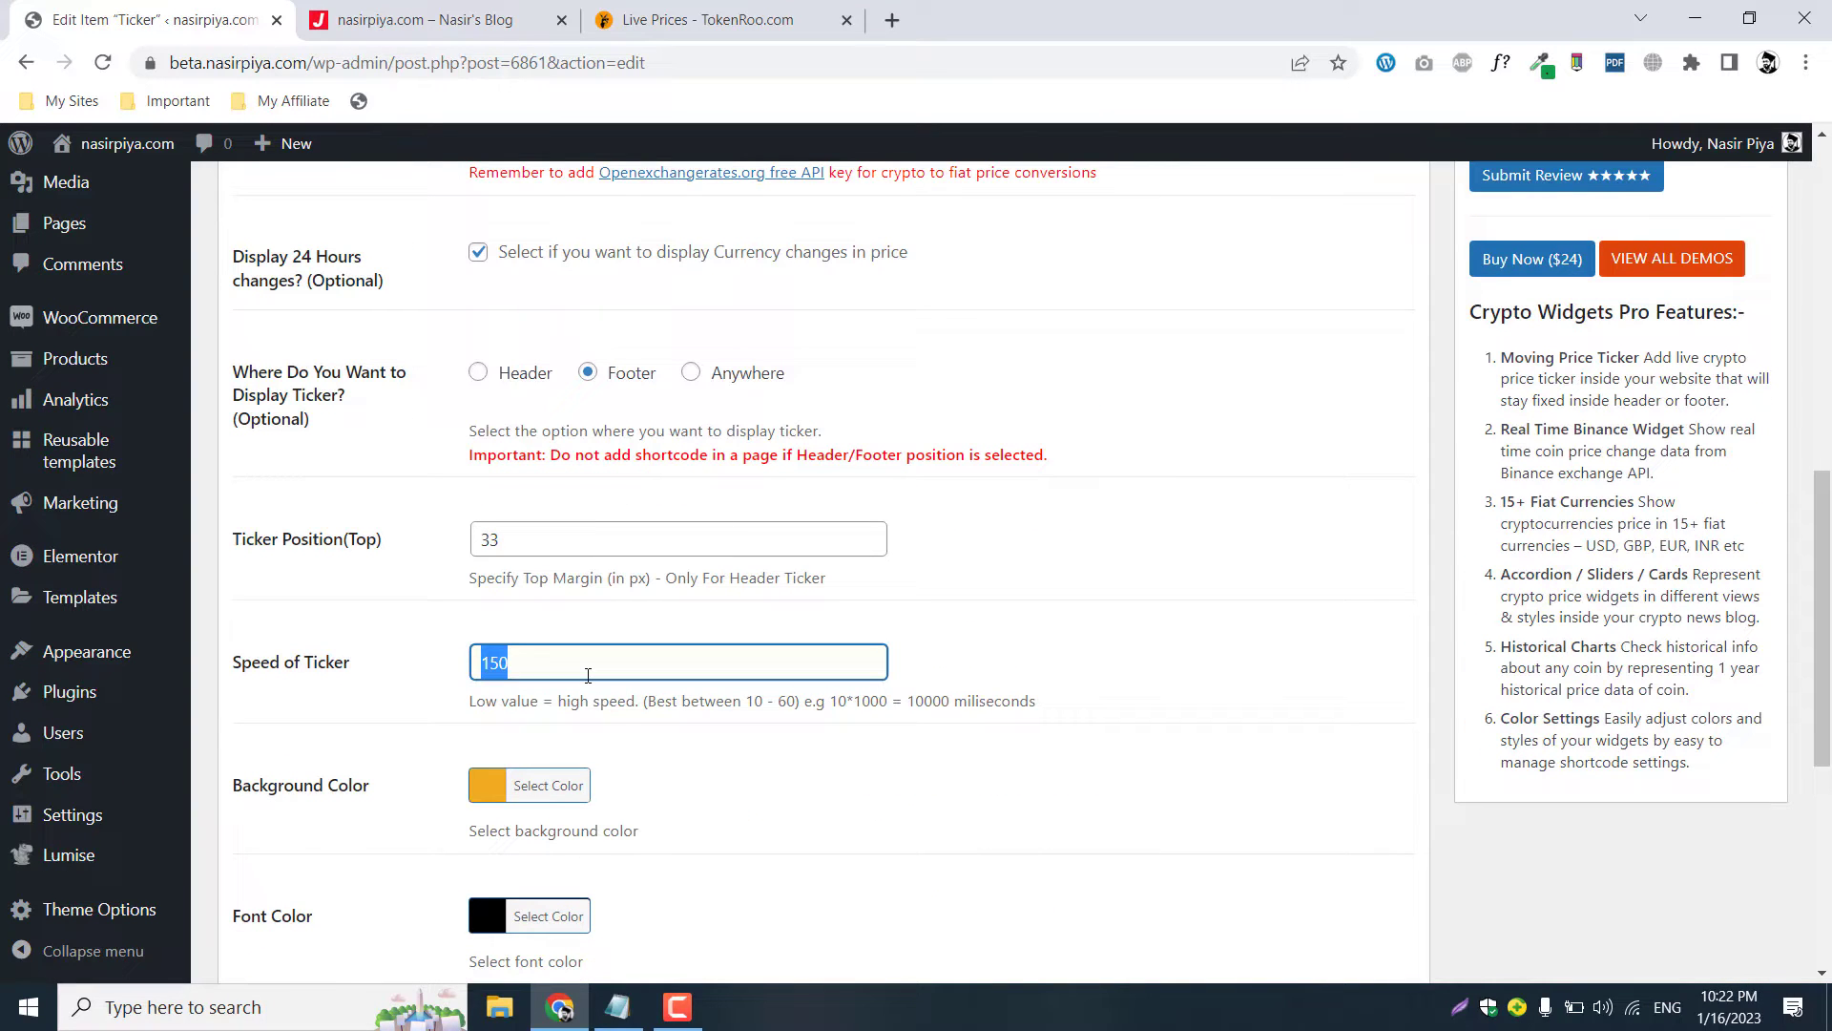
{"action": "type", "text": "2"}
{"action": "scroll", "coordinate": [1186, 725], "scroll_direction": "up", "scroll_amount": 8}
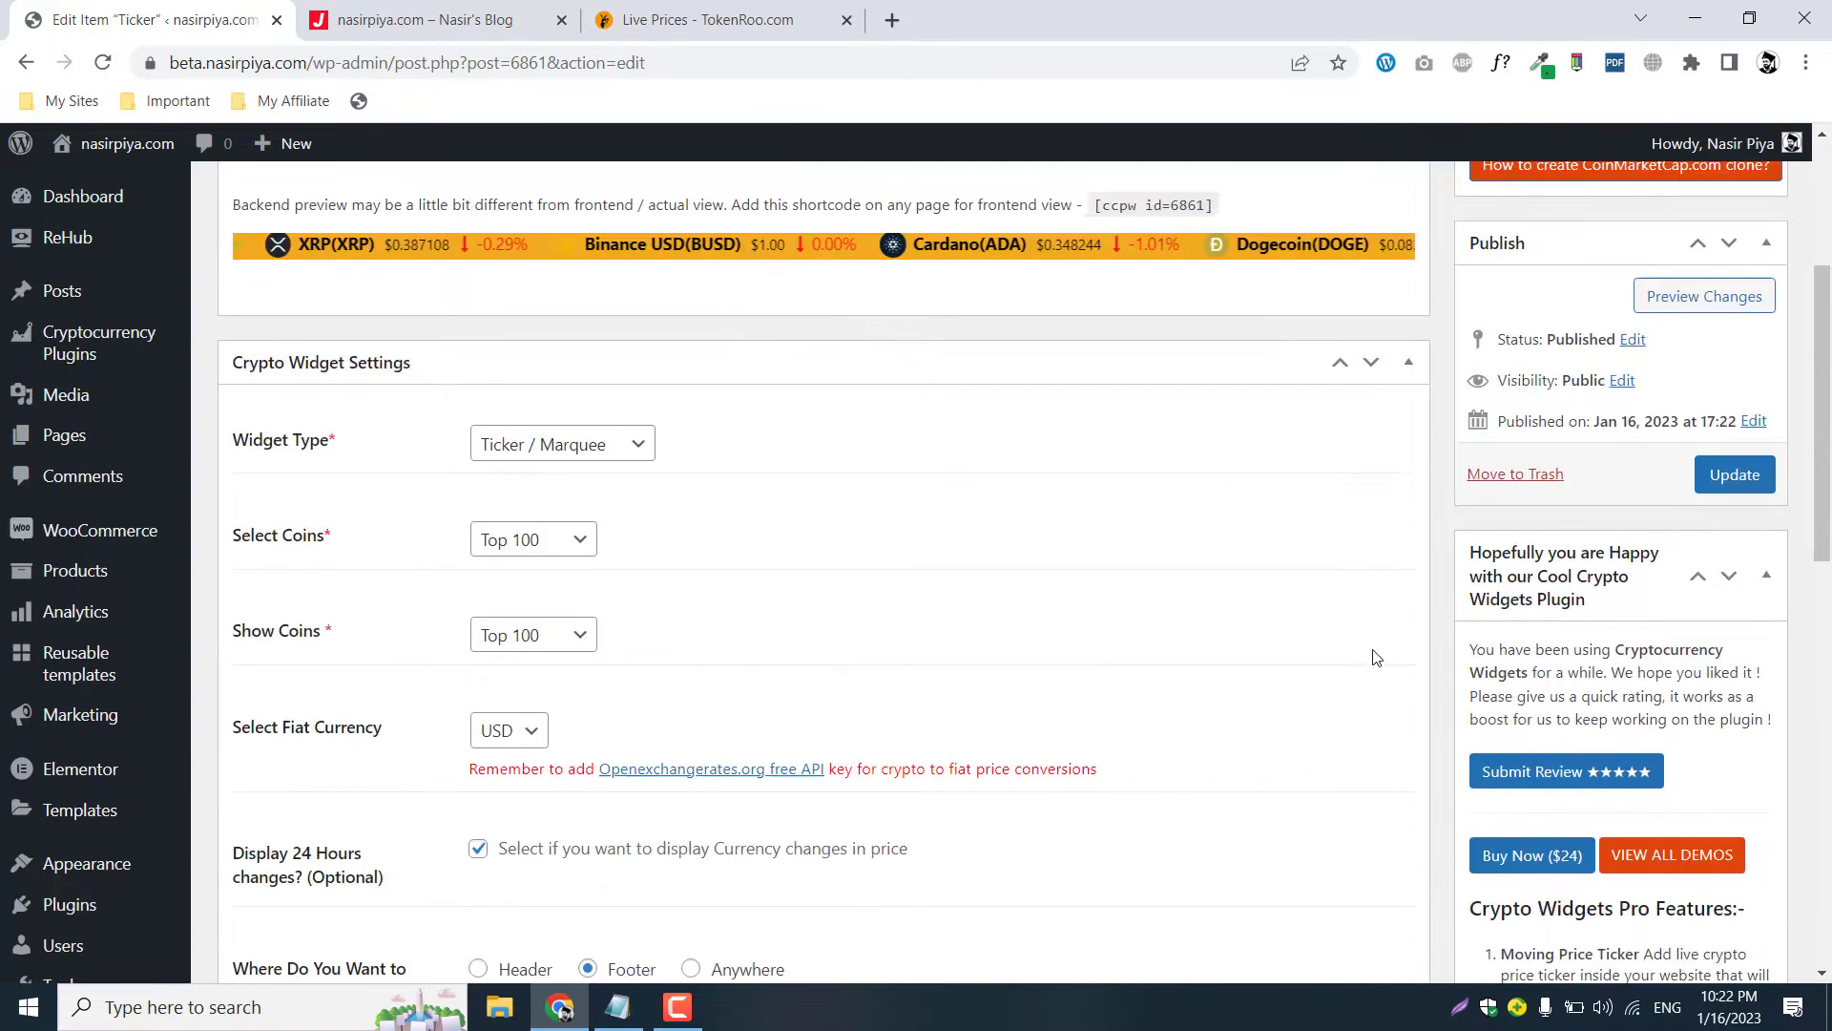
{"action": "left_click", "coordinate": [1735, 477]}
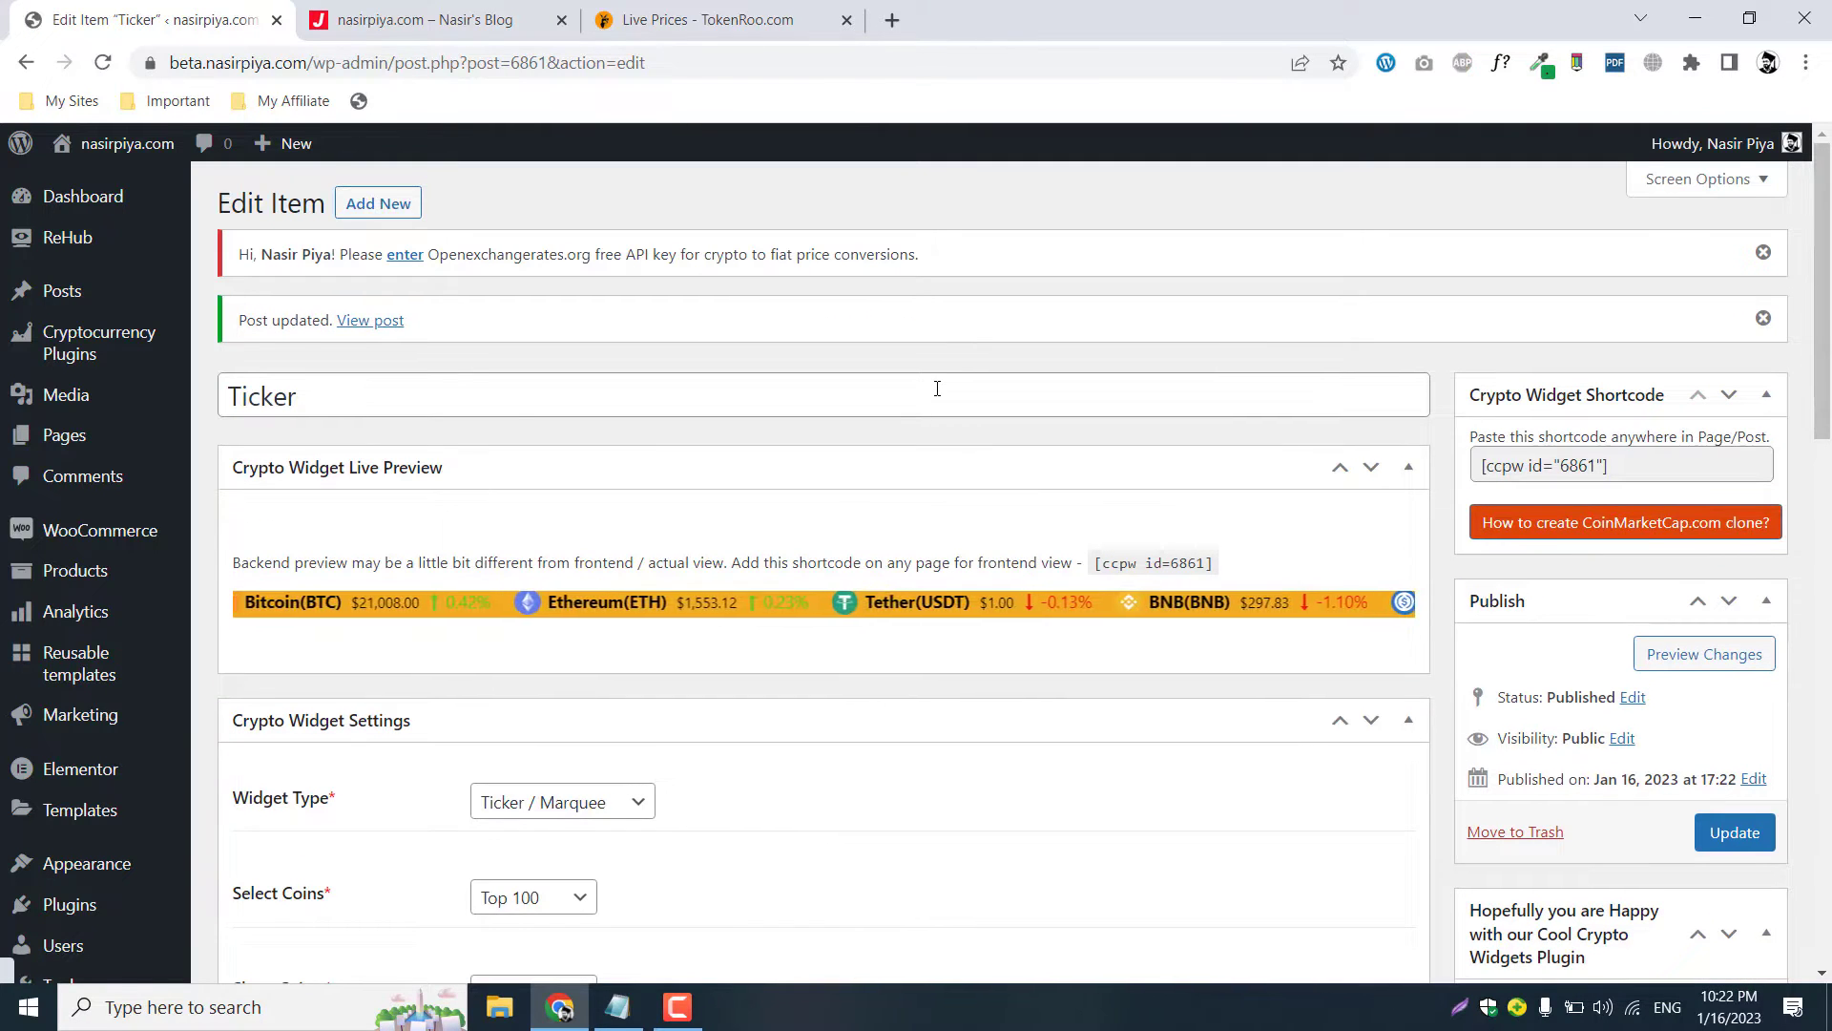
Reload the site's front page and compare its footer ticker with the TokenRoo live prices page.
{"action": "left_click", "coordinate": [425, 20]}
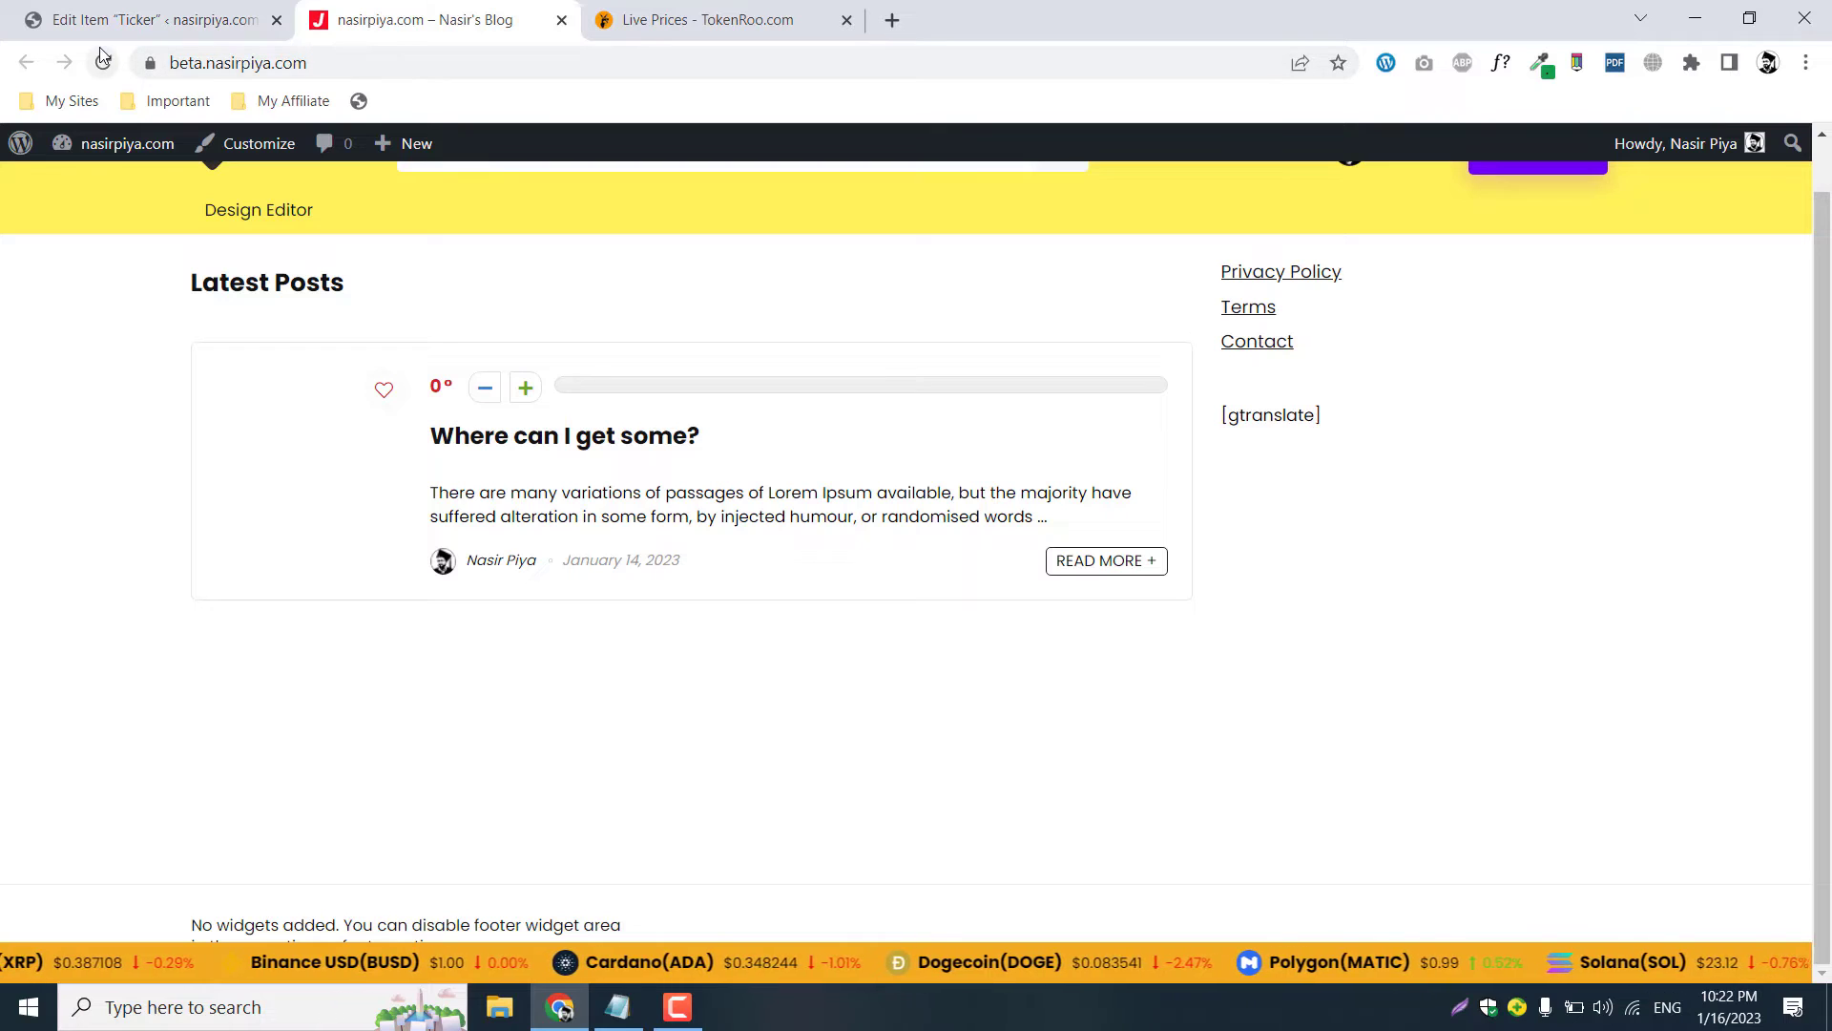
{"action": "key", "text": "F5"}
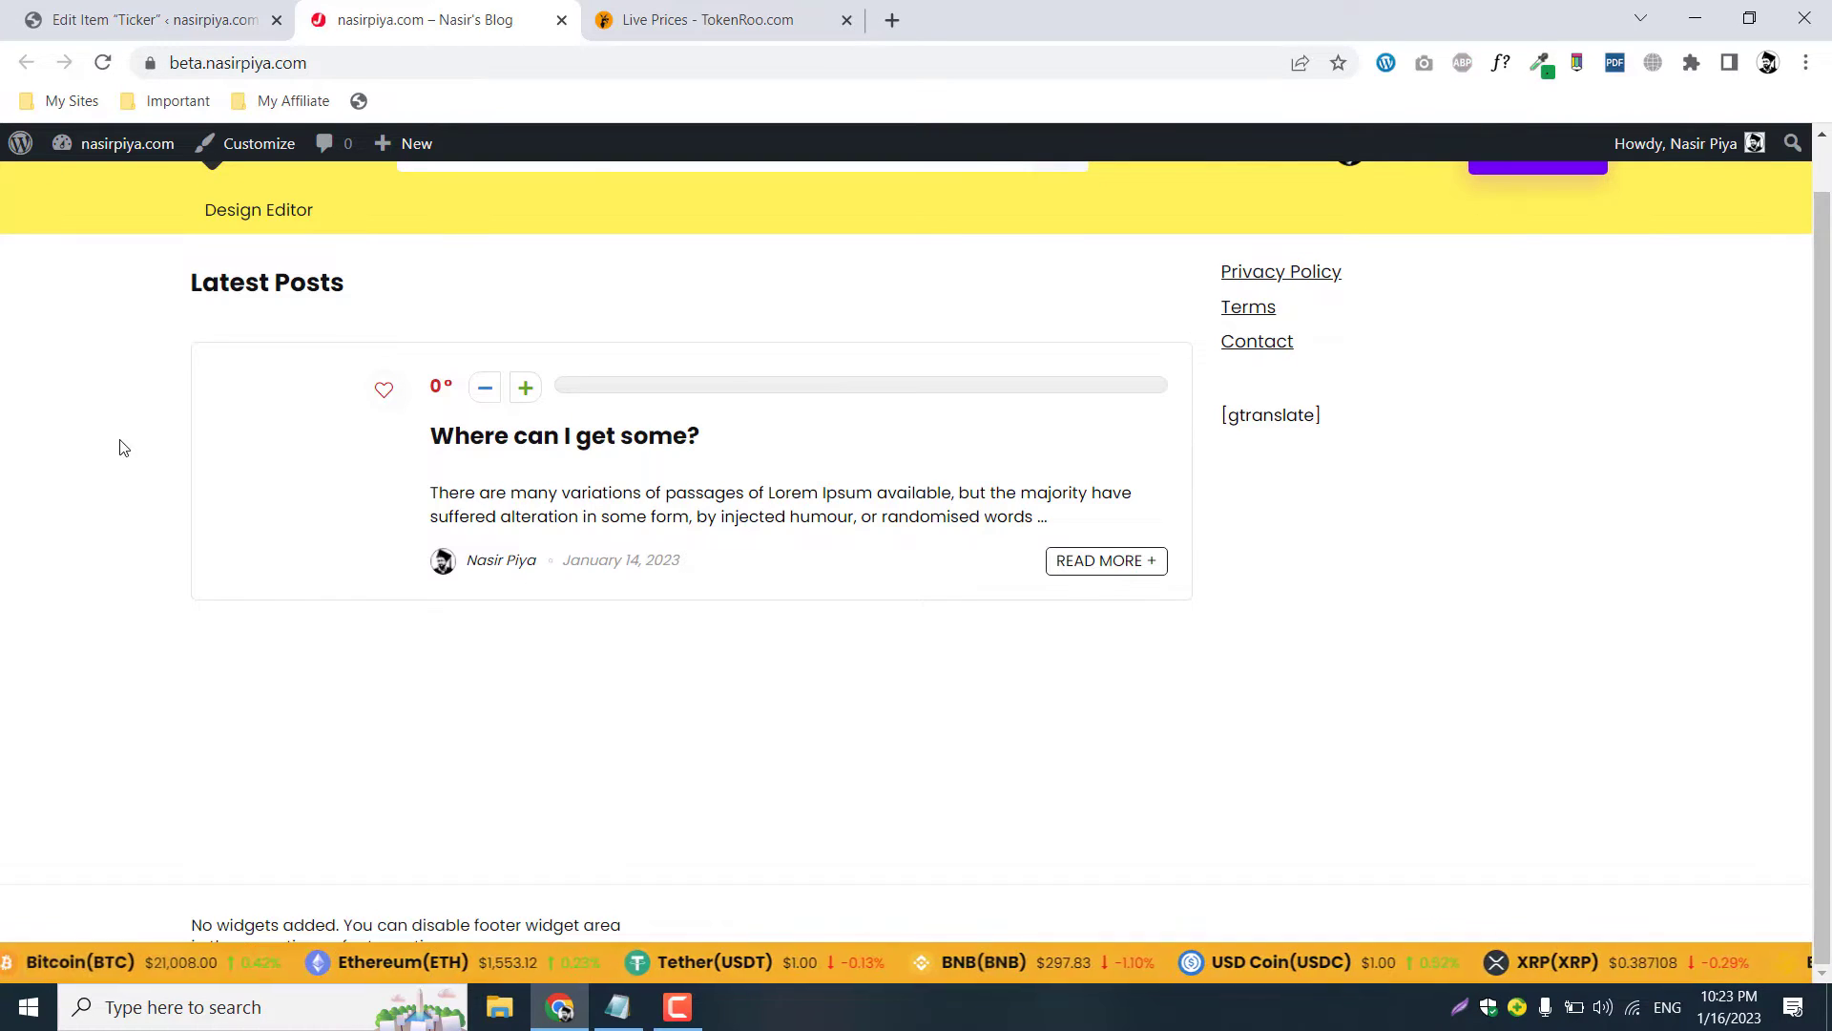
{"action": "scroll", "coordinate": [971, 793], "scroll_direction": "up", "scroll_amount": 1}
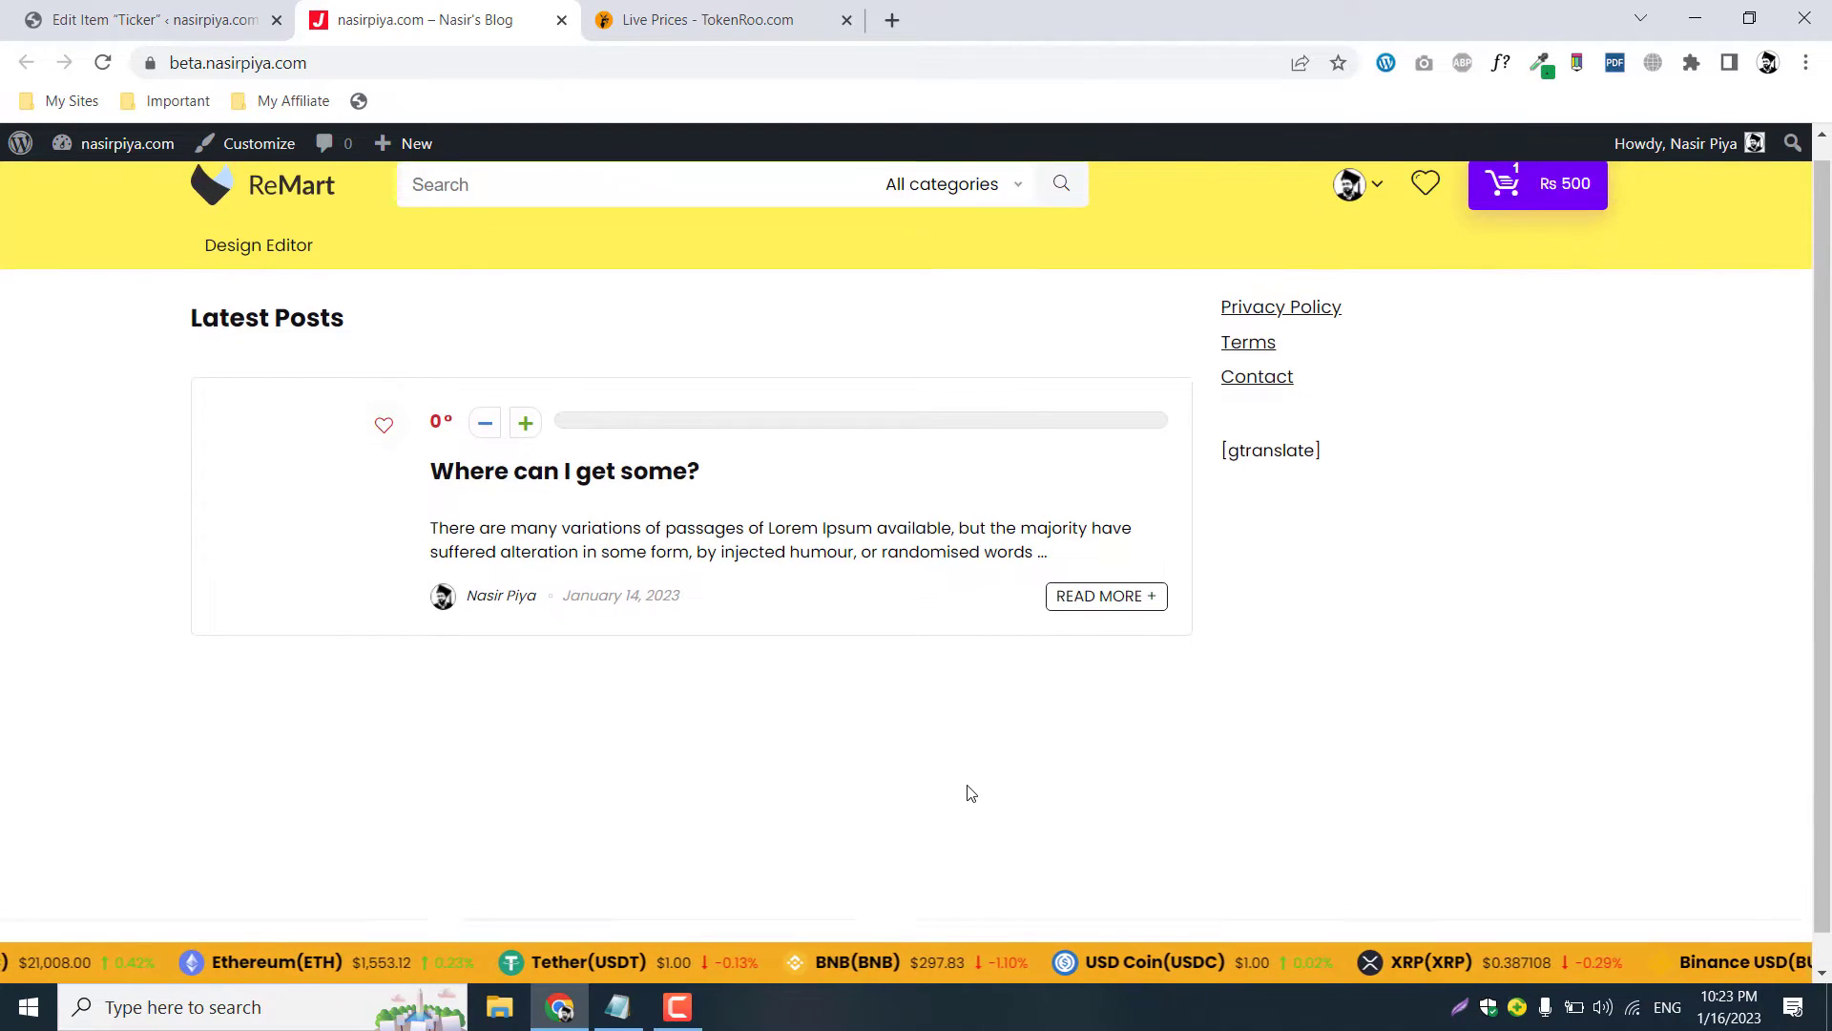
{"action": "key", "text": "ctrl+Tab"}
{"action": "scroll", "coordinate": [822, 713], "scroll_direction": "down", "scroll_amount": 3}
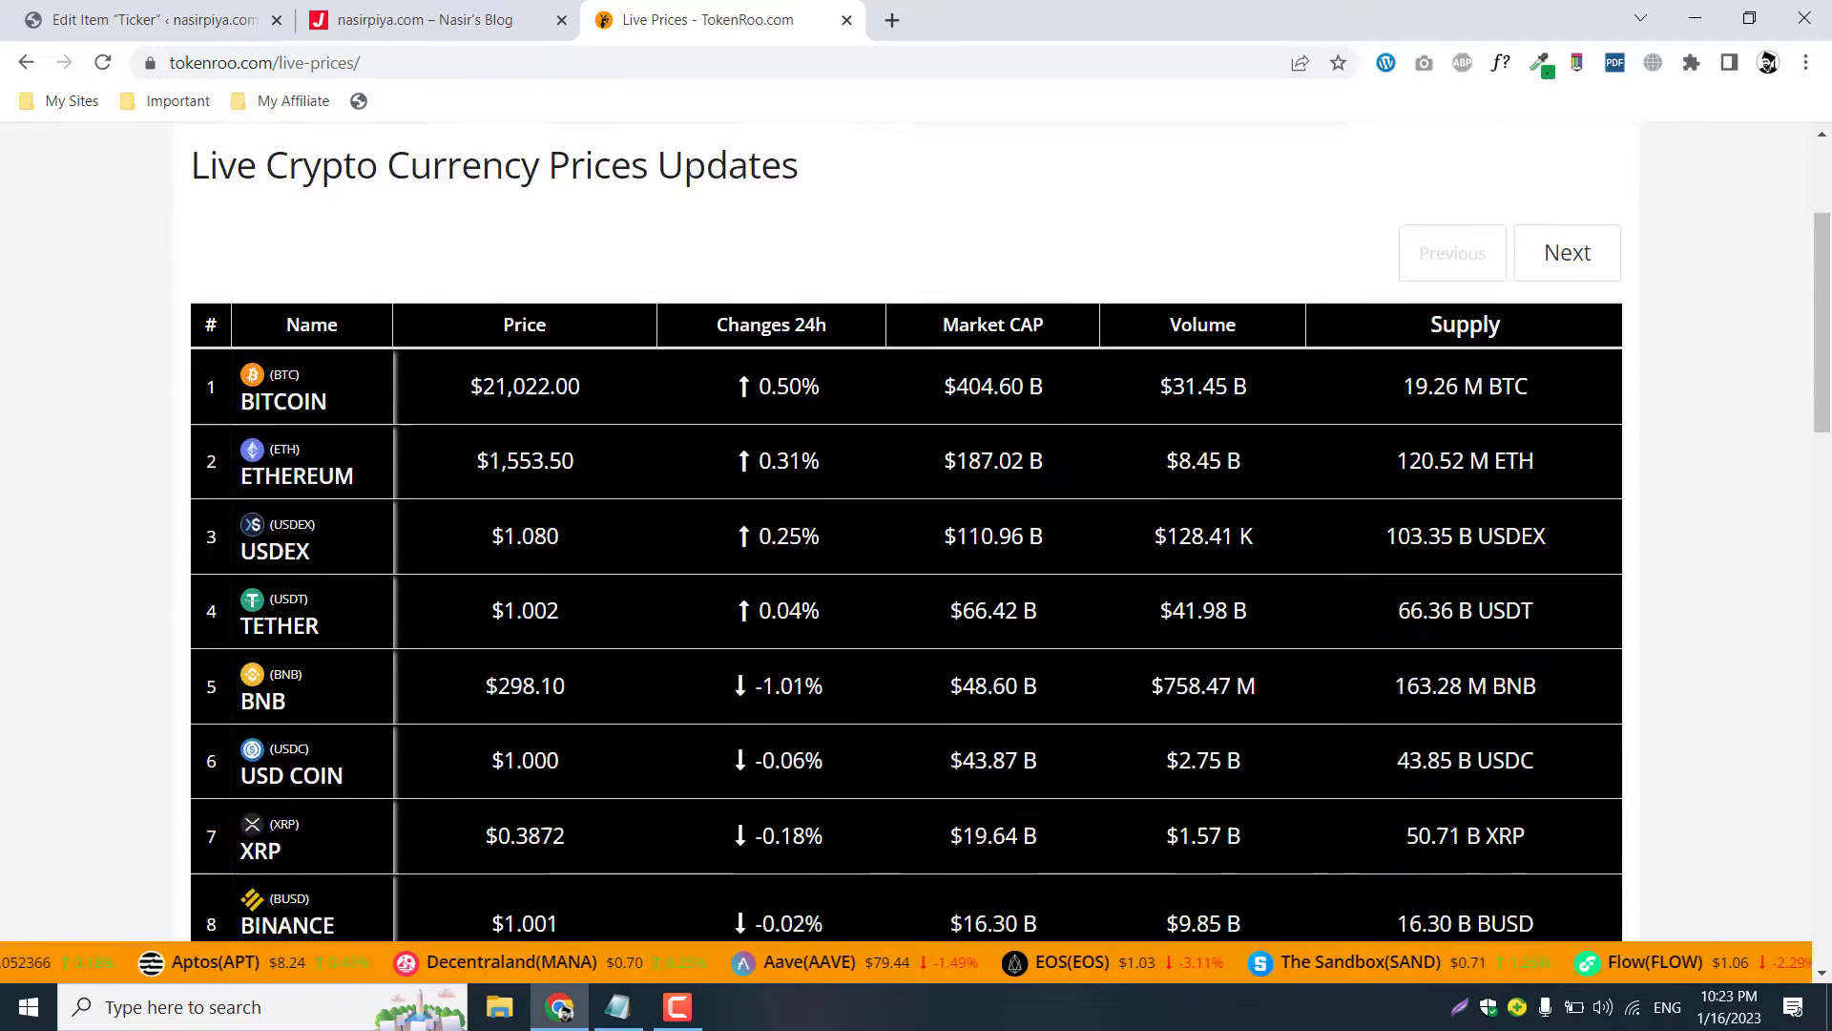
{"action": "scroll", "coordinate": [823, 714], "scroll_direction": "up", "scroll_amount": 3}
{"action": "key", "text": "ctrl+Tab"}
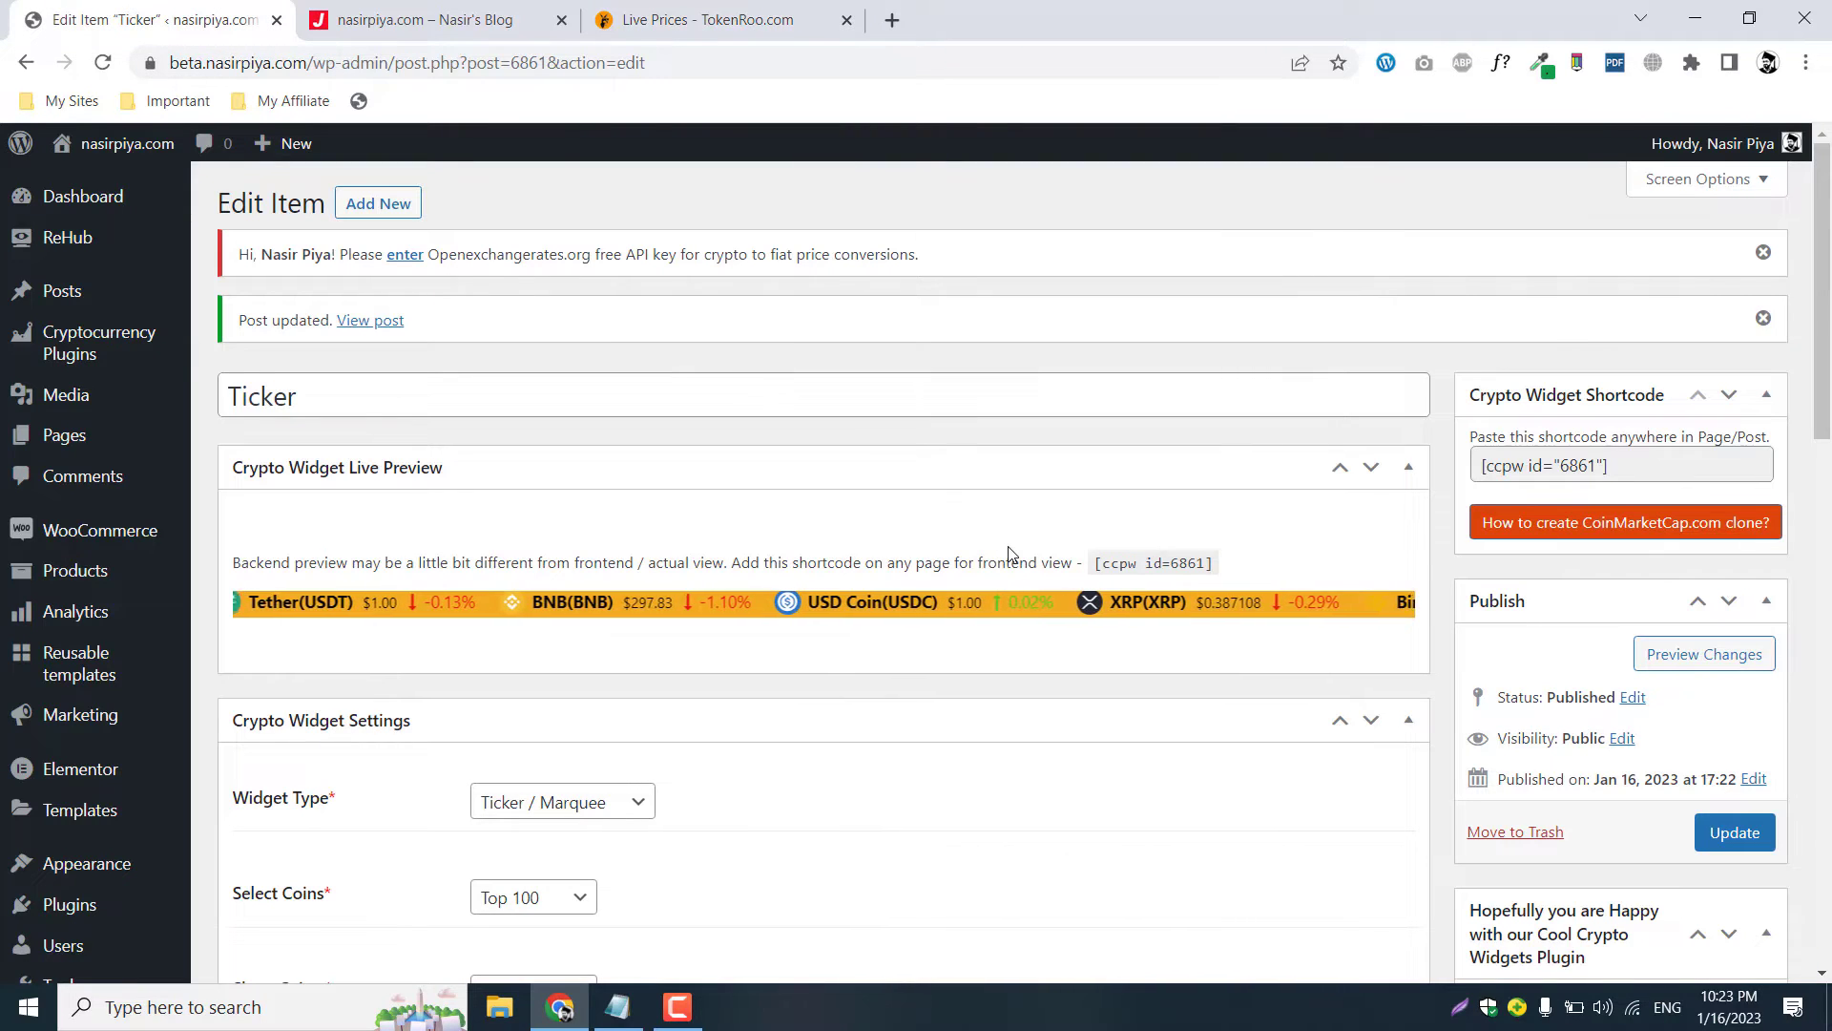
Start a new crypto widget titled "Prices" with the Advanced Table type, using TokenRoo's live price table as reference.
{"action": "left_click", "coordinate": [380, 201]}
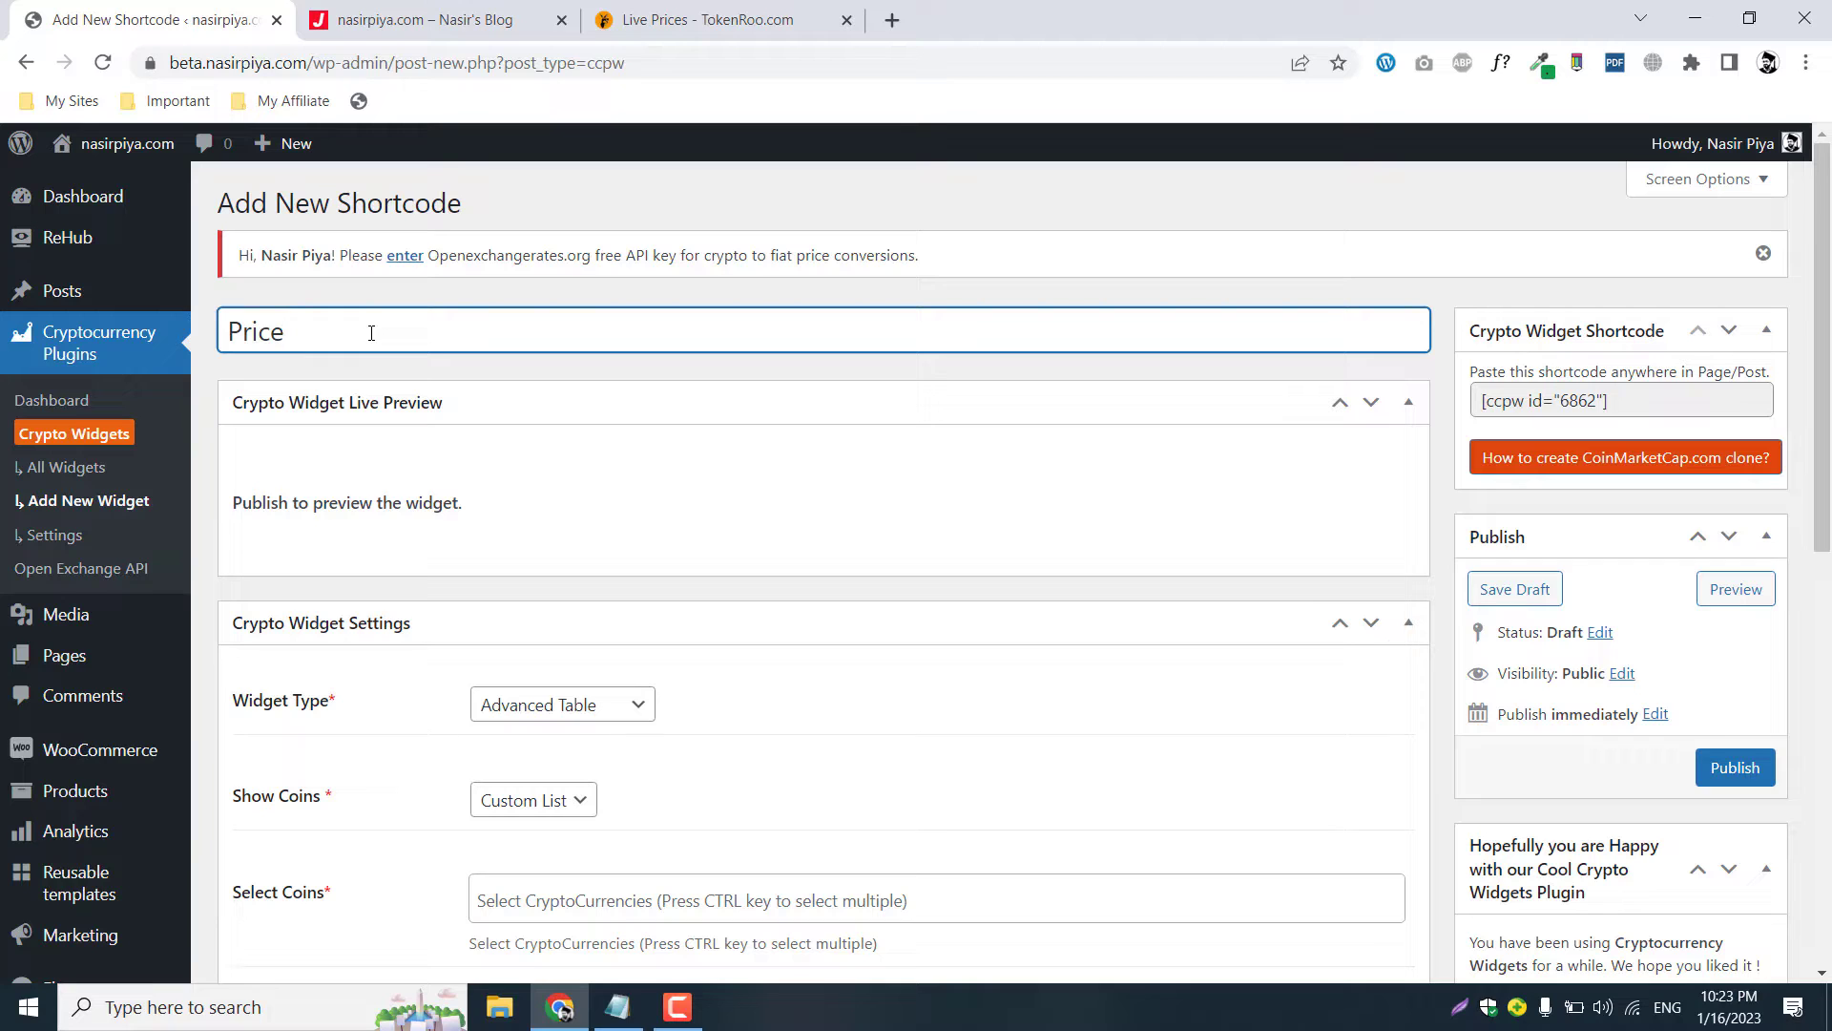
{"action": "scroll", "coordinate": [304, 393], "scroll_direction": "down", "scroll_amount": 3}
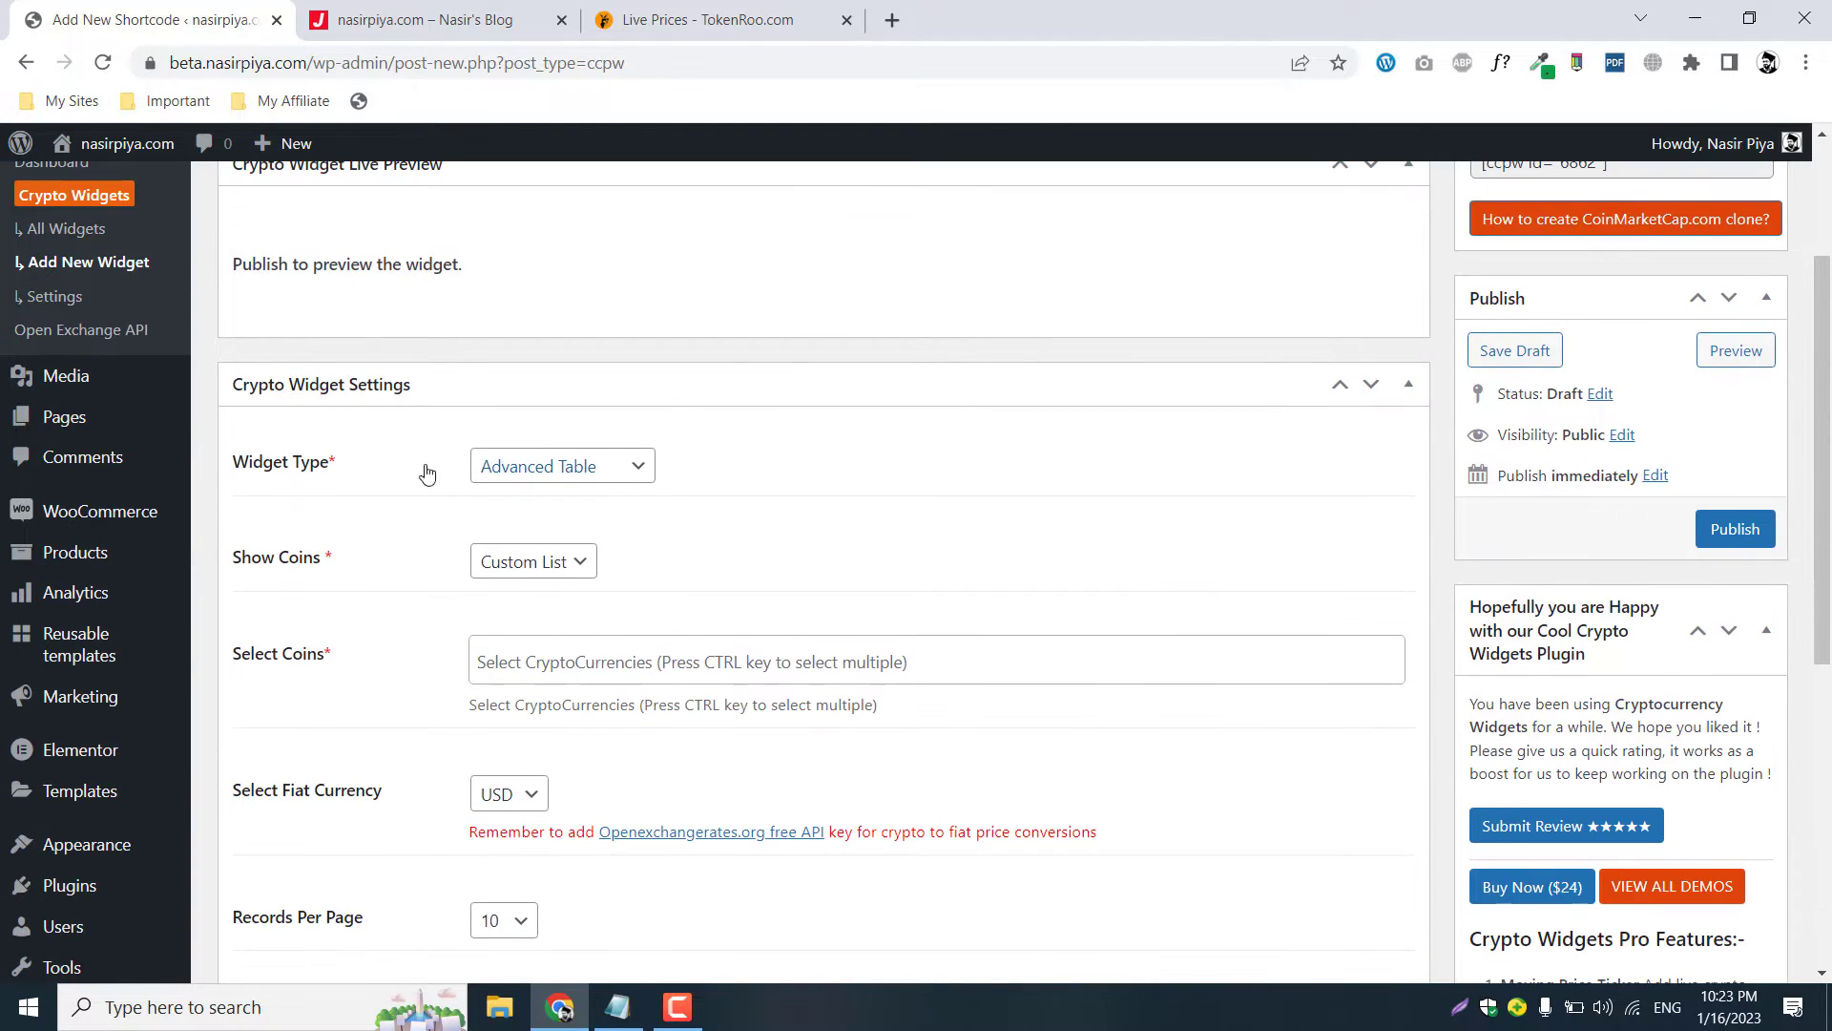
{"action": "left_click", "coordinate": [562, 472]}
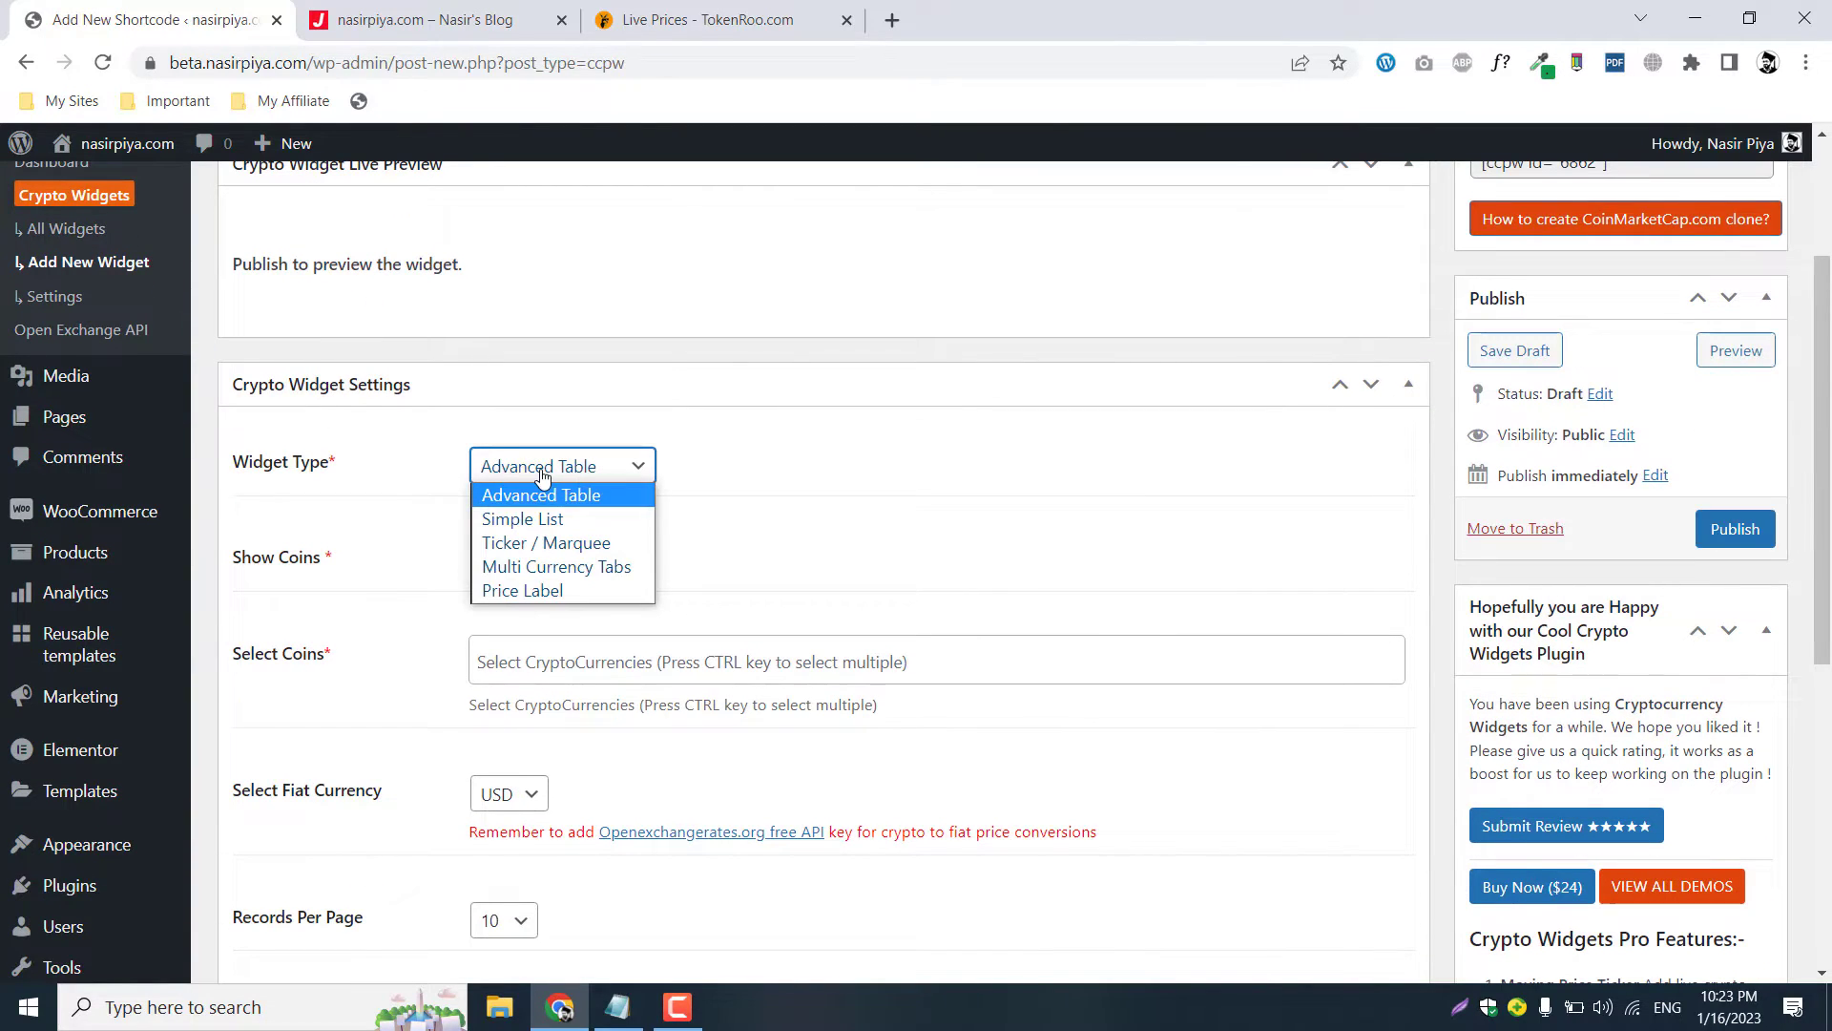
{"action": "left_click", "coordinate": [387, 507]}
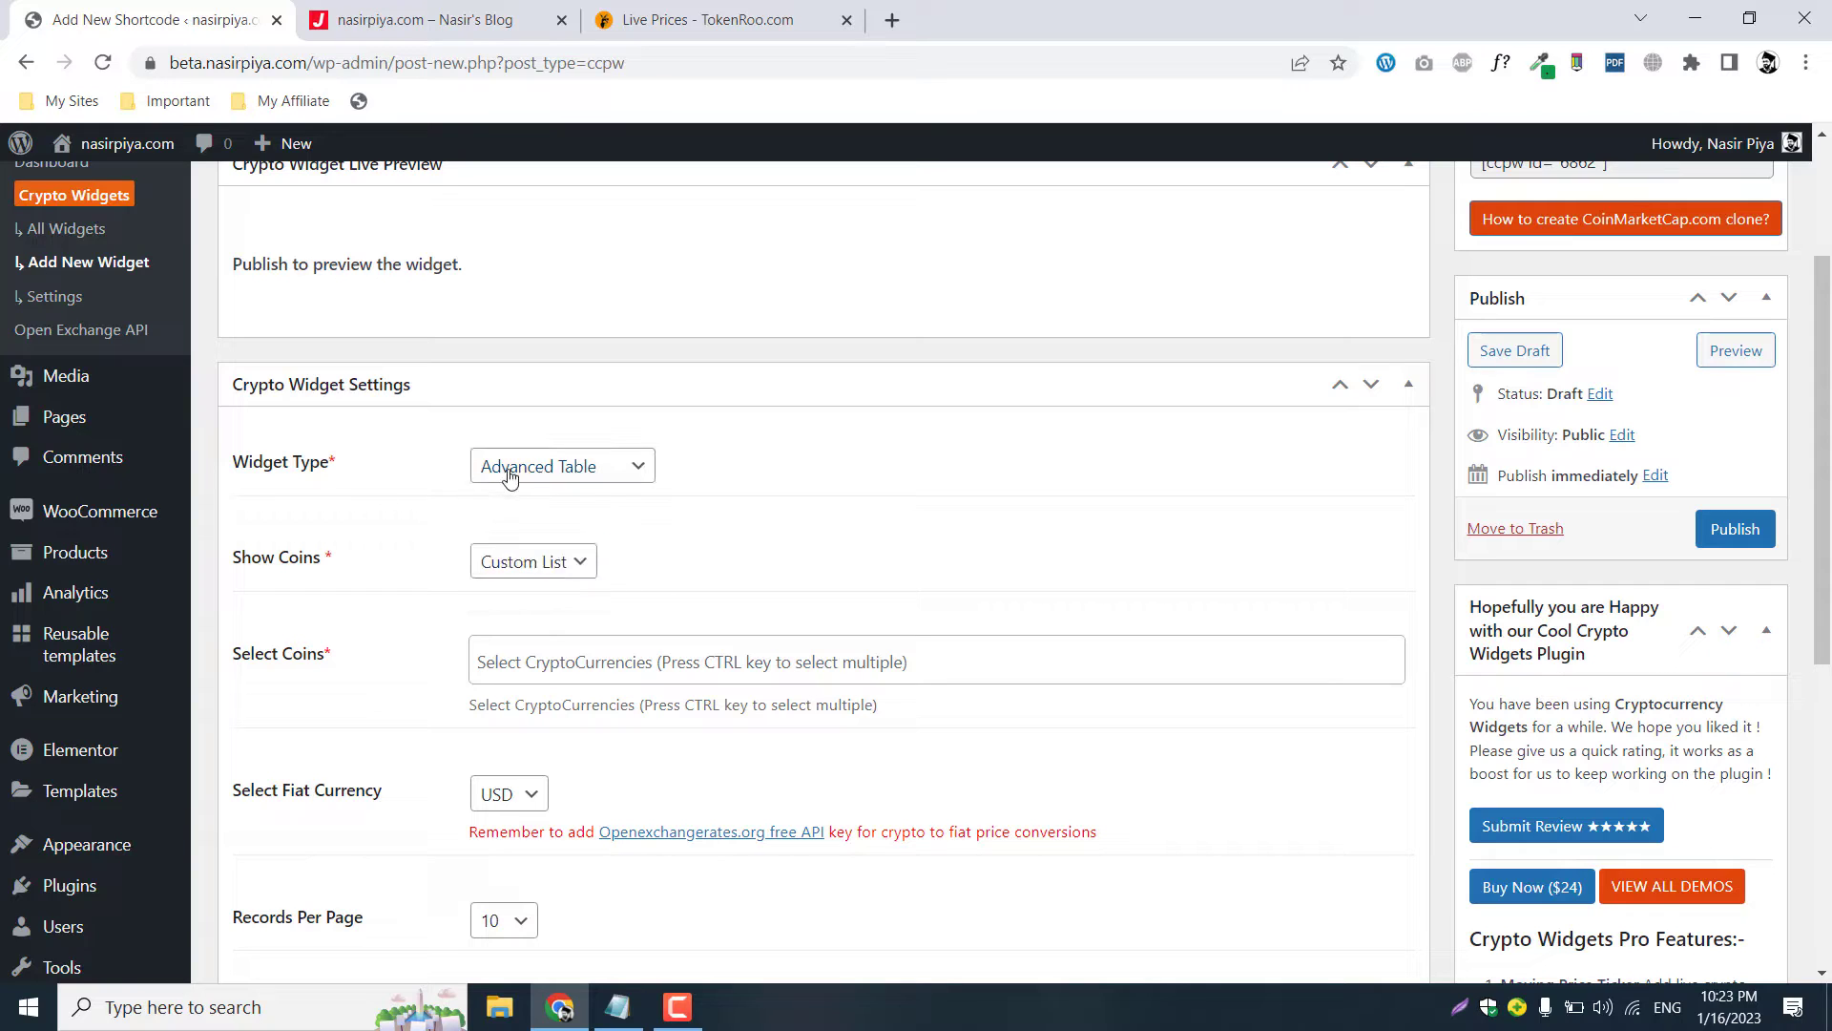
{"action": "left_click", "coordinate": [531, 465]}
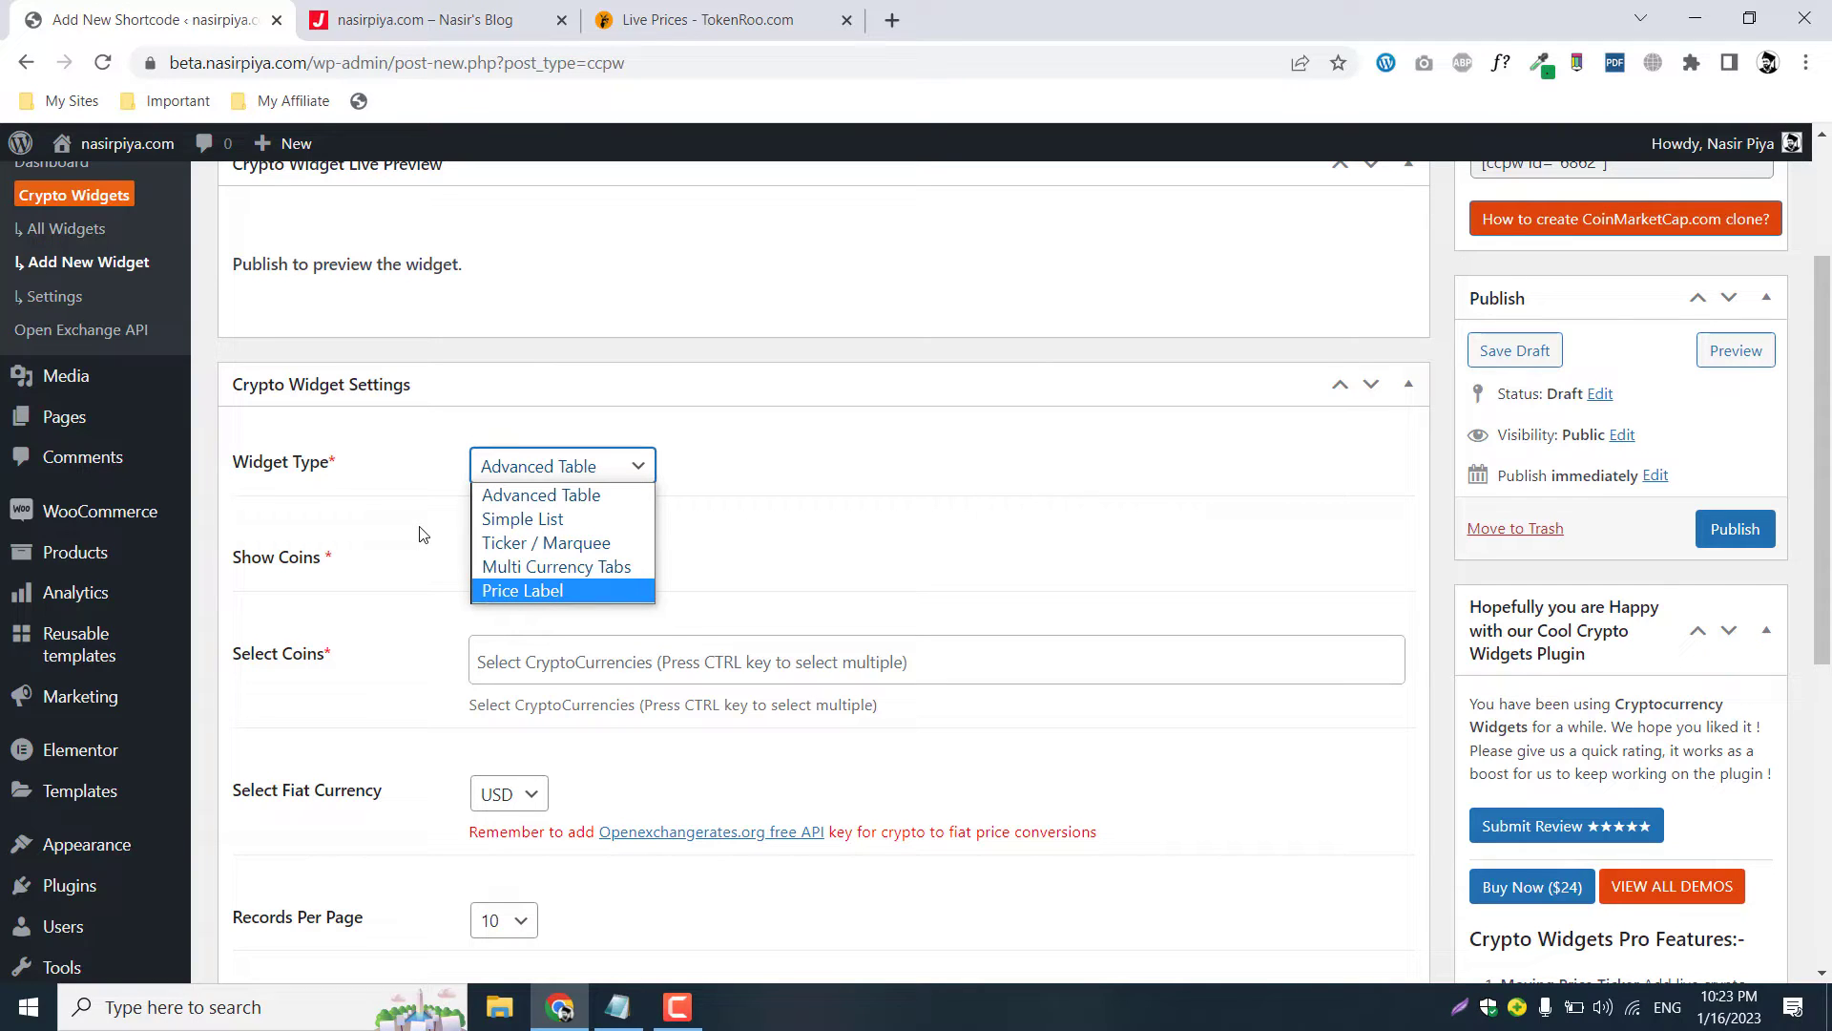
{"action": "left_click", "coordinate": [527, 494]}
{"action": "left_click", "coordinate": [410, 19]}
{"action": "left_click", "coordinate": [706, 19]}
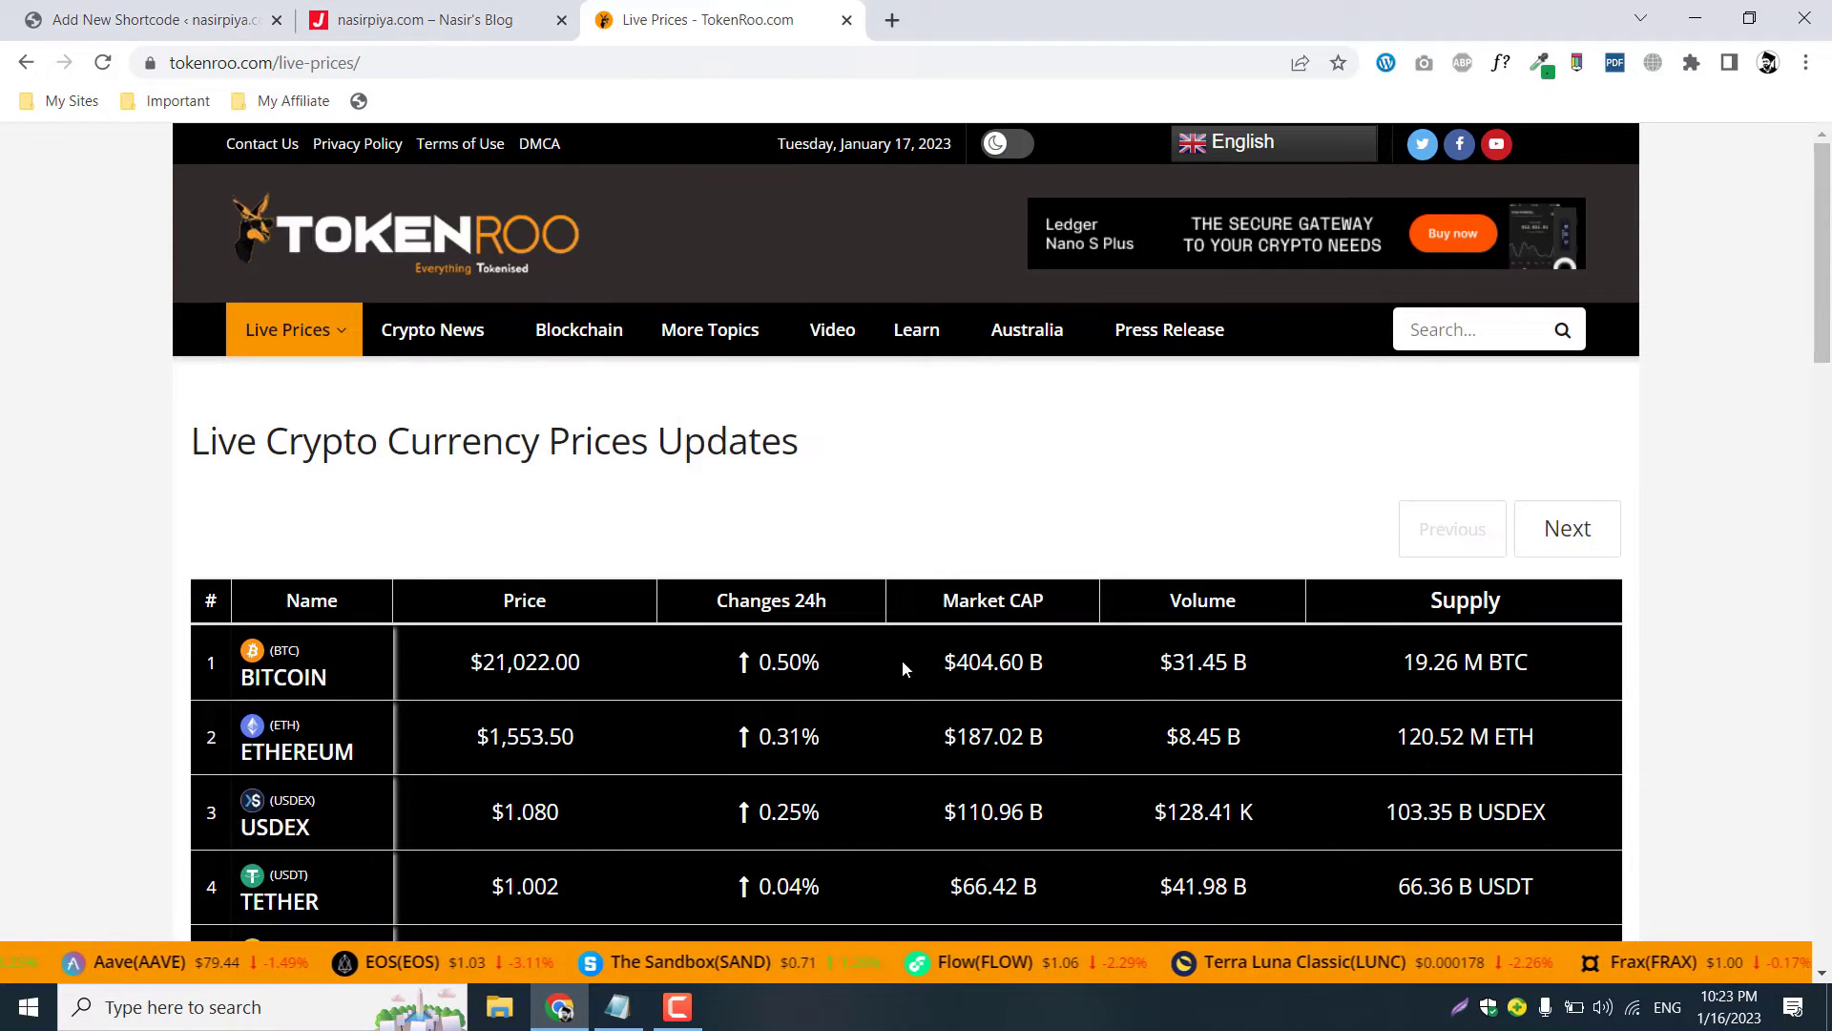
{"action": "left_click", "coordinate": [153, 19]}
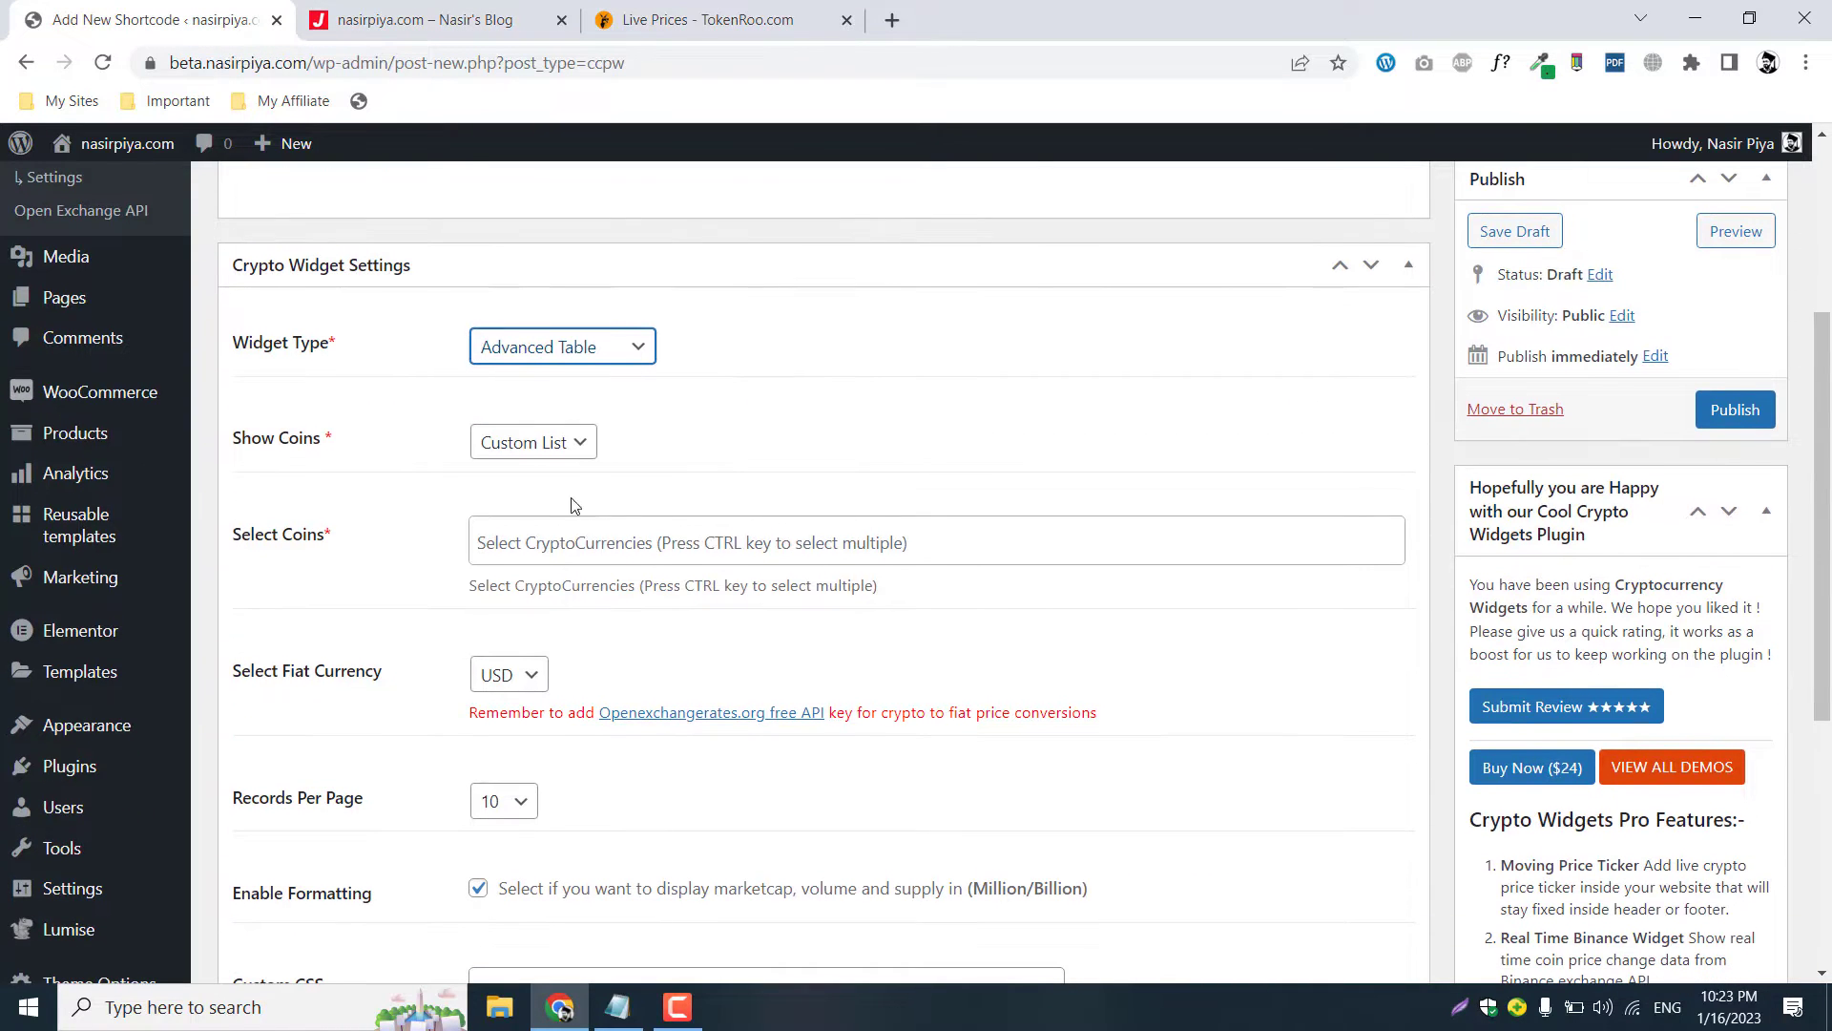
Set the price table to show the Top 100 coins with USD as the fiat currency.
{"action": "left_click", "coordinate": [547, 458]}
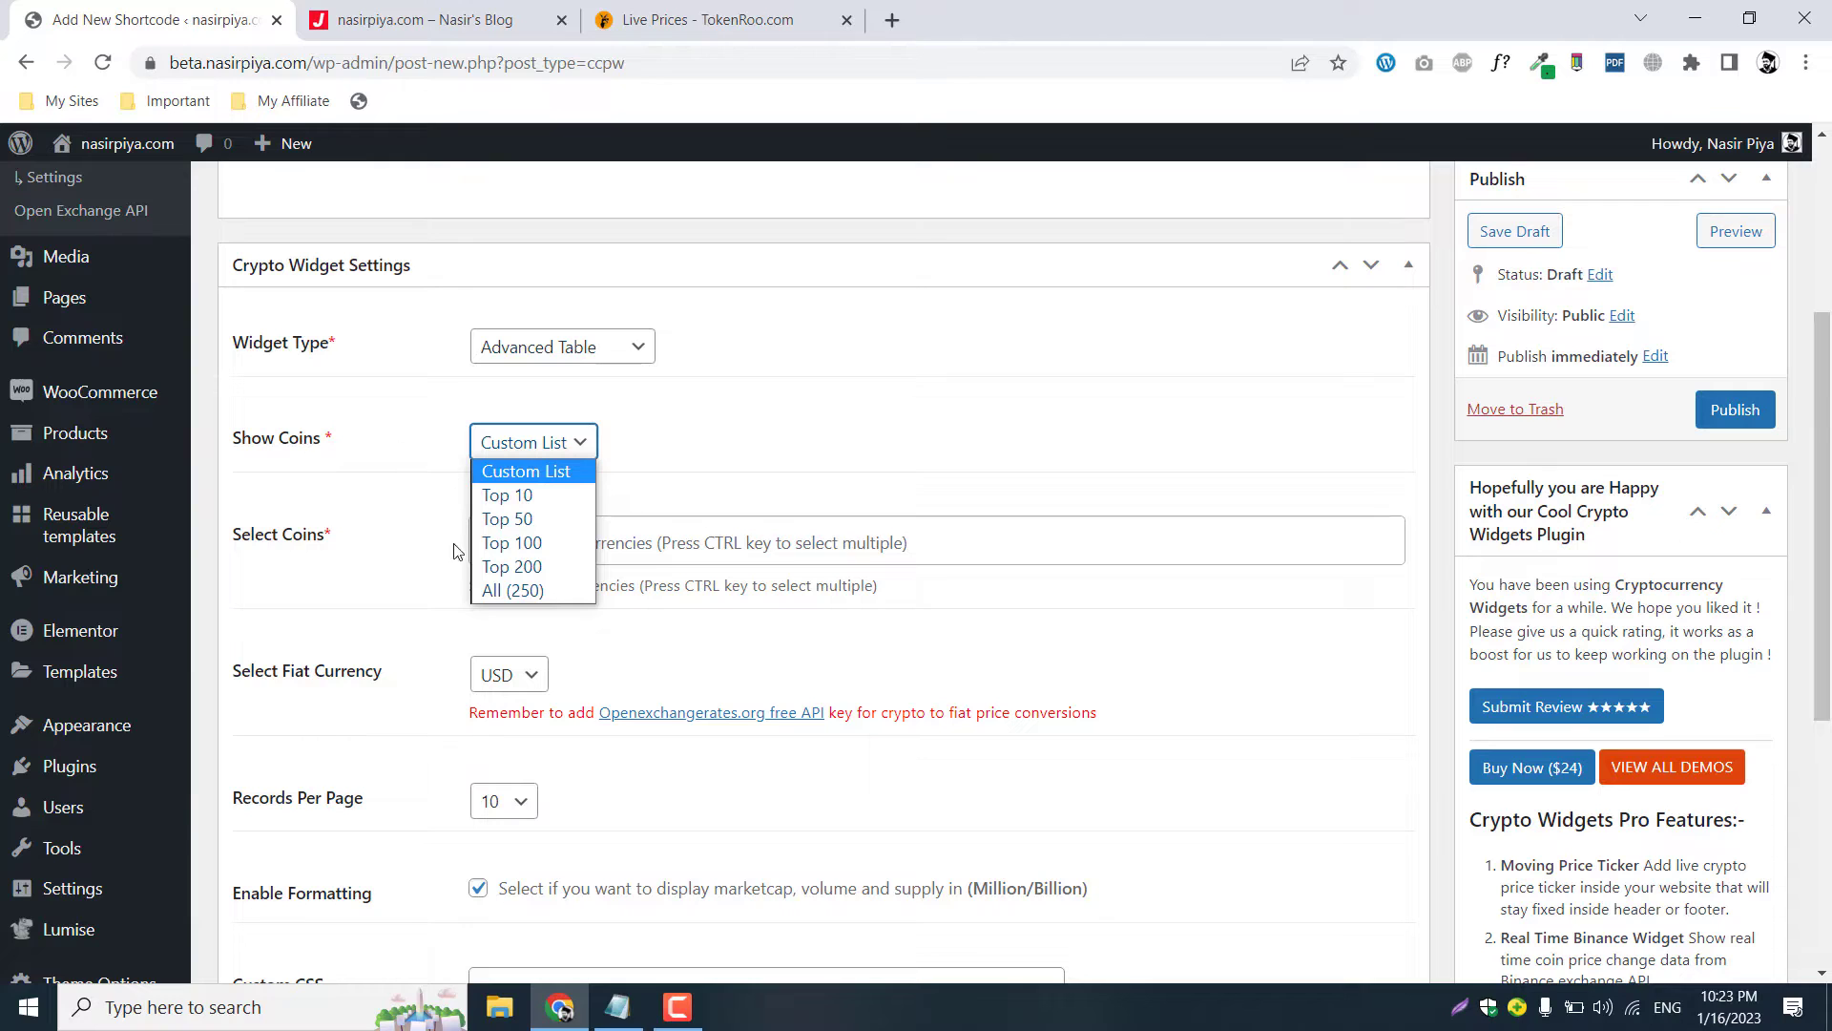
{"action": "left_click", "coordinate": [529, 542]}
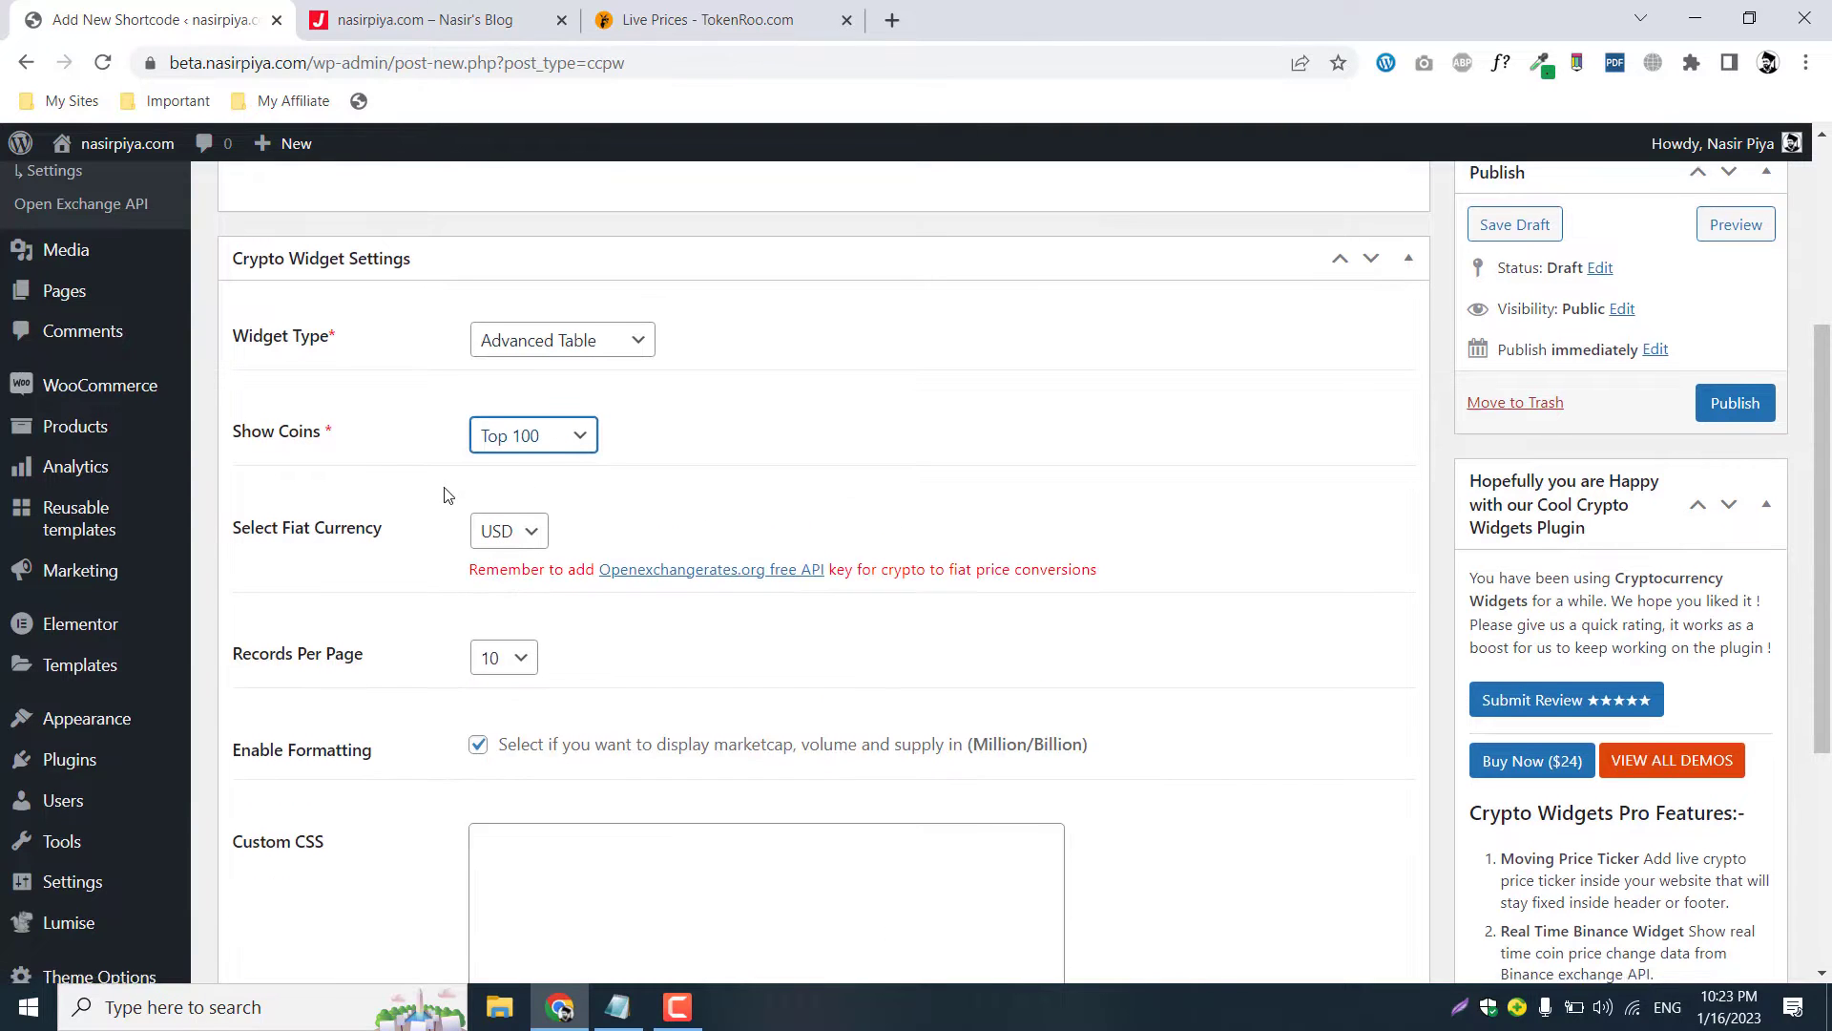
{"action": "scroll", "coordinate": [496, 478], "scroll_direction": "down", "scroll_amount": 1}
{"action": "left_click", "coordinate": [506, 420]}
{"action": "left_click", "coordinate": [497, 449]}
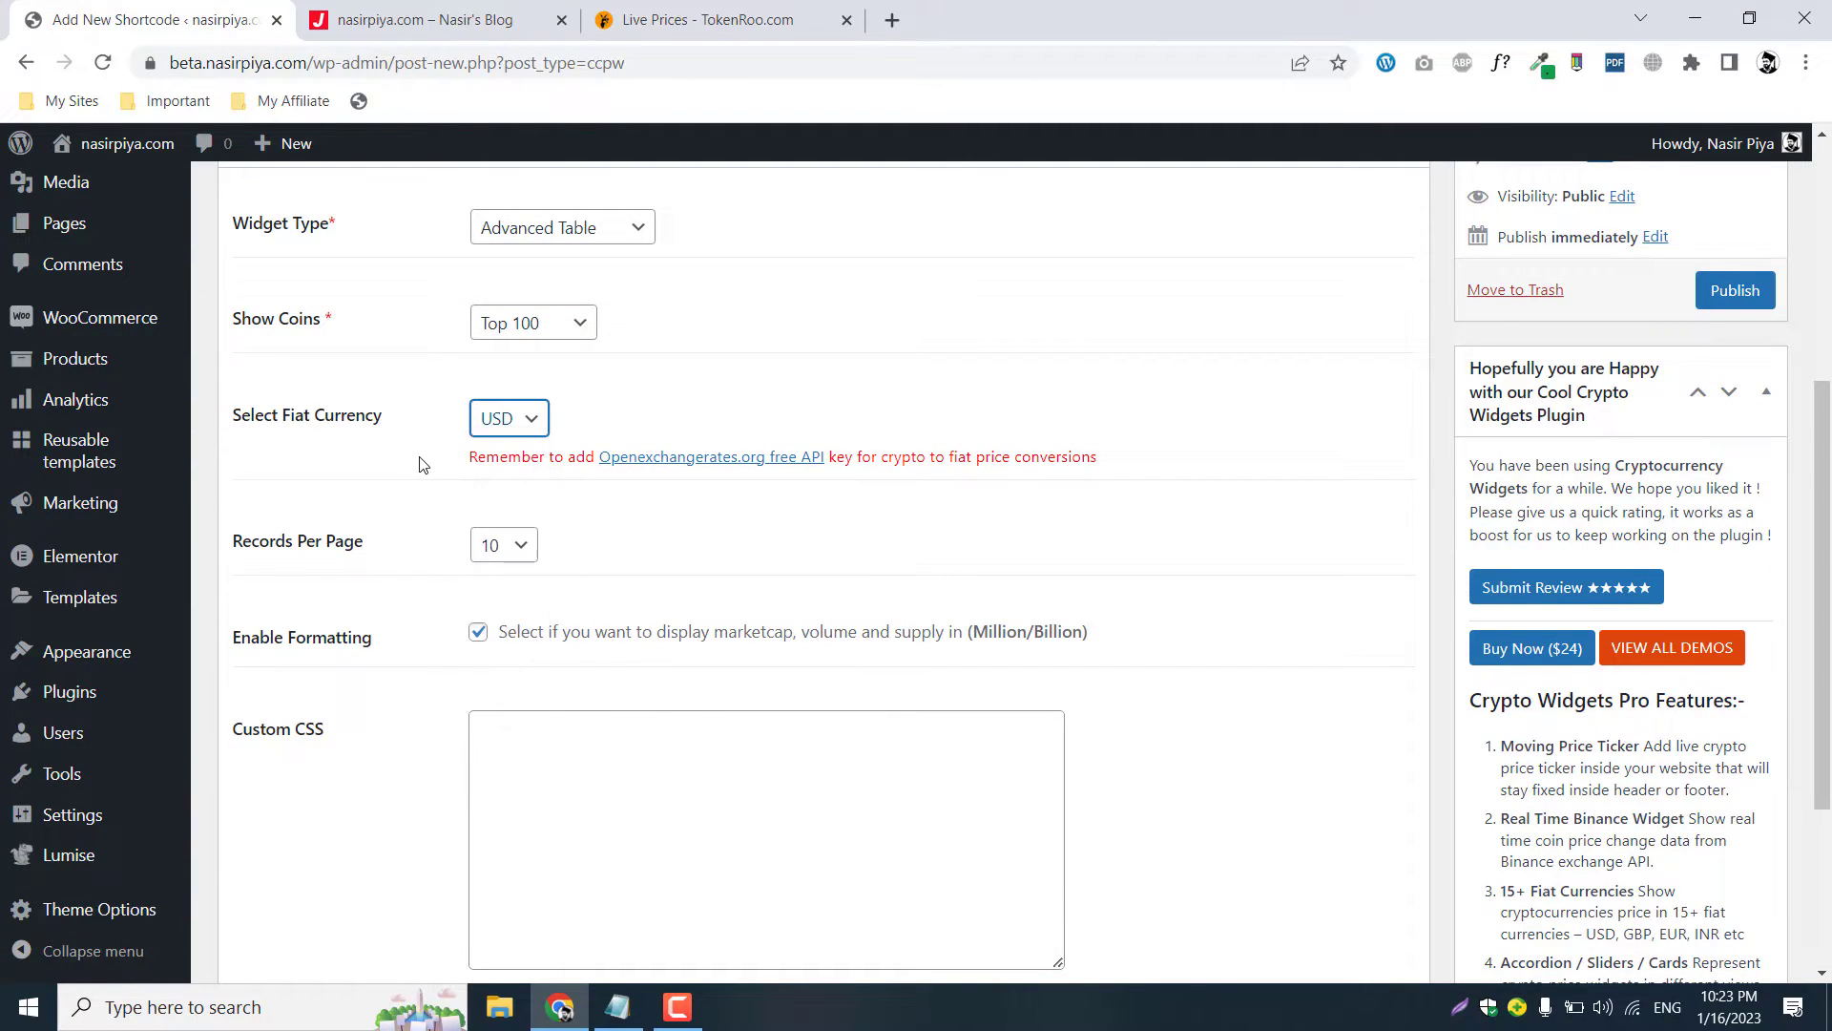
{"action": "scroll", "coordinate": [480, 454], "scroll_direction": "down", "scroll_amount": 1}
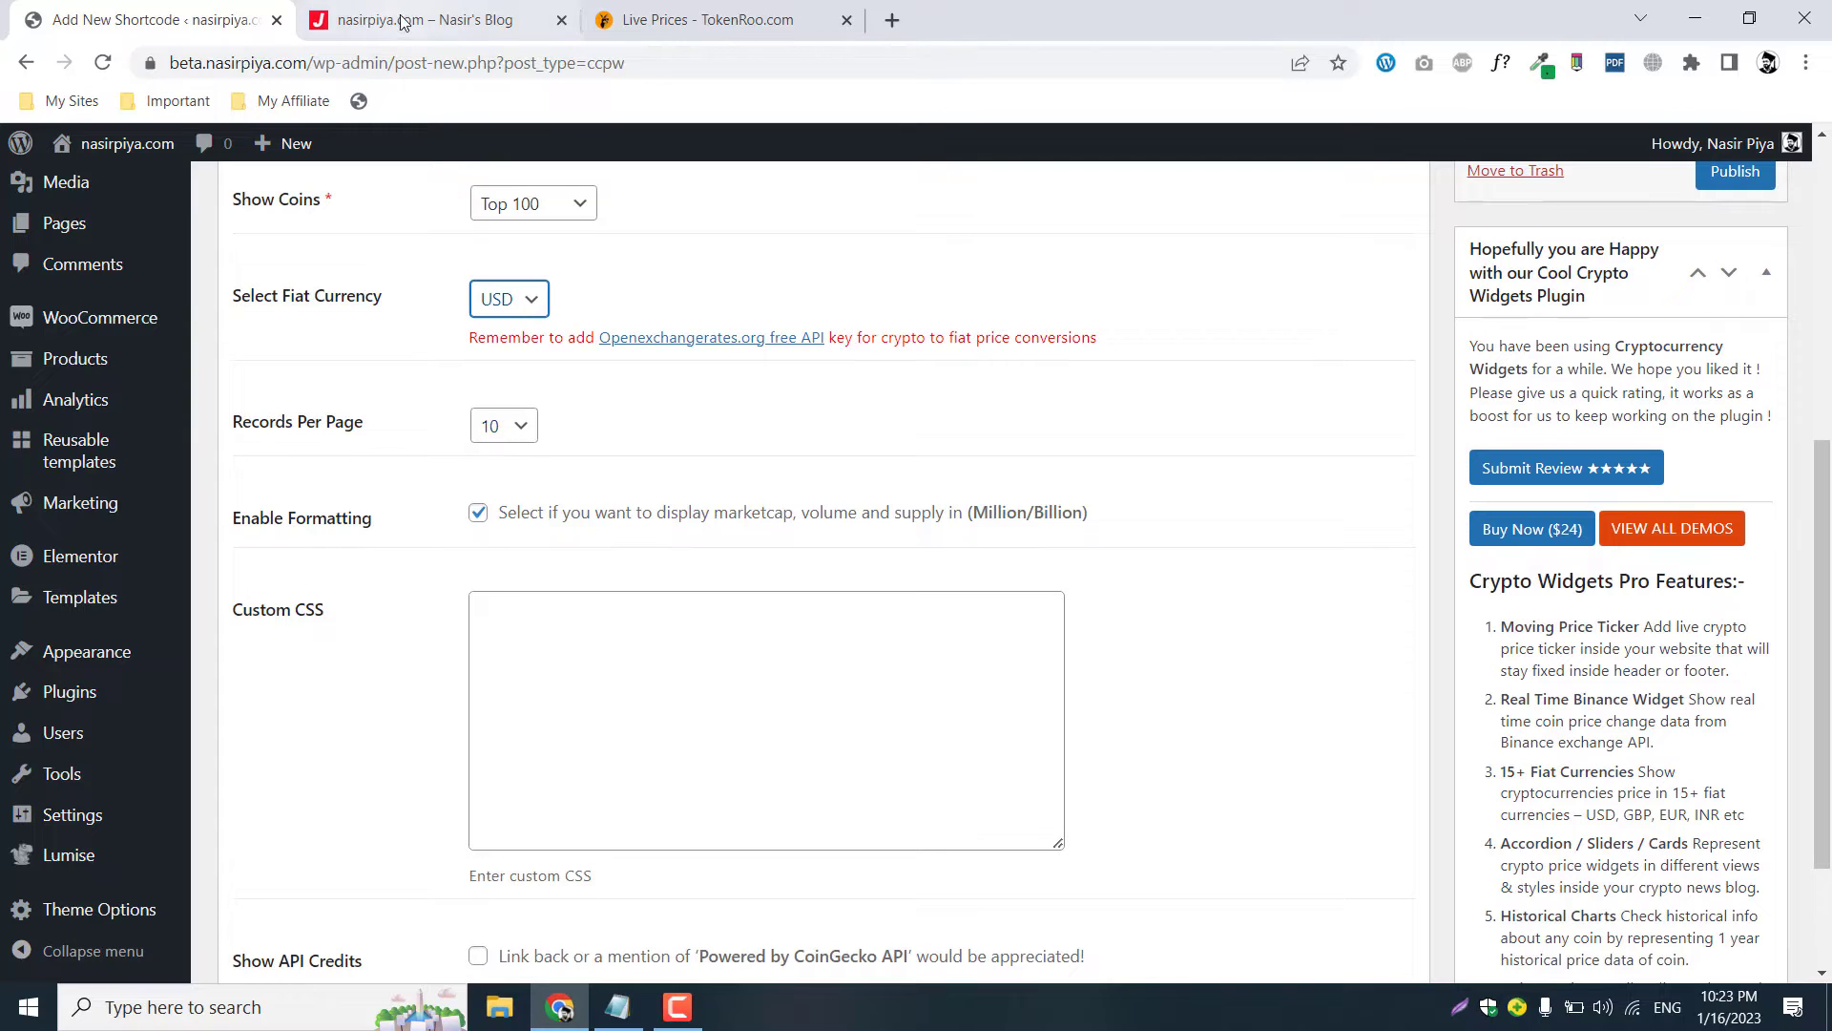
Check how many coins TokenRoo lists per page and set the widget's Records Per Page to 25.
{"action": "left_click", "coordinate": [706, 20]}
{"action": "scroll", "coordinate": [703, 655], "scroll_direction": "down", "scroll_amount": 5}
{"action": "scroll", "coordinate": [1123, 475], "scroll_direction": "down", "scroll_amount": 15}
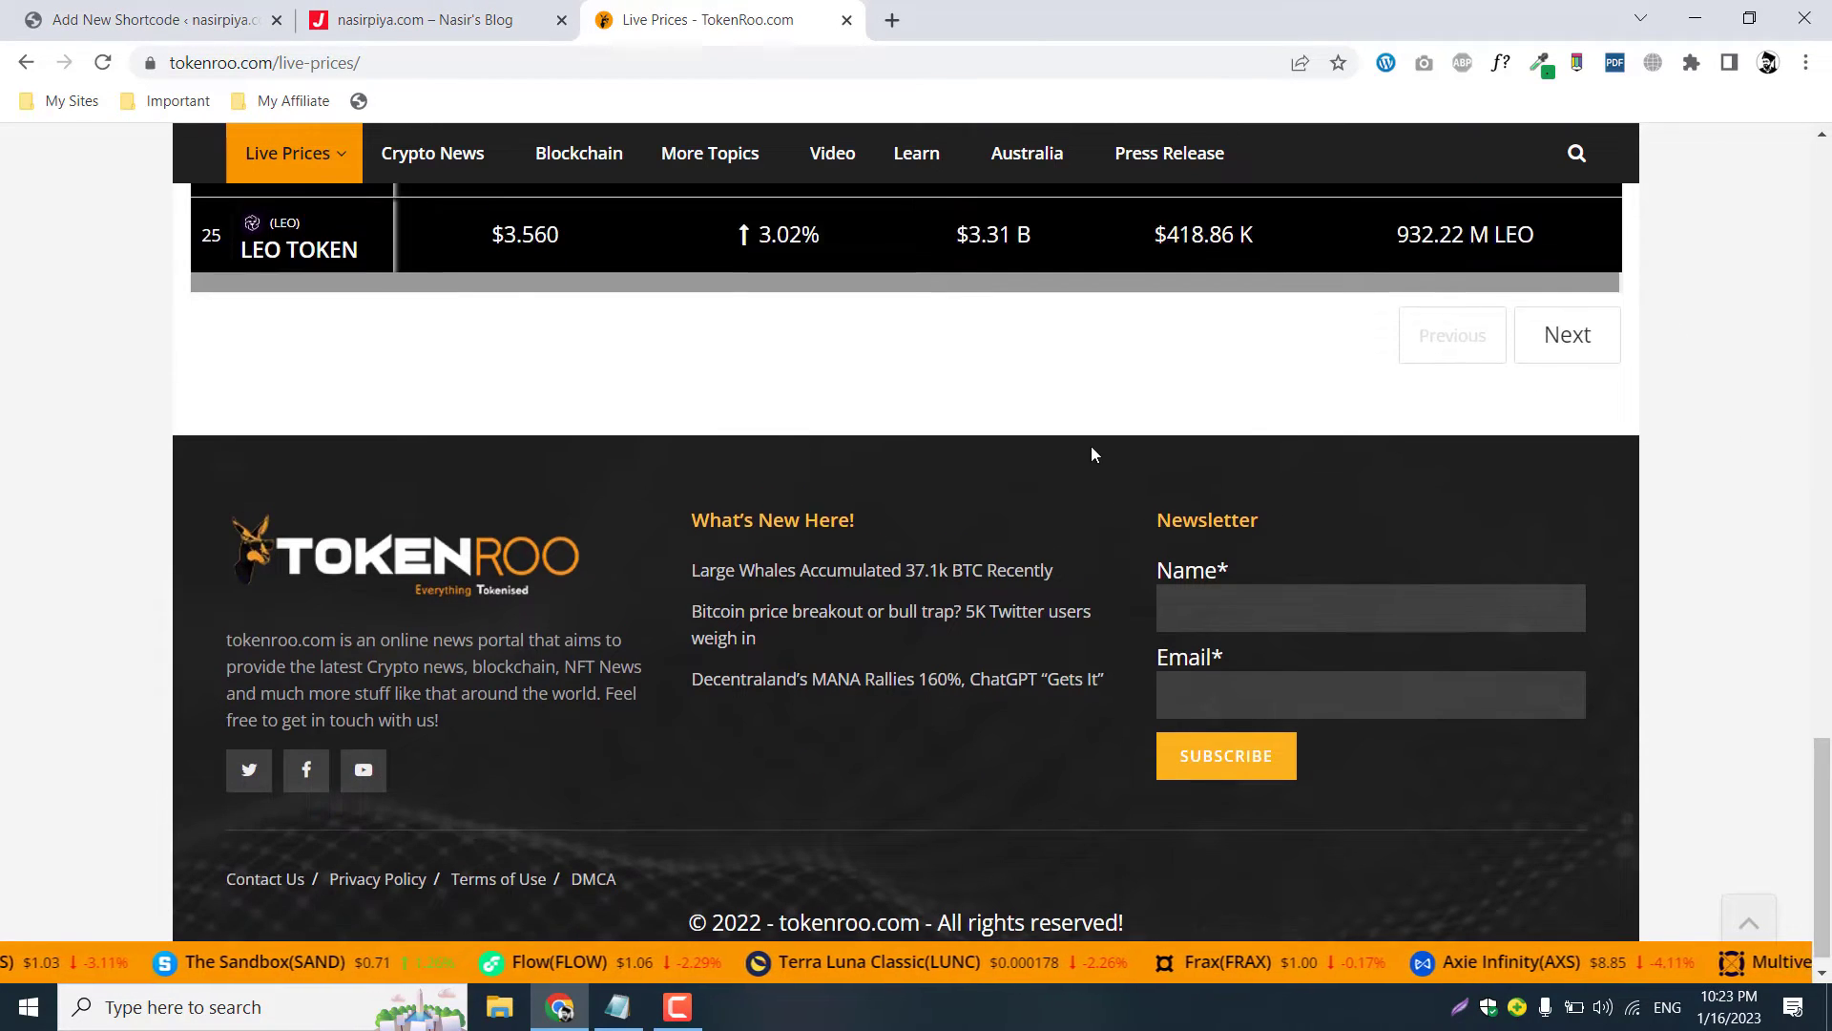
{"action": "scroll", "coordinate": [1091, 445], "scroll_direction": "up", "scroll_amount": 20}
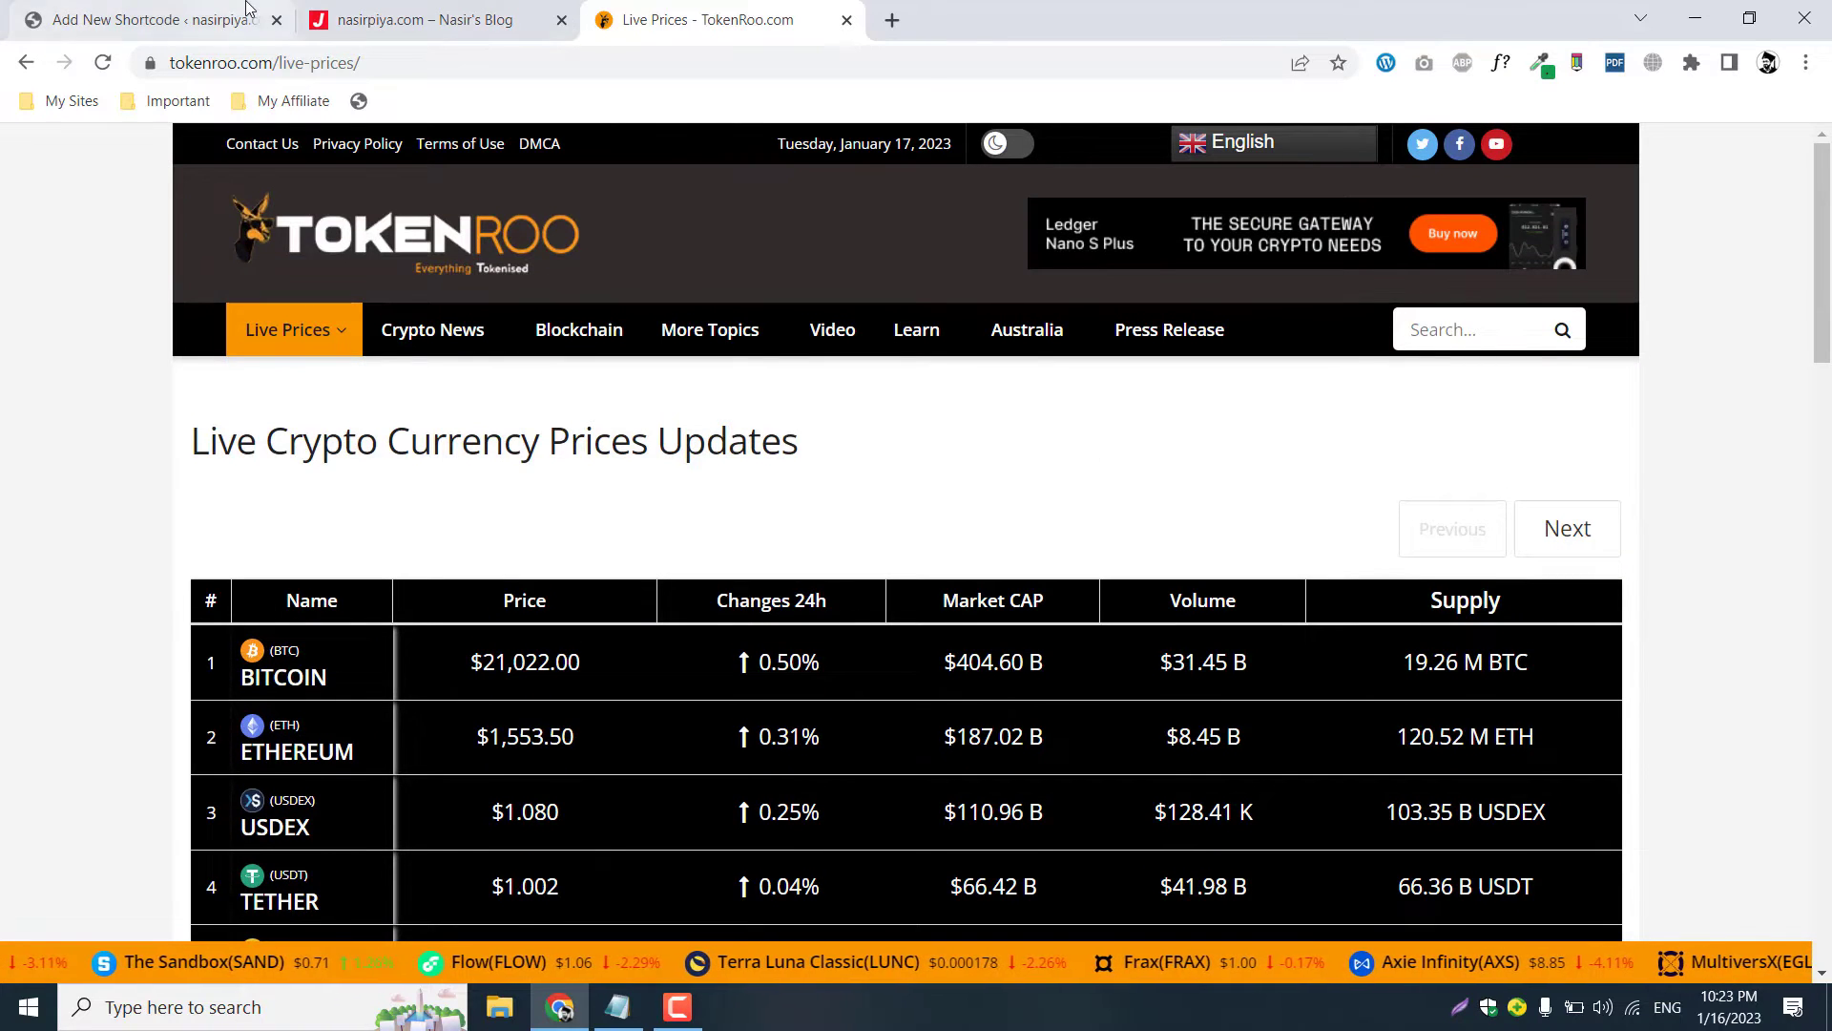
{"action": "left_click", "coordinate": [153, 20]}
{"action": "left_click", "coordinate": [496, 429]}
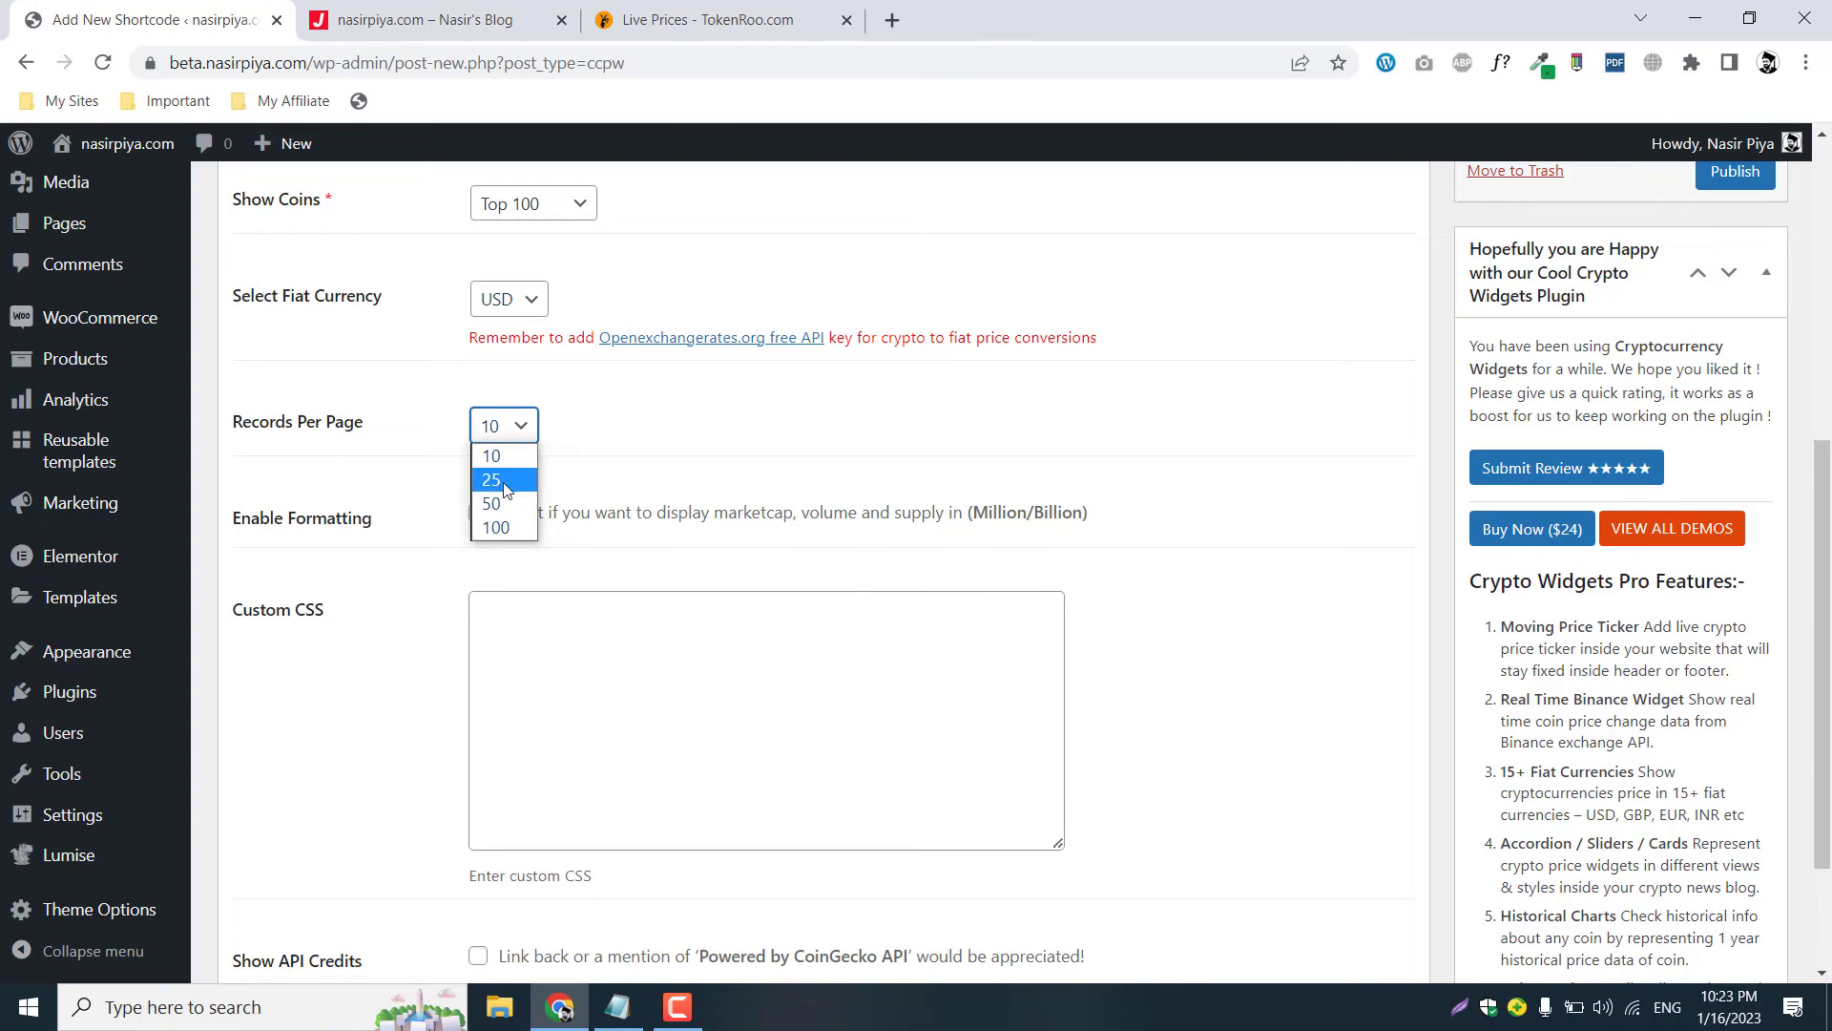
{"action": "left_click", "coordinate": [492, 483]}
{"action": "scroll", "coordinate": [1193, 521], "scroll_direction": "up", "scroll_amount": 5}
{"action": "scroll", "coordinate": [1193, 521], "scroll_direction": "down", "scroll_amount": 8}
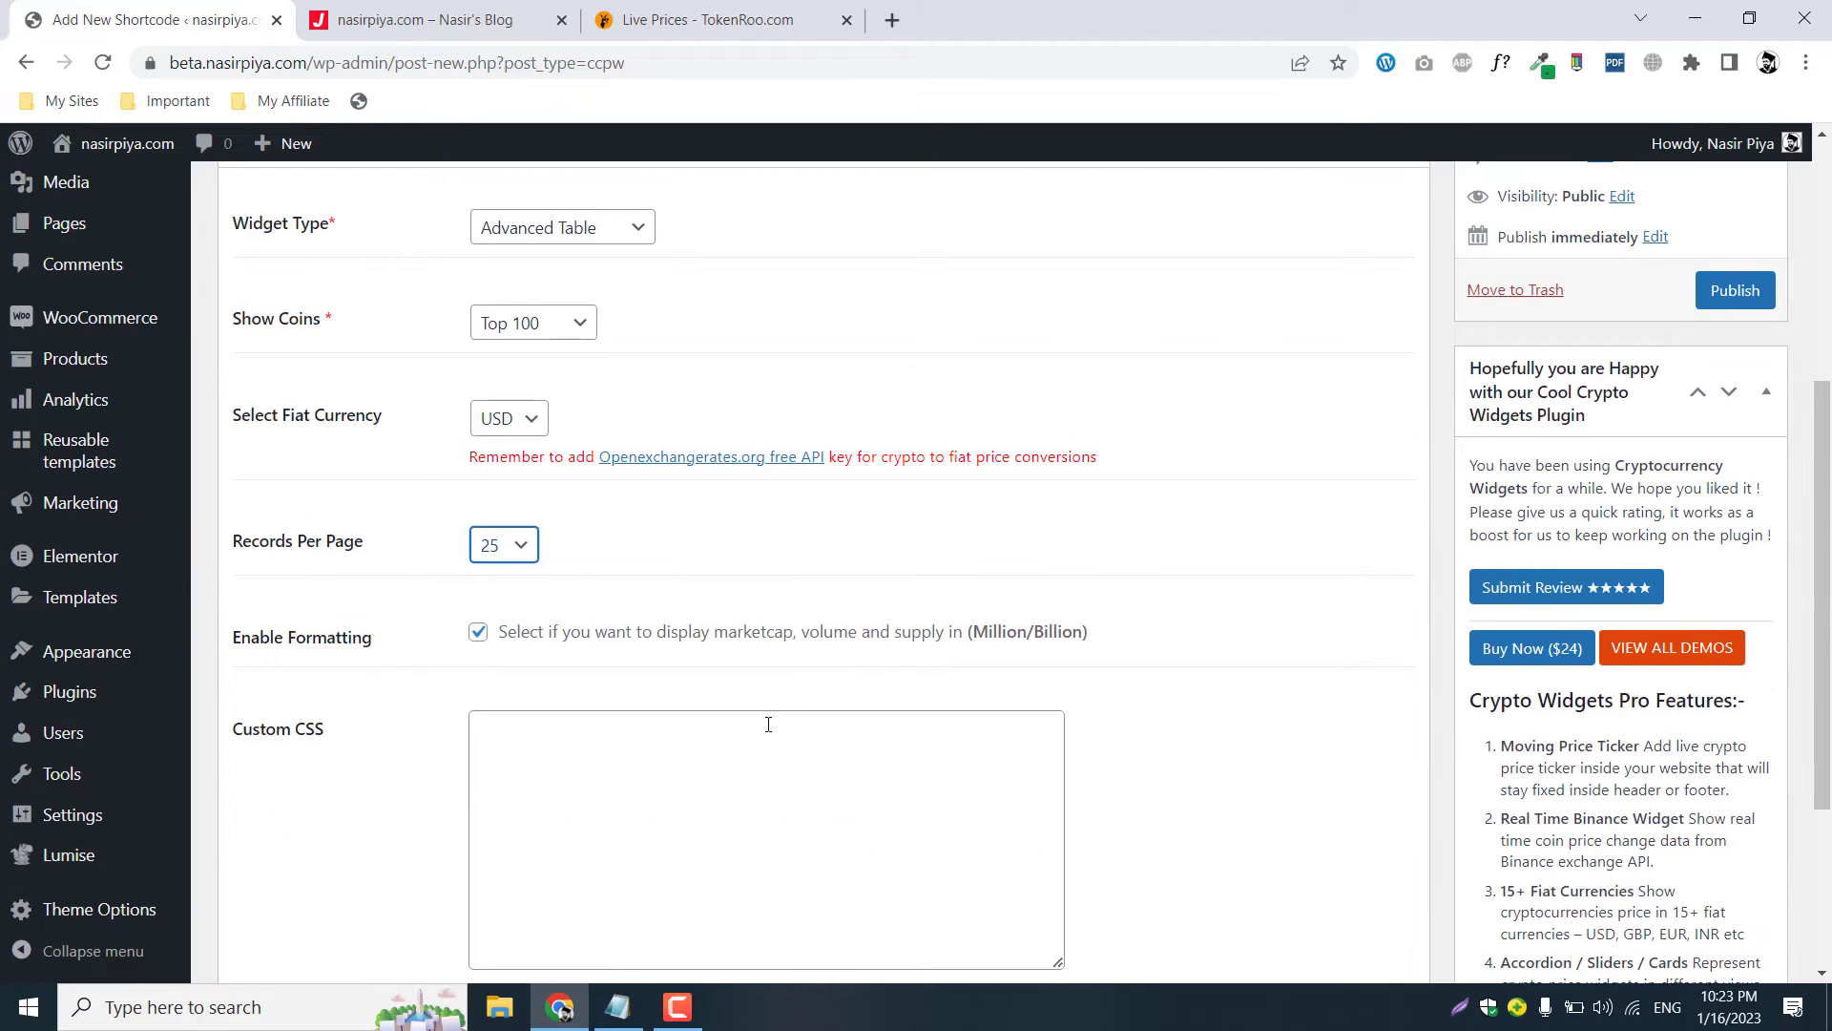
Publish the Prices widget and review the coin table in its live preview.
{"action": "scroll", "coordinate": [785, 647], "scroll_direction": "up", "scroll_amount": 7}
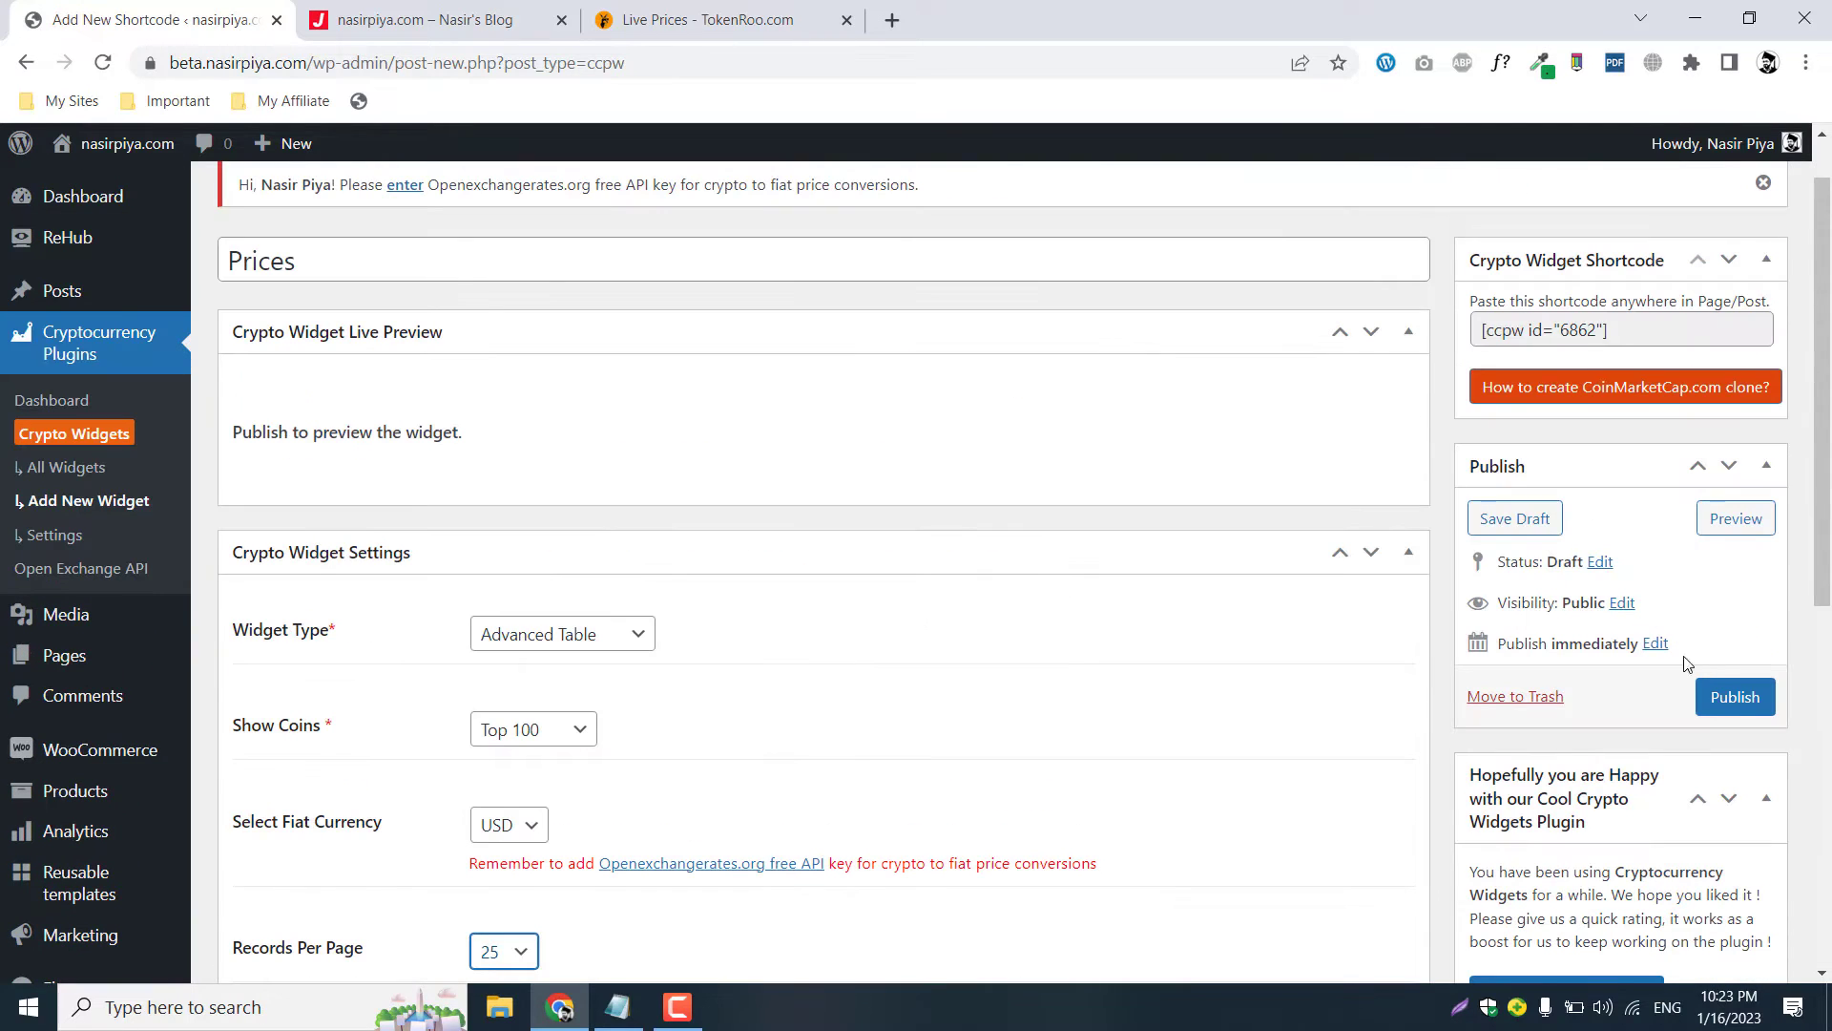
{"action": "left_click", "coordinate": [1734, 696]}
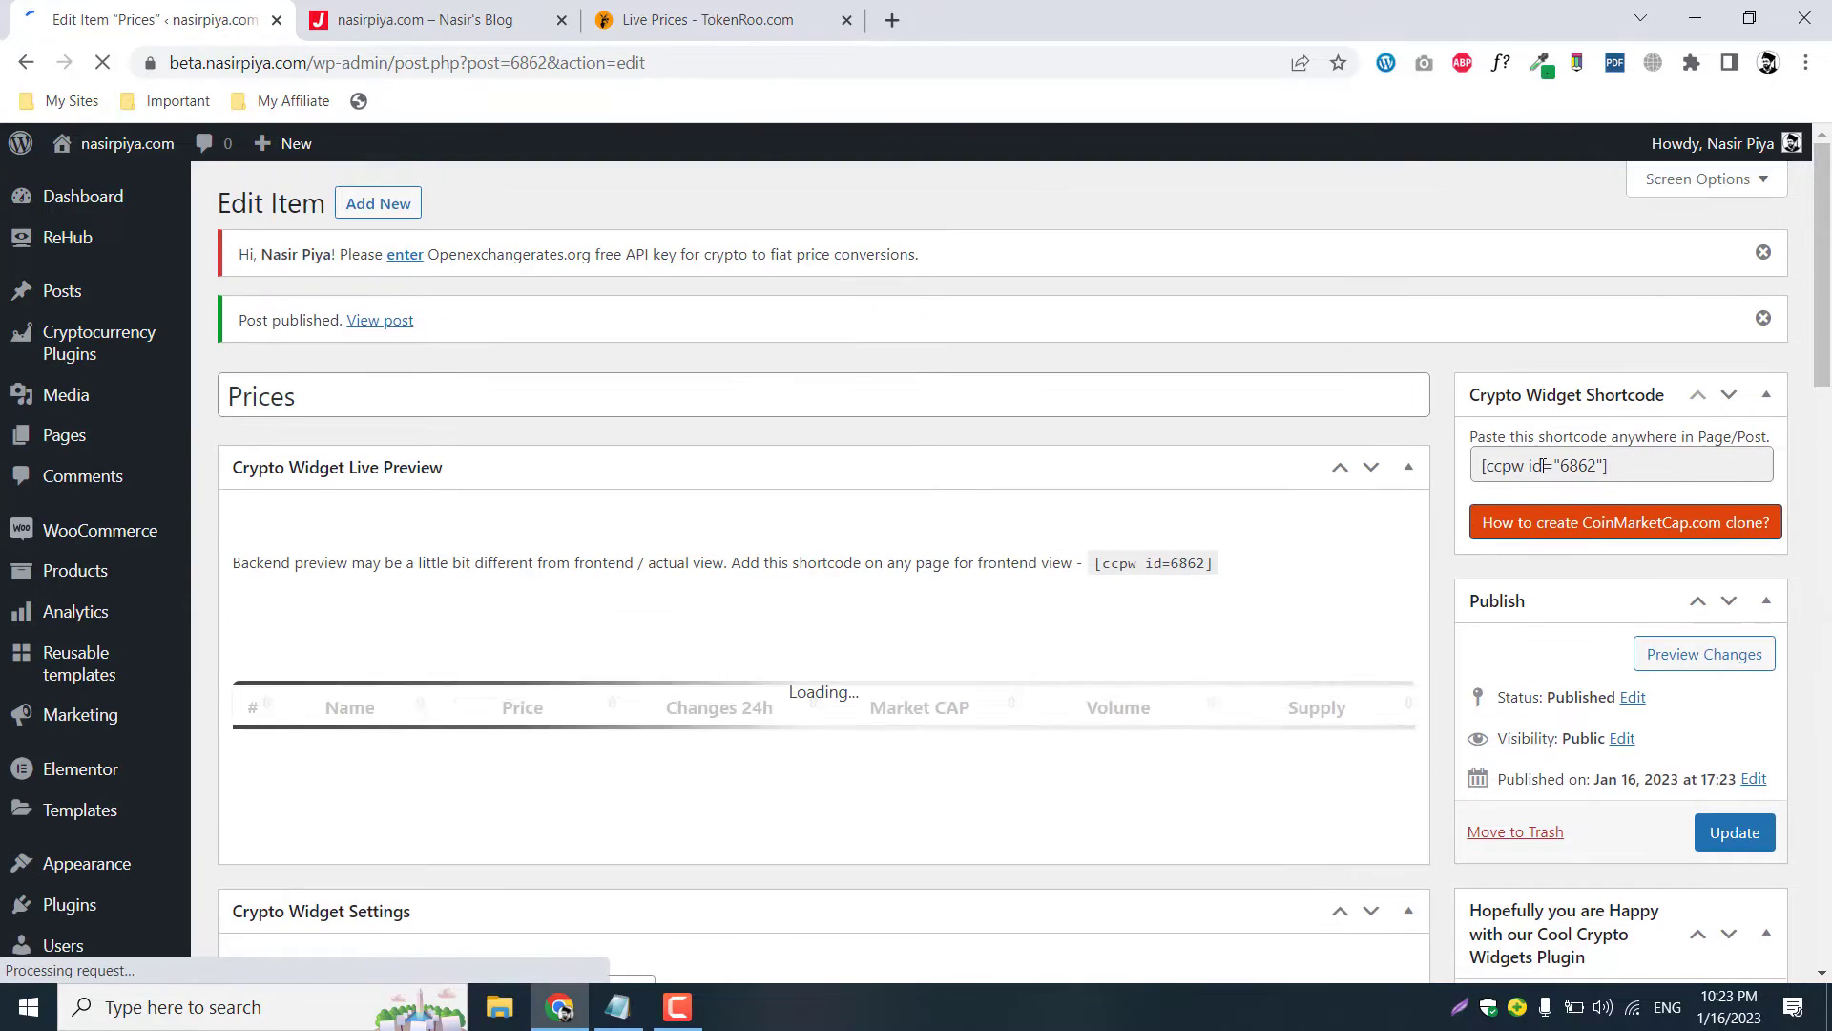
{"action": "scroll", "coordinate": [816, 668], "scroll_direction": "down", "scroll_amount": 5}
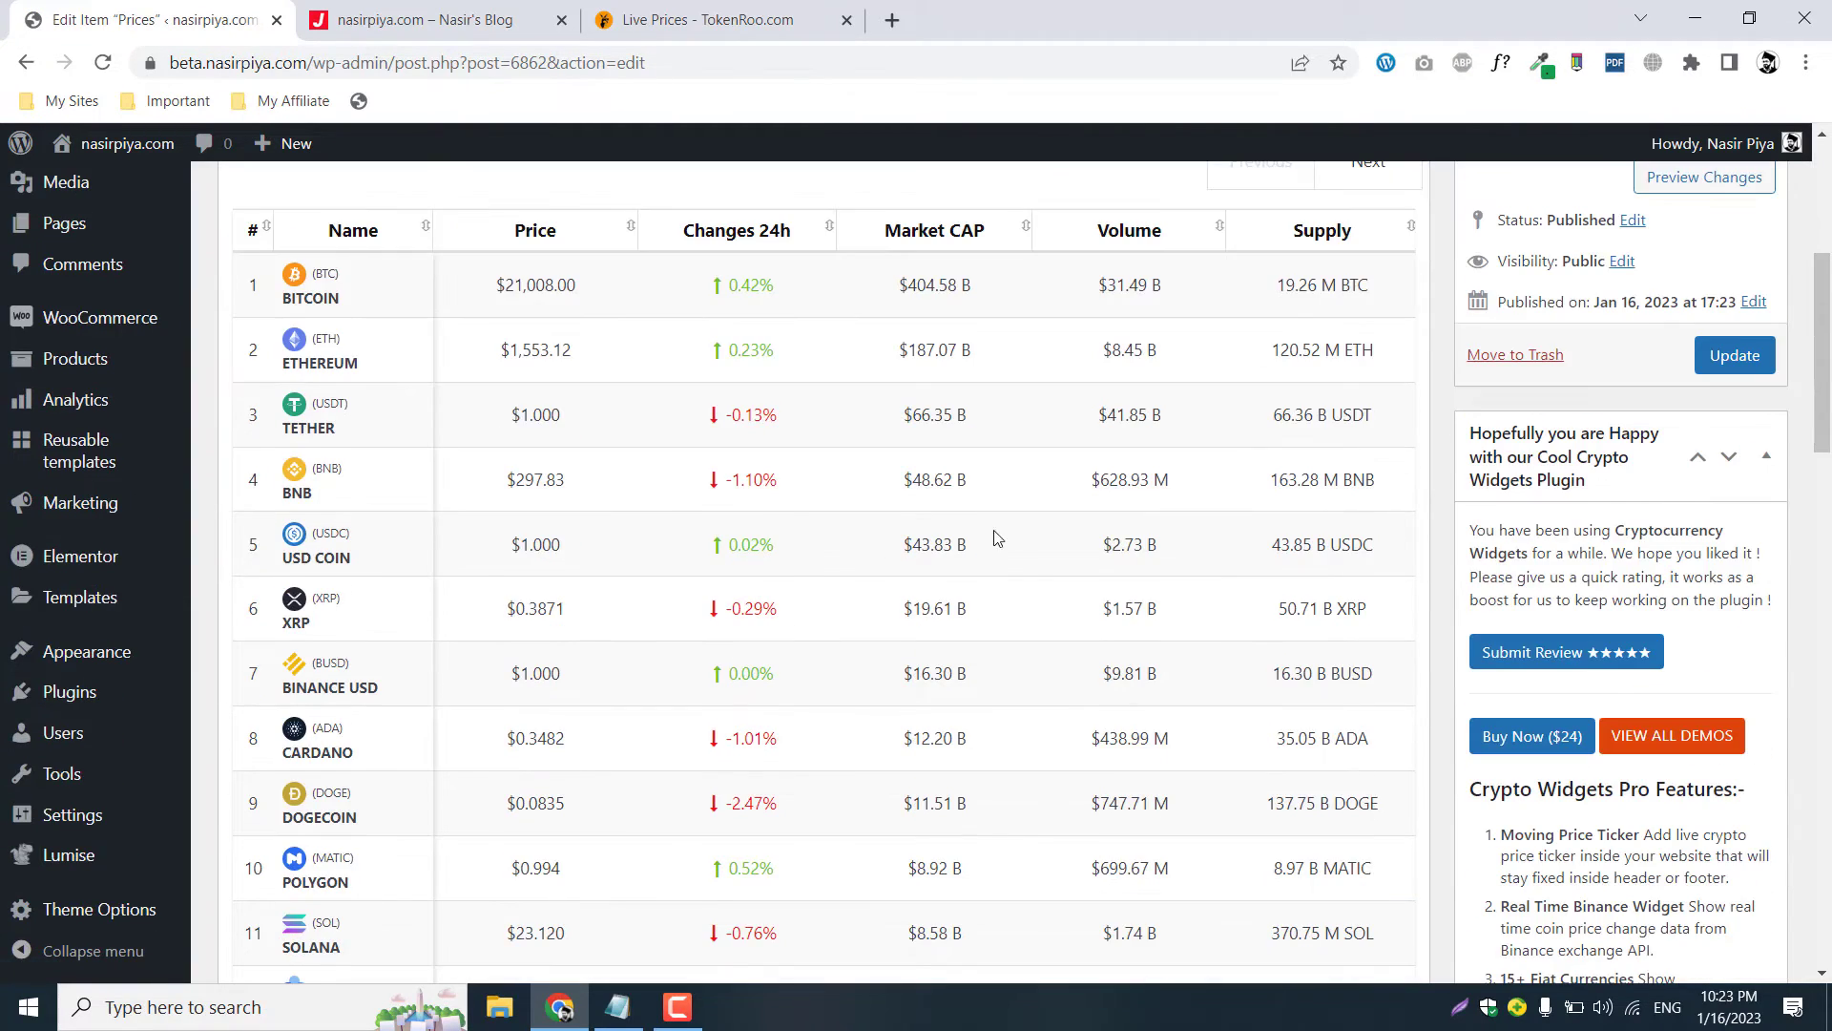
{"action": "scroll", "coordinate": [810, 666], "scroll_direction": "up", "scroll_amount": 5}
{"action": "scroll", "coordinate": [810, 665], "scroll_direction": "down", "scroll_amount": 2}
{"action": "scroll", "coordinate": [780, 696], "scroll_direction": "up", "scroll_amount": 2}
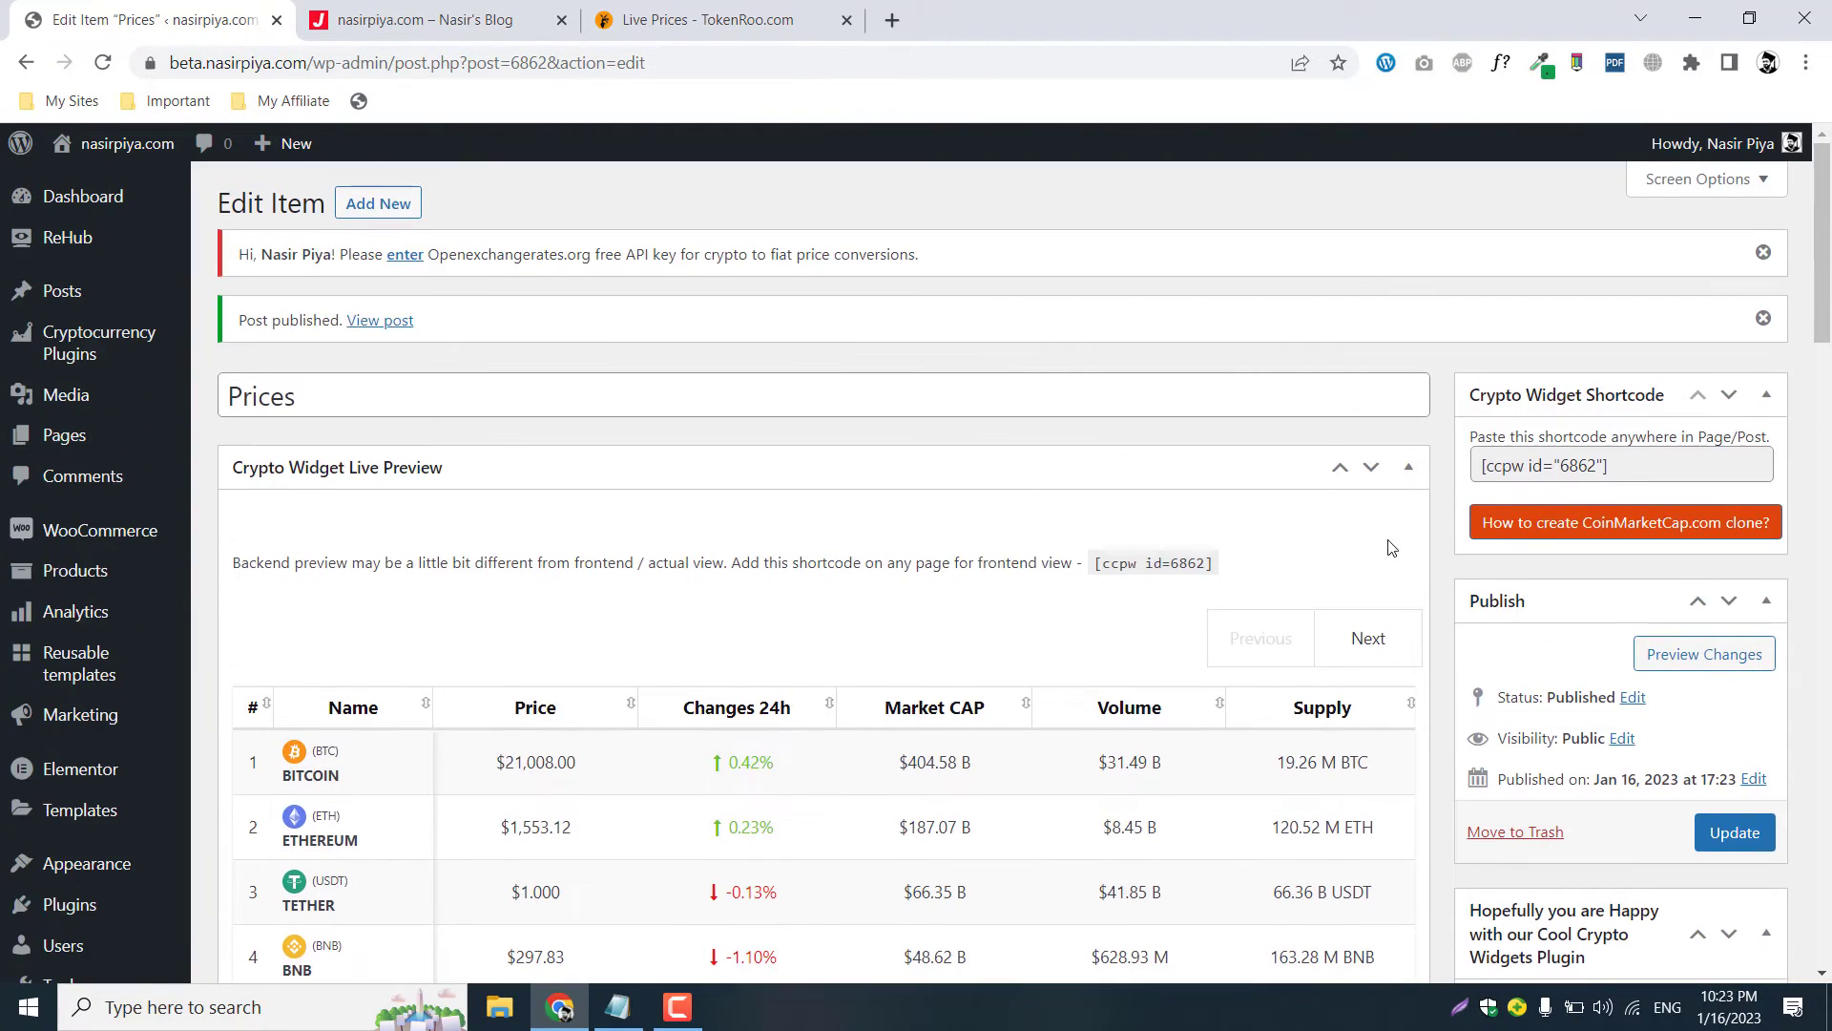
Copy the Prices widget's shortcode [ccpw id="6862"].
{"action": "left_click", "coordinate": [1550, 463]}
{"action": "left_click", "coordinate": [1548, 466]}
{"action": "left_click", "coordinate": [1545, 468]}
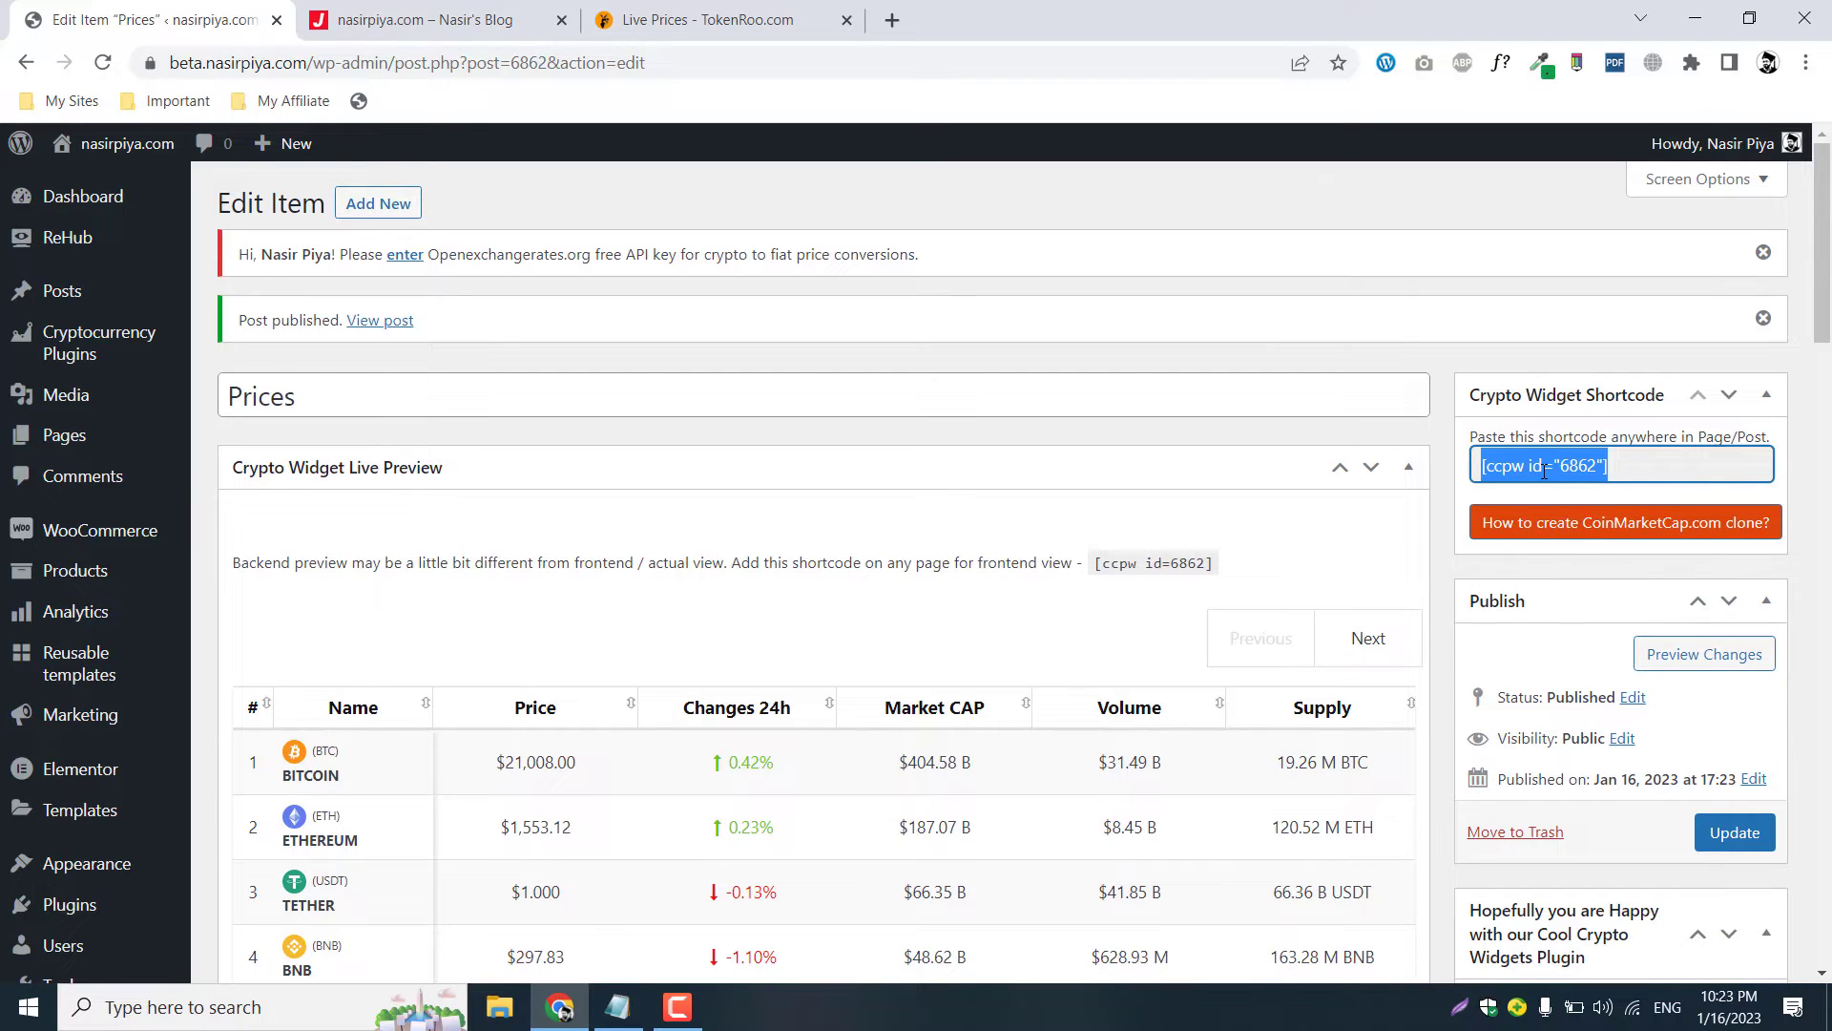
{"action": "right_click", "coordinate": [1545, 469]}
{"action": "left_click", "coordinate": [1548, 487]}
{"action": "left_click", "coordinate": [811, 323]}
Add a new page in a new browser tab, title it "Live Prices" and paste the shortcode [ccpw id="6862"] into its content.
{"action": "mouse_move", "coordinate": [64, 435]}
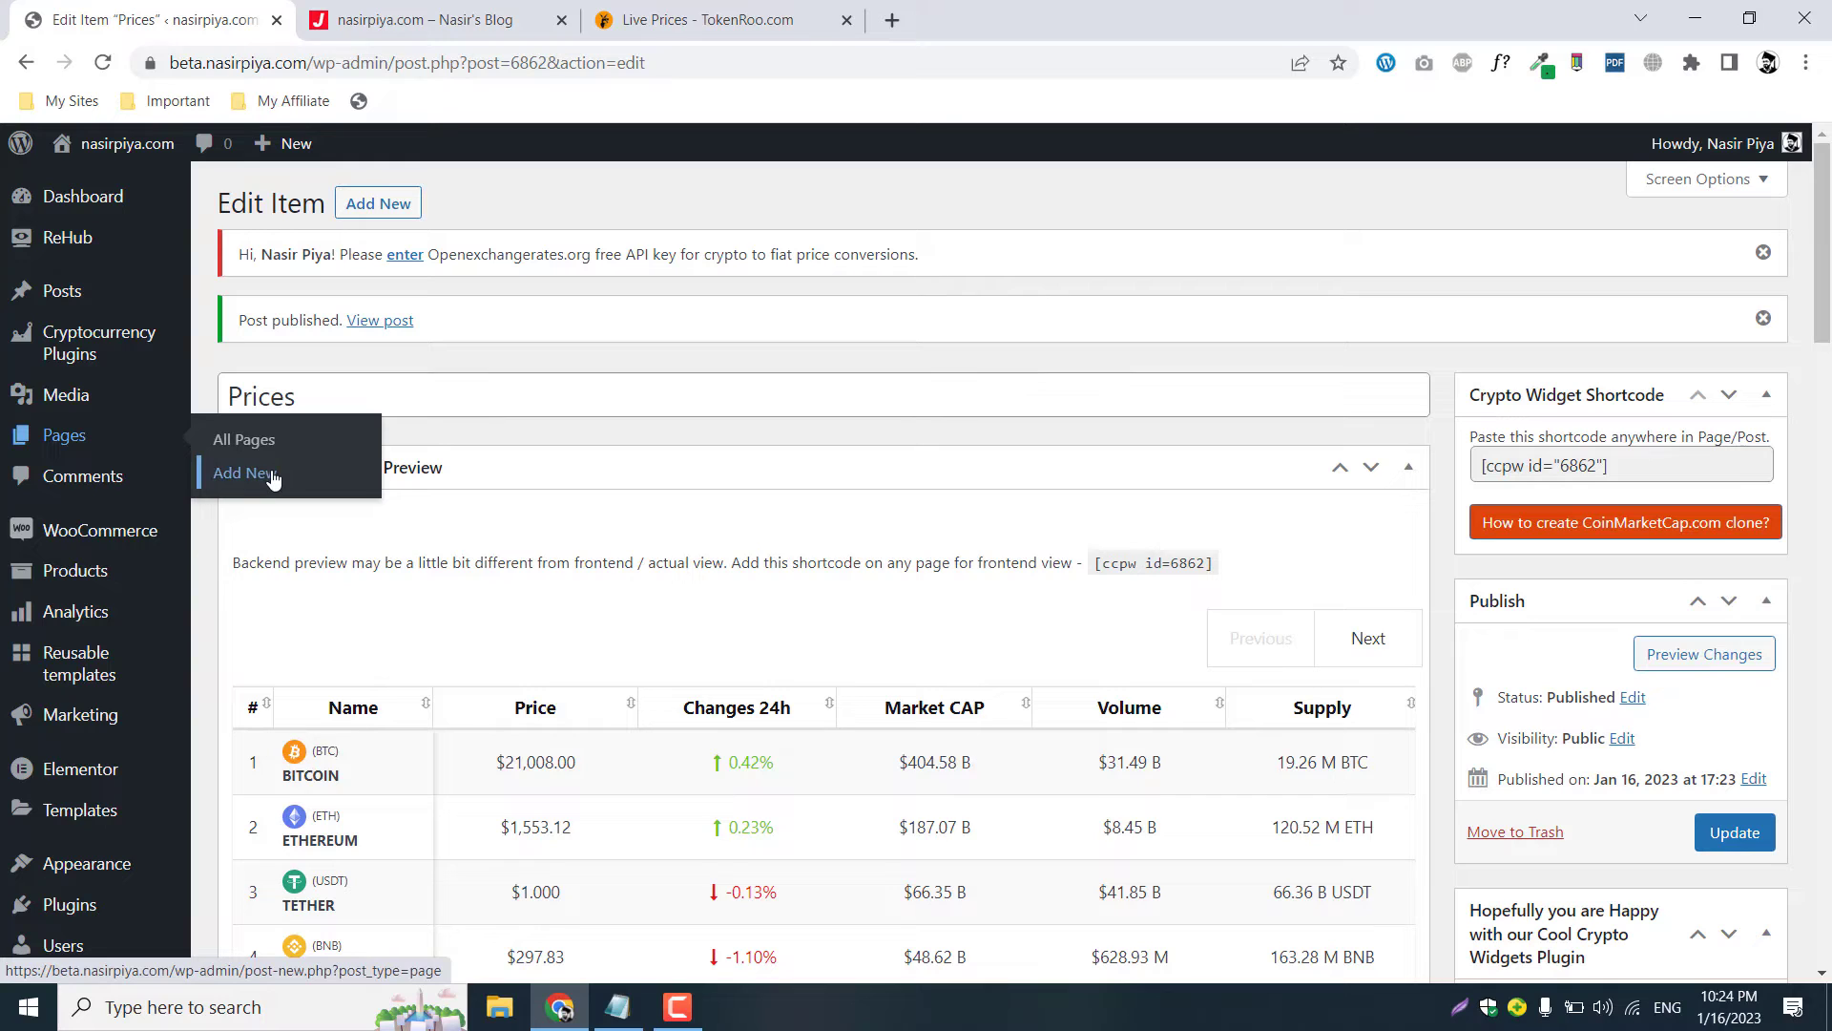
{"action": "right_click", "coordinate": [272, 477]}
{"action": "left_click", "coordinate": [329, 487]}
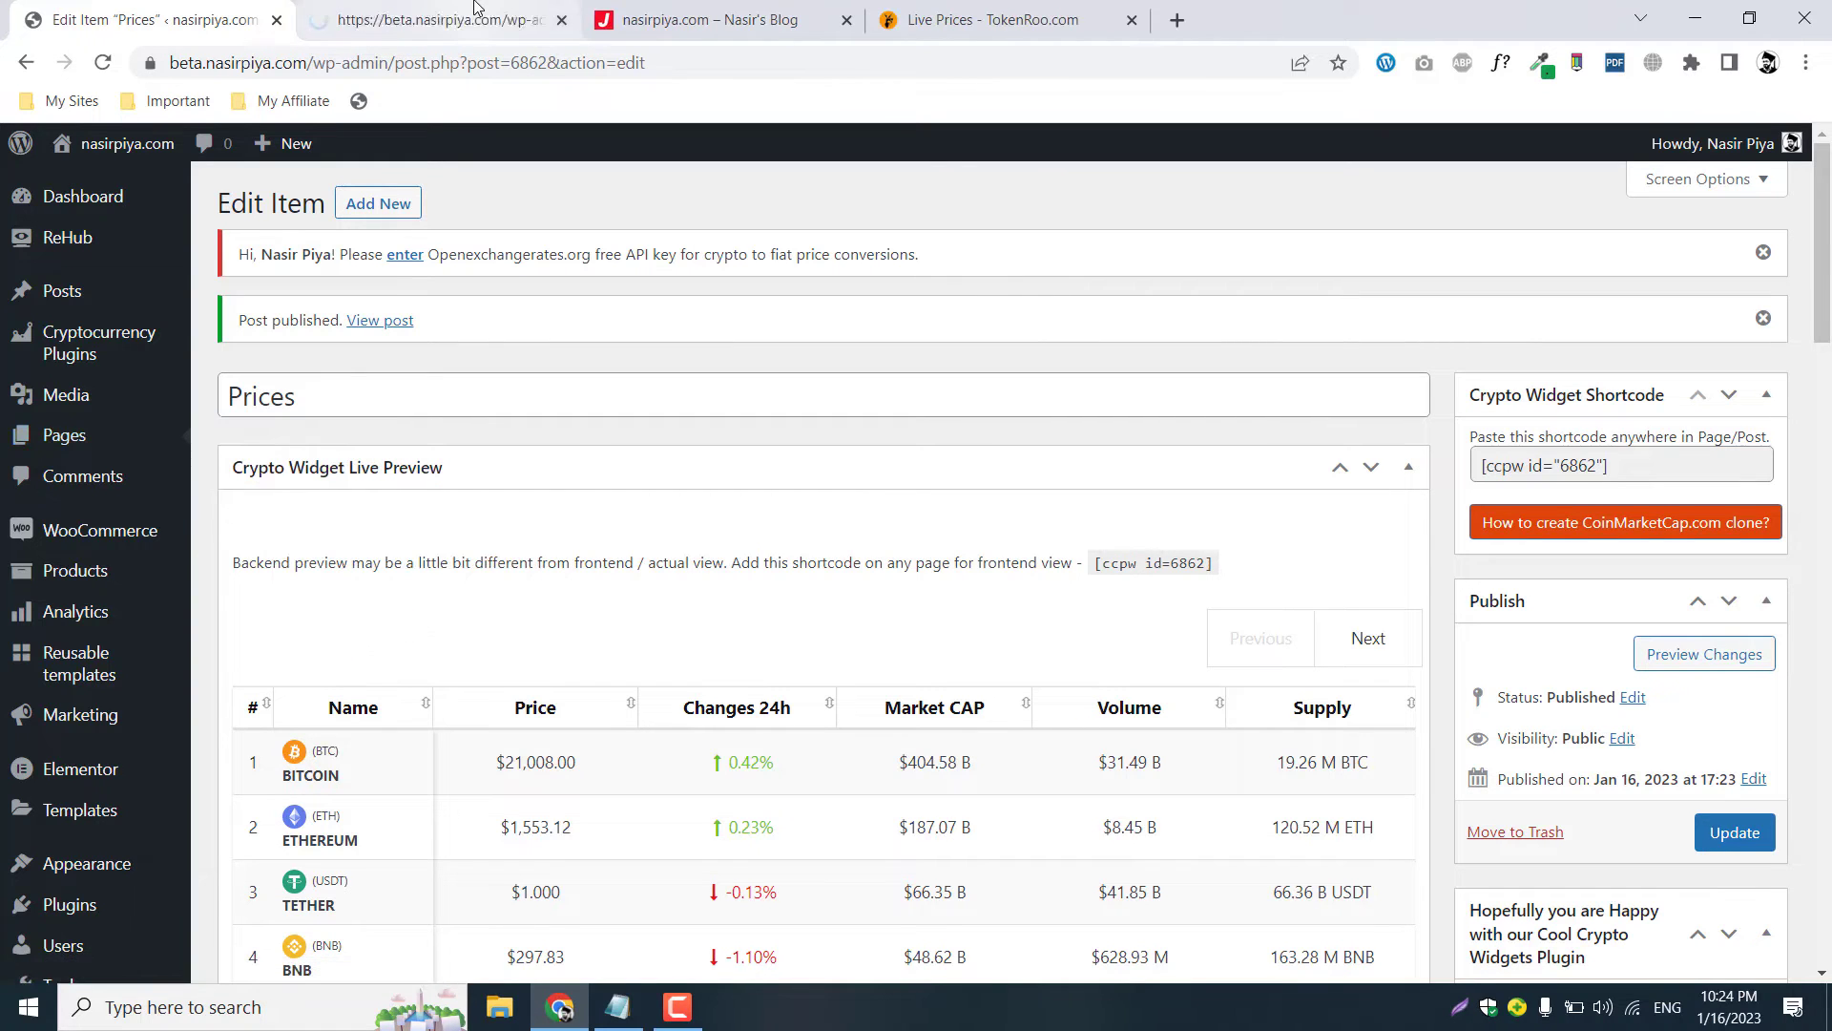
{"action": "left_click", "coordinate": [449, 20]}
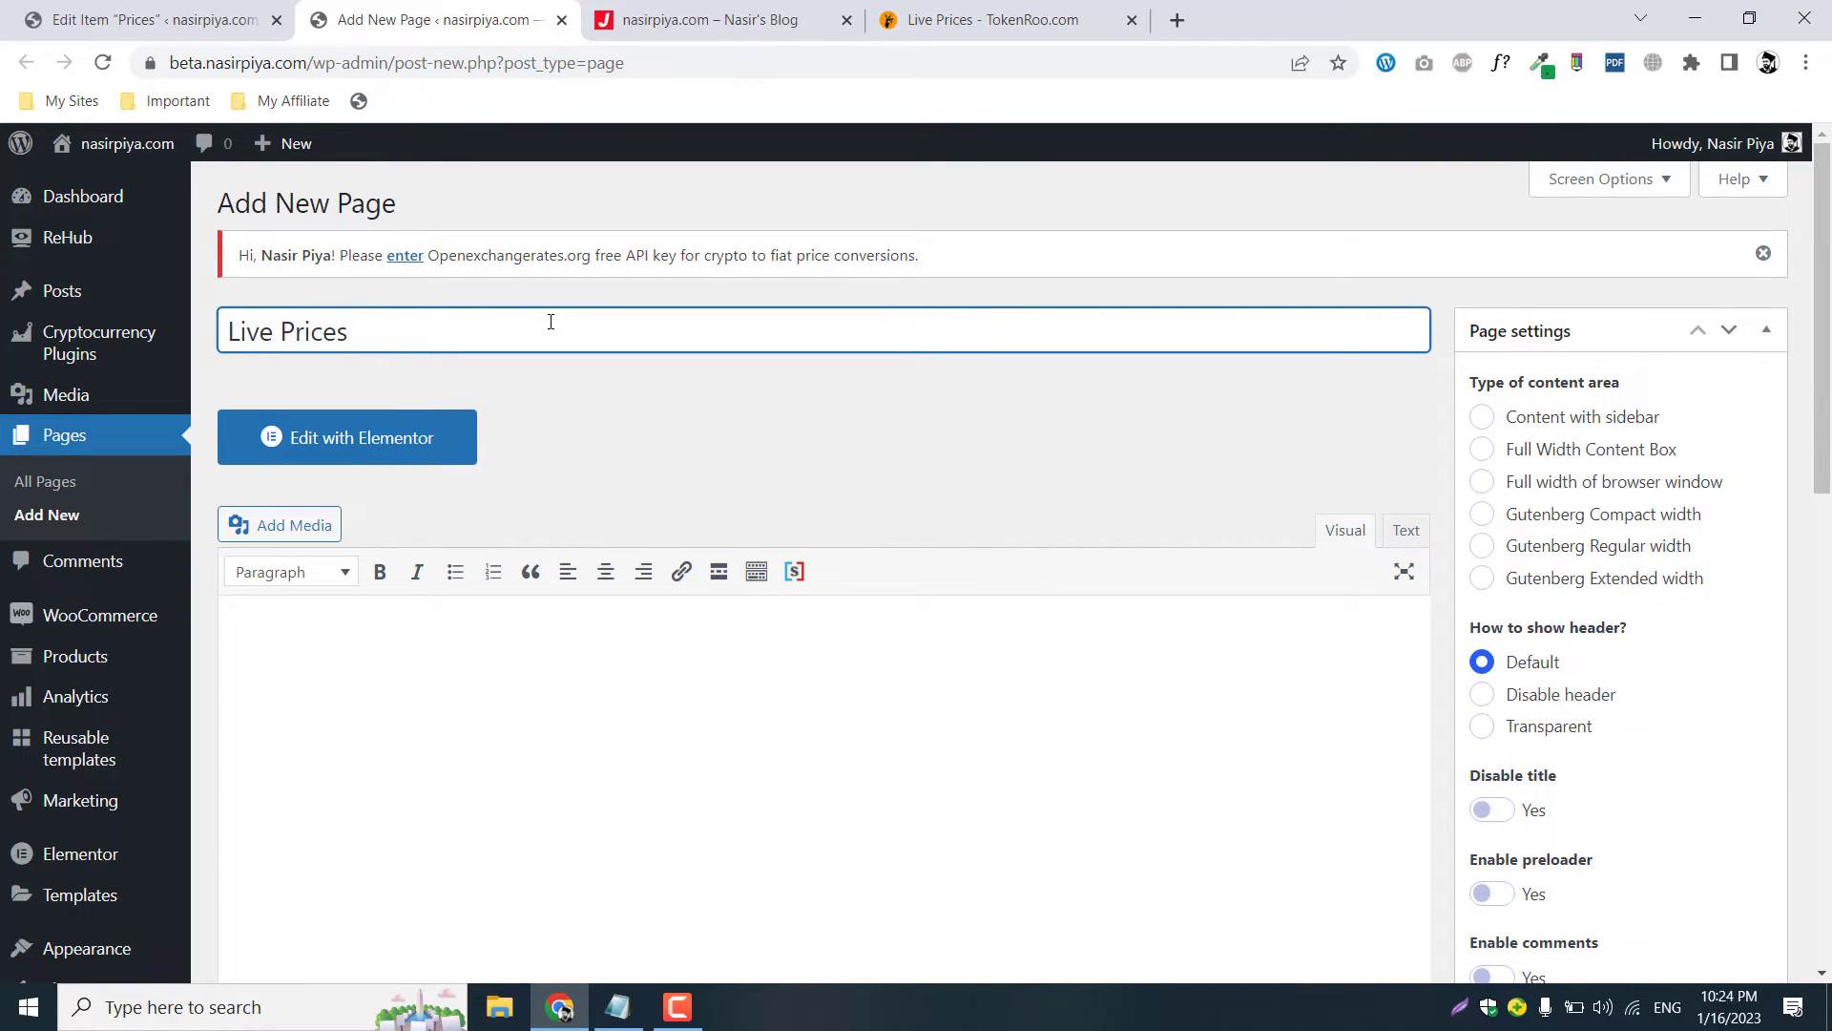
{"action": "left_click", "coordinate": [501, 640]}
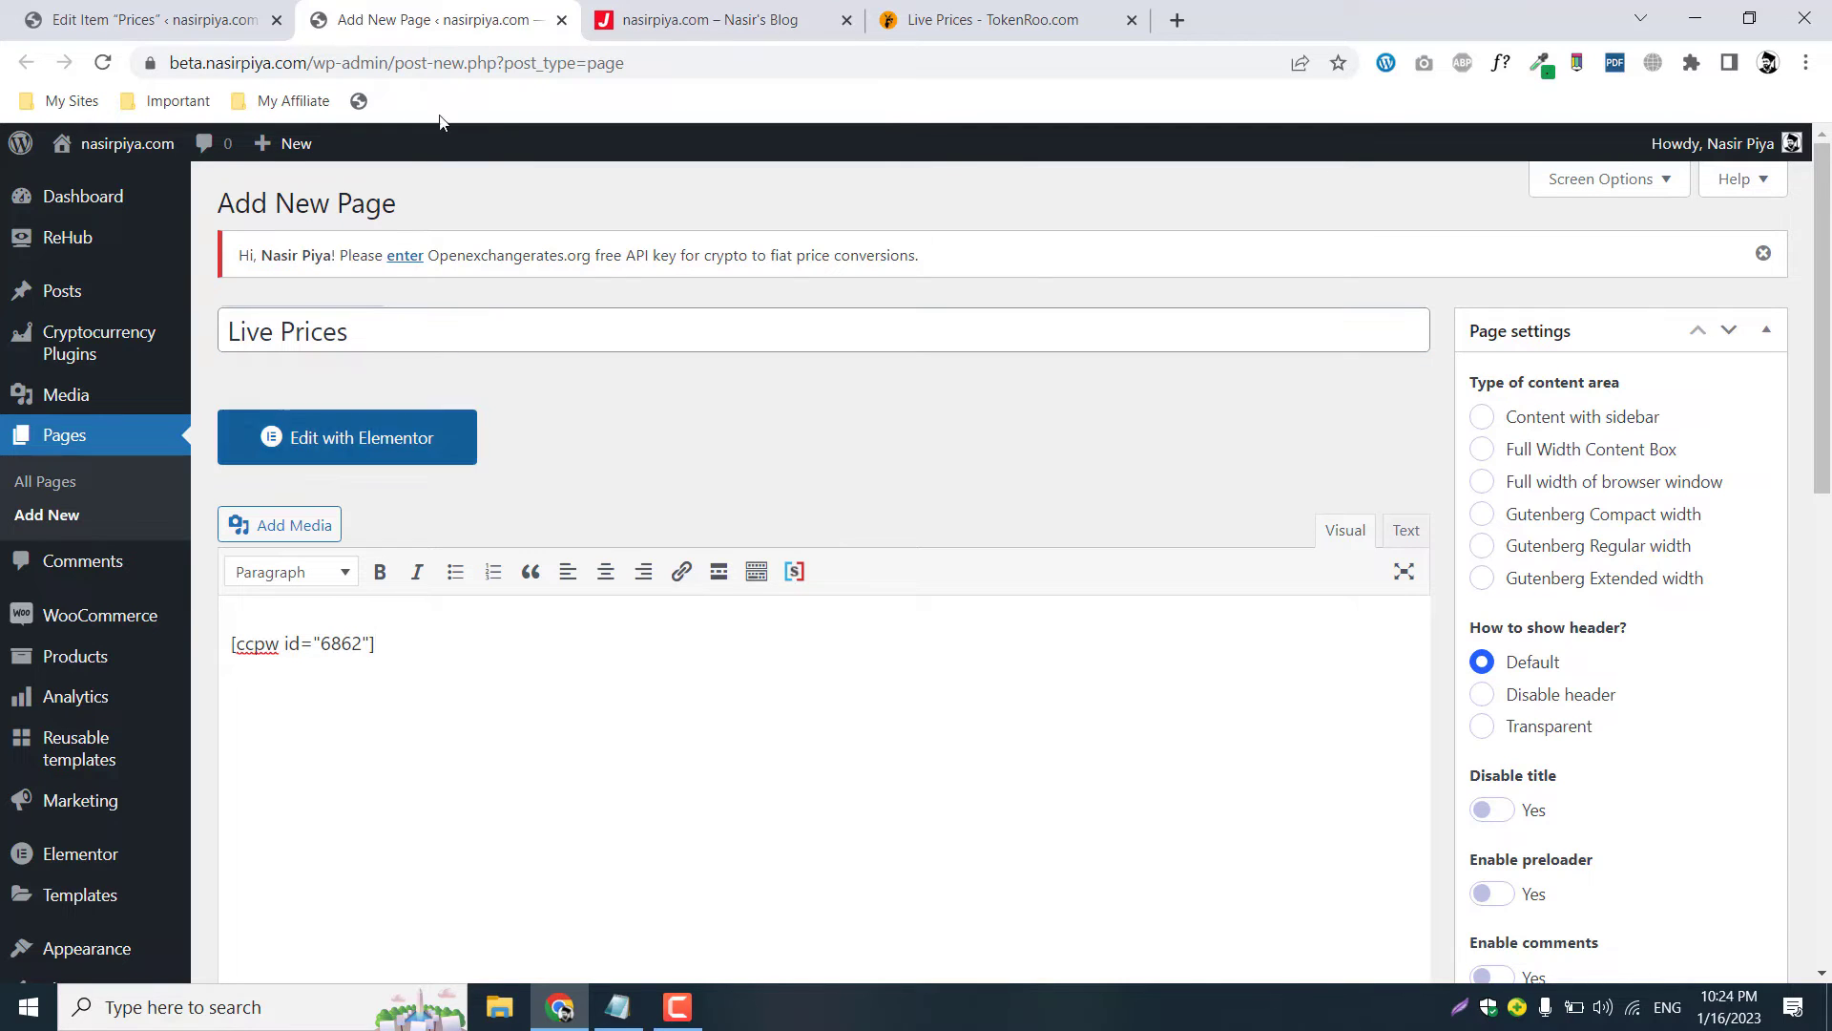
Keep the Default template for the Live Prices page and publish it.
{"action": "scroll", "coordinate": [1269, 516], "scroll_direction": "down", "scroll_amount": 10}
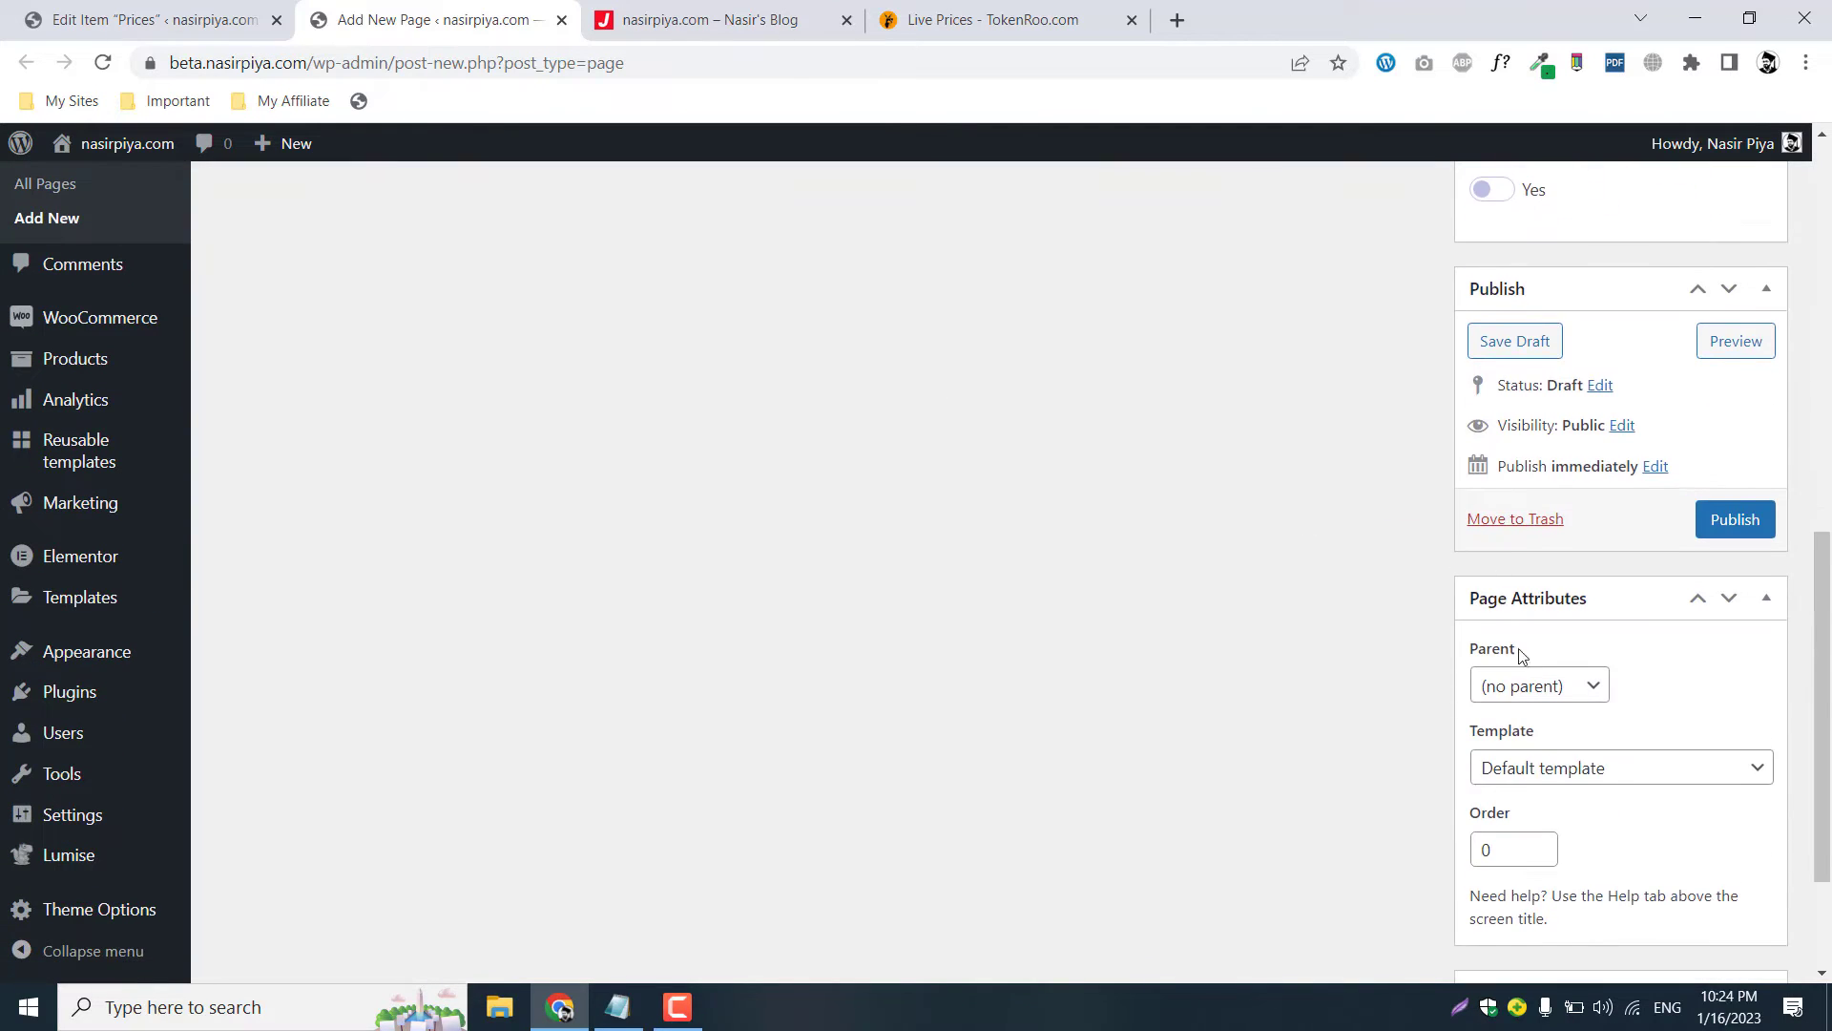
{"action": "left_click", "coordinate": [1534, 768]}
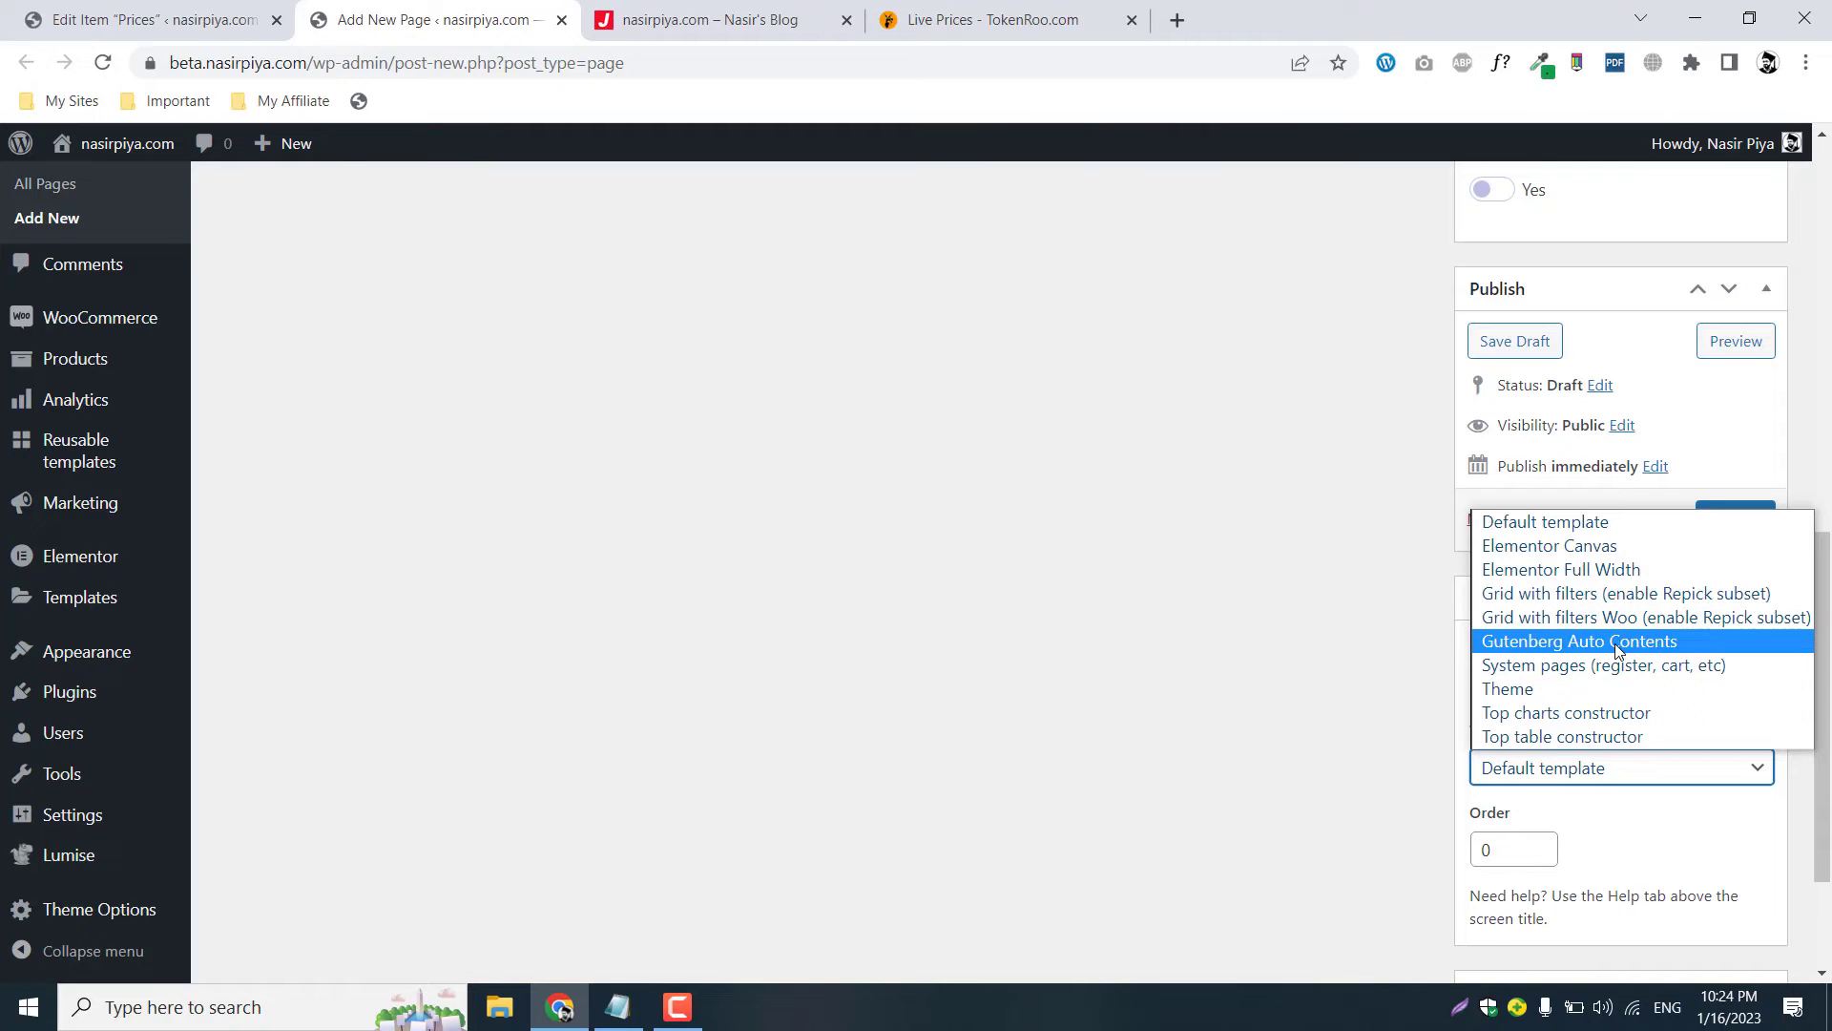
{"action": "left_click", "coordinate": [1571, 525]}
{"action": "scroll", "coordinate": [1346, 592], "scroll_direction": "up", "scroll_amount": 5}
{"action": "scroll", "coordinate": [1722, 643], "scroll_direction": "down", "scroll_amount": 5}
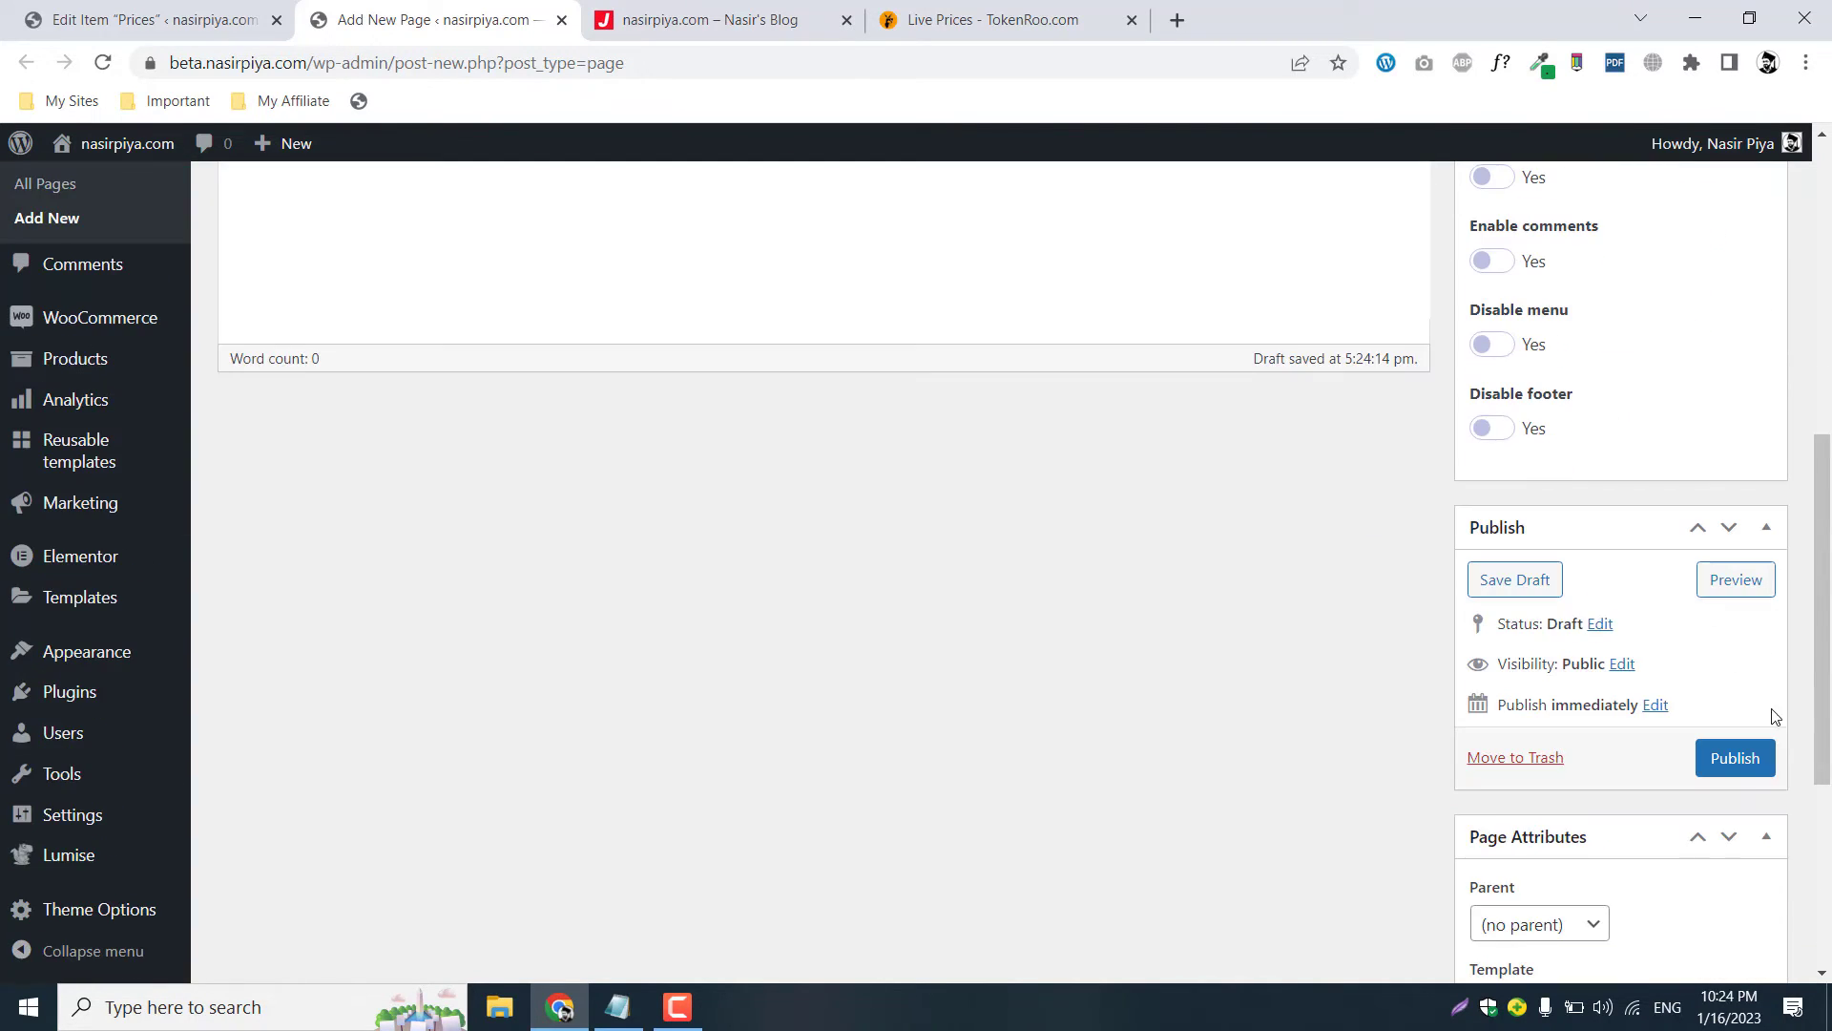
{"action": "left_click", "coordinate": [1744, 761]}
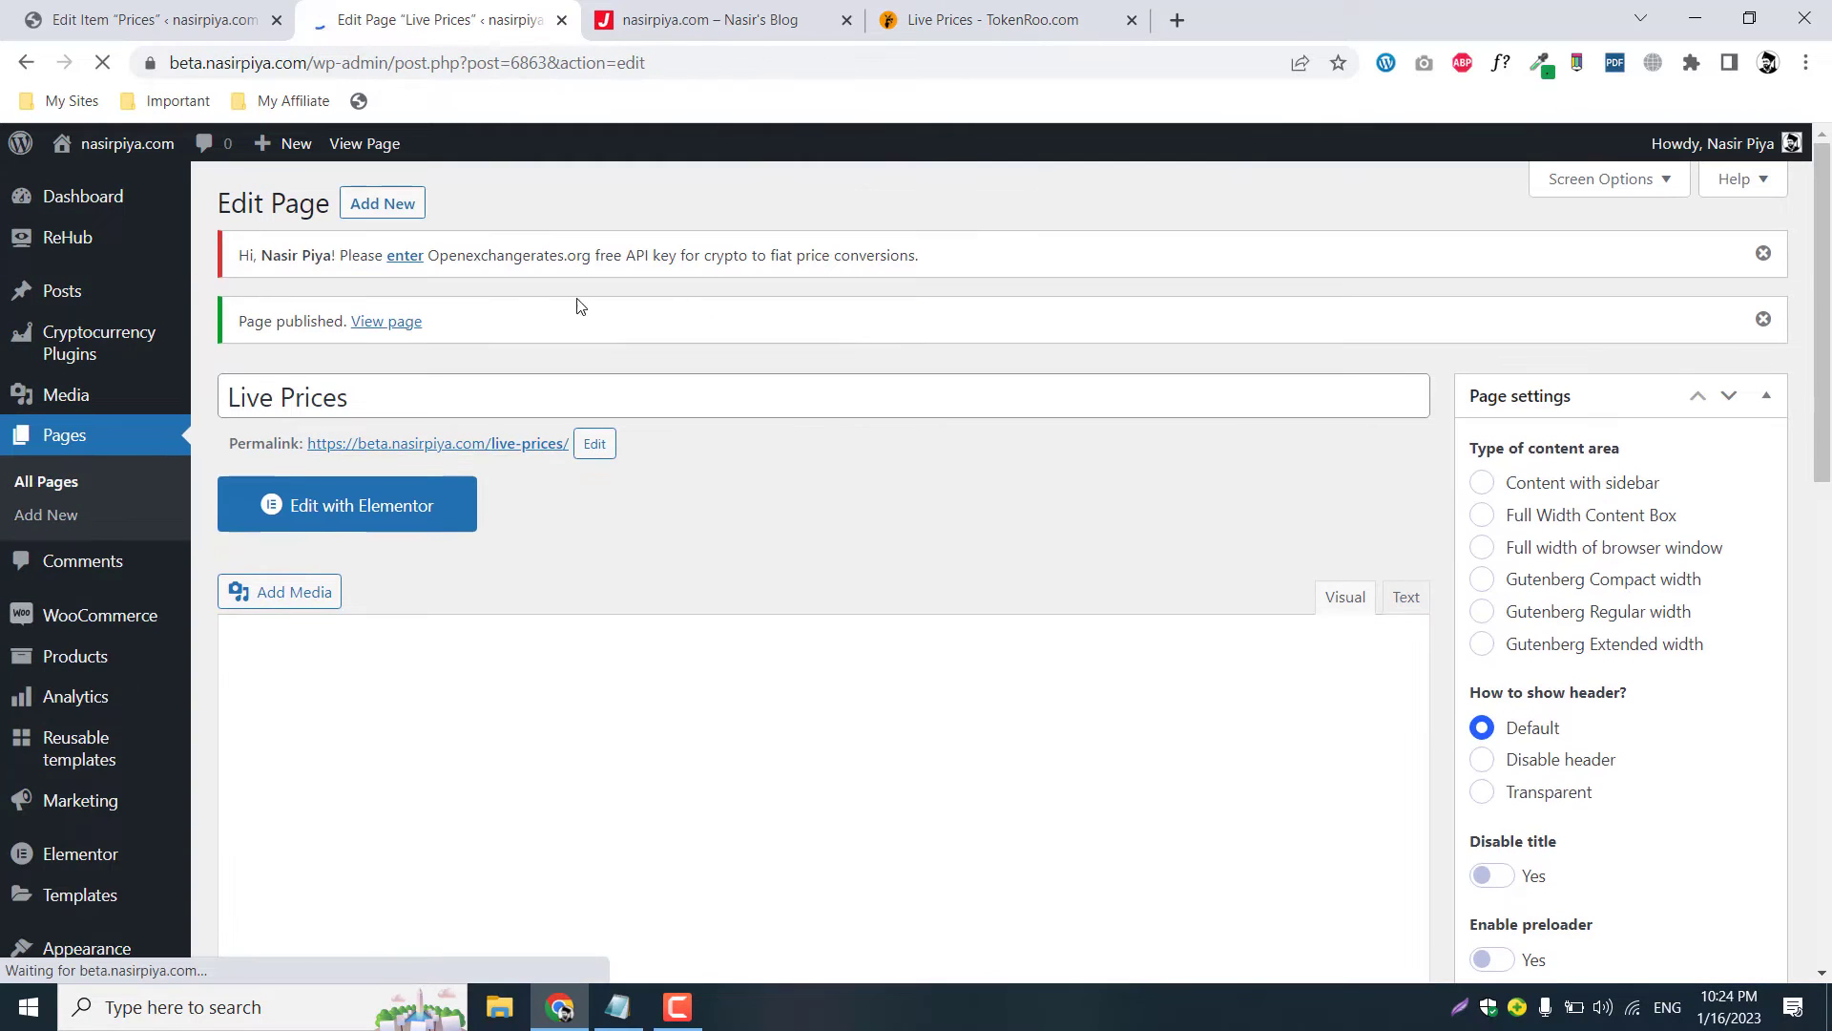
Open the published Live Prices page in a new browser tab and view its layout.
{"action": "right_click", "coordinate": [384, 322]}
{"action": "left_click", "coordinate": [431, 335]}
{"action": "left_click", "coordinate": [667, 29]}
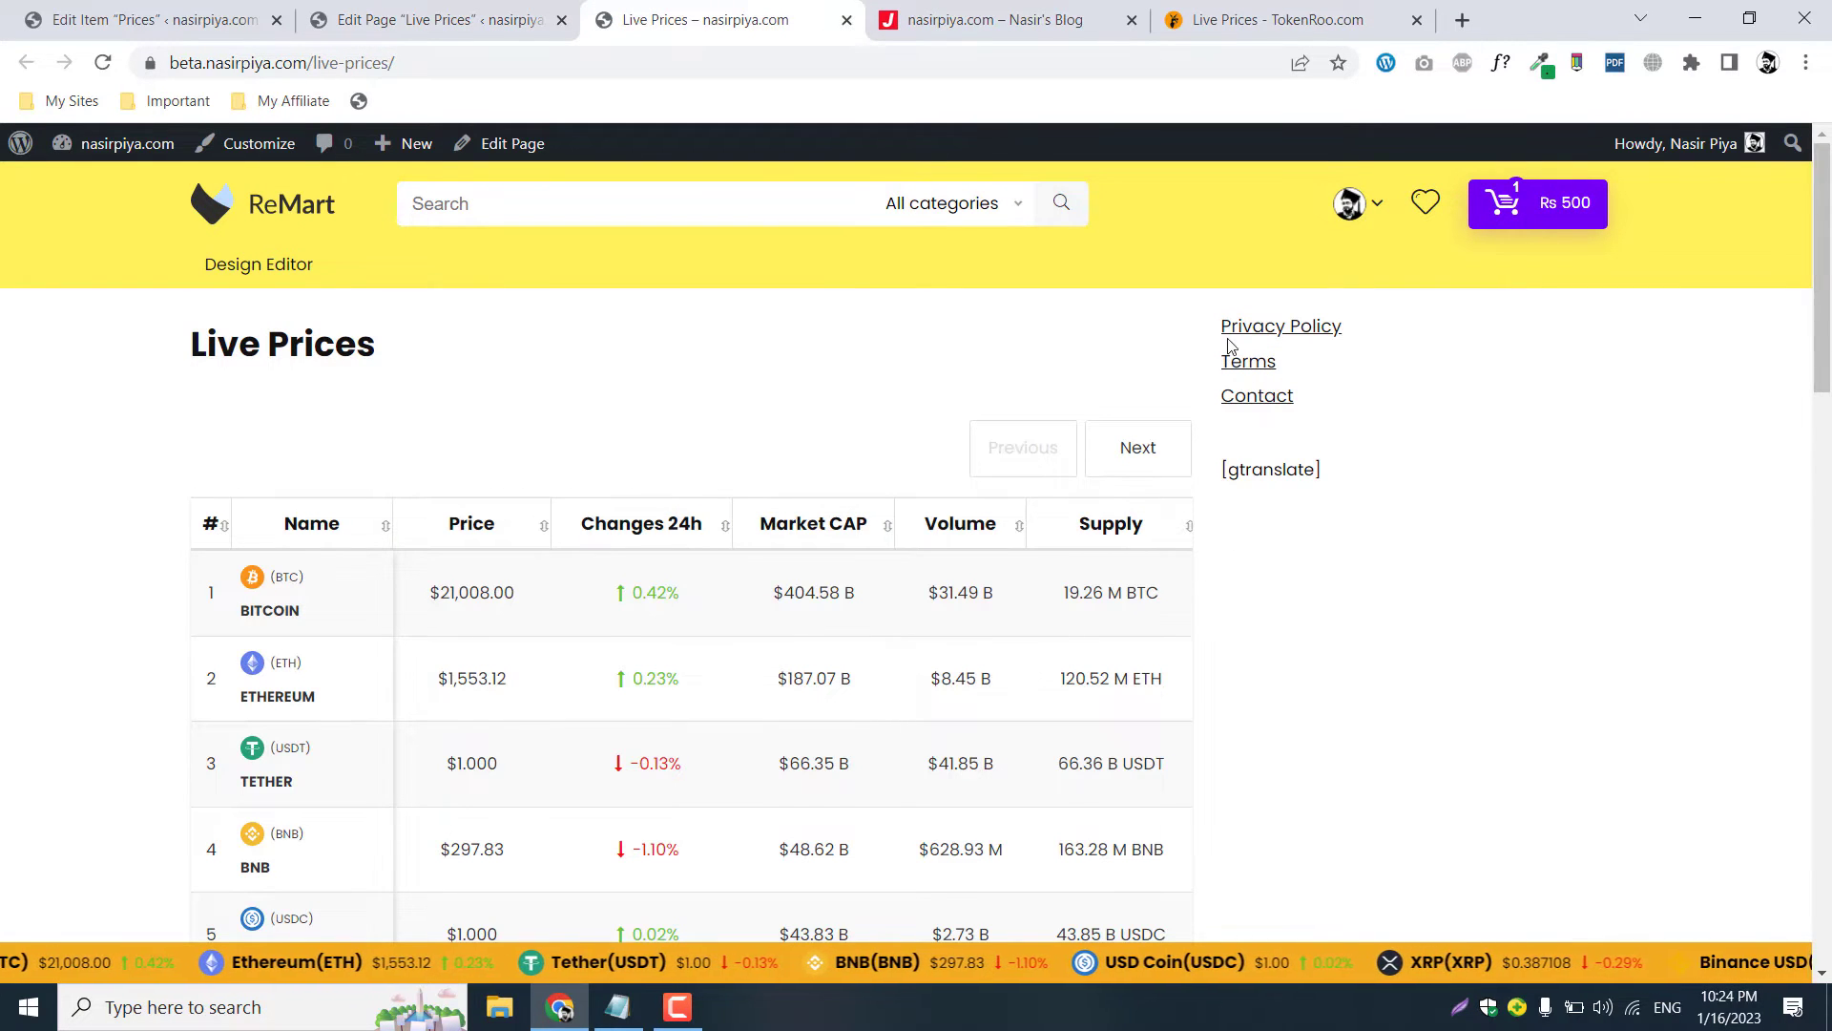
Set the Live Prices page's content area type to Full Width Content Box and update the page.
{"action": "left_click", "coordinate": [349, 7]}
{"action": "scroll", "coordinate": [1131, 463], "scroll_direction": "down", "scroll_amount": 1}
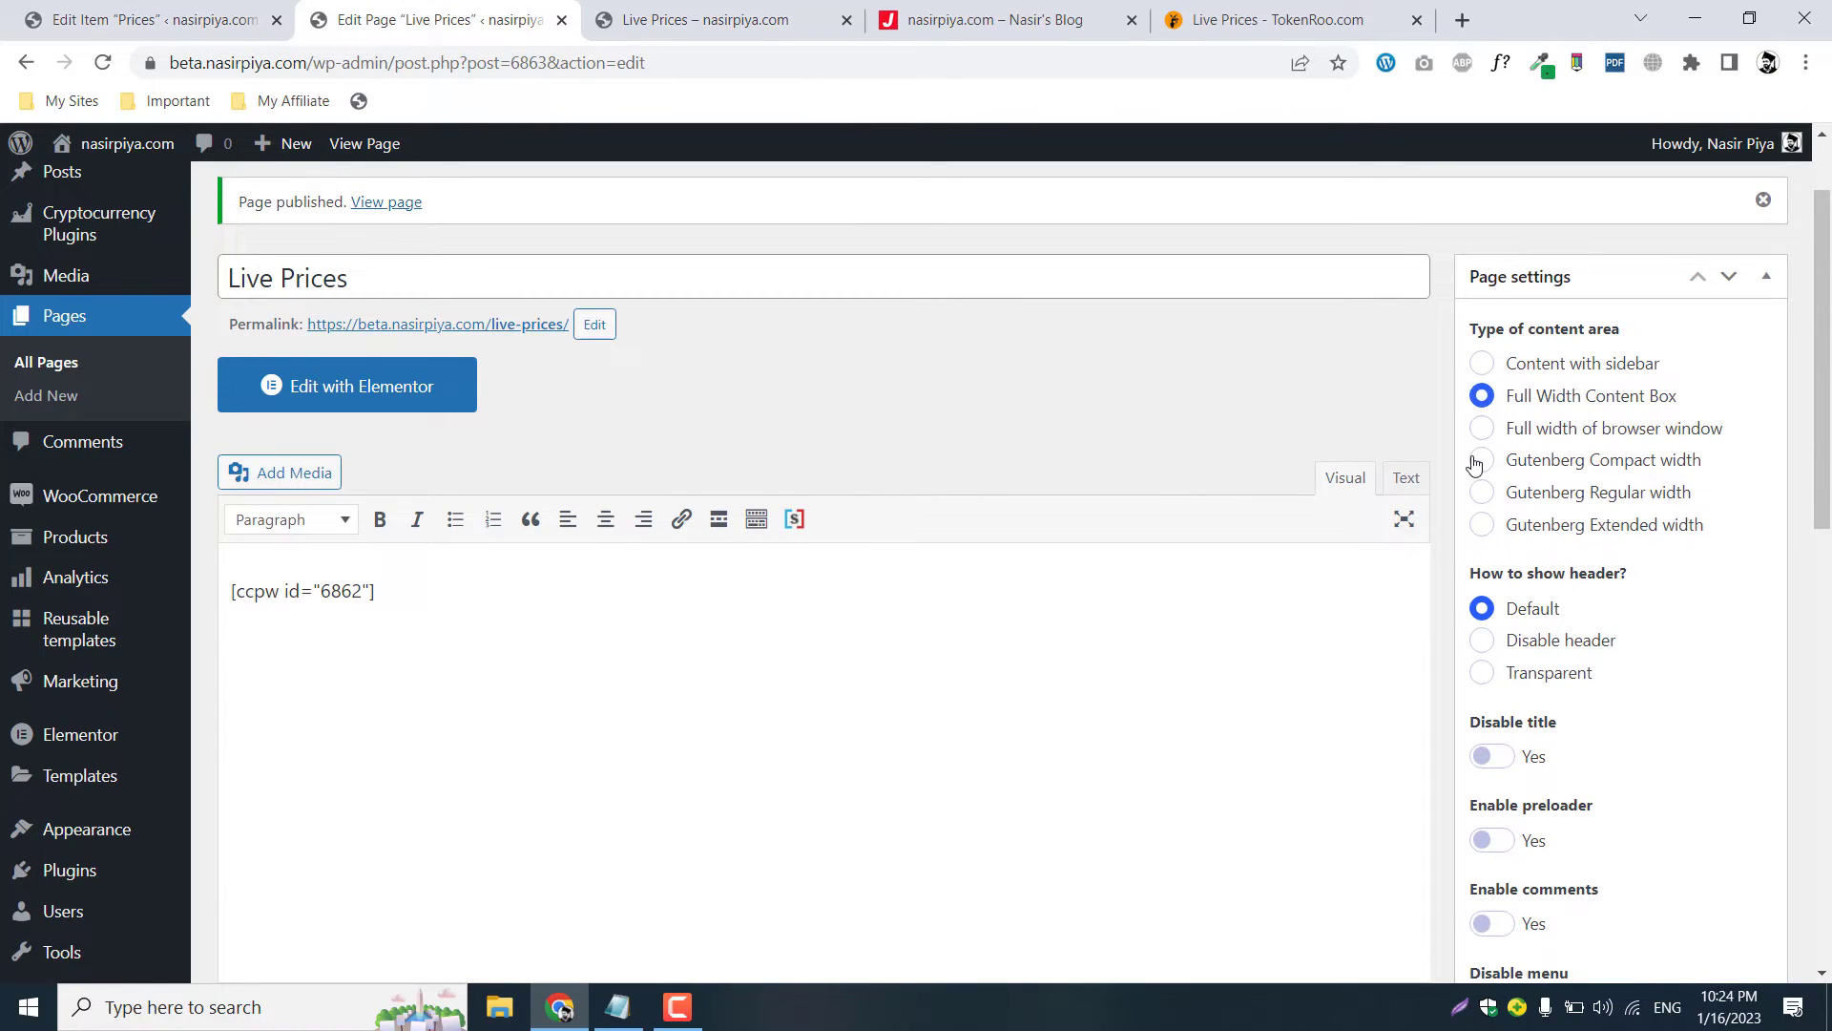
{"action": "scroll", "coordinate": [1475, 464], "scroll_direction": "down", "scroll_amount": 5}
{"action": "left_click", "coordinate": [1735, 821]}
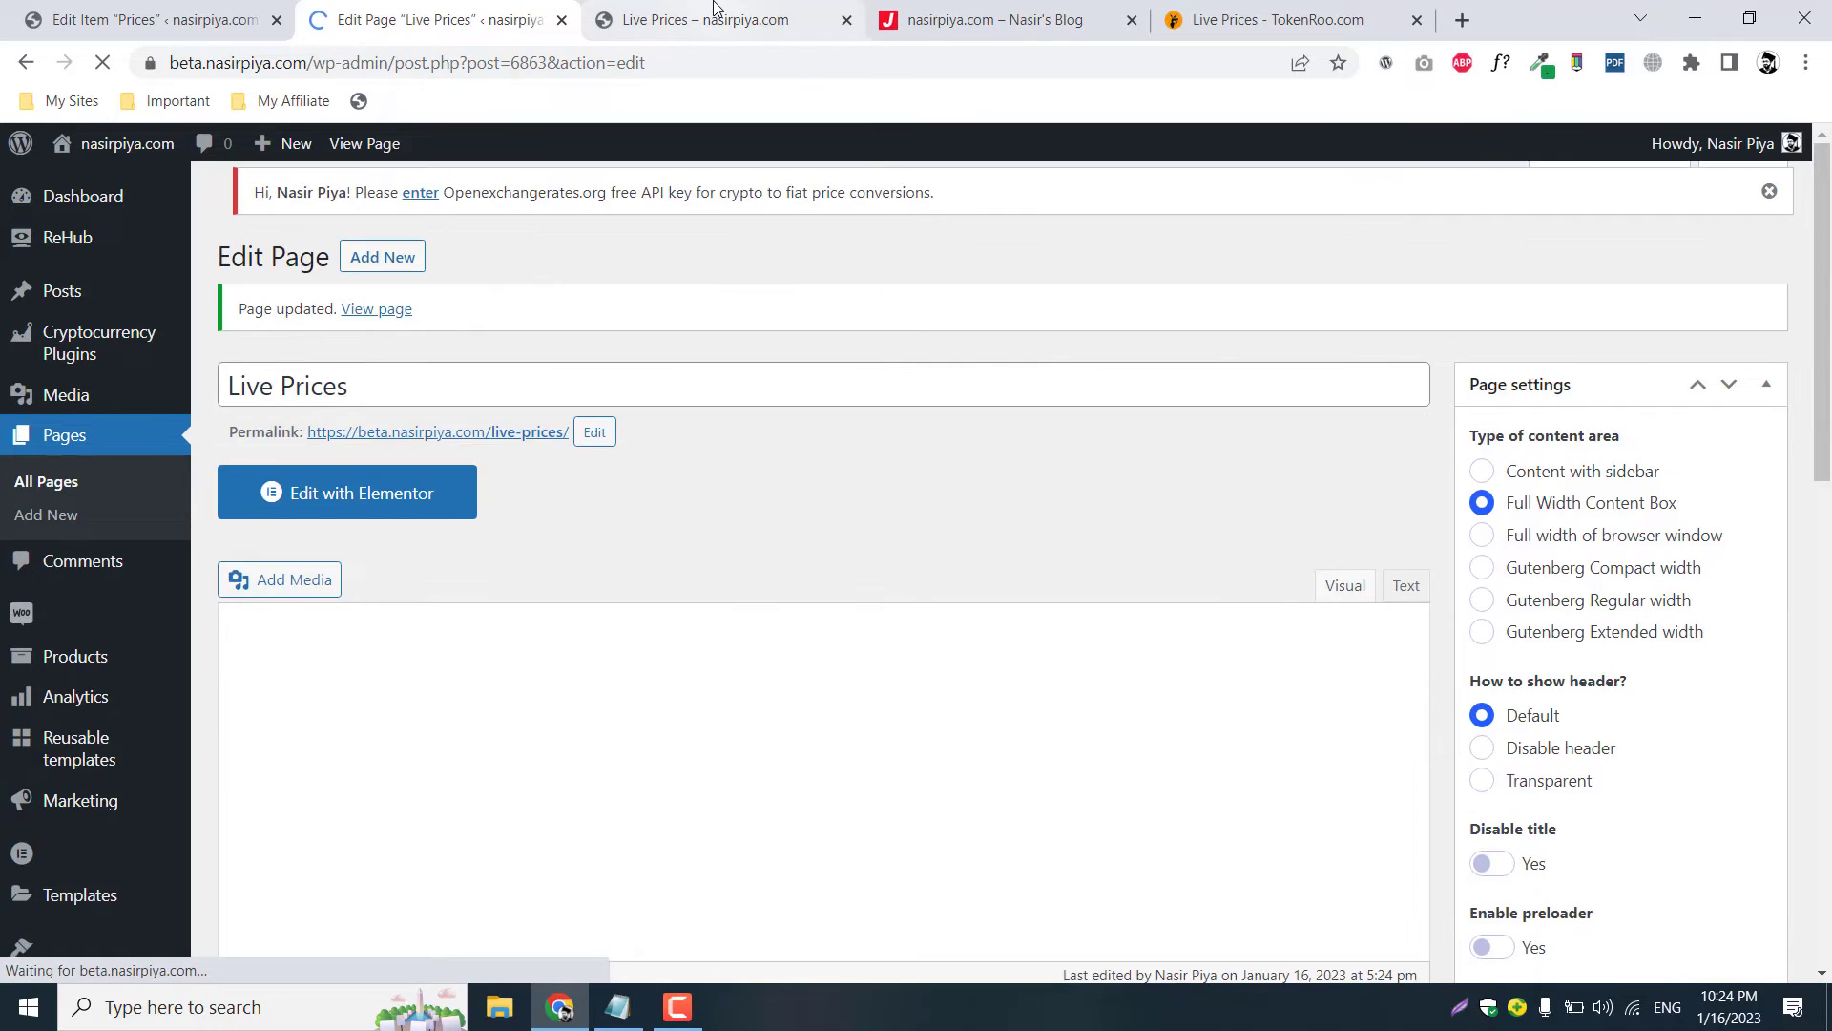
Reload the live page and review the coin table from the first to the last listed coin.
{"action": "left_click", "coordinate": [714, 10]}
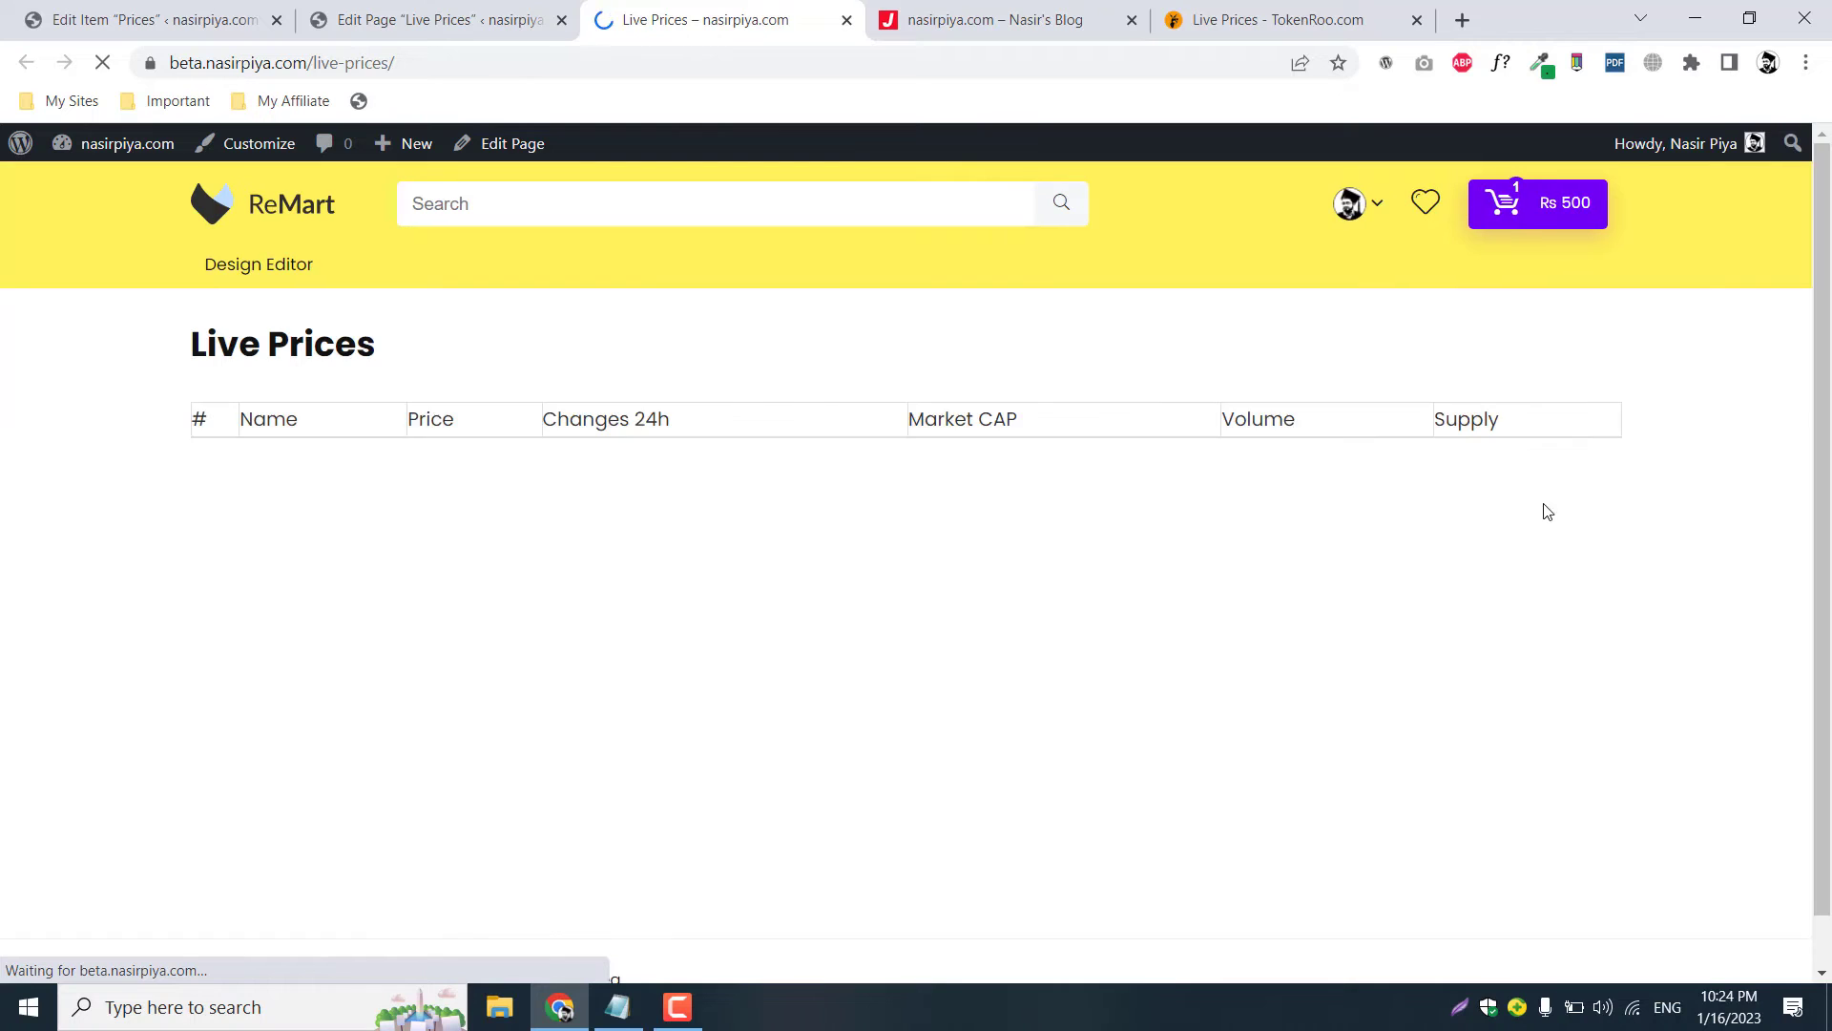
{"action": "scroll", "coordinate": [1571, 511], "scroll_direction": "down", "scroll_amount": 4}
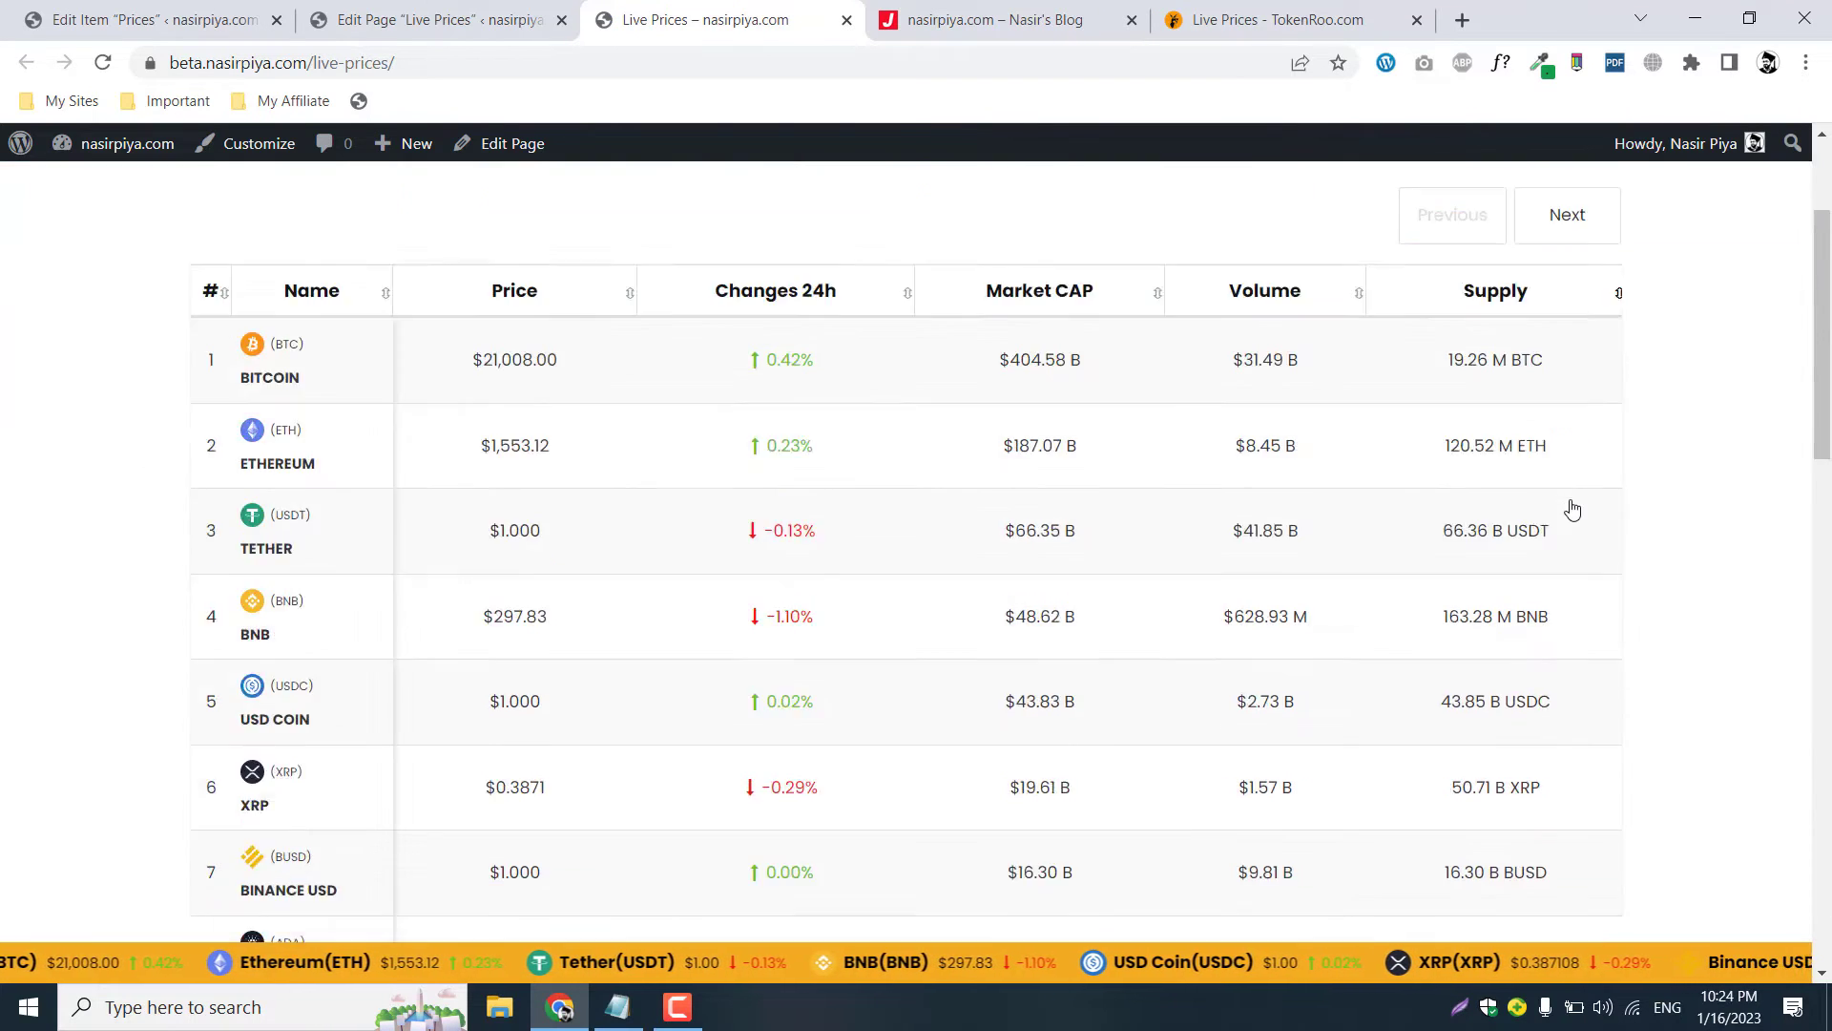
{"action": "scroll", "coordinate": [421, 601], "scroll_direction": "up", "scroll_amount": 4}
{"action": "scroll", "coordinate": [421, 601], "scroll_direction": "down", "scroll_amount": 8}
{"action": "scroll", "coordinate": [420, 601], "scroll_direction": "down", "scroll_amount": 8}
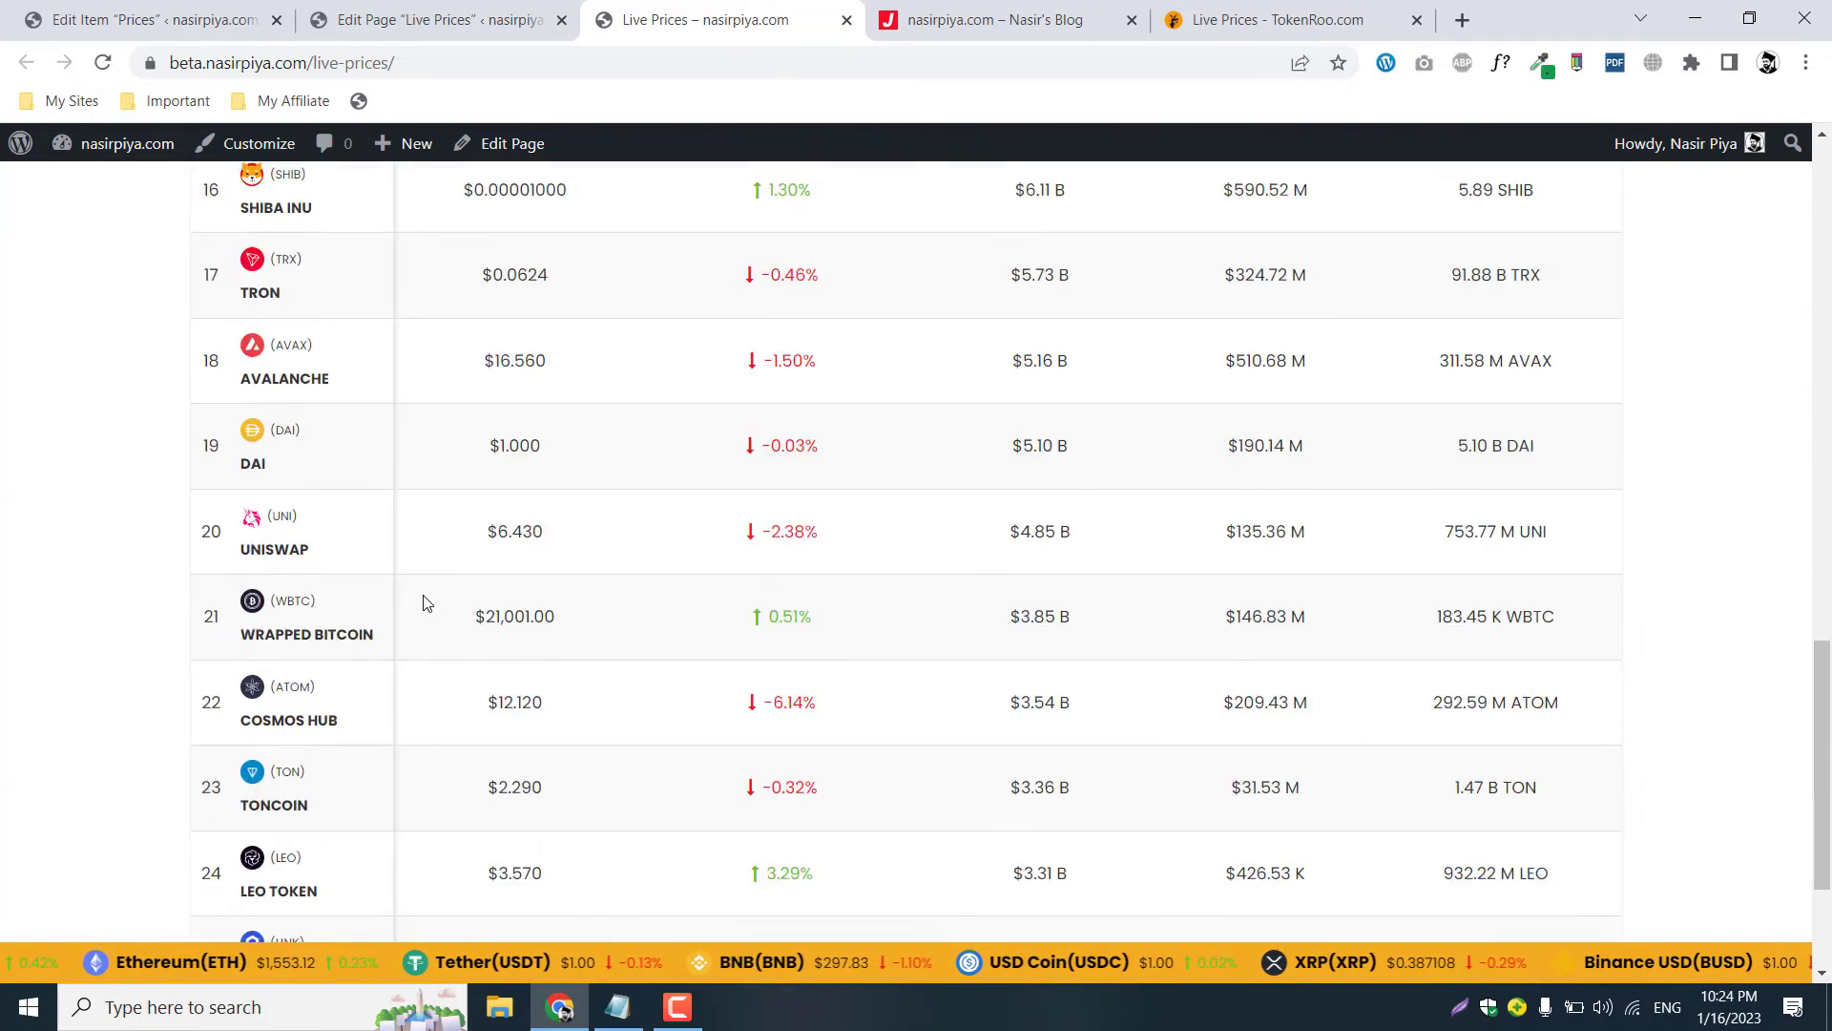
{"action": "scroll", "coordinate": [421, 601], "scroll_direction": "up", "scroll_amount": 14}
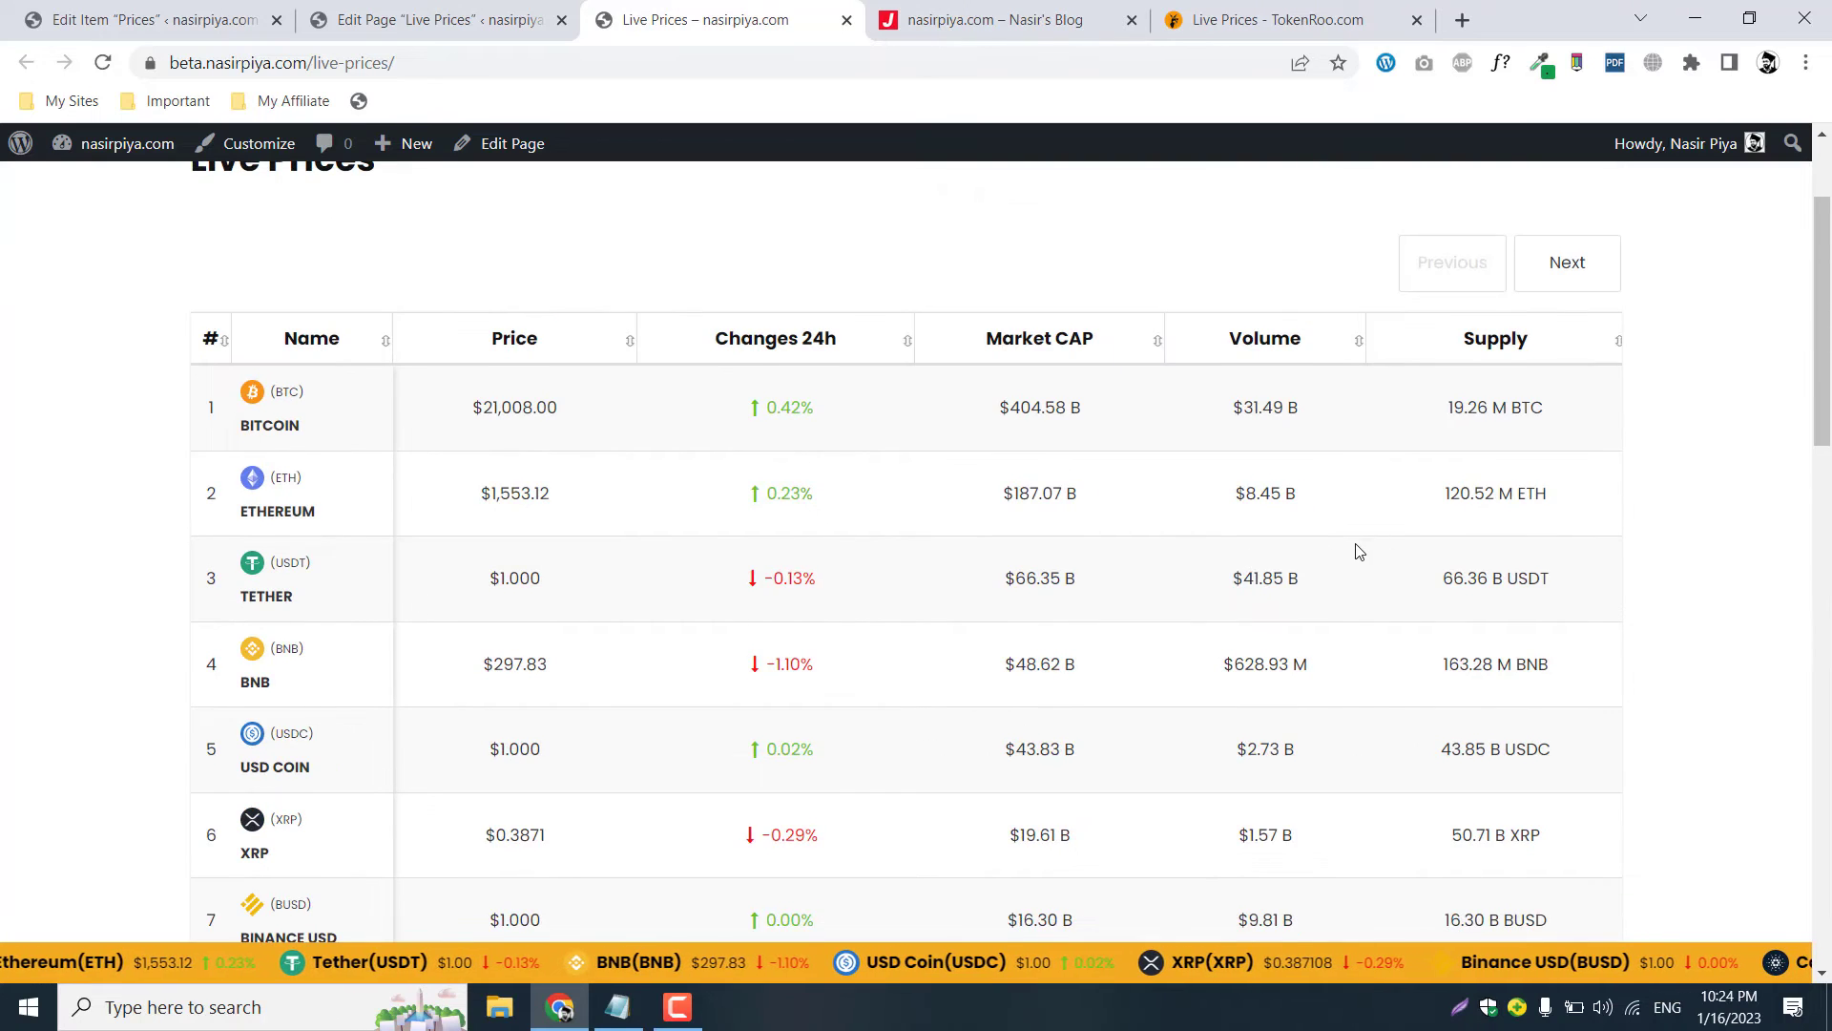
{"action": "scroll", "coordinate": [673, 531], "scroll_direction": "up", "scroll_amount": 2}
Compare the styling of TokenRoo's Live Prices table with the coin table on the site's own Live Prices page.
{"action": "left_click", "coordinate": [1278, 19]}
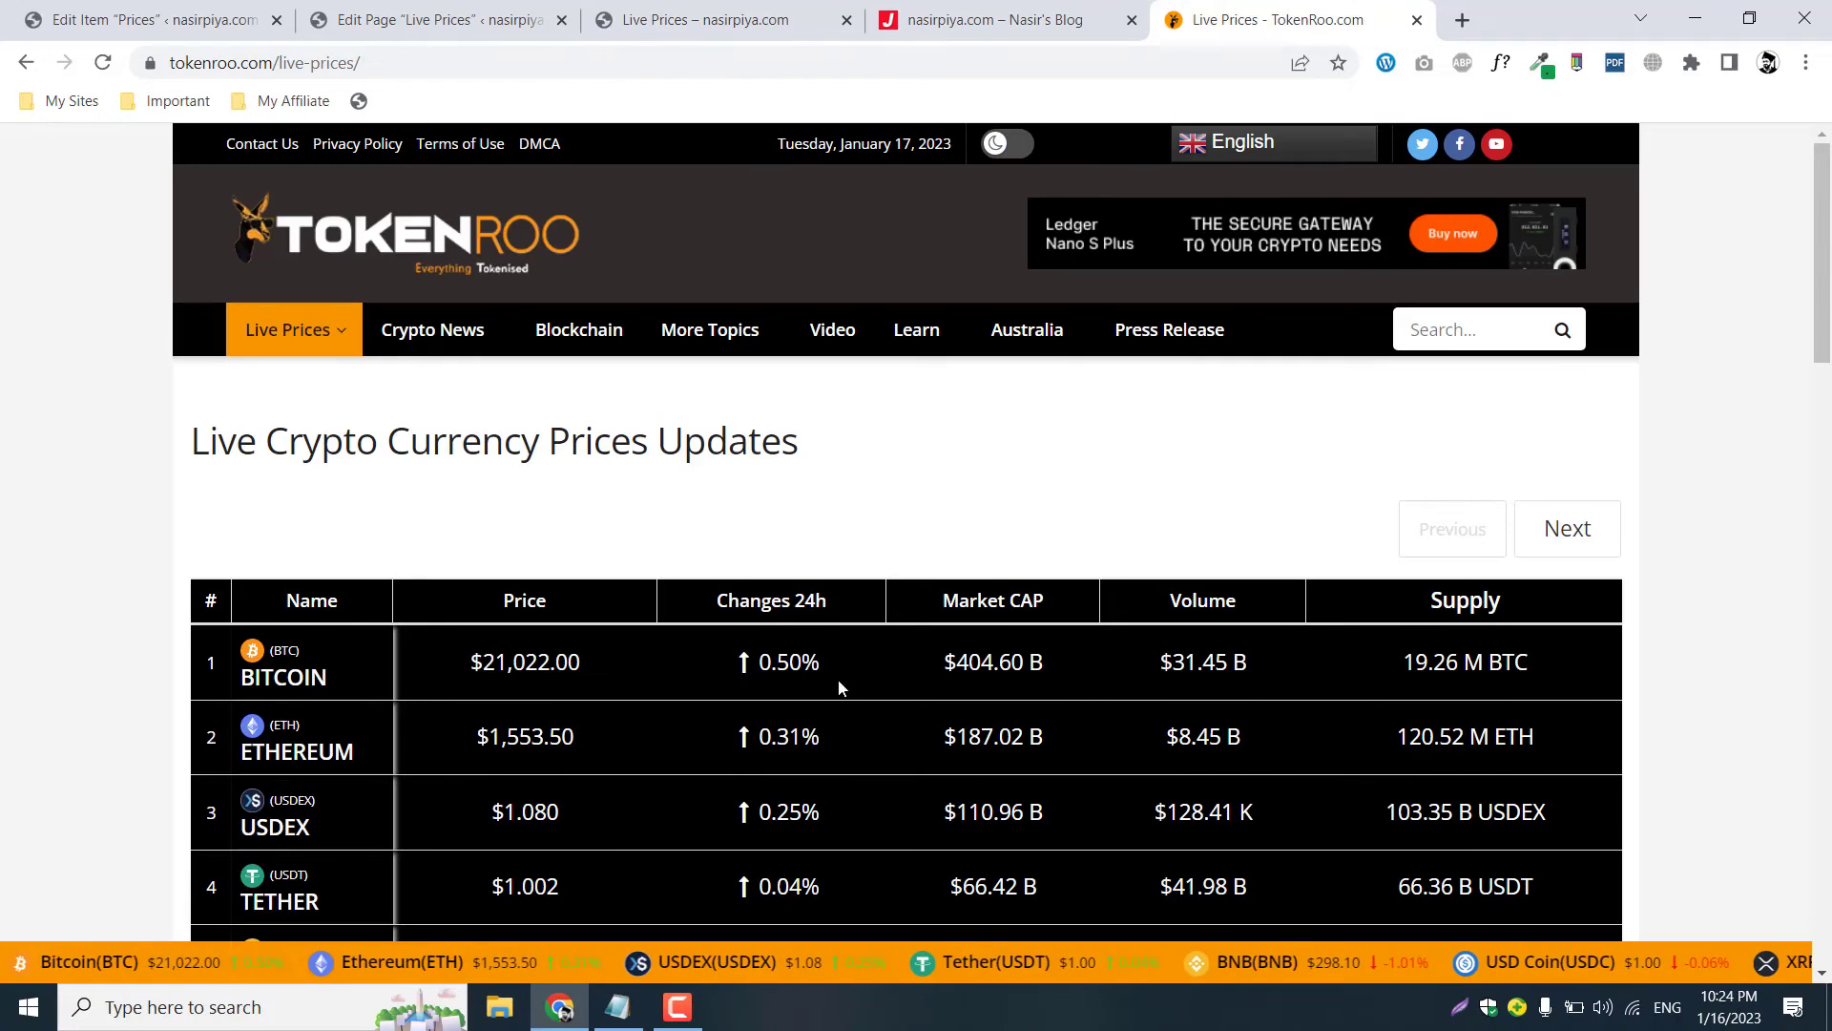
{"action": "scroll", "coordinate": [603, 776], "scroll_direction": "down", "scroll_amount": 4}
{"action": "scroll", "coordinate": [806, 665], "scroll_direction": "up", "scroll_amount": 4}
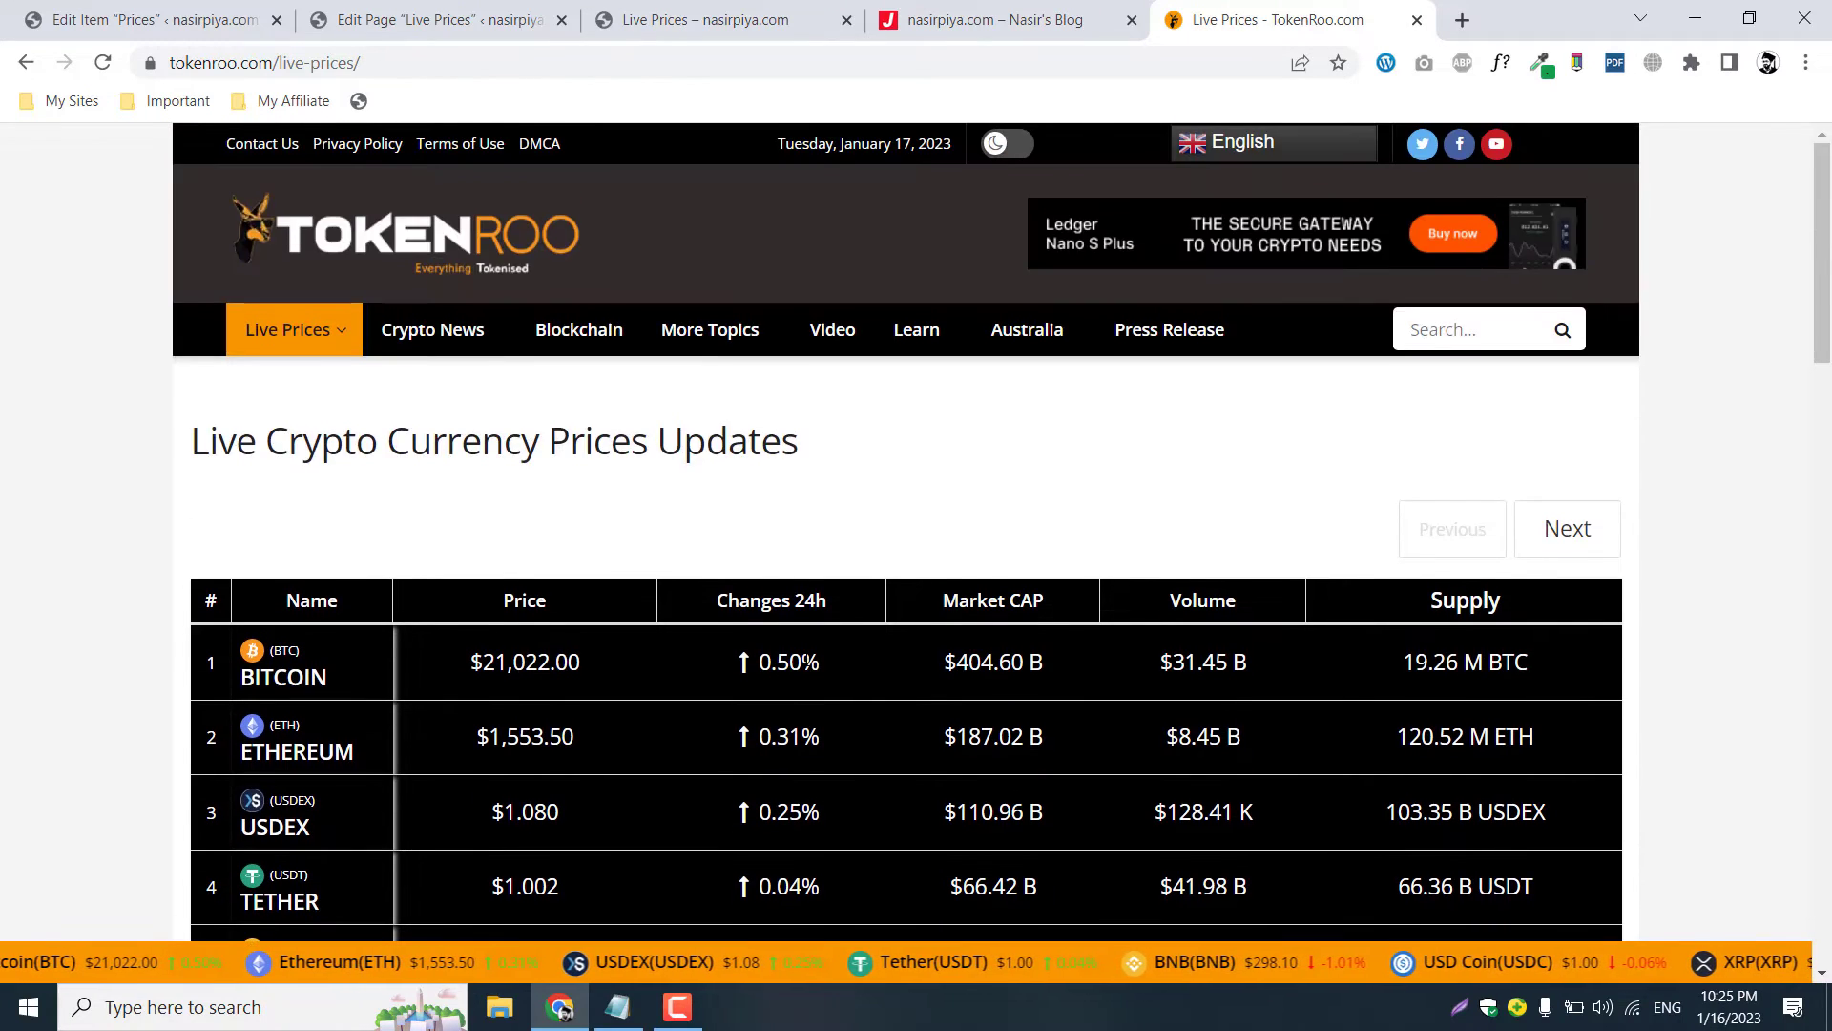
{"action": "left_click", "coordinate": [429, 20]}
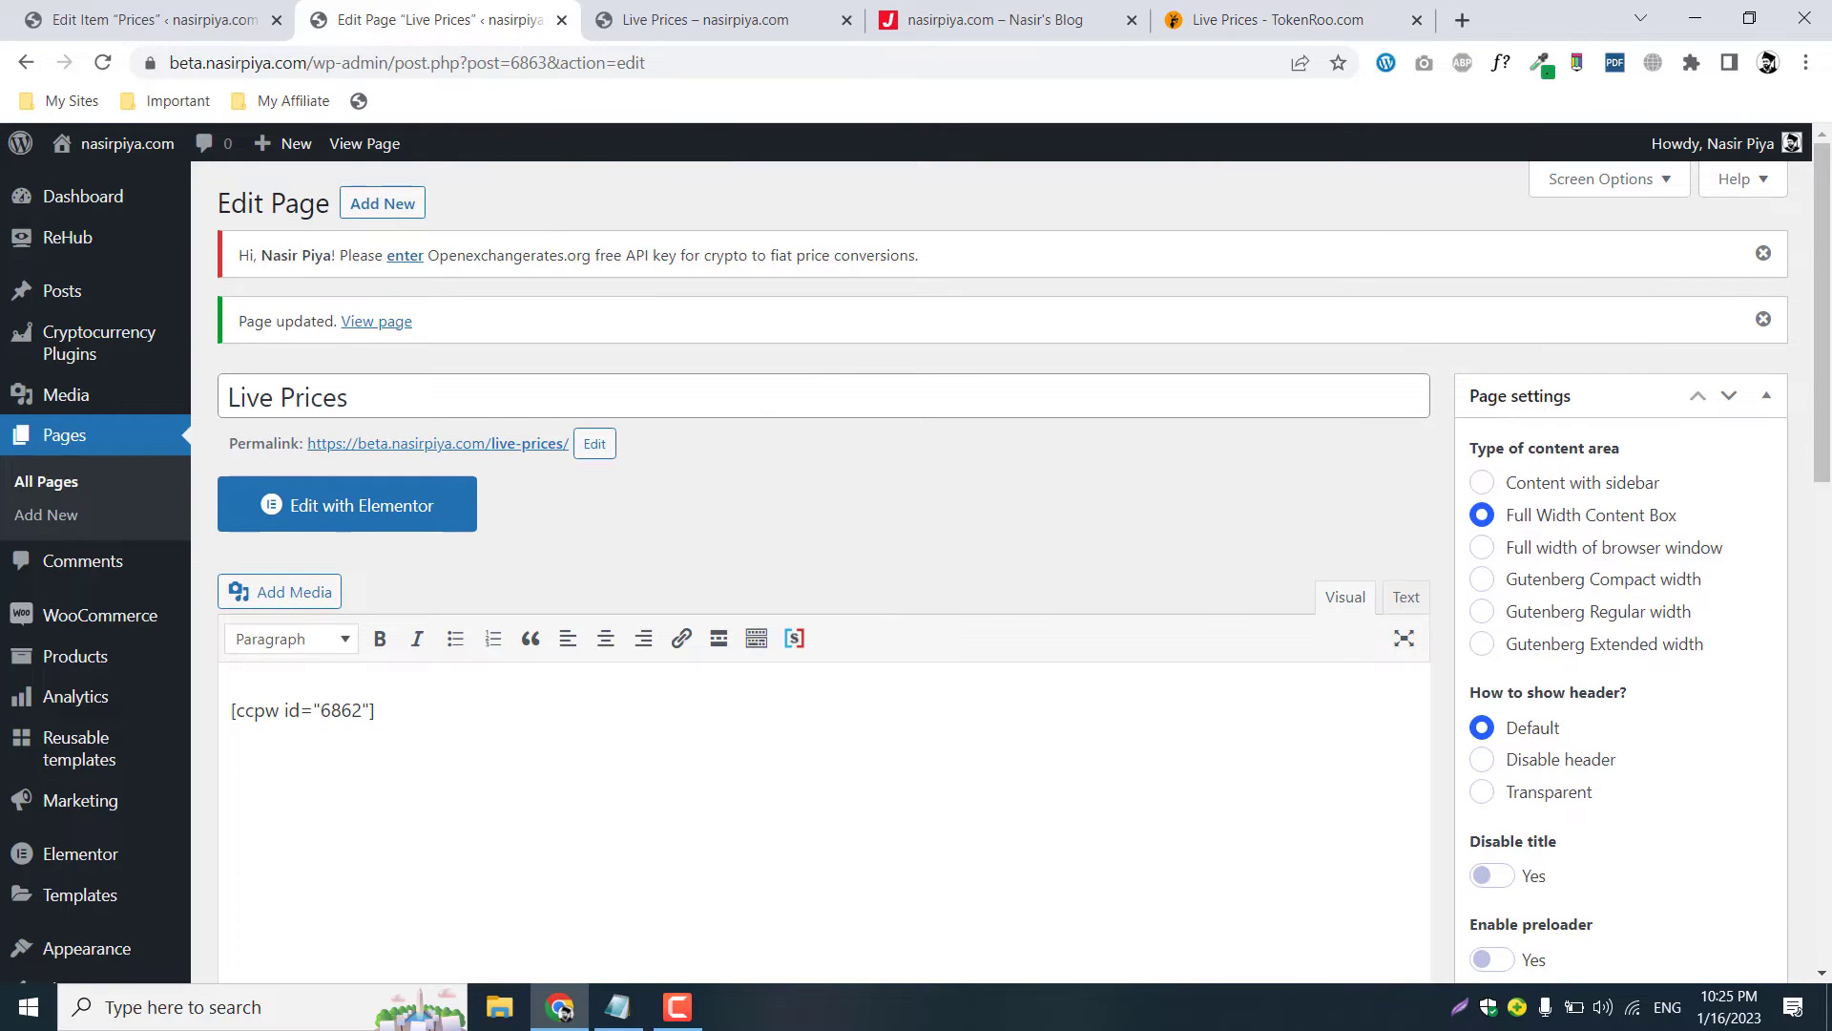
{"action": "left_click", "coordinate": [810, 7]}
{"action": "scroll", "coordinate": [755, 675], "scroll_direction": "down", "scroll_amount": 1}
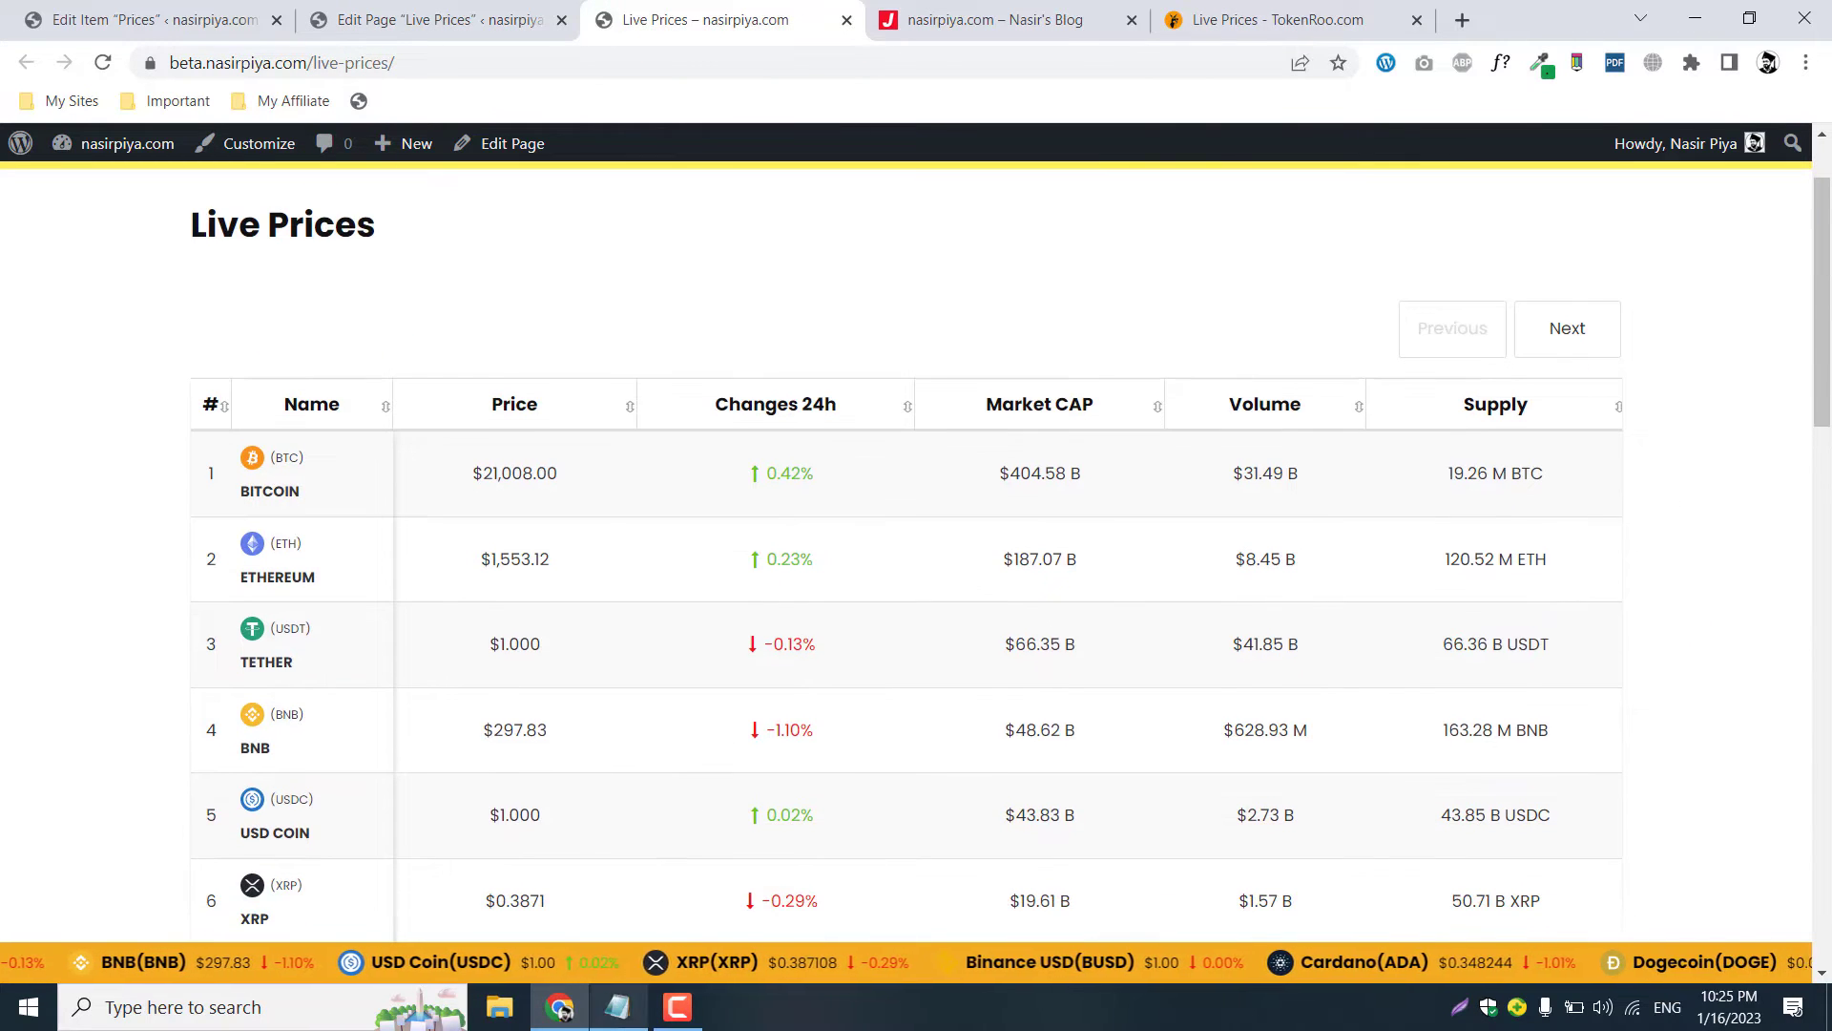
Switch to the Notepad file "##CoinMarketCap Free Plugin CSS Issues FIXES", copy all its CSS rules and return to the browser.
{"action": "left_click", "coordinate": [617, 1007]}
{"action": "left_click_drag", "start_coordinate": [523, 187], "coordinate": [947, 553]}
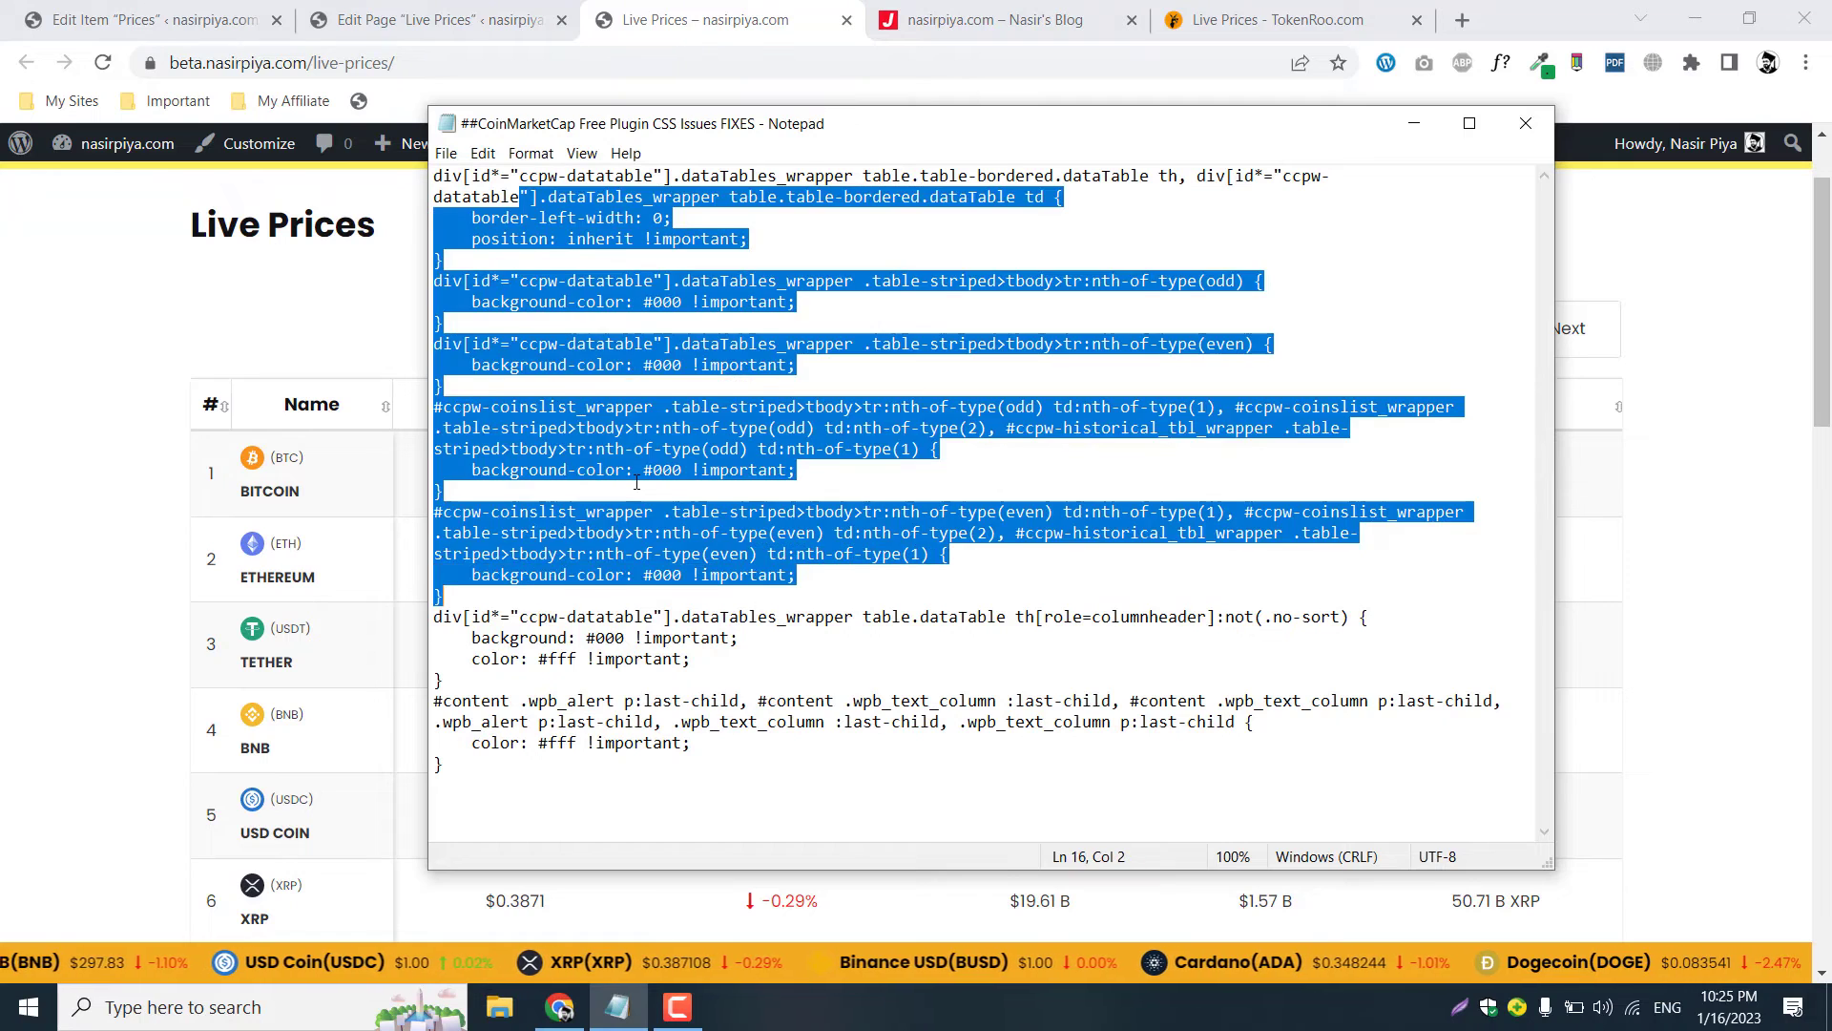
{"action": "left_click", "coordinate": [849, 512]}
{"action": "left_click_drag", "start_coordinate": [699, 483], "coordinate": [439, 344]}
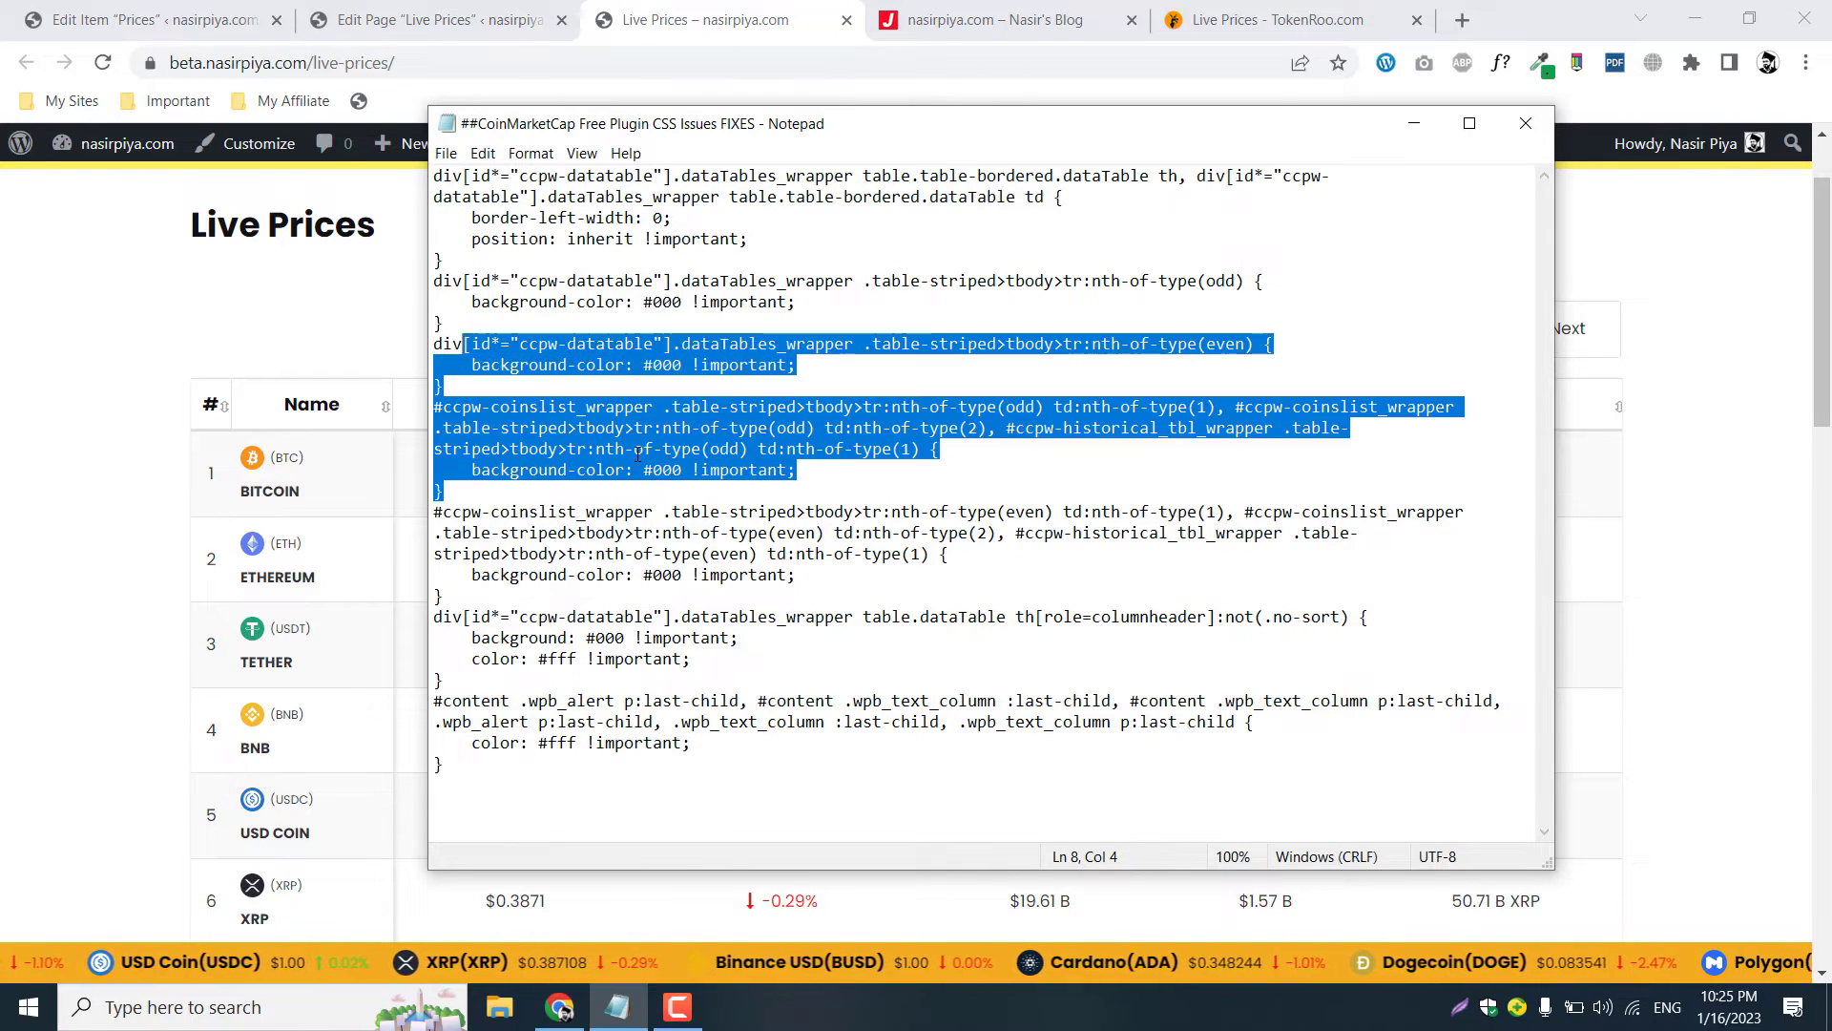
{"action": "left_click", "coordinate": [644, 457]}
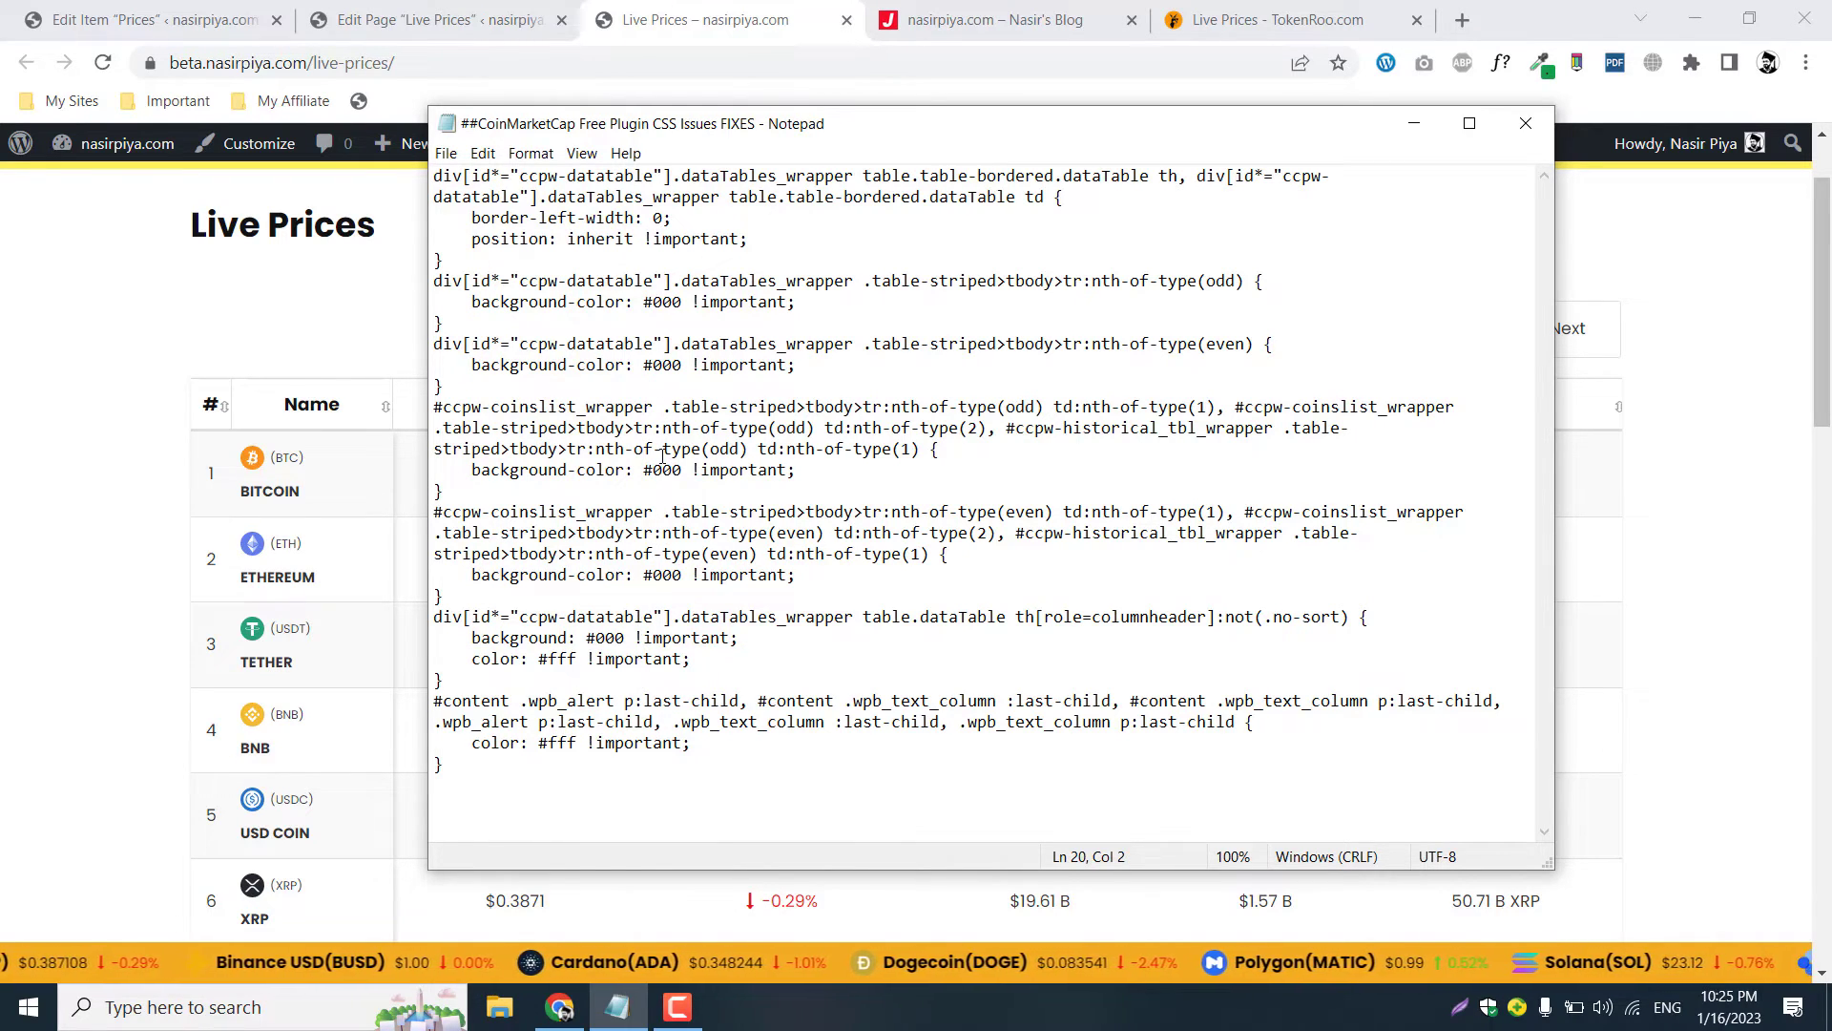
{"action": "key", "text": "ctrl+a"}
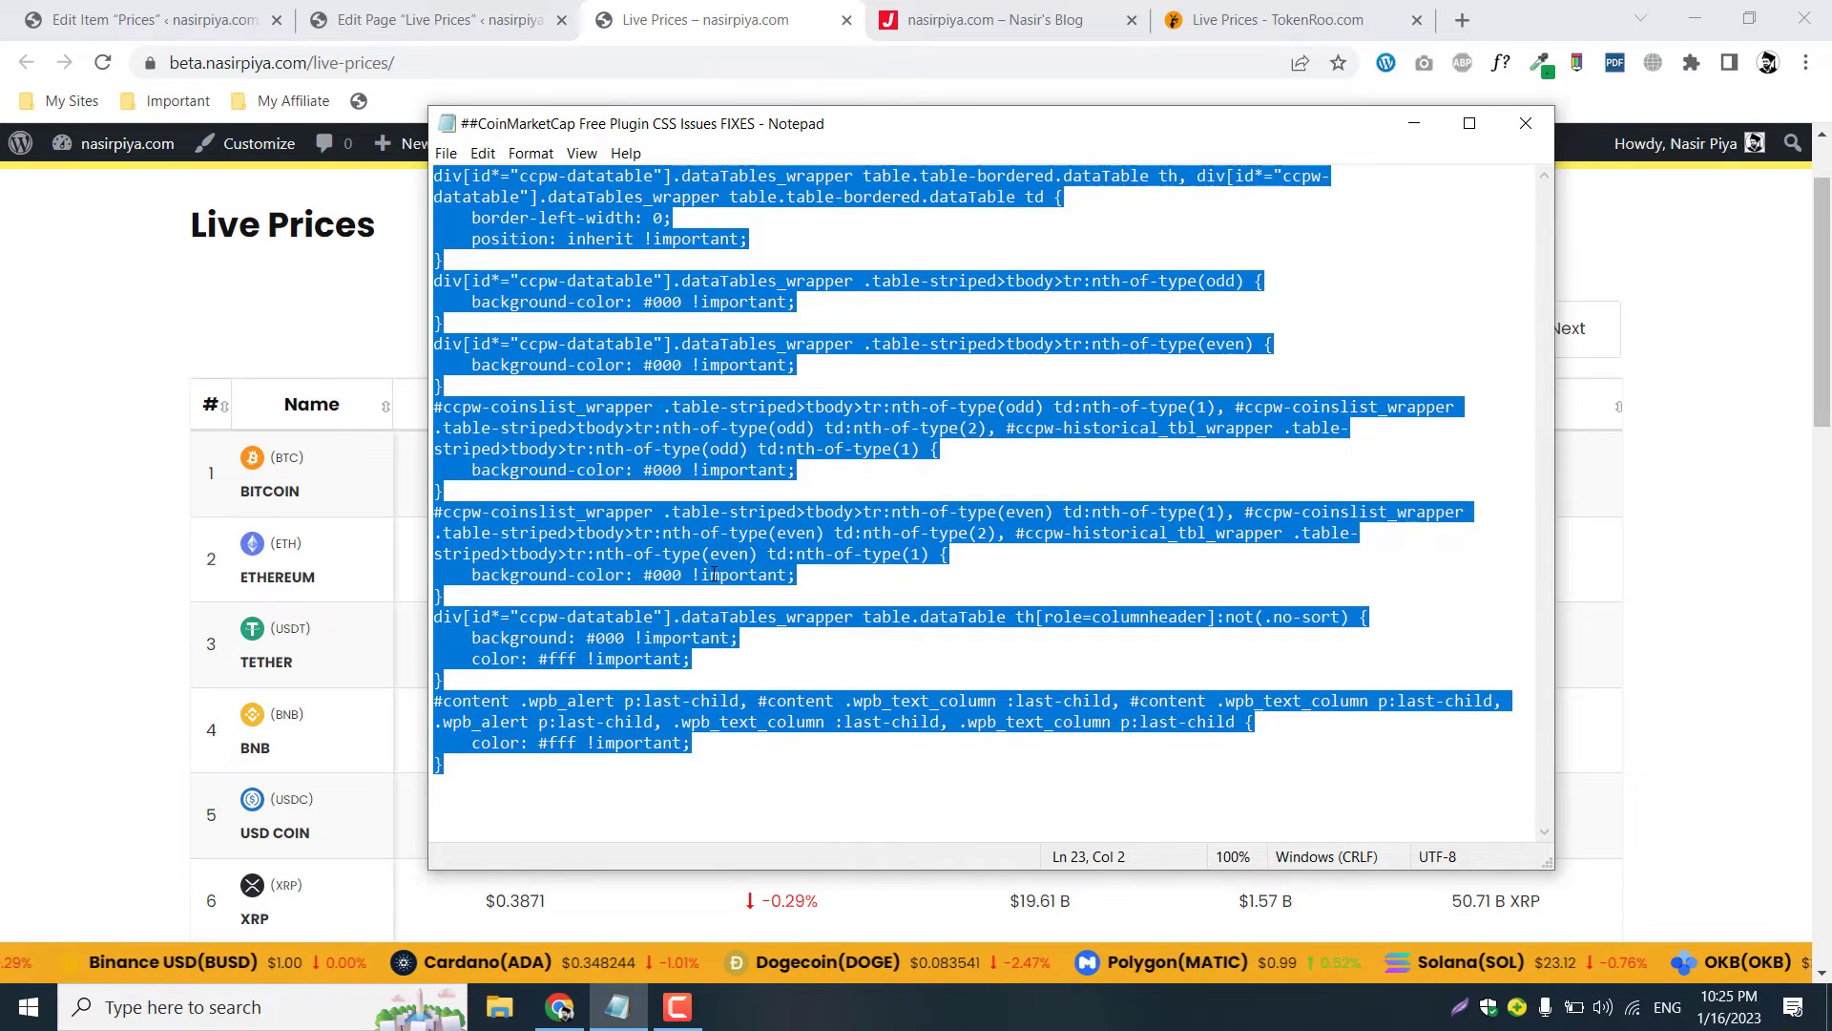
{"action": "key", "text": "alt+Tab"}
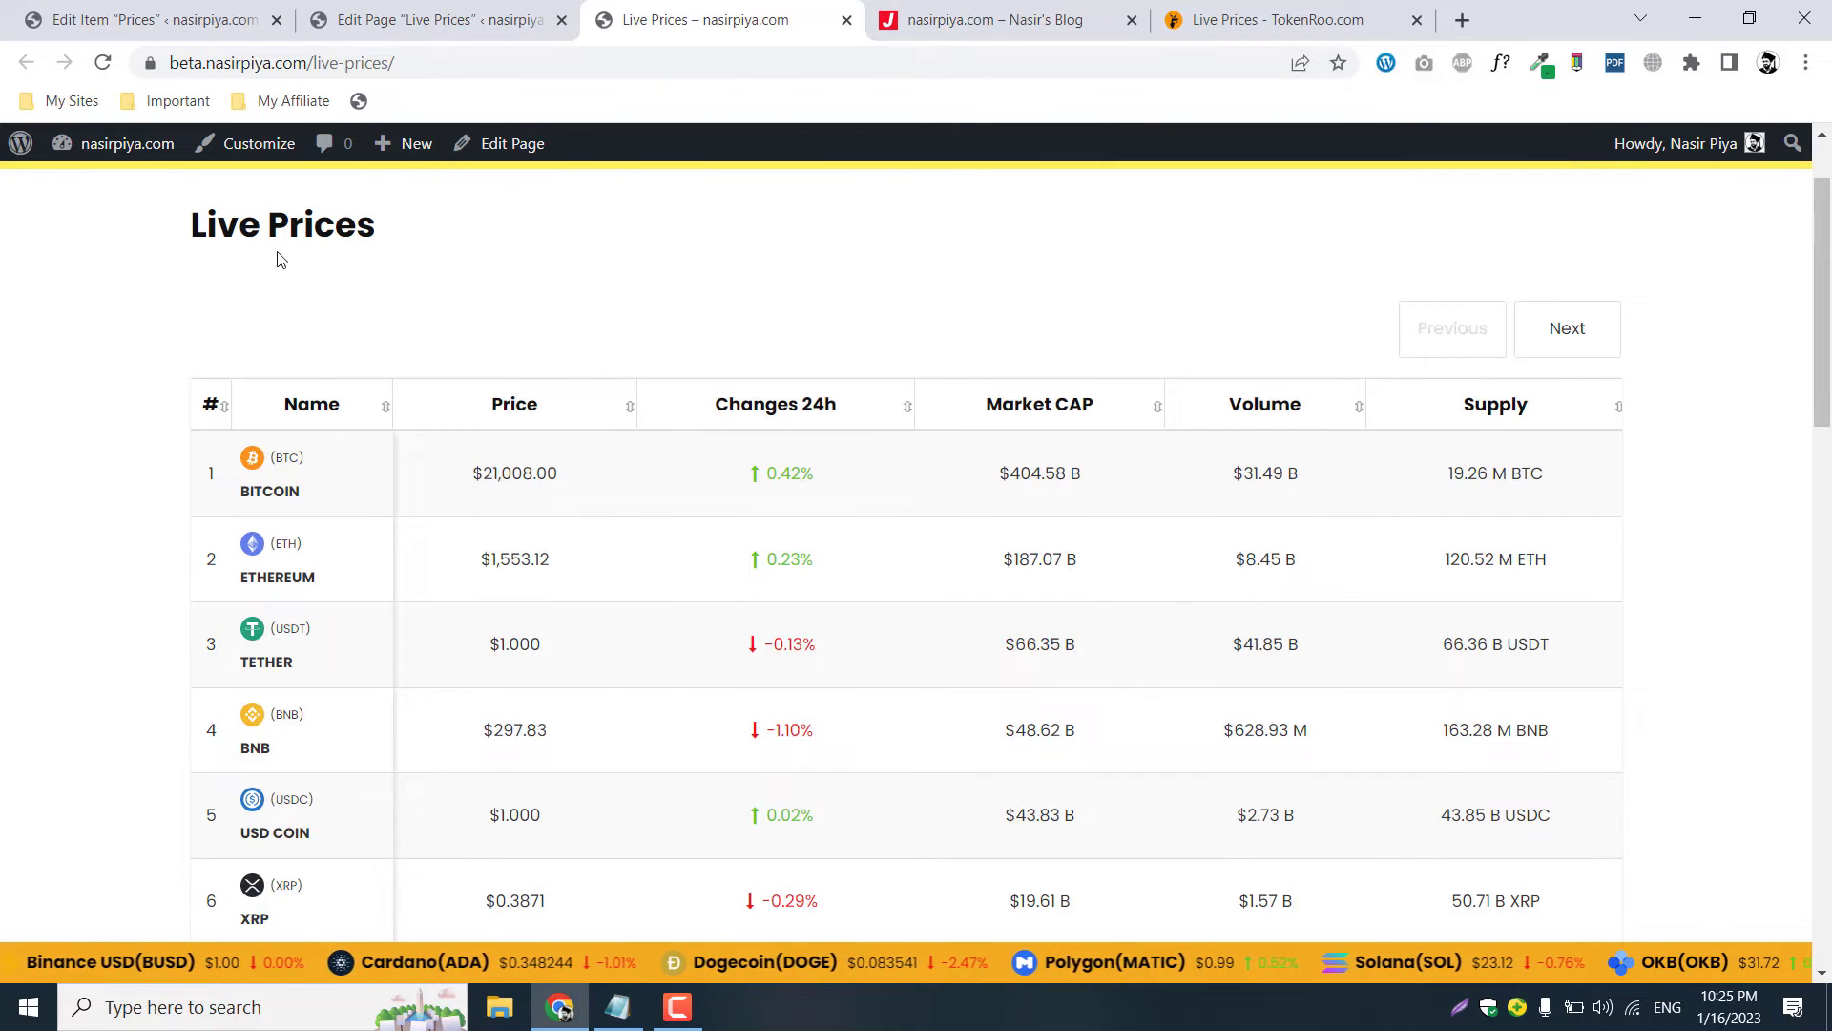
Open the theme customizer in a new tab, paste the copied CSS rules into Additional CSS and publish them.
{"action": "middle_click", "coordinate": [232, 143]}
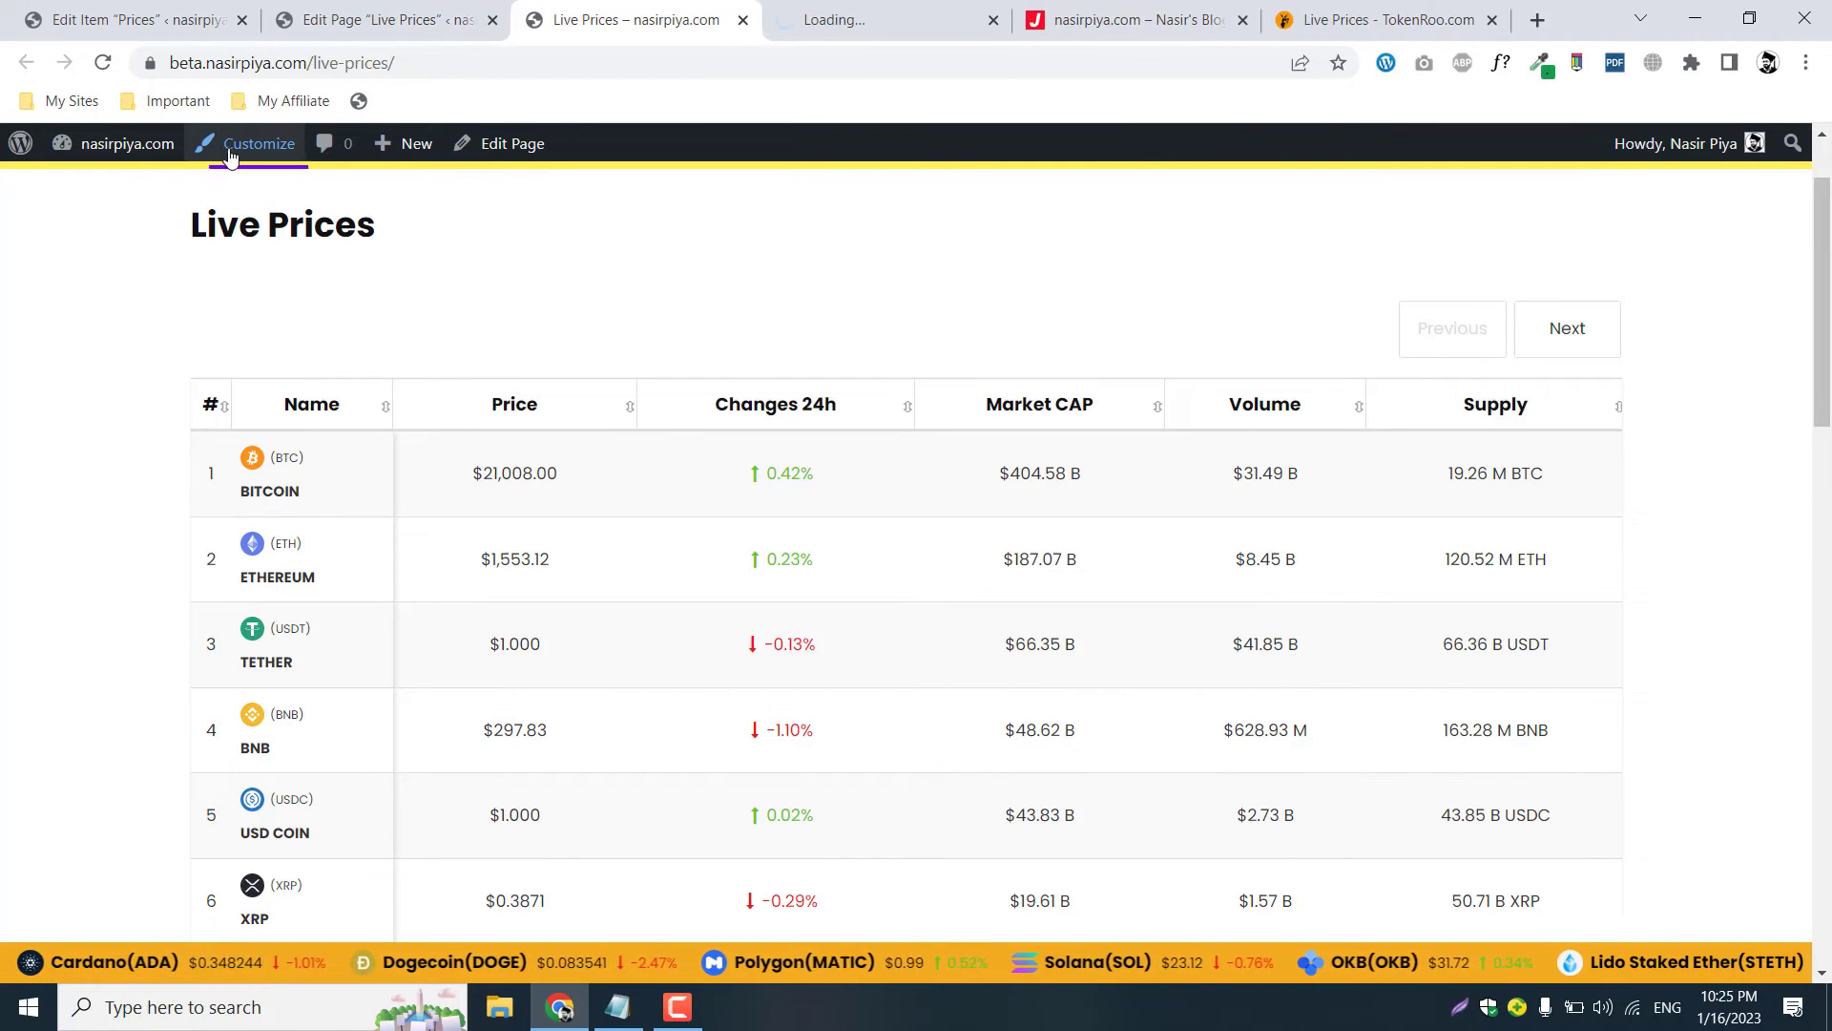
{"action": "left_click", "coordinate": [878, 7]}
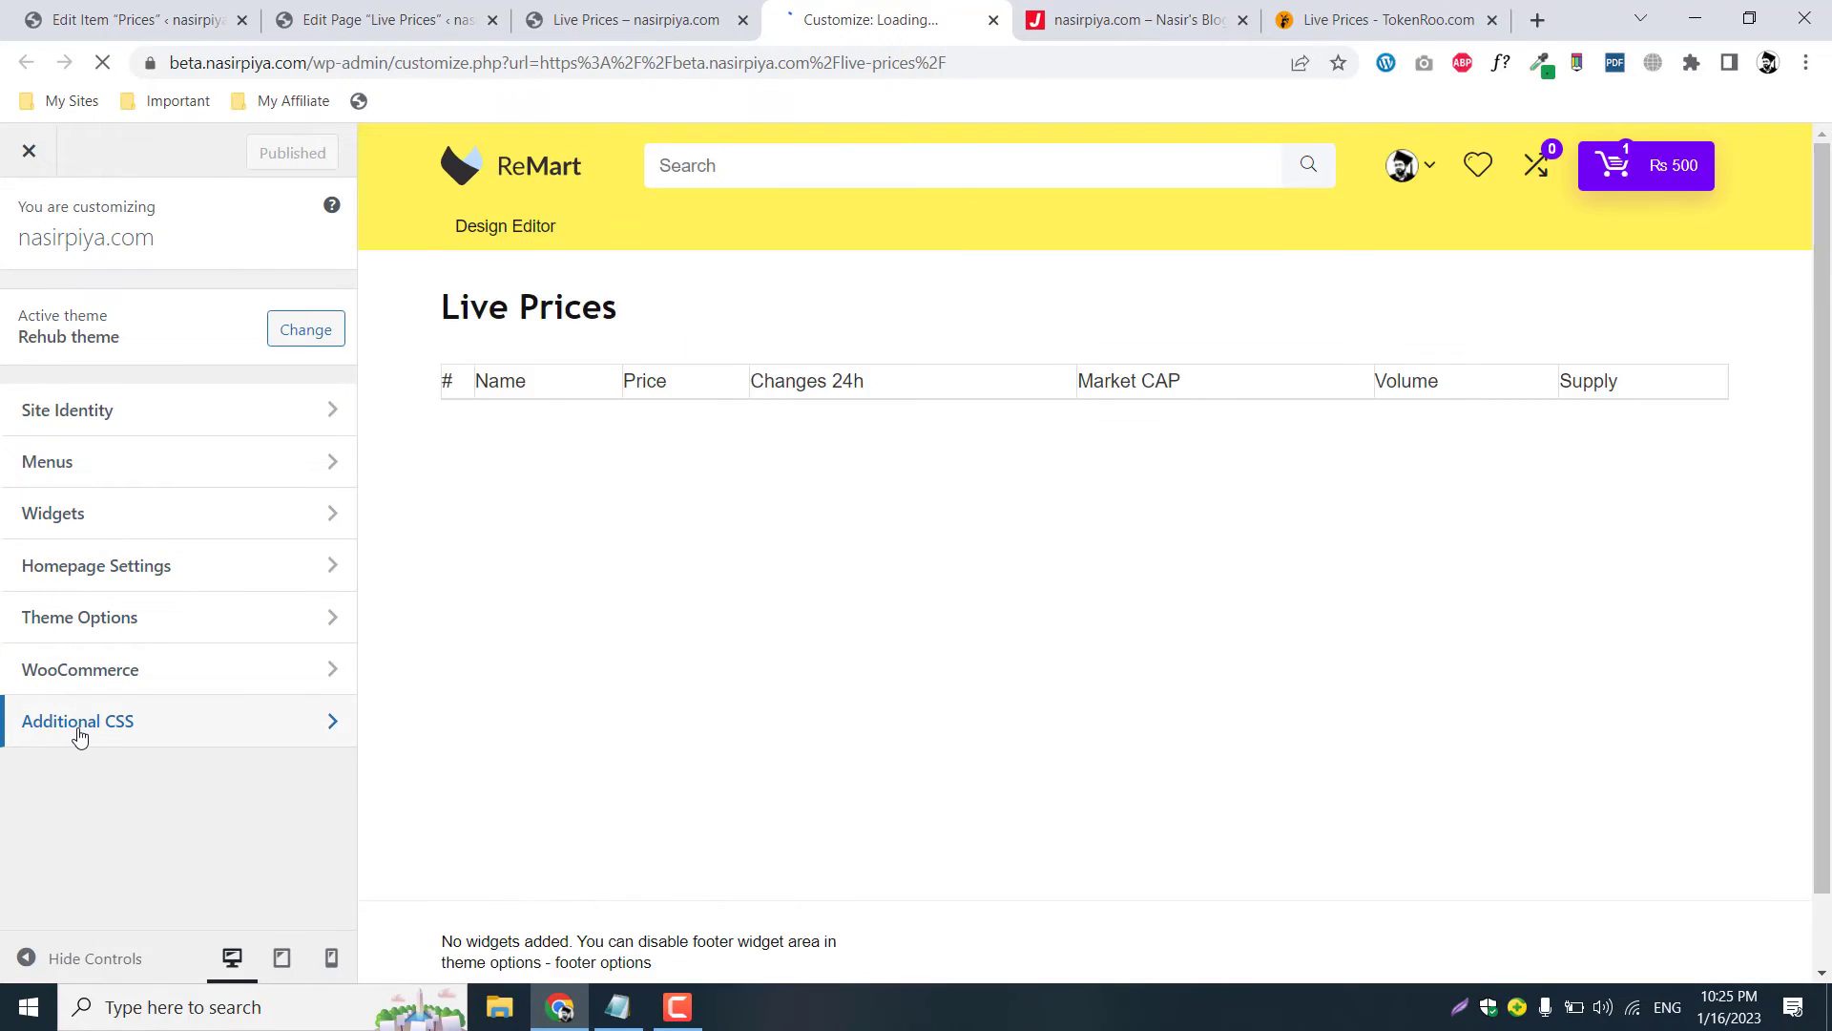
{"action": "left_click", "coordinate": [79, 732]}
{"action": "scroll", "coordinate": [148, 520], "scroll_direction": "down", "scroll_amount": 5}
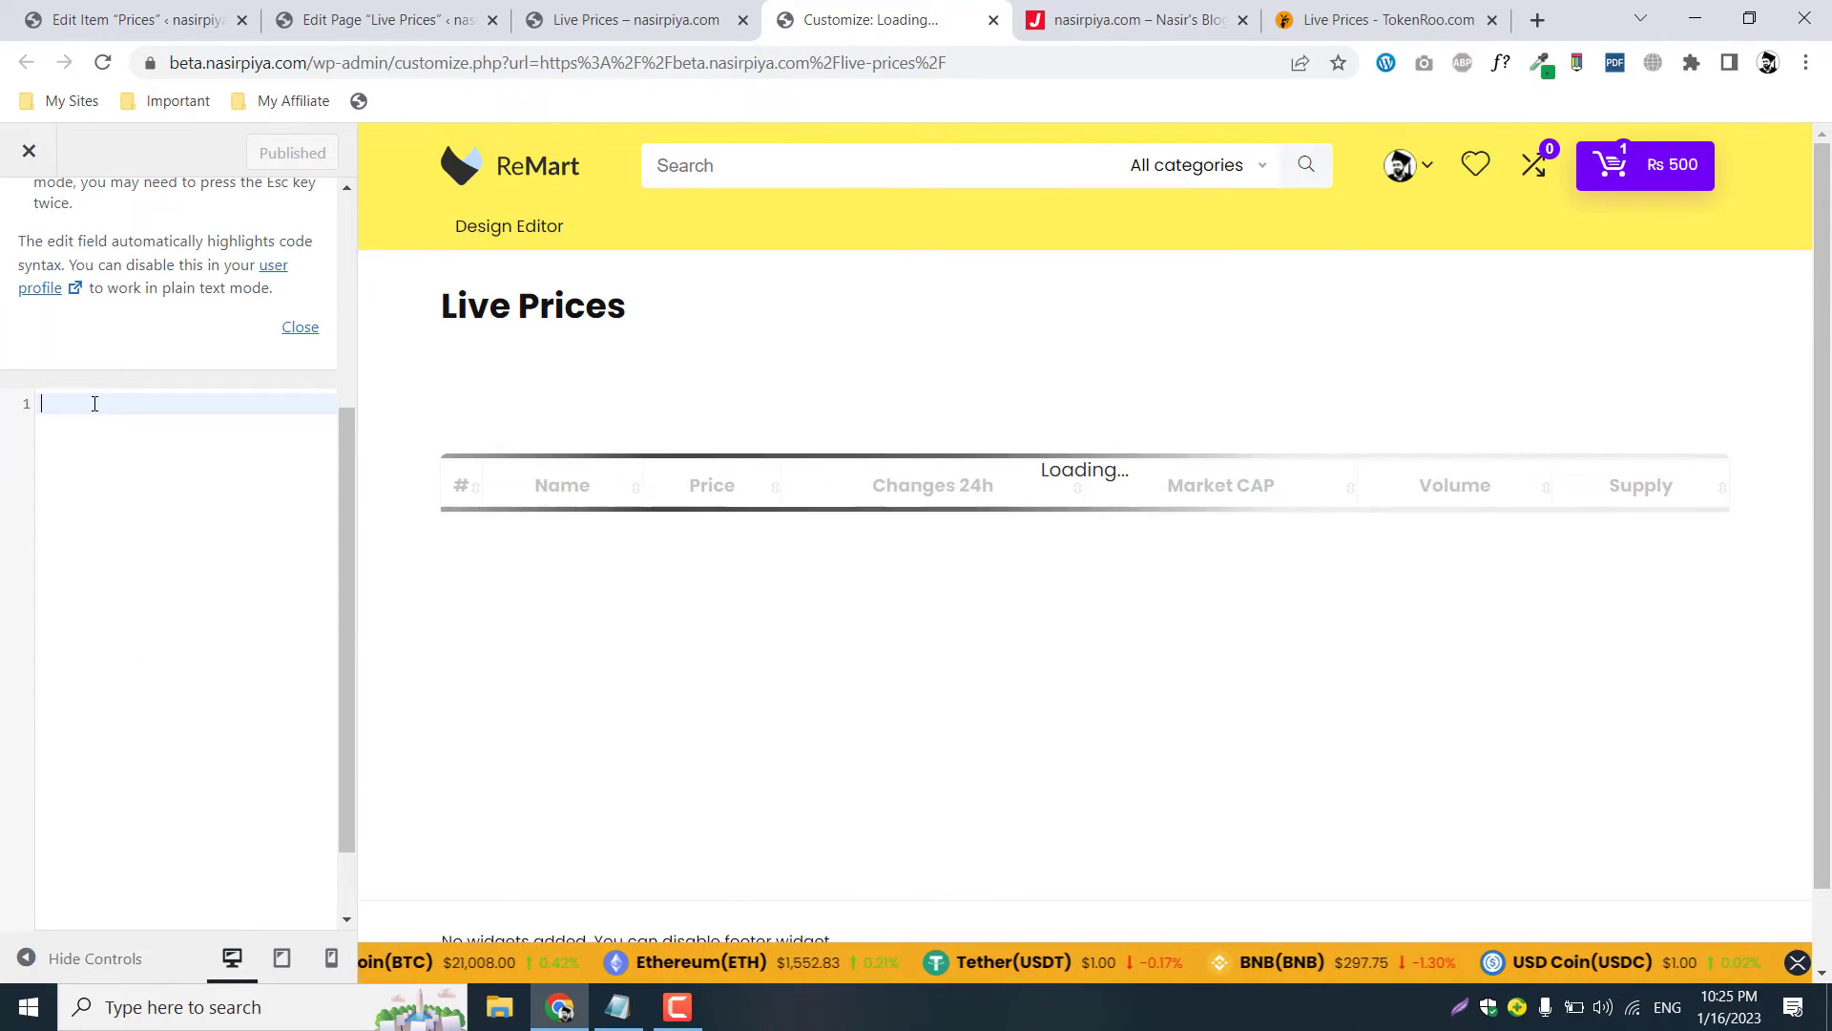
{"action": "key", "text": "ctrl+v"}
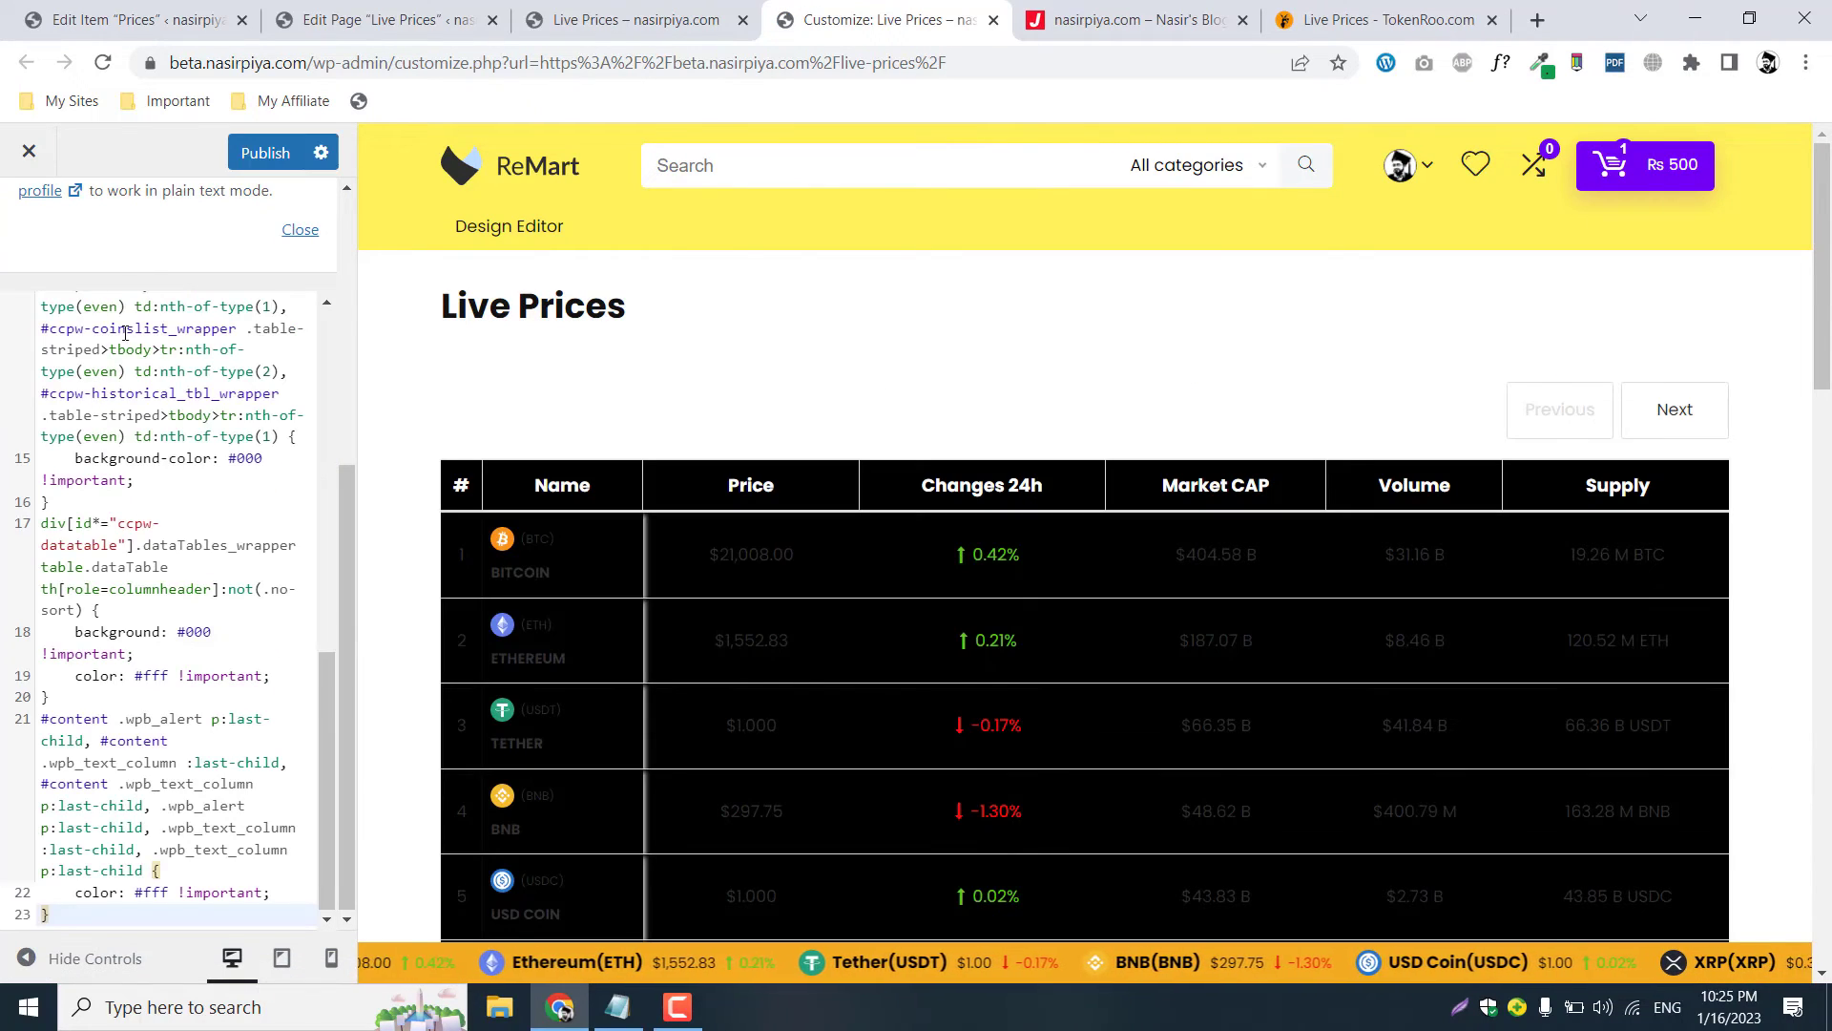
{"action": "left_click", "coordinate": [255, 157]}
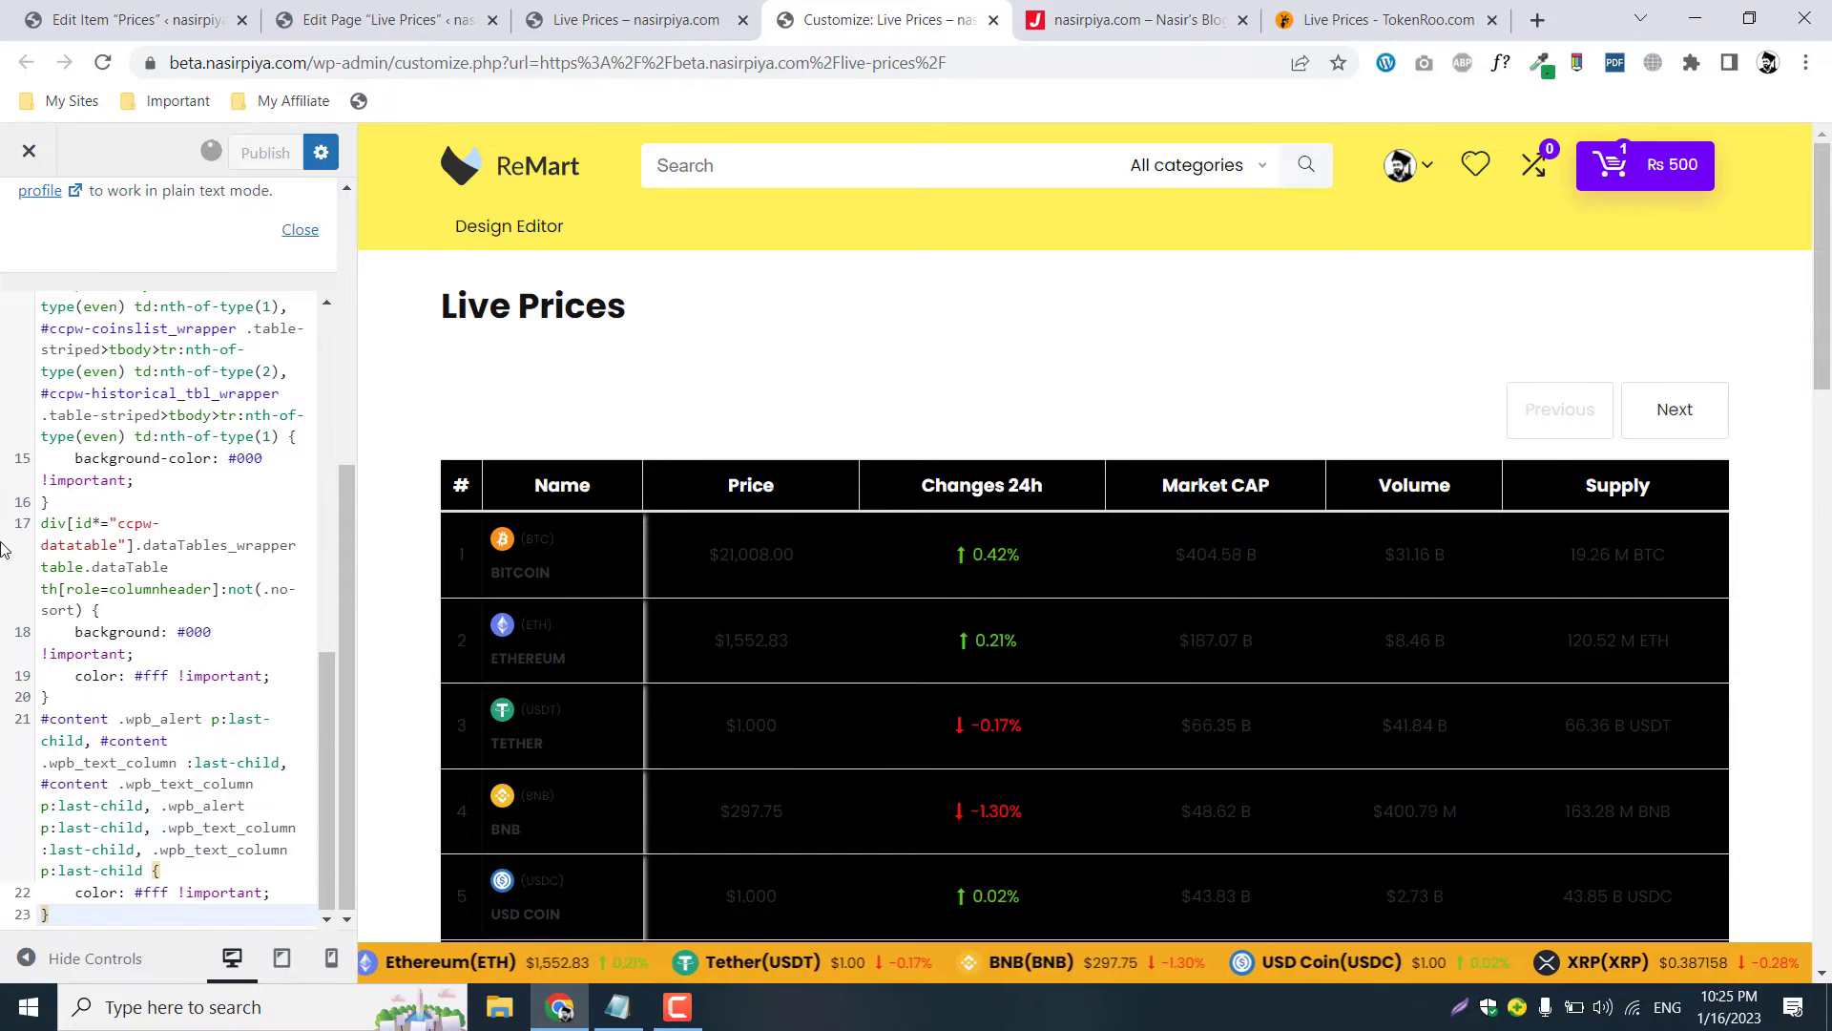
Reload the Live Prices page and check how the published CSS styles the coin table.
{"action": "left_click", "coordinate": [659, 19]}
{"action": "key", "text": "F5"}
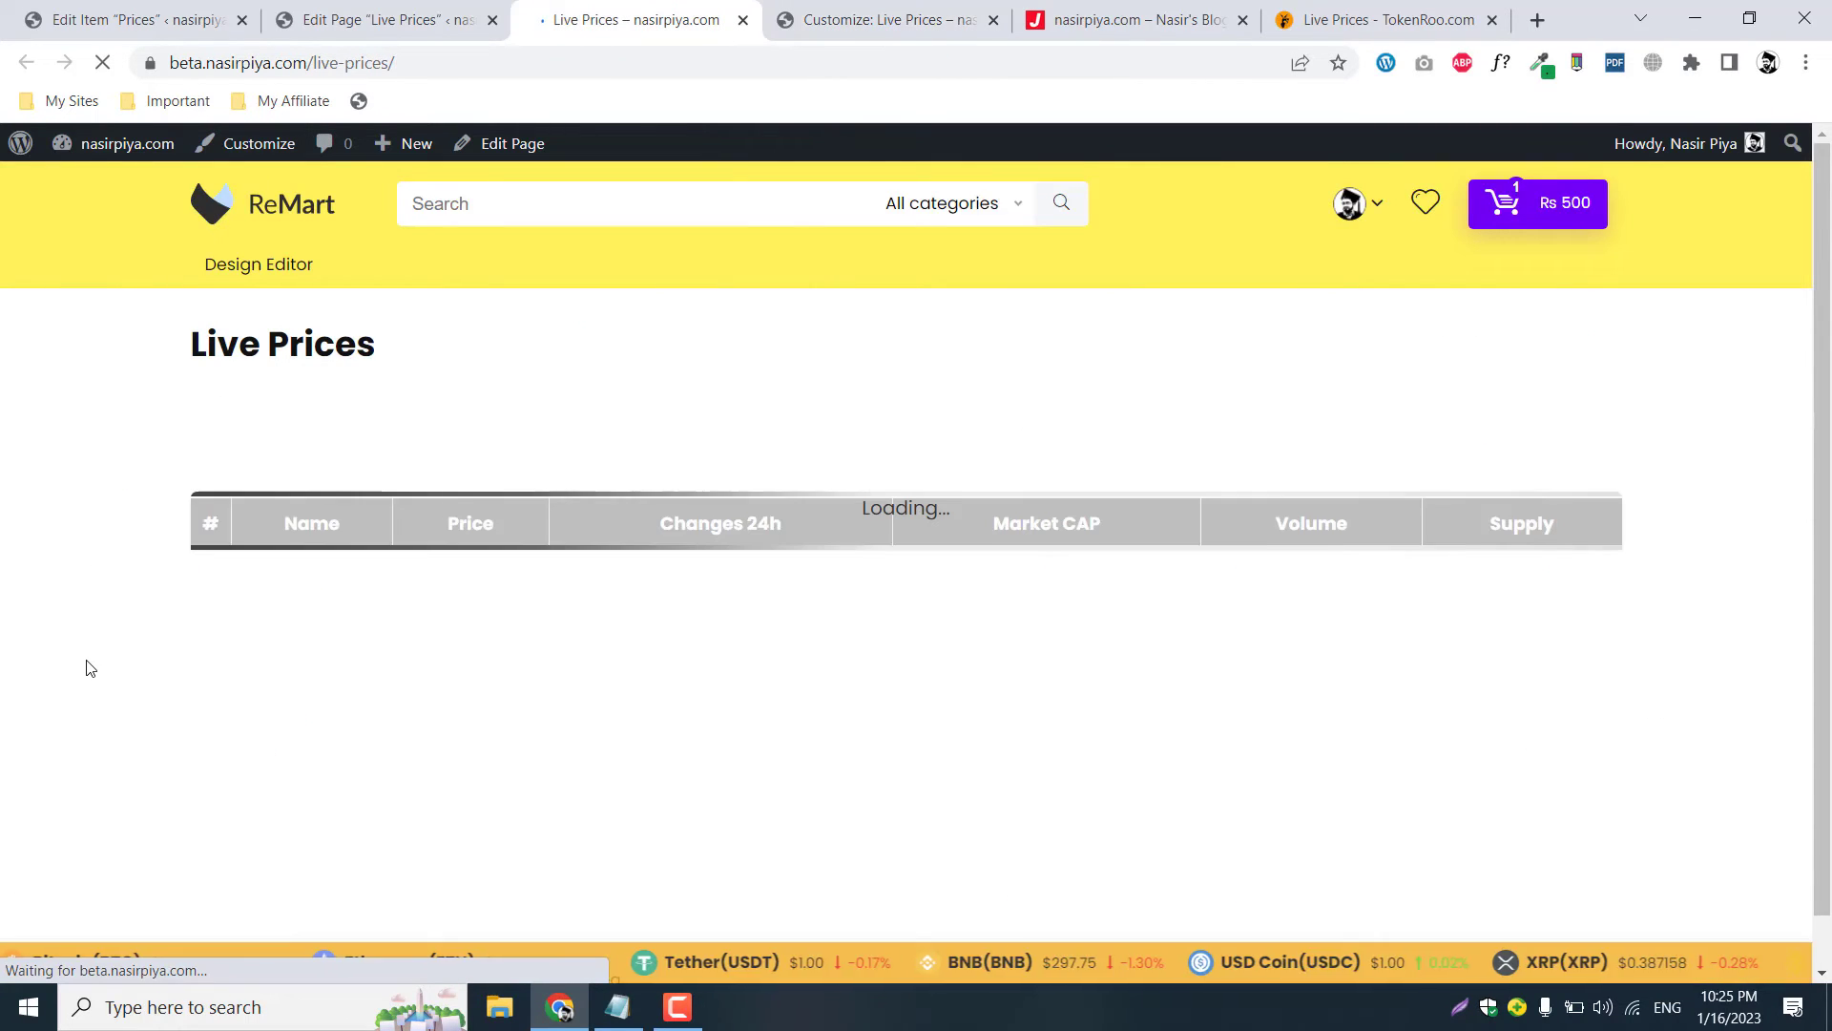
{"action": "scroll", "coordinate": [629, 470], "scroll_direction": "down", "scroll_amount": 2}
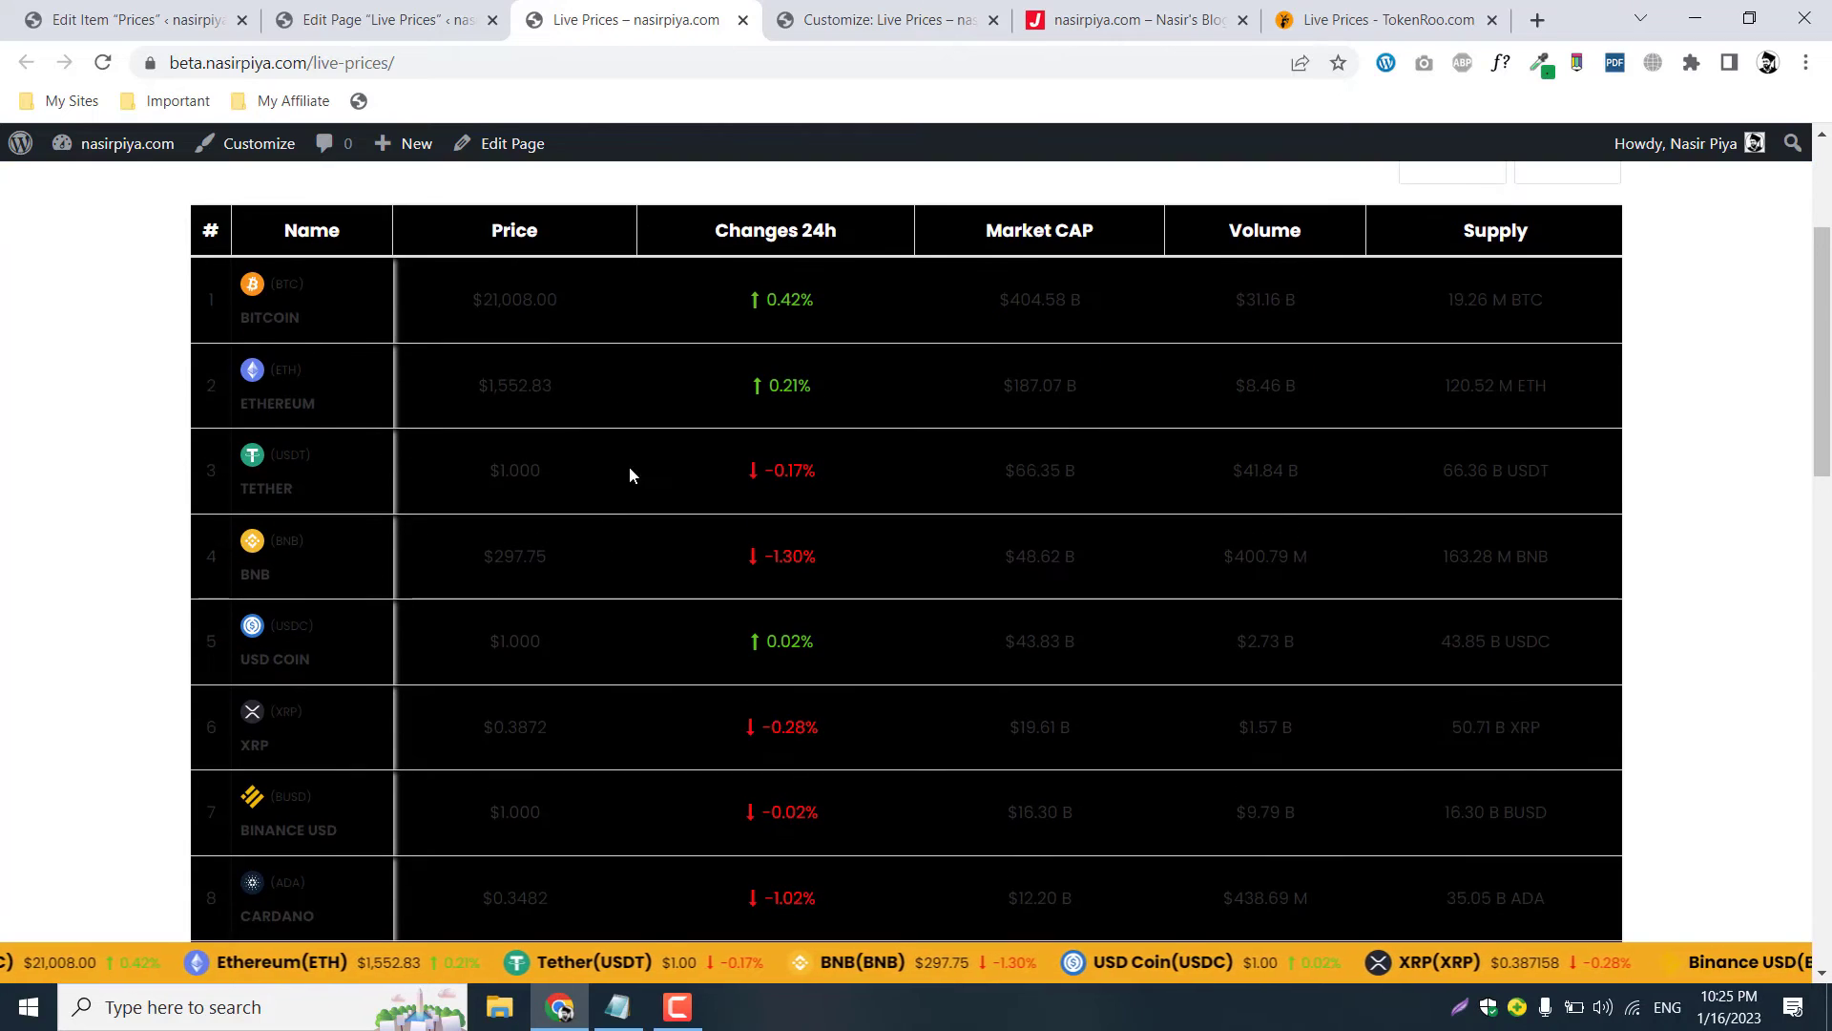
{"action": "scroll", "coordinate": [188, 613], "scroll_direction": "up", "scroll_amount": 3}
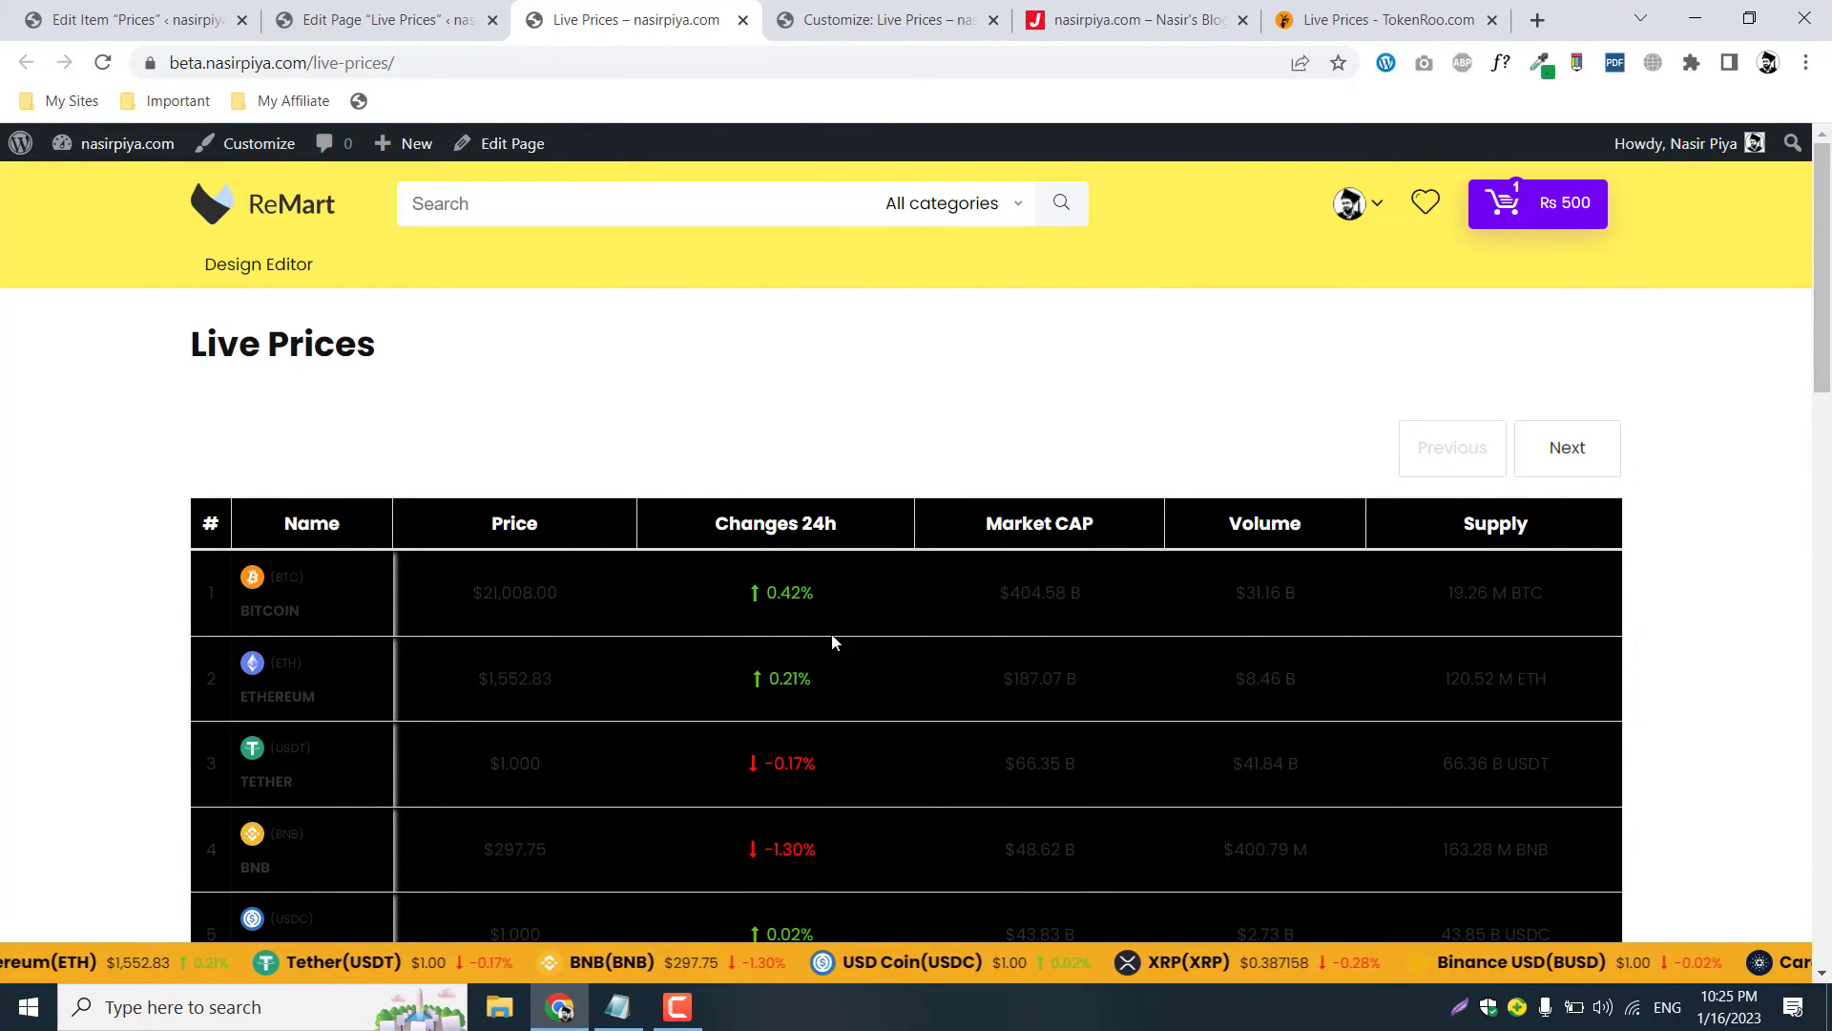
Delete all the Additional CSS code in the customizer and publish the change.
{"action": "left_click", "coordinate": [887, 21]}
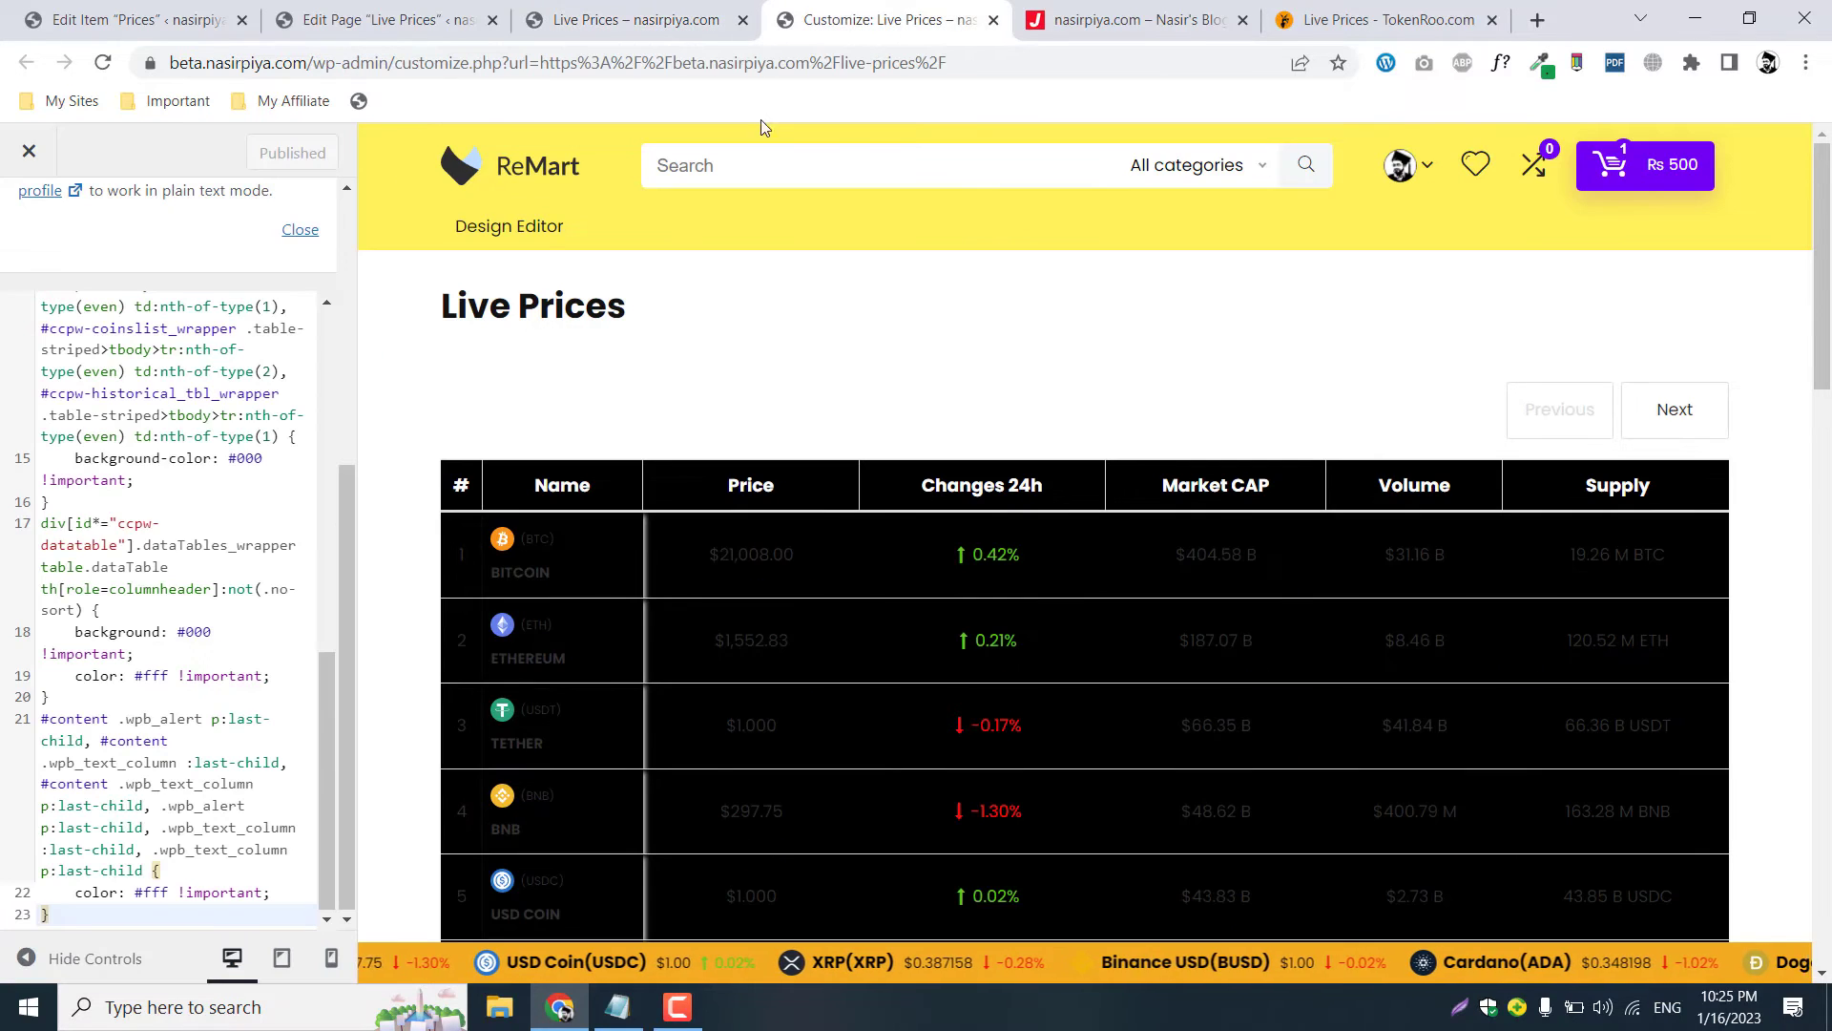
{"action": "left_click", "coordinate": [166, 509]}
{"action": "key", "text": "ctrl+a"}
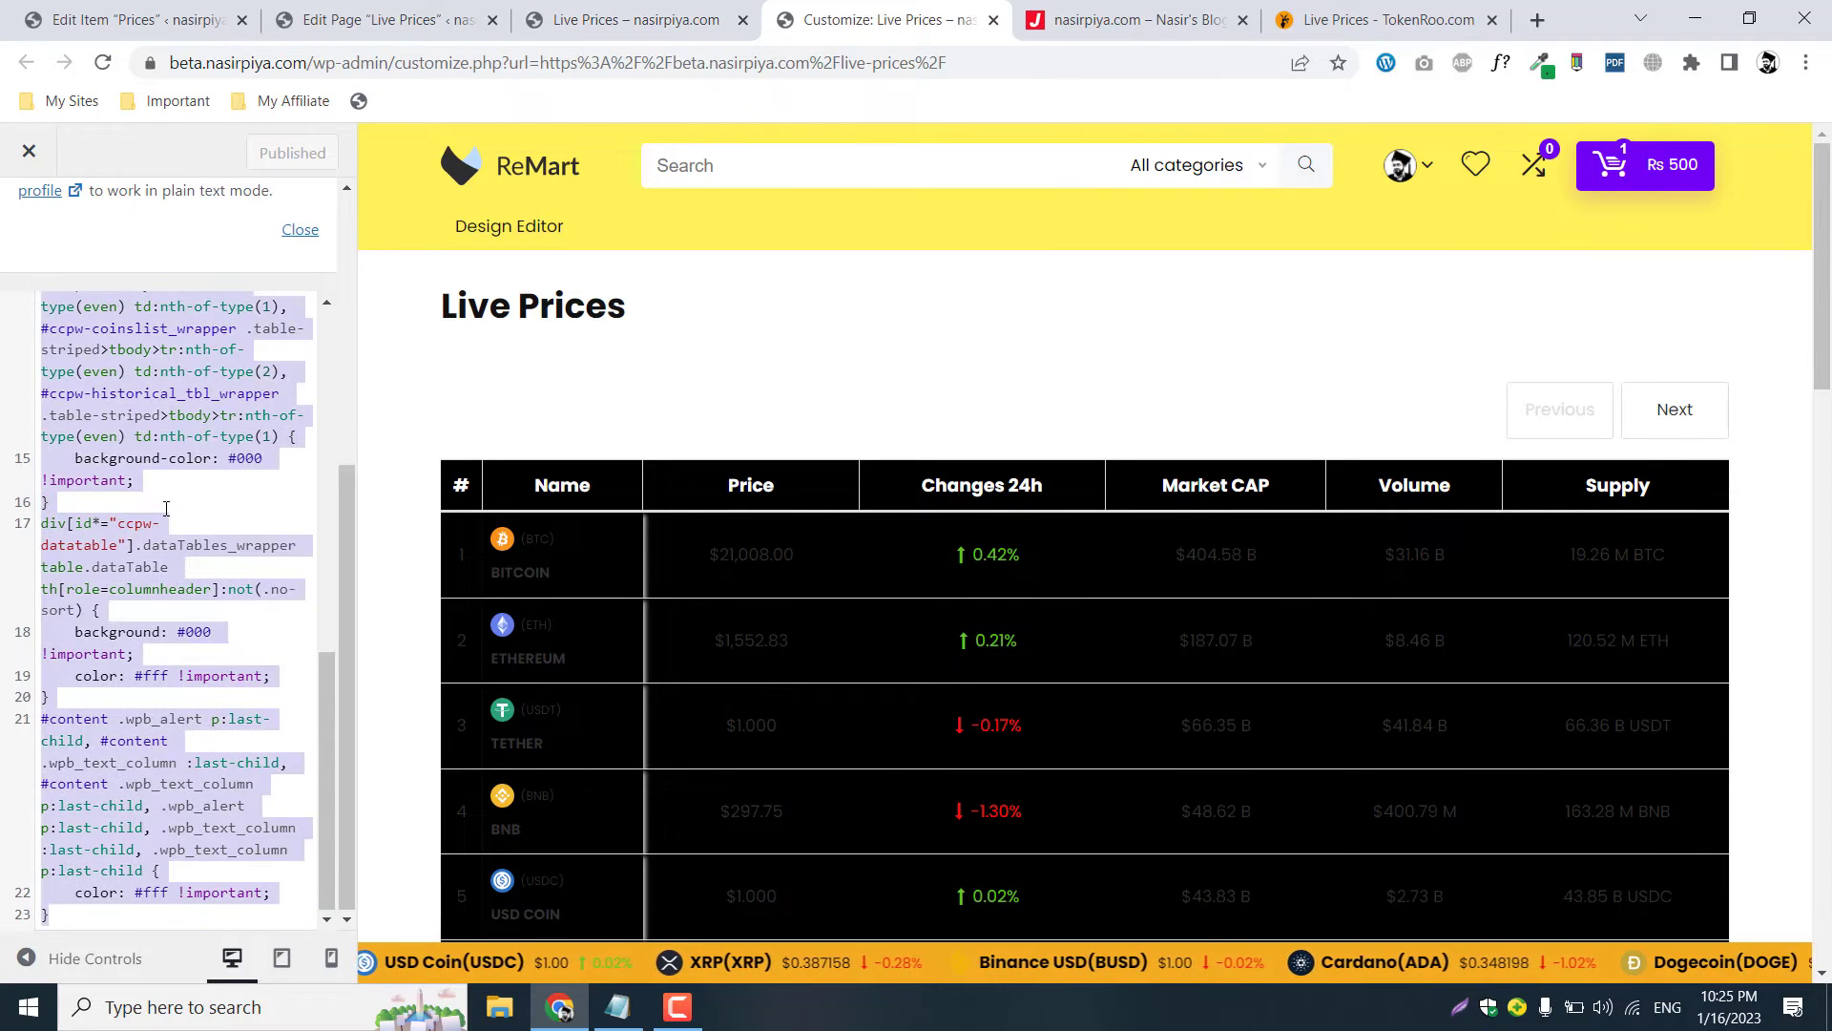
{"action": "key", "text": "BackSpace"}
{"action": "left_click", "coordinate": [265, 170]}
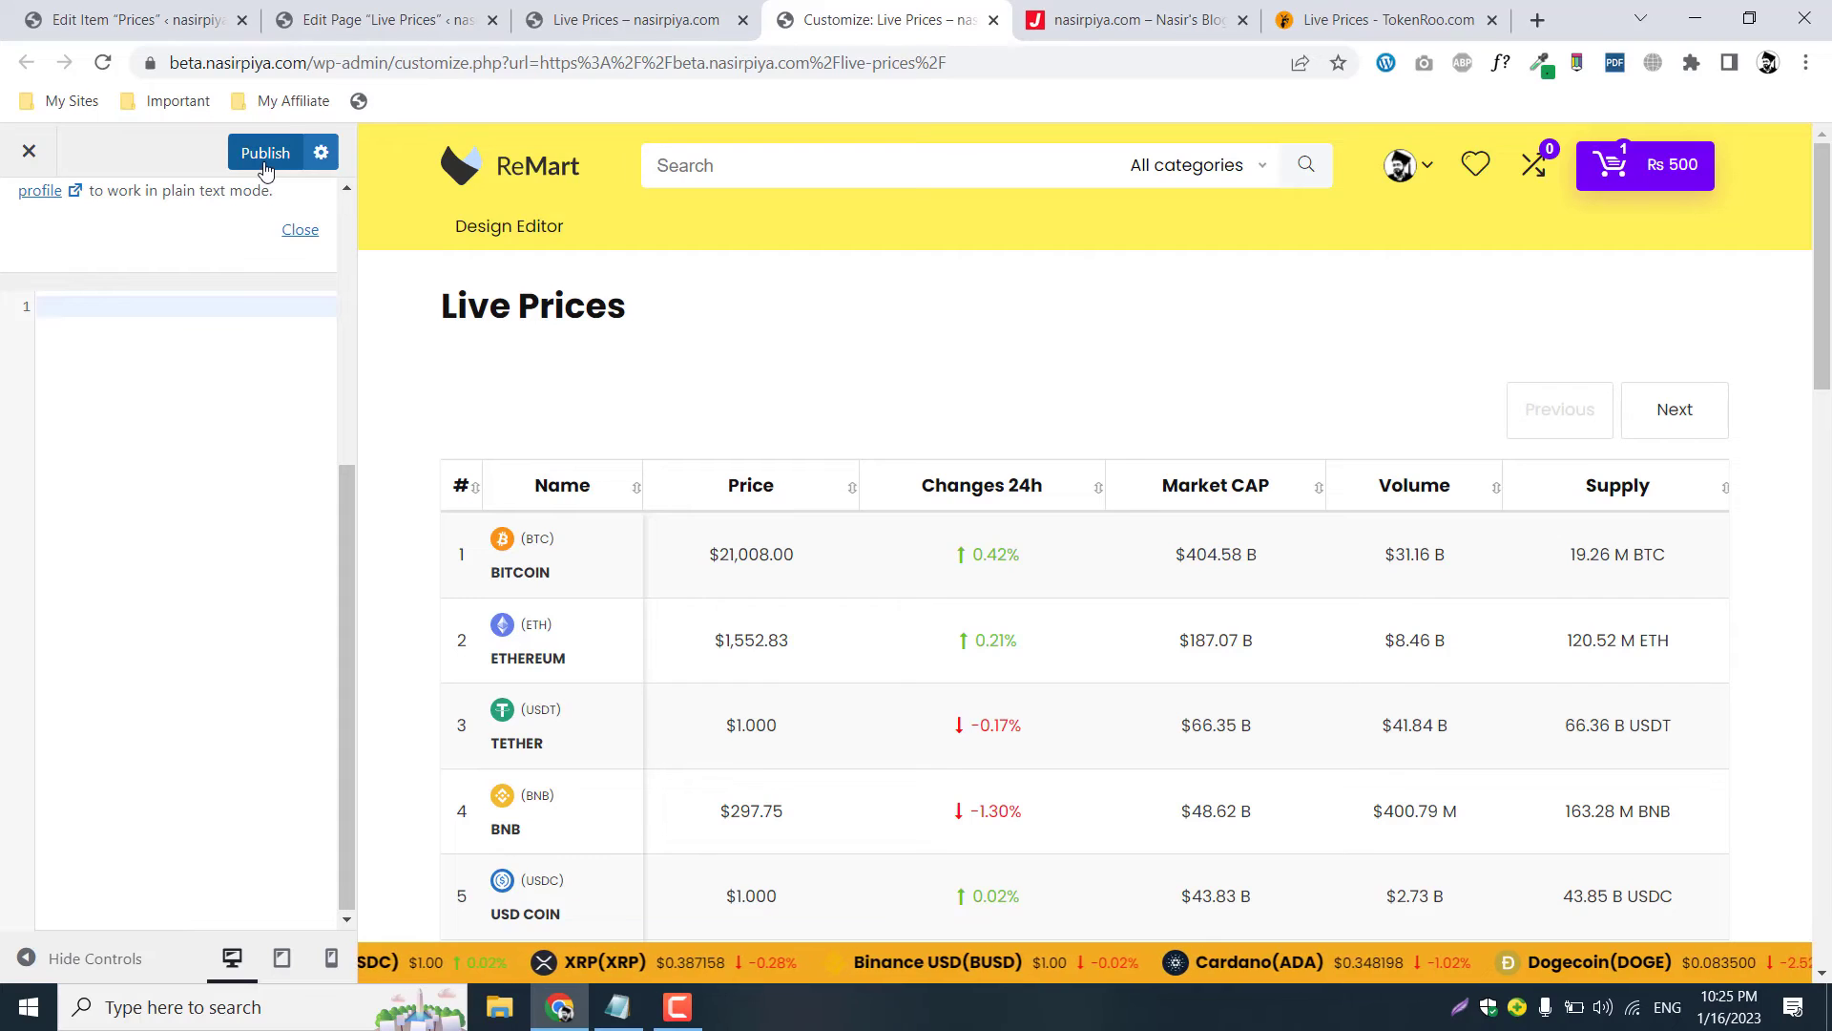
Return to the Live Prices page and review the coin table without the custom CSS.
{"action": "left_click", "coordinate": [665, 12]}
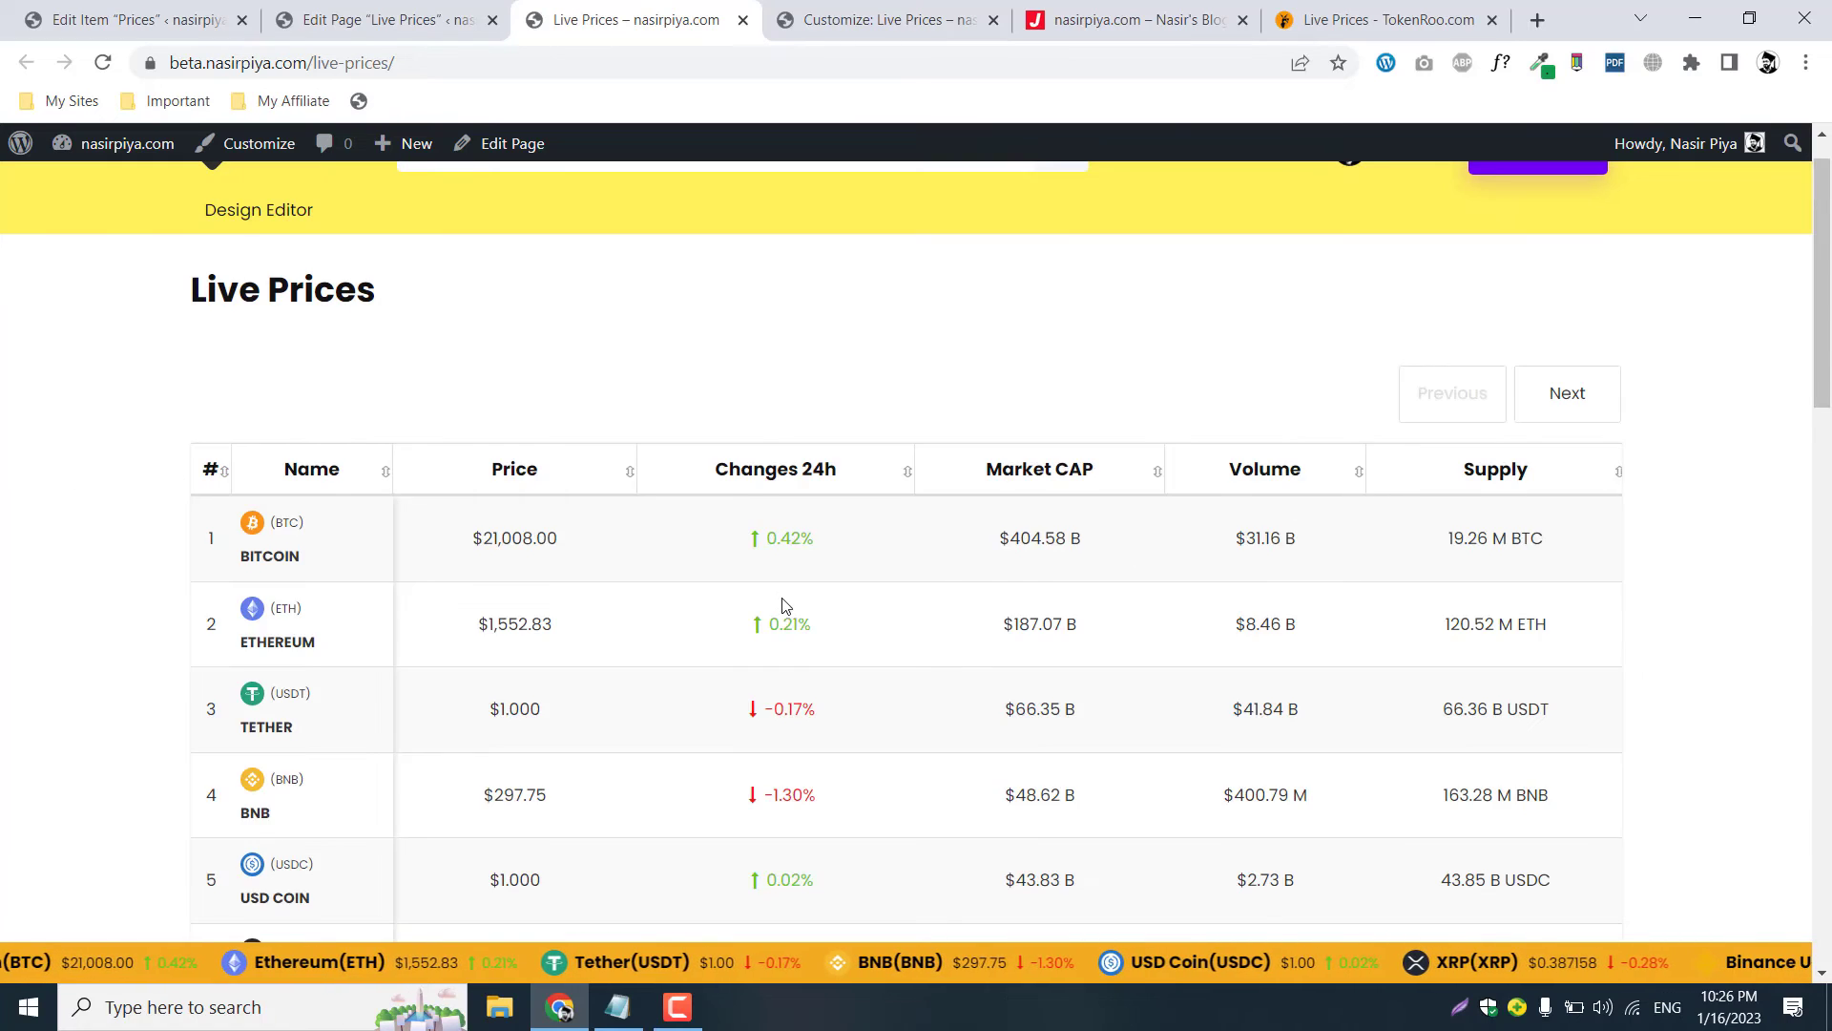
{"action": "scroll", "coordinate": [785, 603], "scroll_direction": "down", "scroll_amount": 7}
{"action": "scroll", "coordinate": [785, 601], "scroll_direction": "up", "scroll_amount": 8}
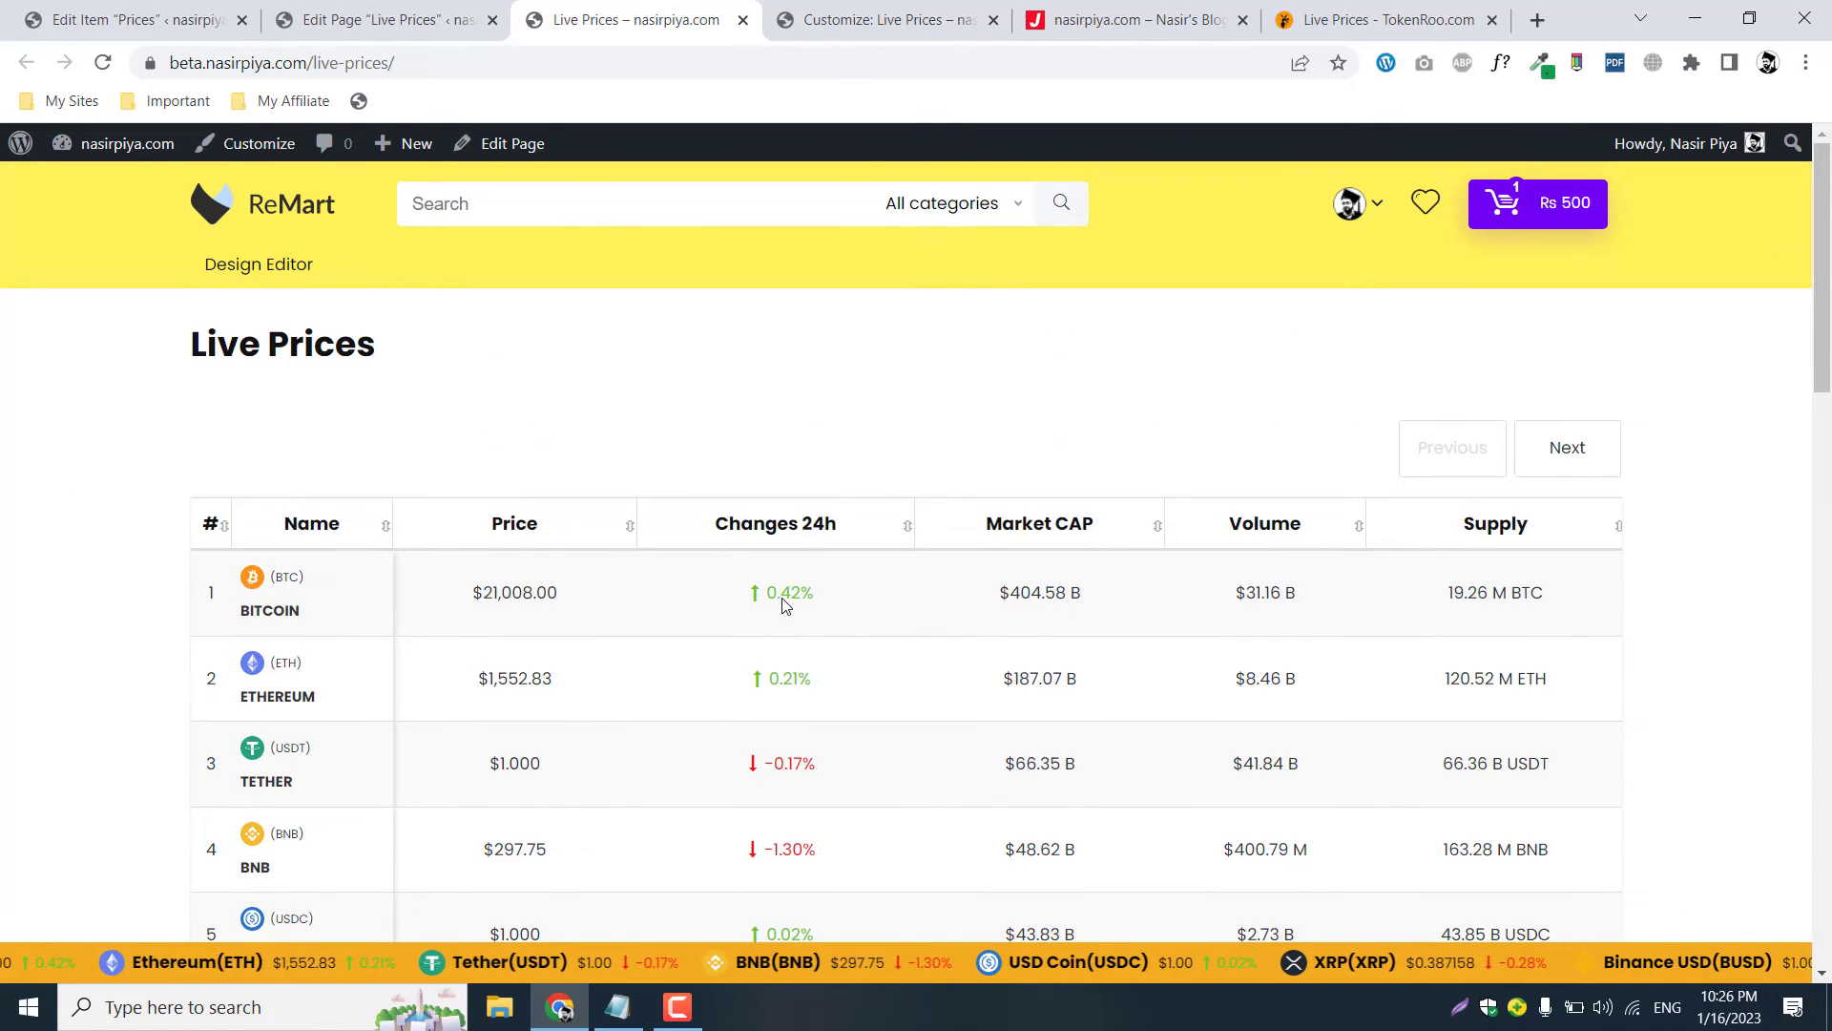
Start a new crypto widget titled "new" and set its widget type to Multi Currency Tabs.
{"action": "left_click", "coordinate": [158, 21]}
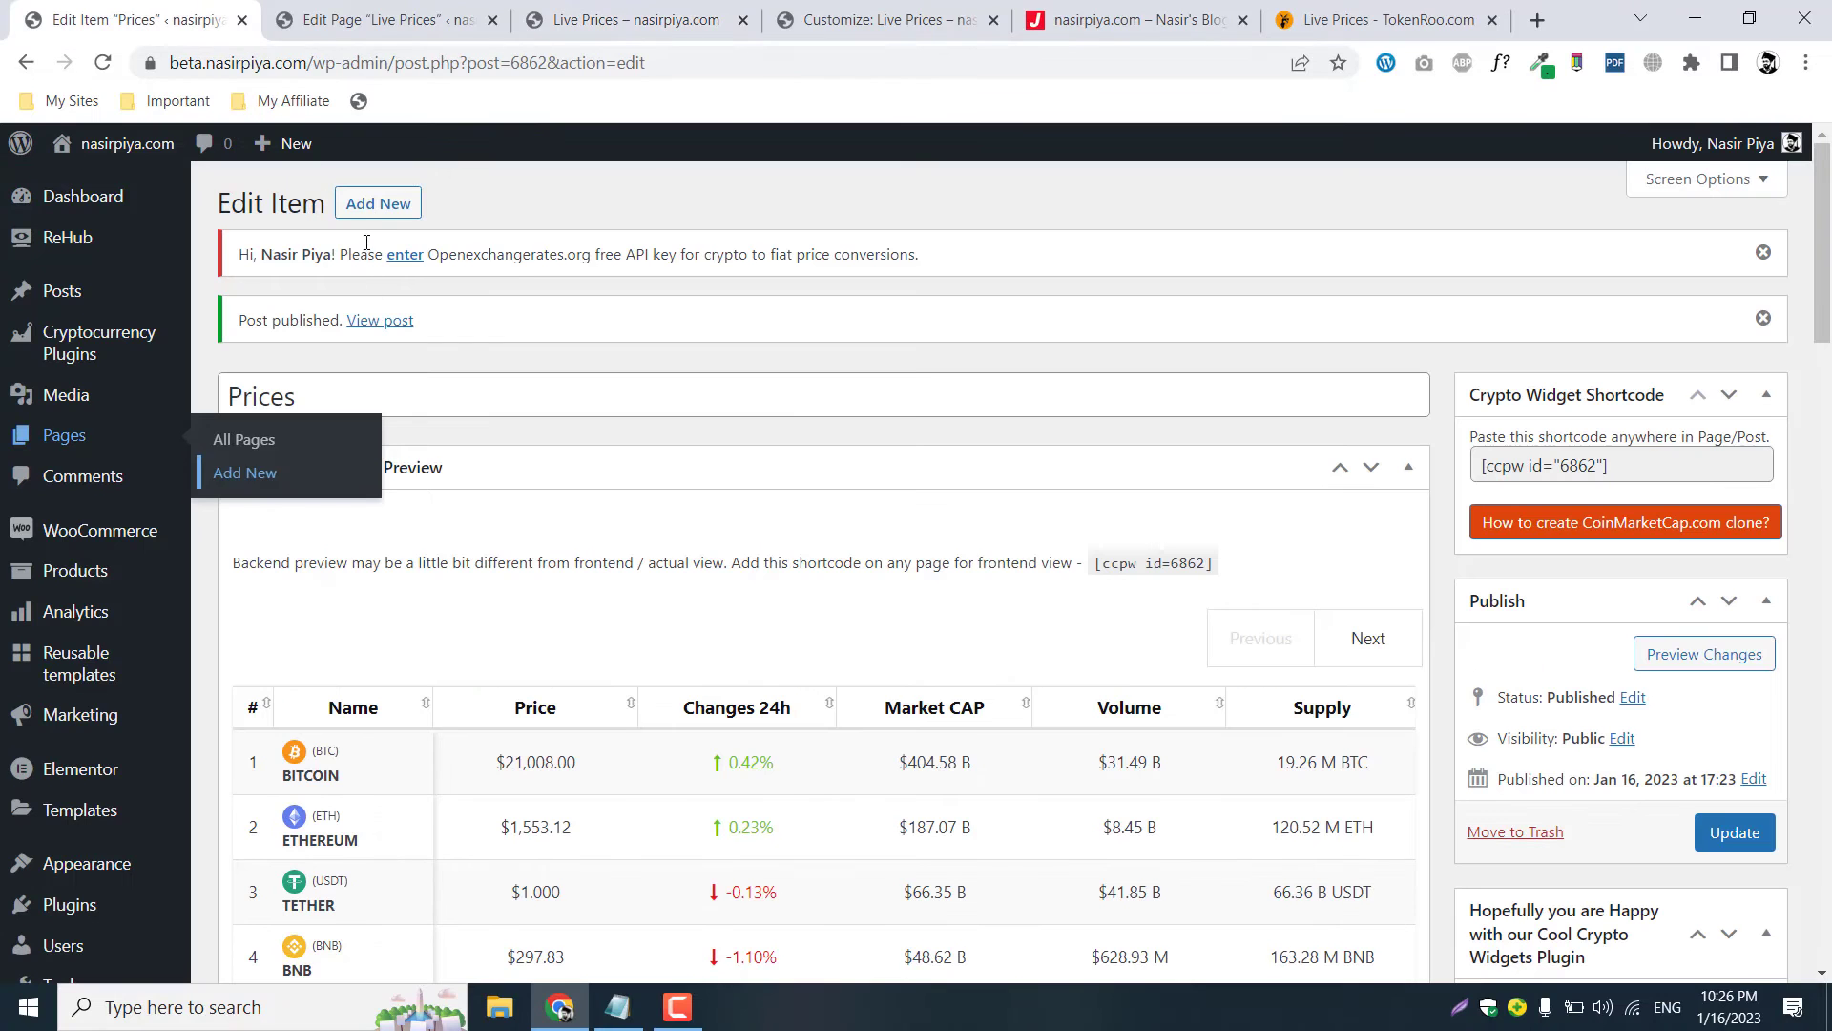
{"action": "left_click", "coordinate": [378, 203]}
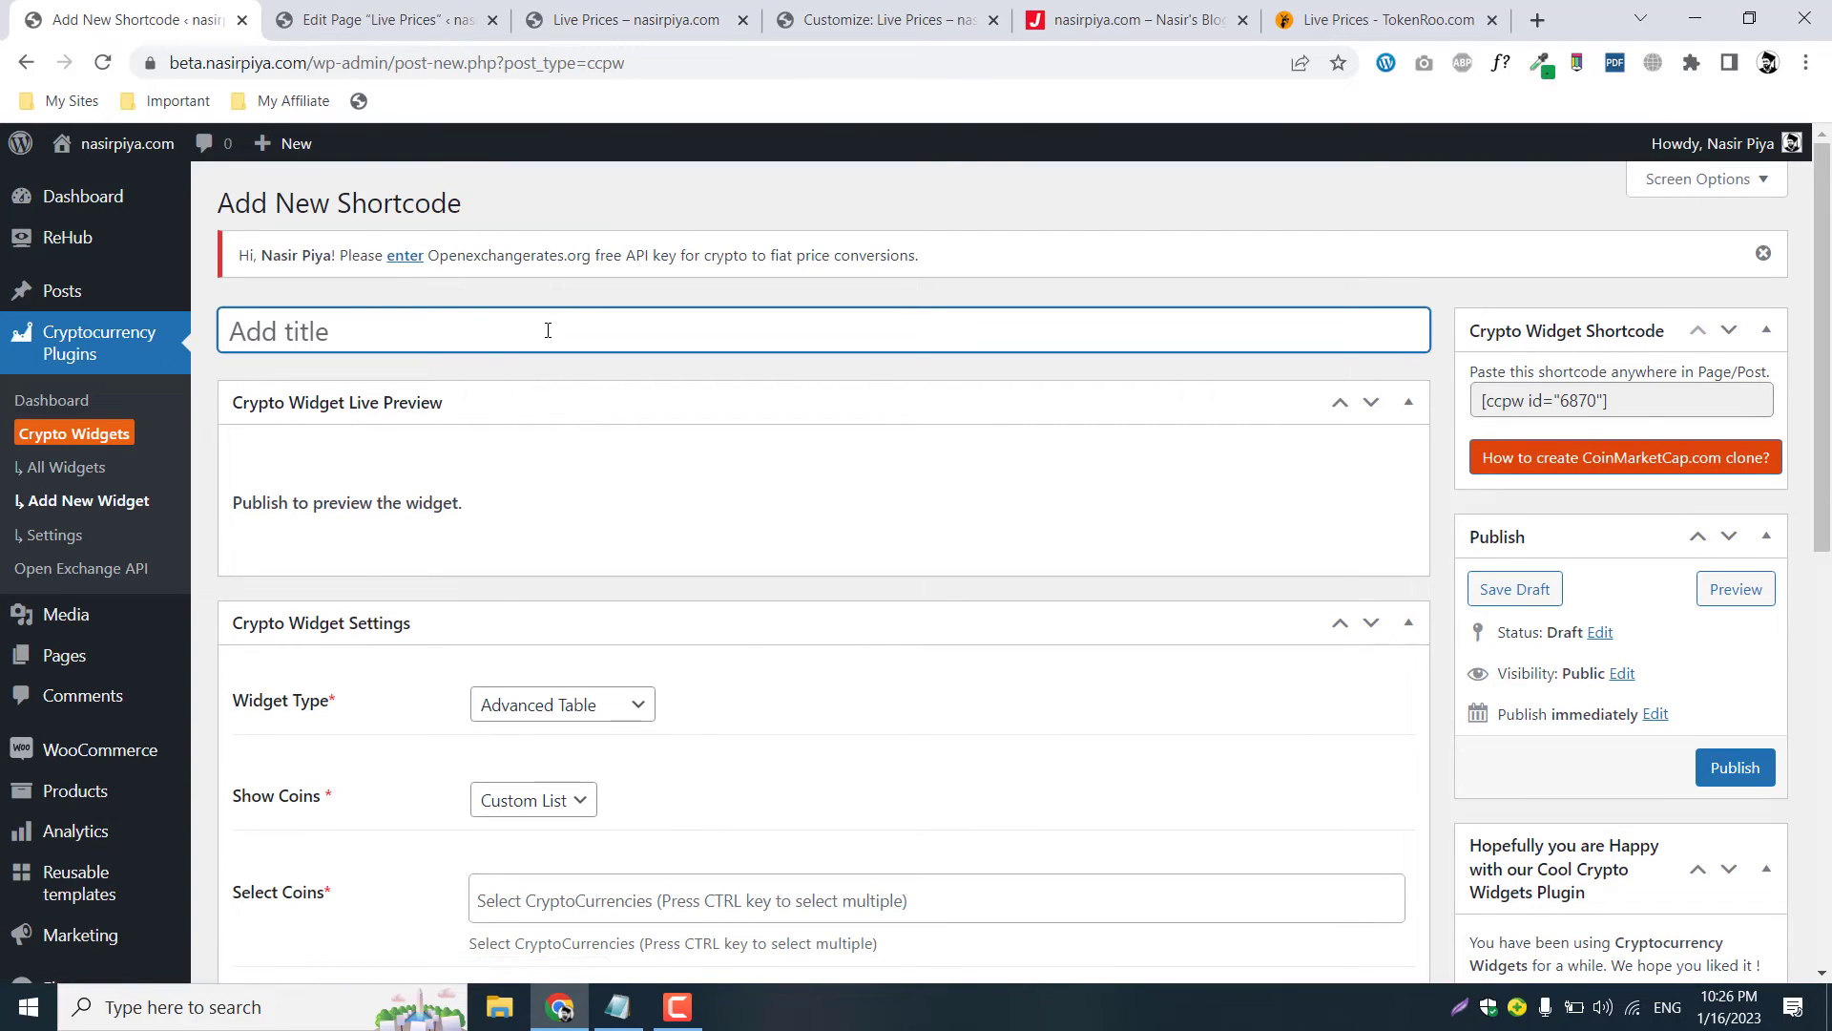
{"action": "type", "text": "new"}
{"action": "scroll", "coordinate": [546, 332], "scroll_direction": "down", "scroll_amount": 2}
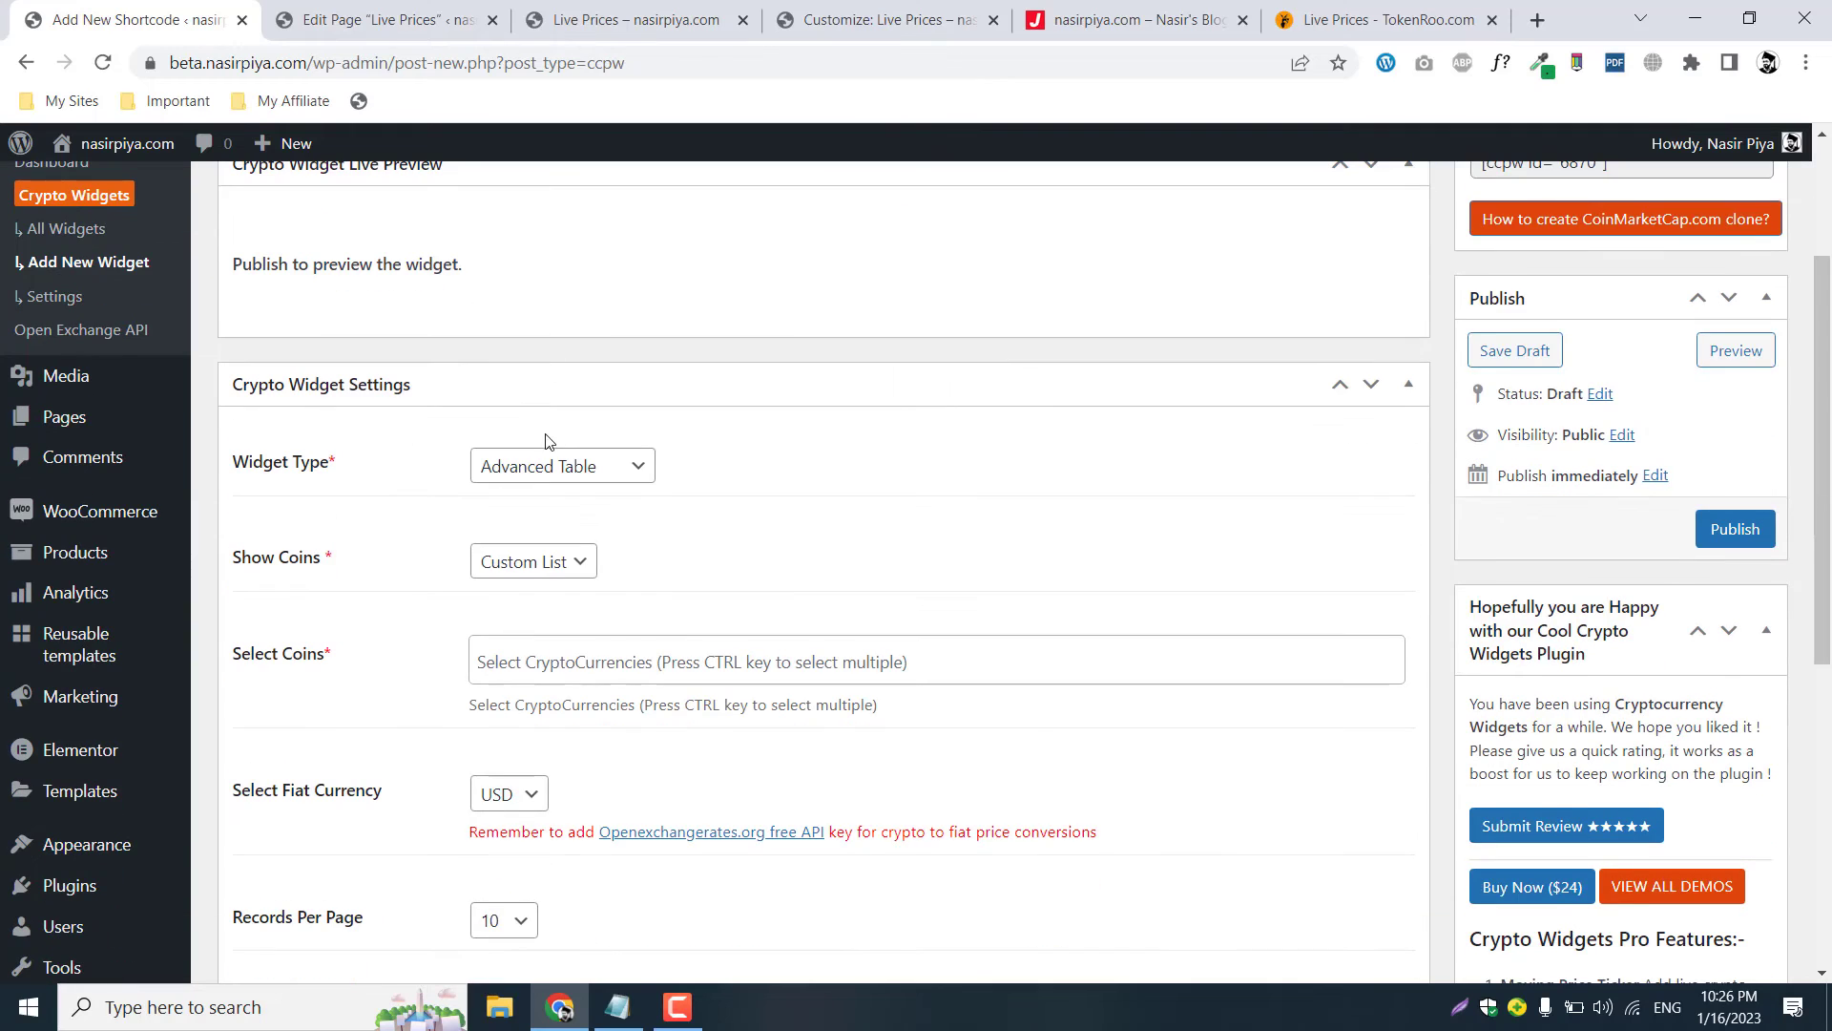
{"action": "left_click", "coordinate": [549, 465]}
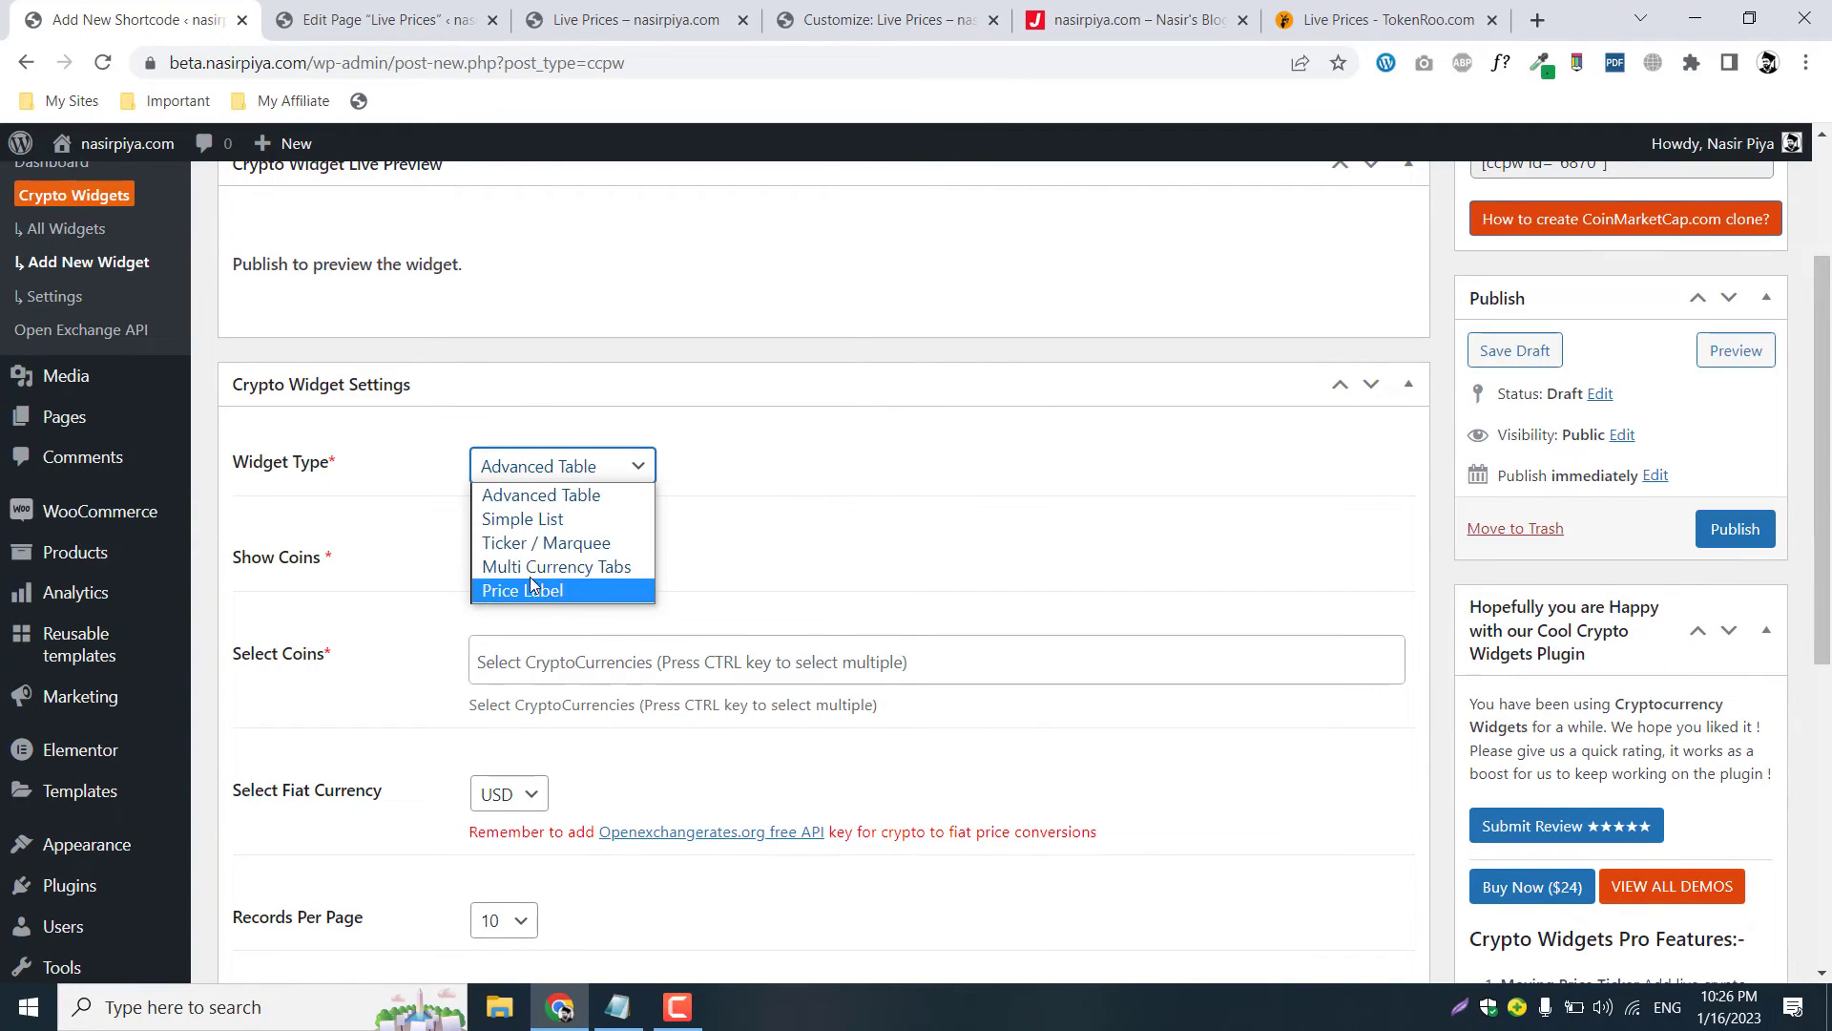
{"action": "left_click", "coordinate": [539, 567]}
Set Select Coins to Top 100 and Show Coins to Top 50, and publish the Multi Currency Tabs widget.
{"action": "scroll", "coordinate": [798, 524], "scroll_direction": "down", "scroll_amount": 3}
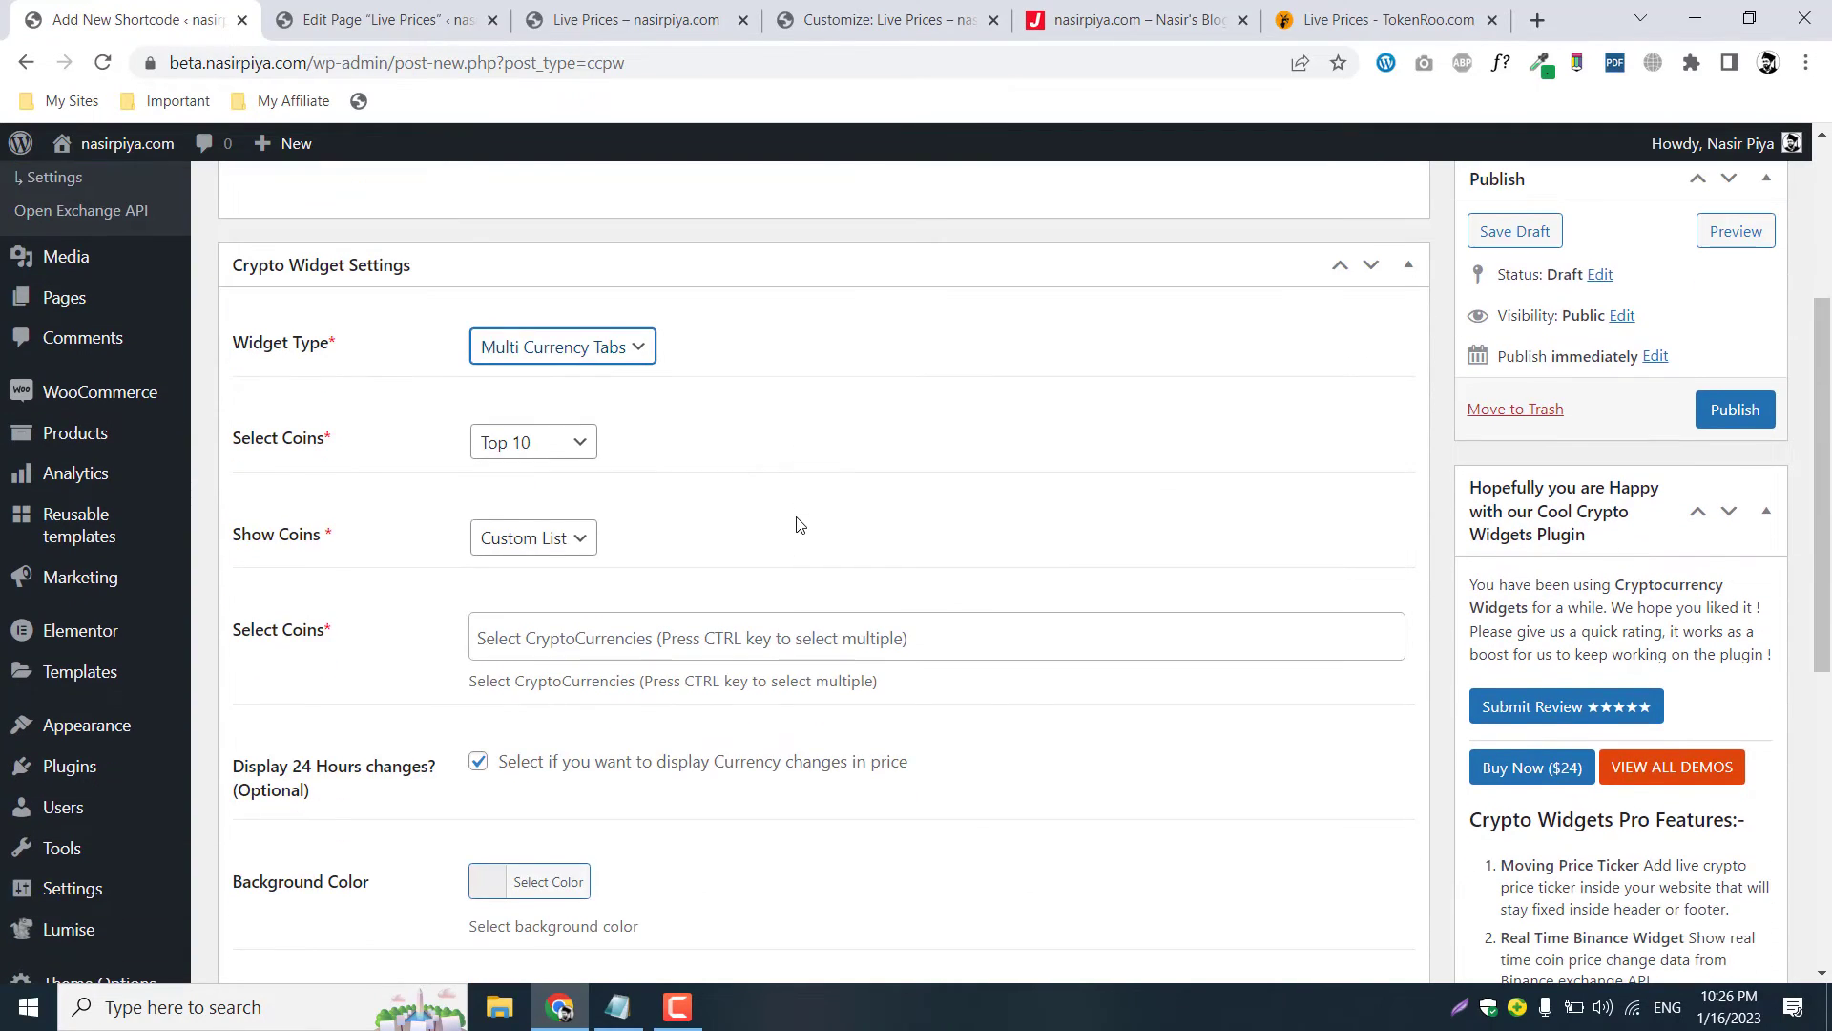
{"action": "left_click", "coordinate": [552, 325]}
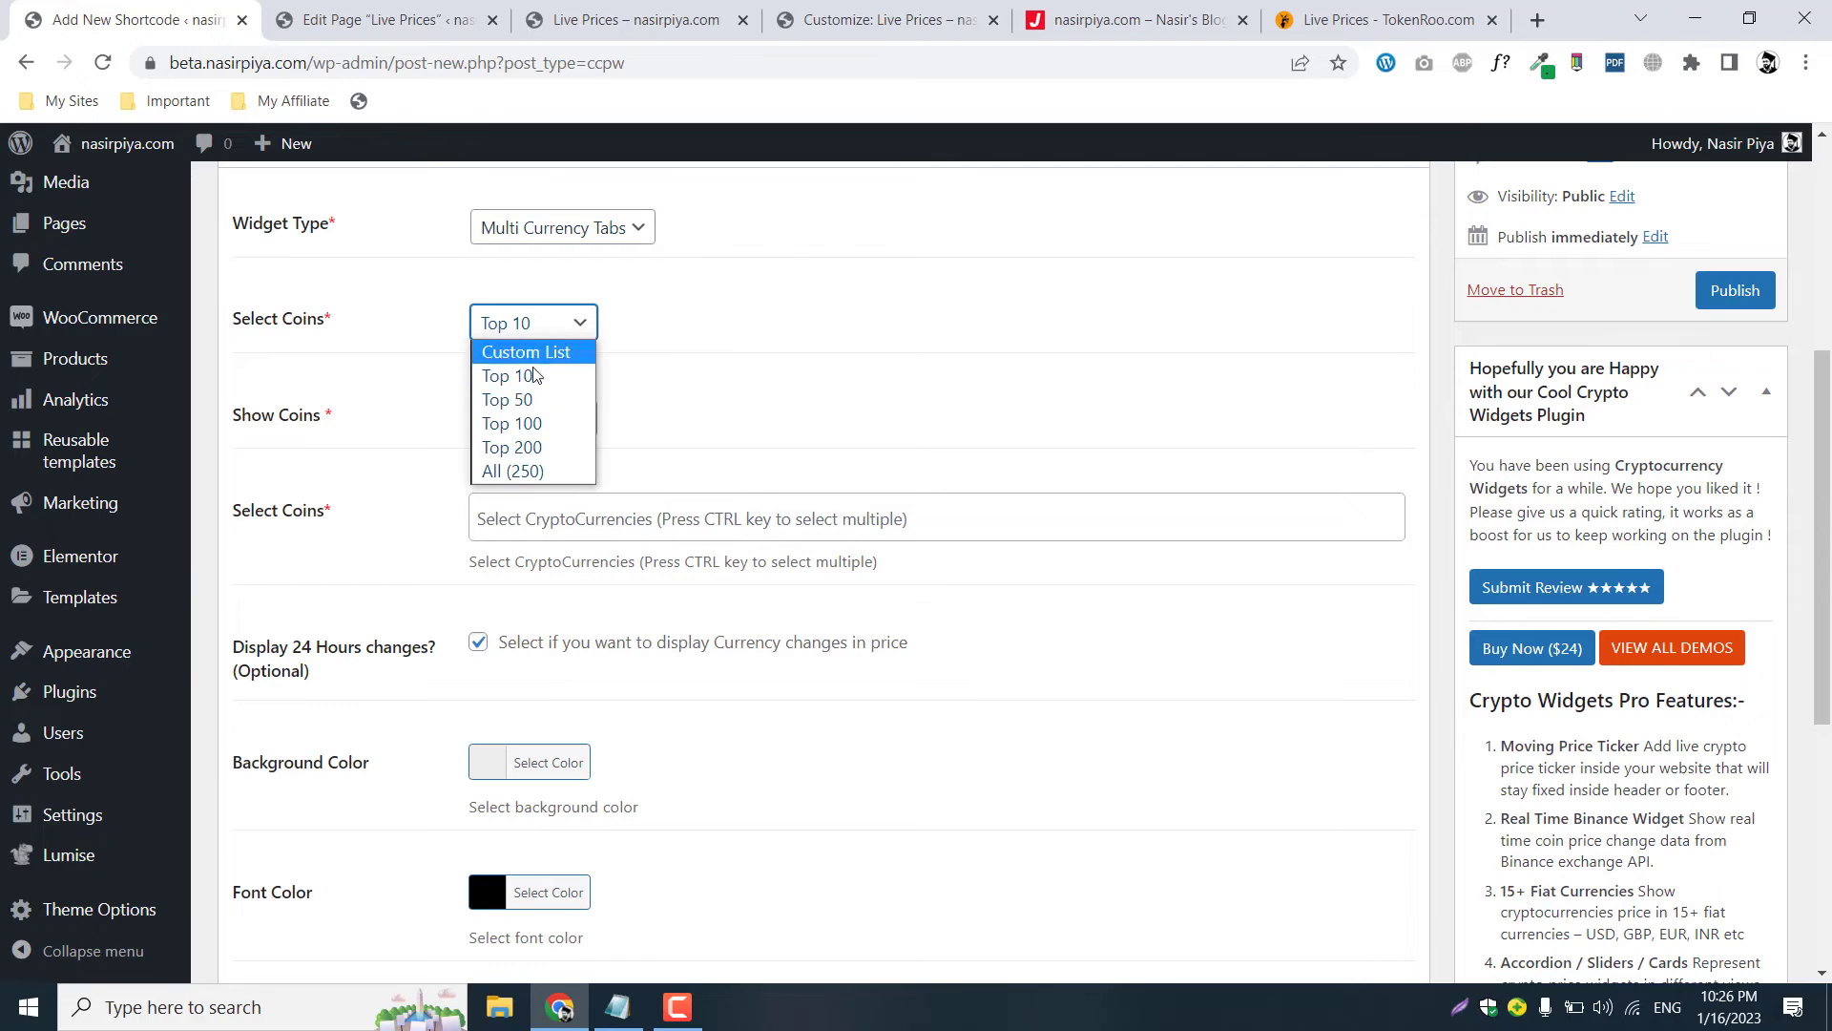
{"action": "left_click", "coordinate": [540, 429]}
{"action": "left_click", "coordinate": [532, 418]}
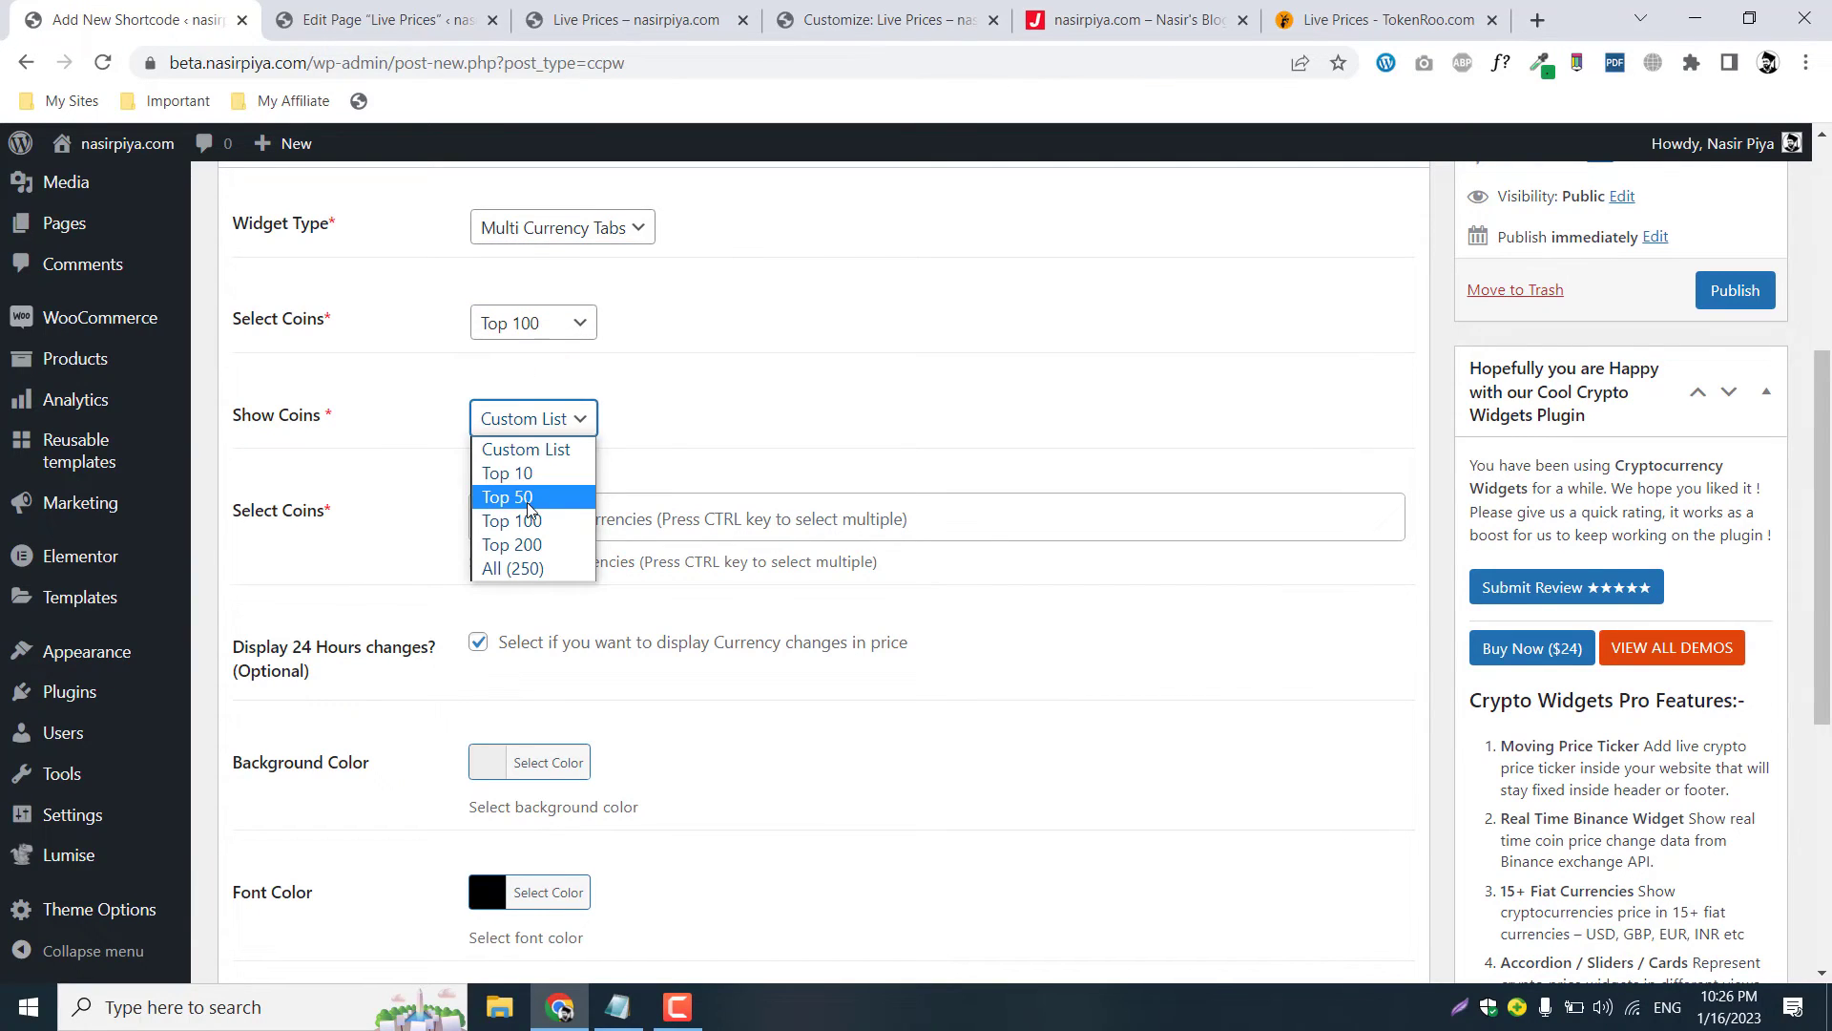
{"action": "left_click", "coordinate": [541, 489]}
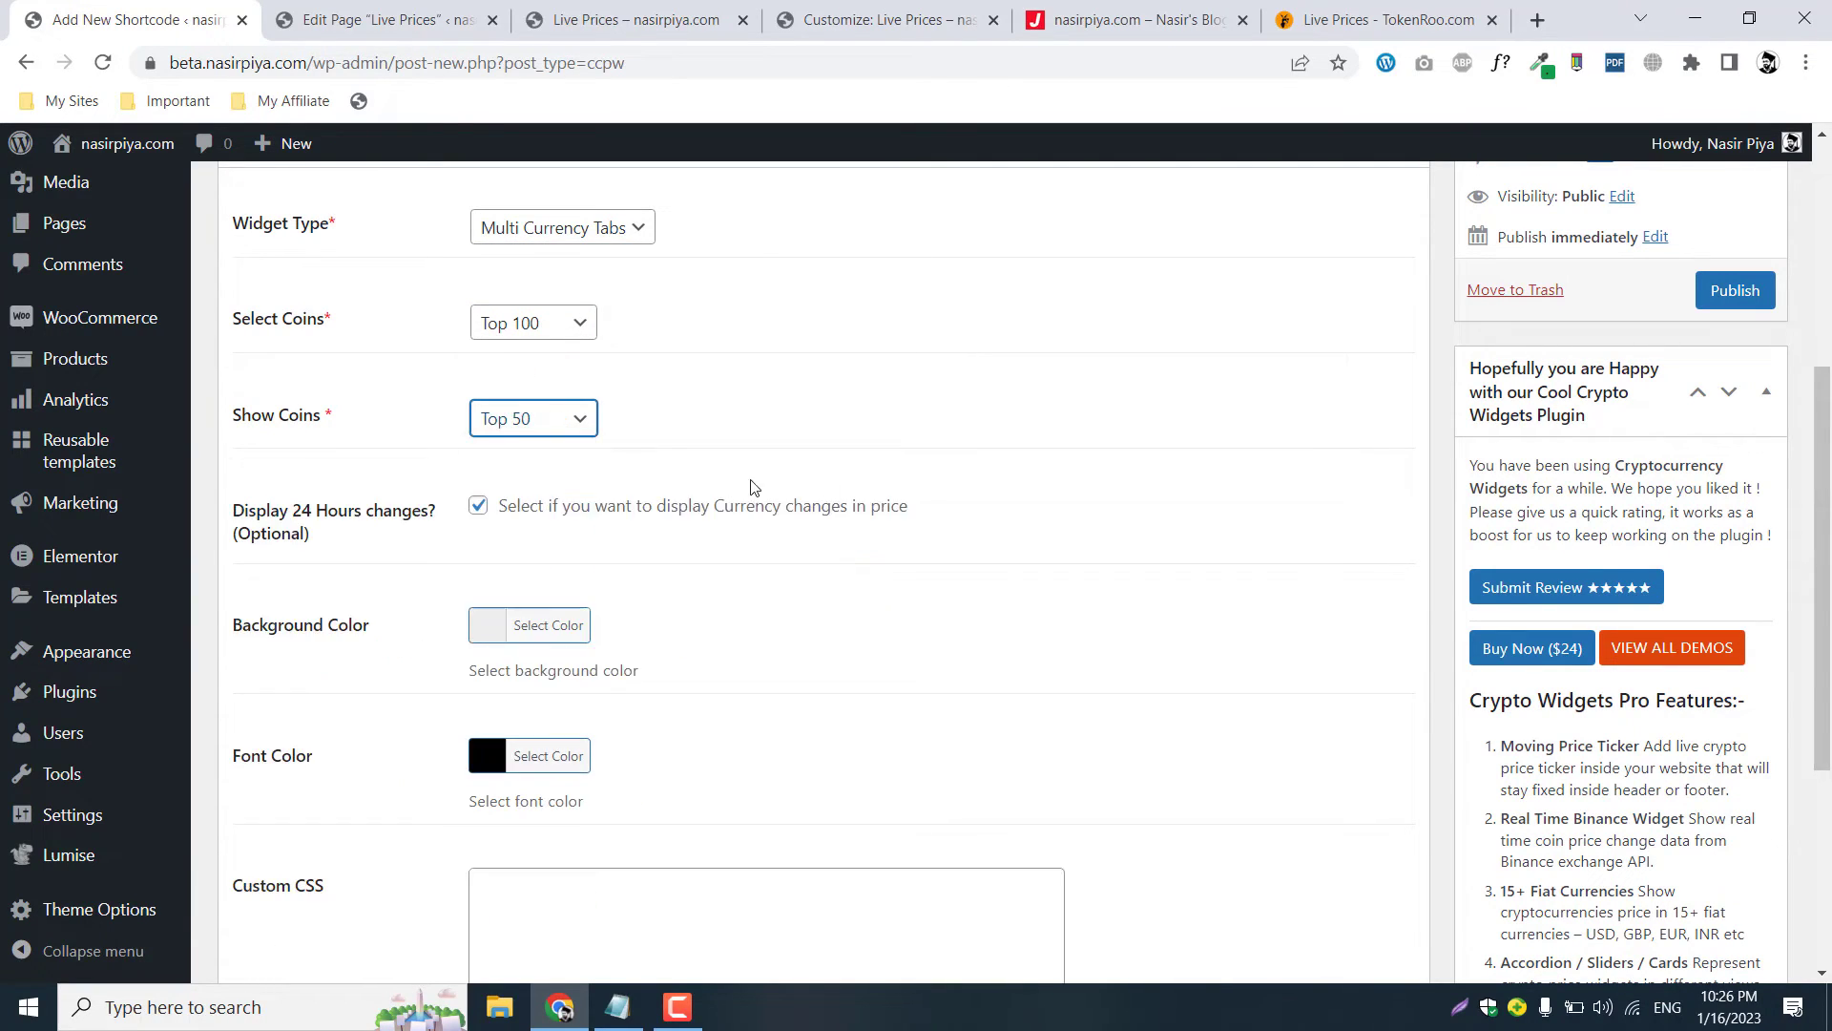
{"action": "scroll", "coordinate": [843, 488], "scroll_direction": "down", "scroll_amount": 1}
{"action": "scroll", "coordinate": [842, 487], "scroll_direction": "up", "scroll_amount": 4}
{"action": "left_click", "coordinate": [1734, 405]}
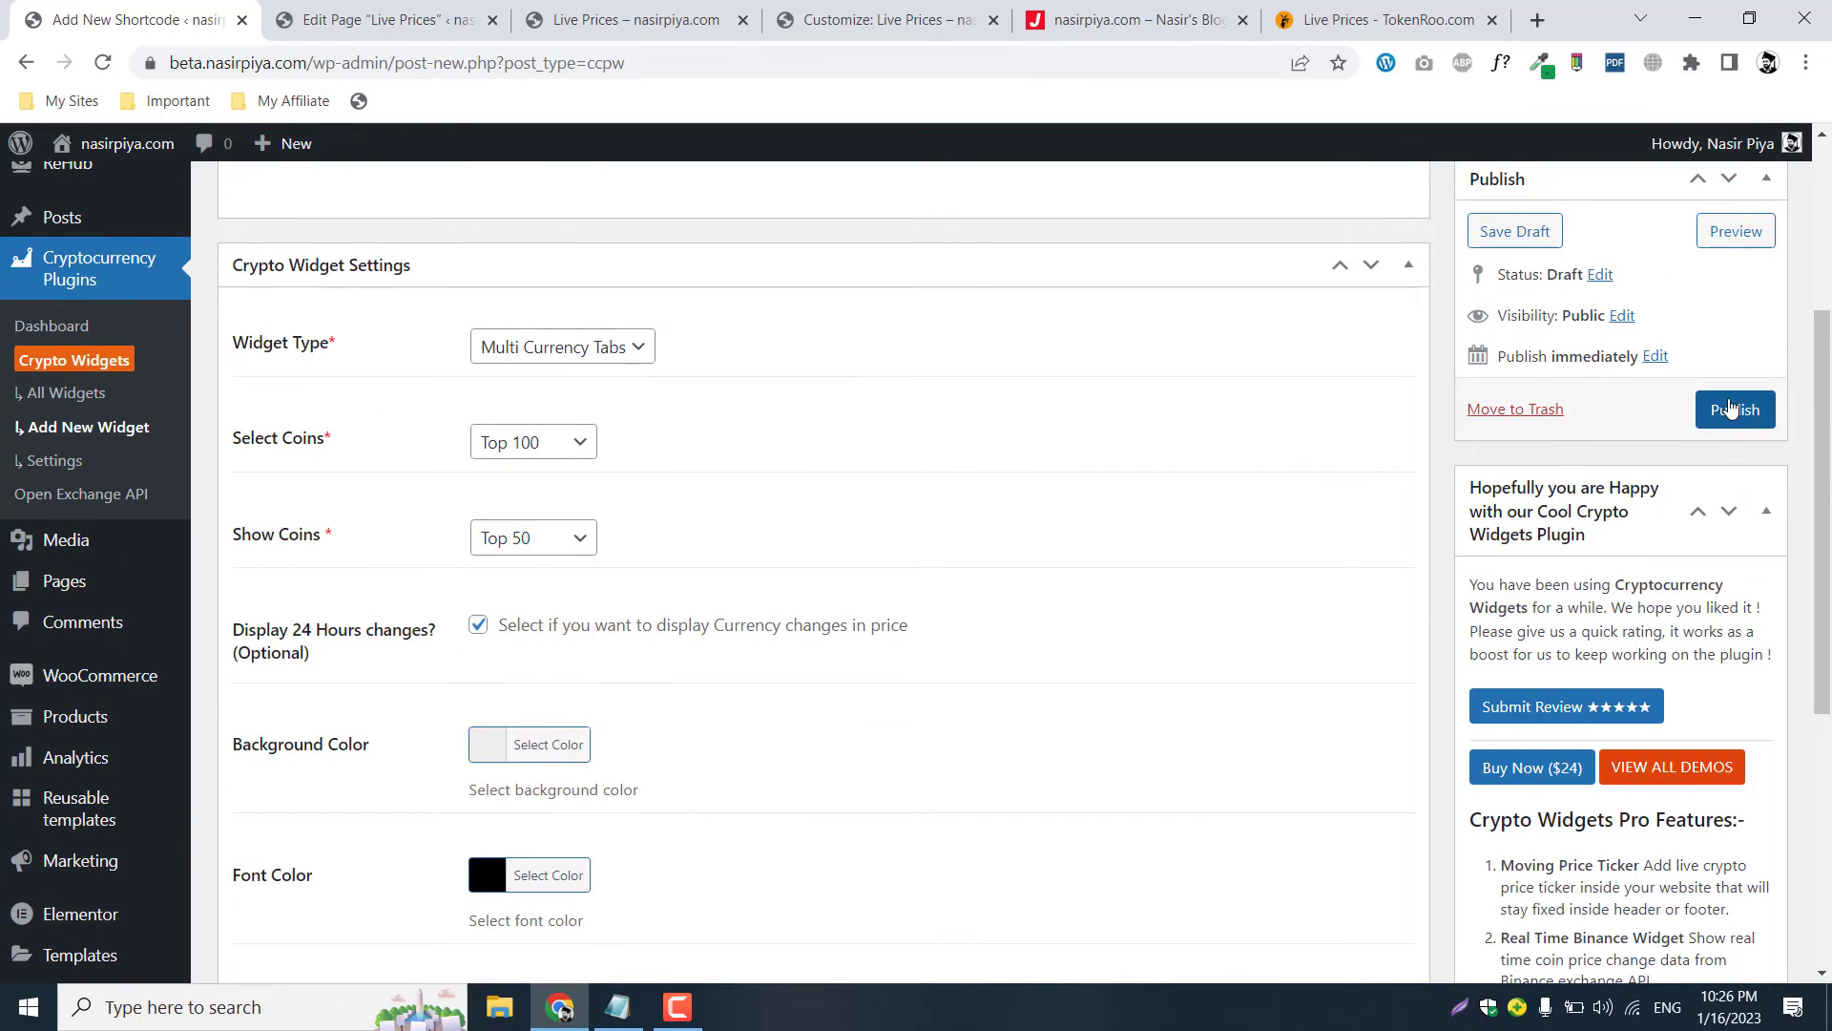
{"action": "scroll", "coordinate": [950, 457], "scroll_direction": "up", "scroll_amount": 2}
{"action": "scroll", "coordinate": [950, 457], "scroll_direction": "up", "scroll_amount": 1}
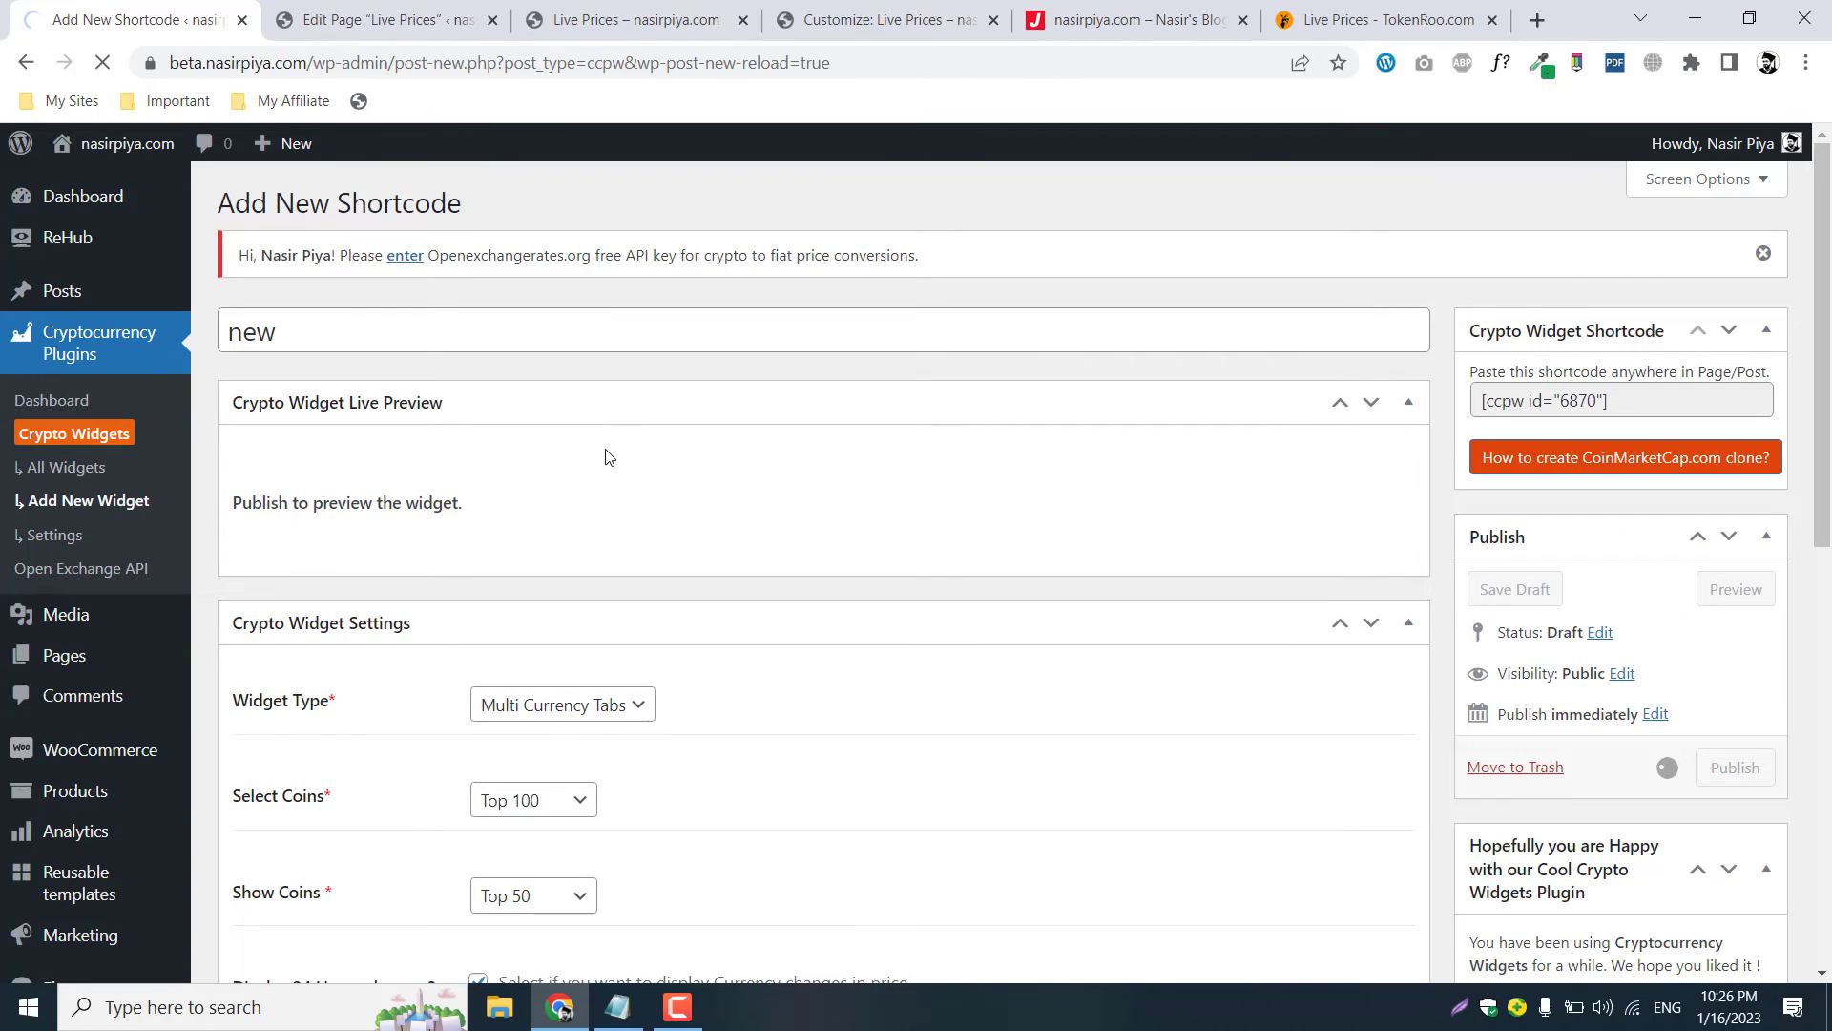
Examine the coin list in the widget's live preview, including its EUR and GPB prices.
{"action": "scroll", "coordinate": [625, 468], "scroll_direction": "down", "scroll_amount": 3}
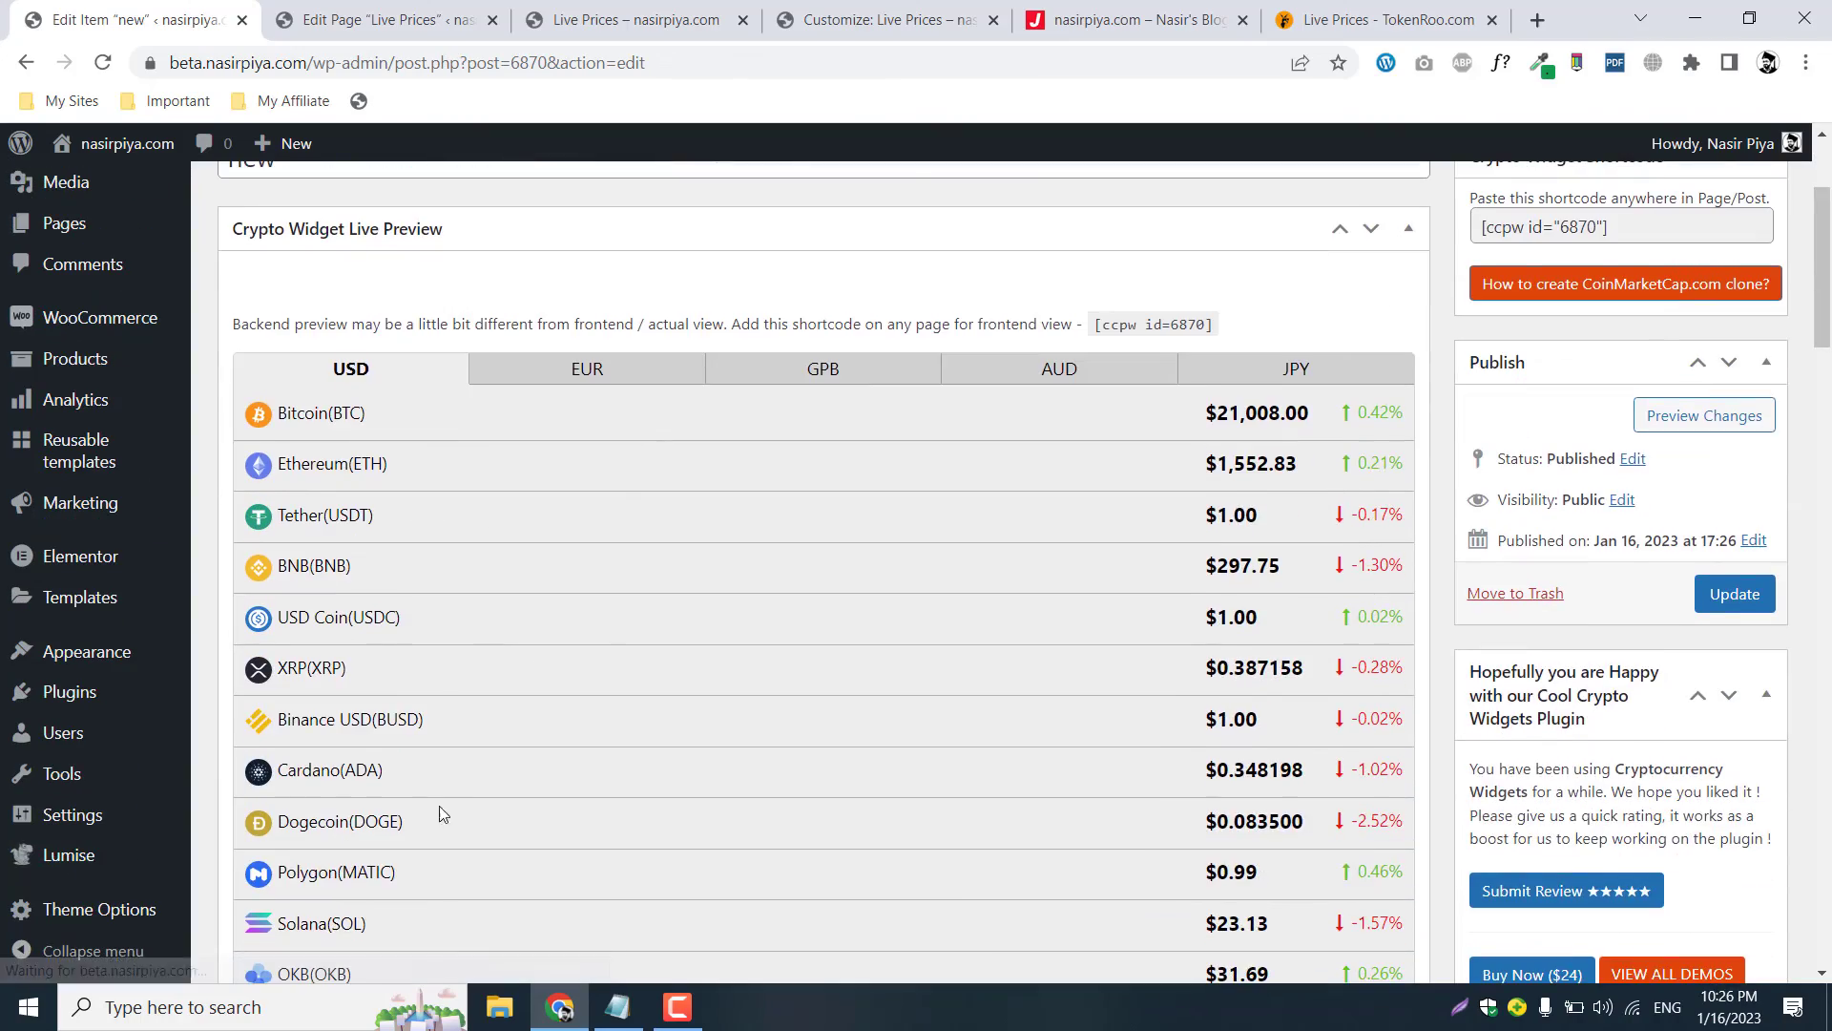
{"action": "scroll", "coordinate": [627, 490], "scroll_direction": "down", "scroll_amount": 5}
{"action": "scroll", "coordinate": [627, 490], "scroll_direction": "up", "scroll_amount": 9}
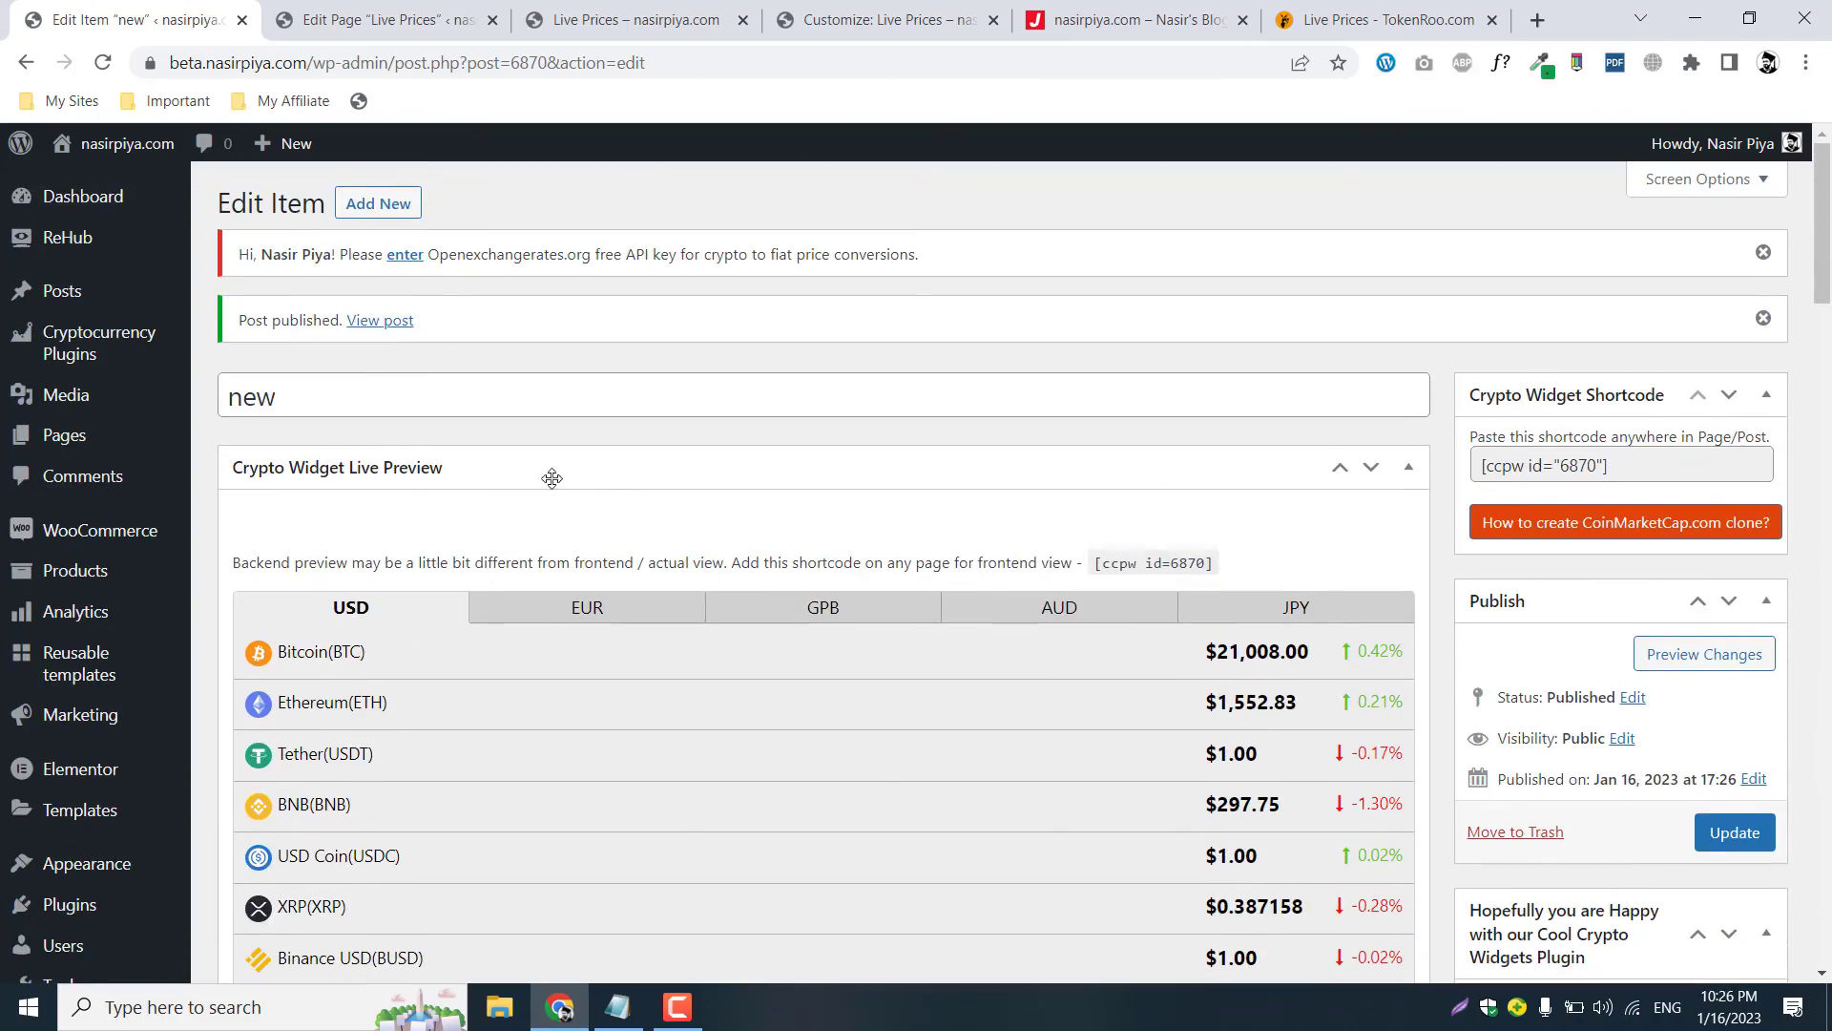
{"action": "scroll", "coordinate": [932, 552], "scroll_direction": "down", "scroll_amount": 3}
{"action": "scroll", "coordinate": [931, 552], "scroll_direction": "up", "scroll_amount": 3}
{"action": "scroll", "coordinate": [931, 551], "scroll_direction": "down", "scroll_amount": 1}
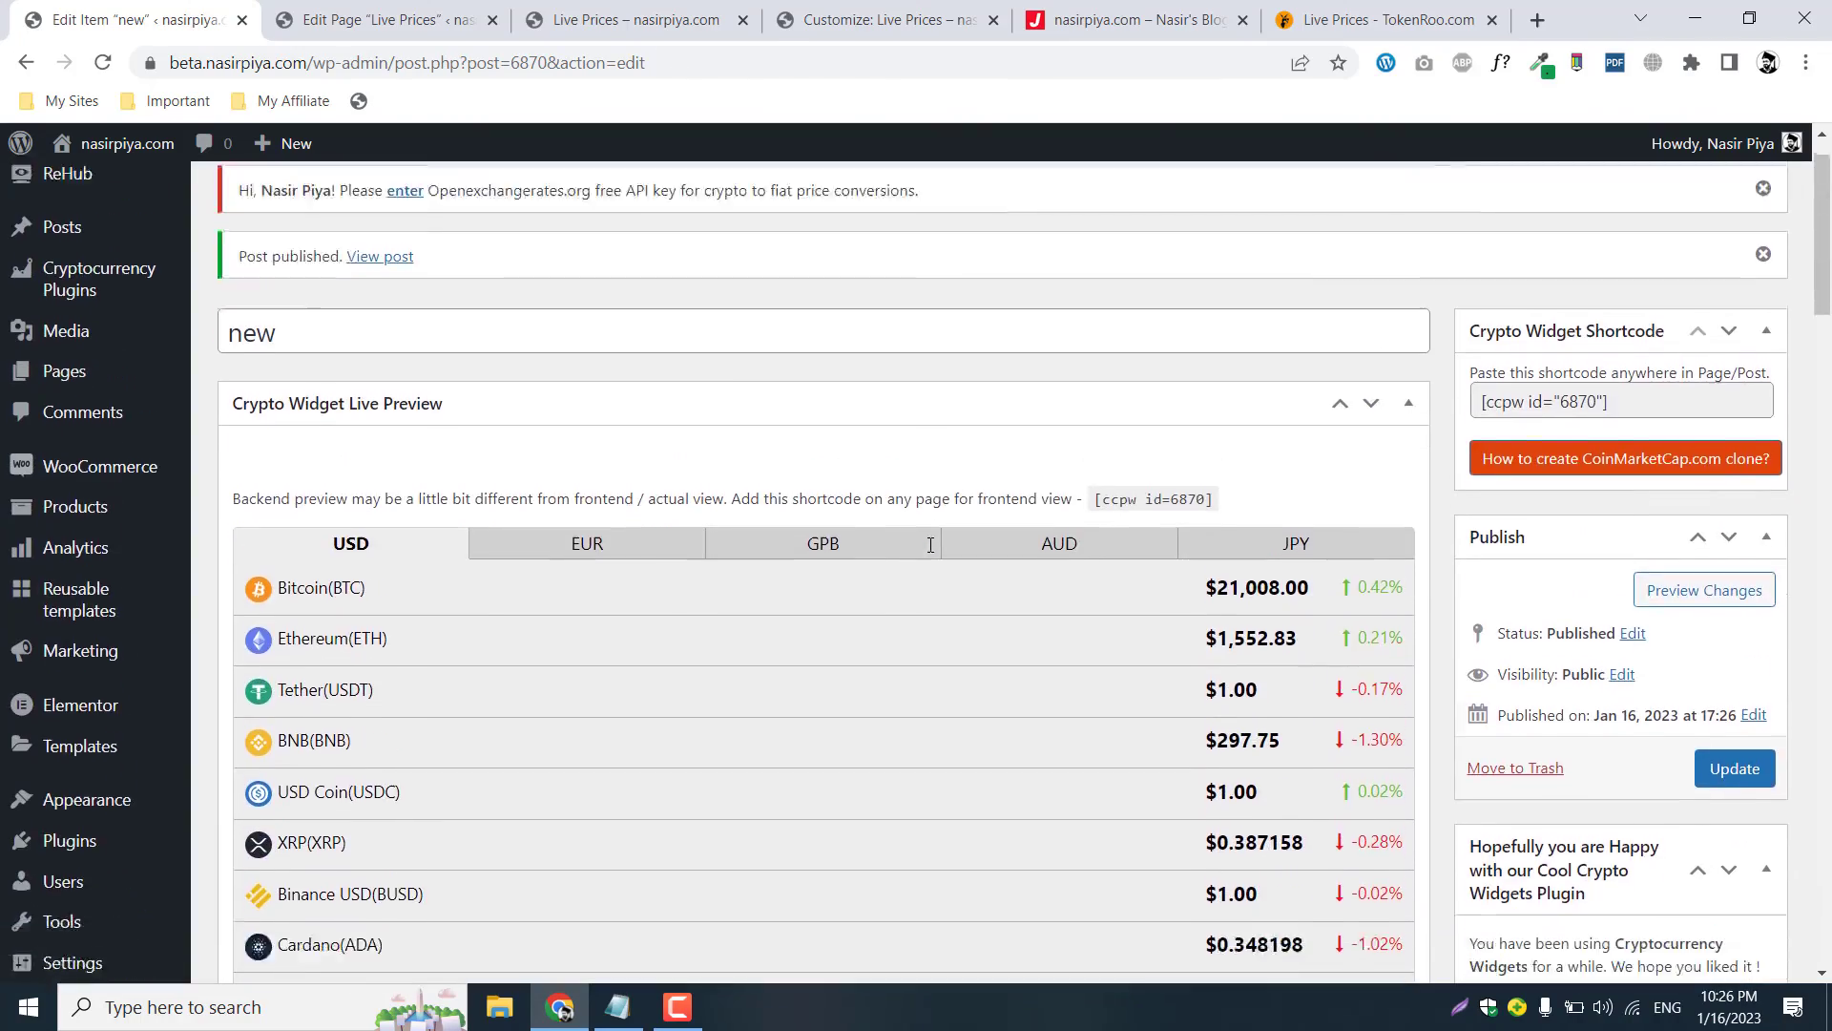
{"action": "scroll", "coordinate": [931, 551], "scroll_direction": "up", "scroll_amount": 1}
{"action": "scroll", "coordinate": [540, 530], "scroll_direction": "down", "scroll_amount": 10}
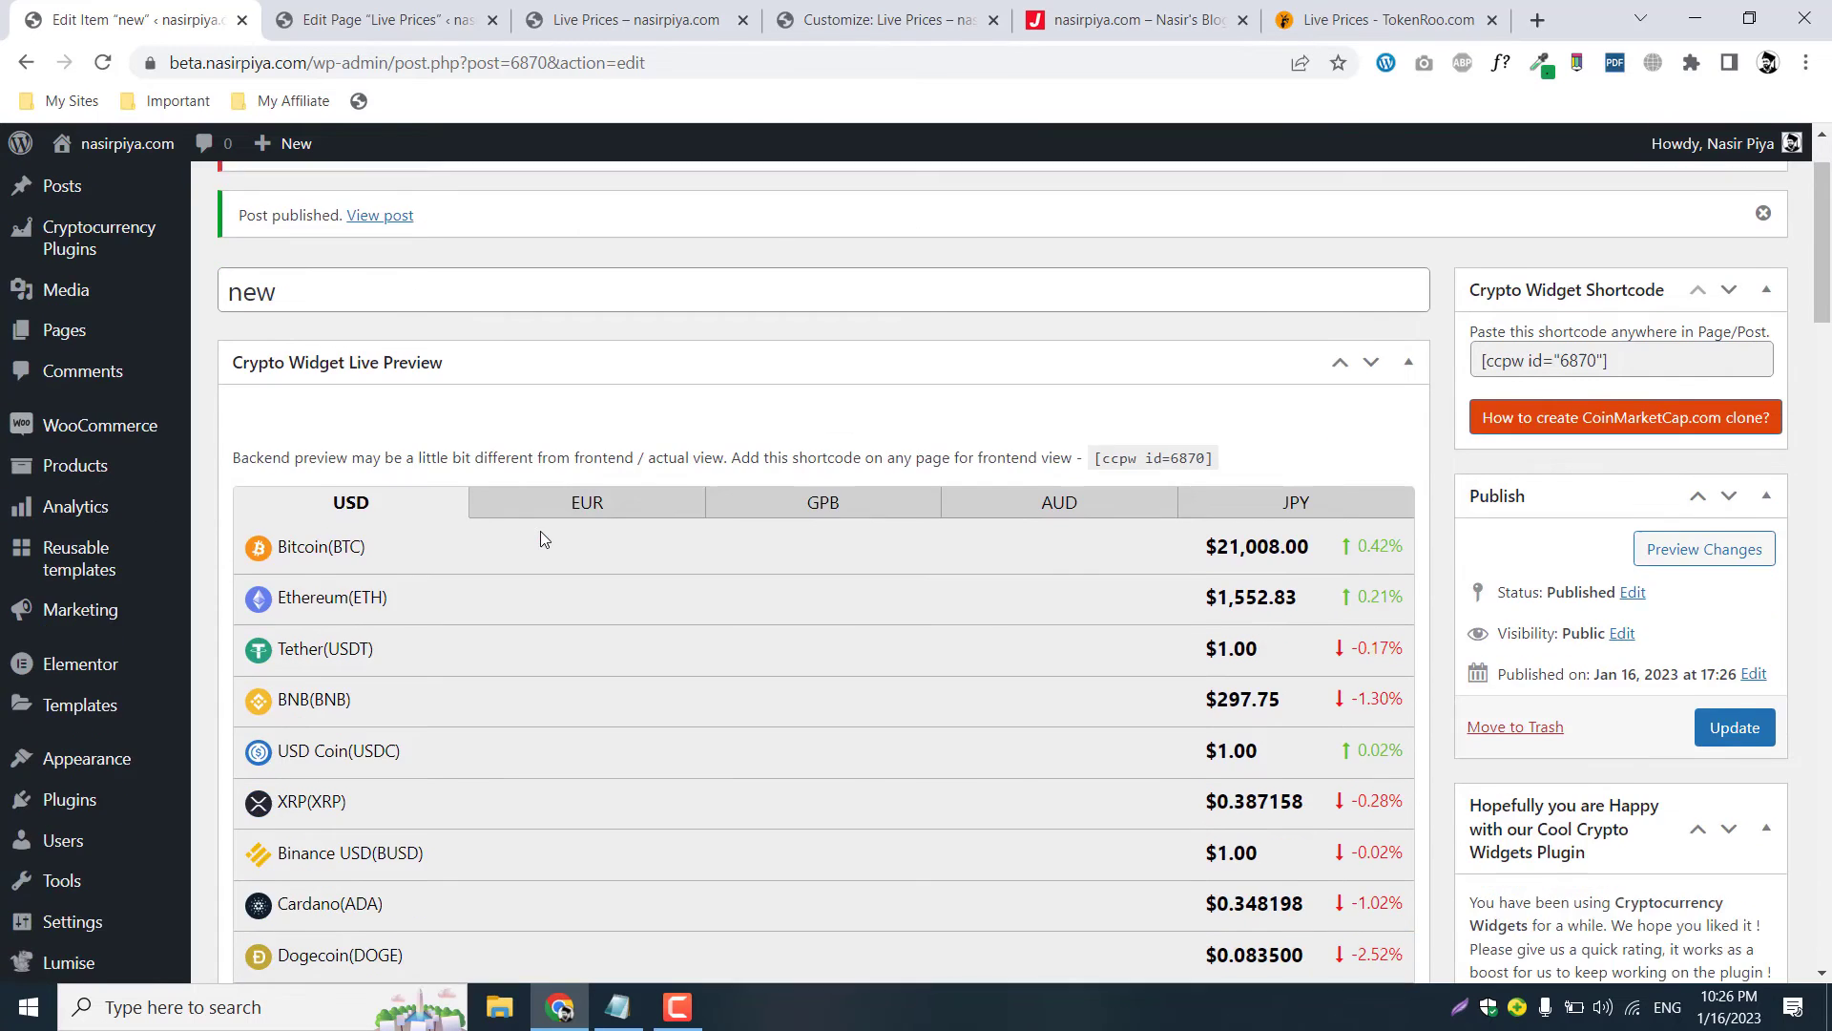
{"action": "scroll", "coordinate": [564, 394], "scroll_direction": "up", "scroll_amount": 5}
{"action": "left_click", "coordinate": [543, 380]}
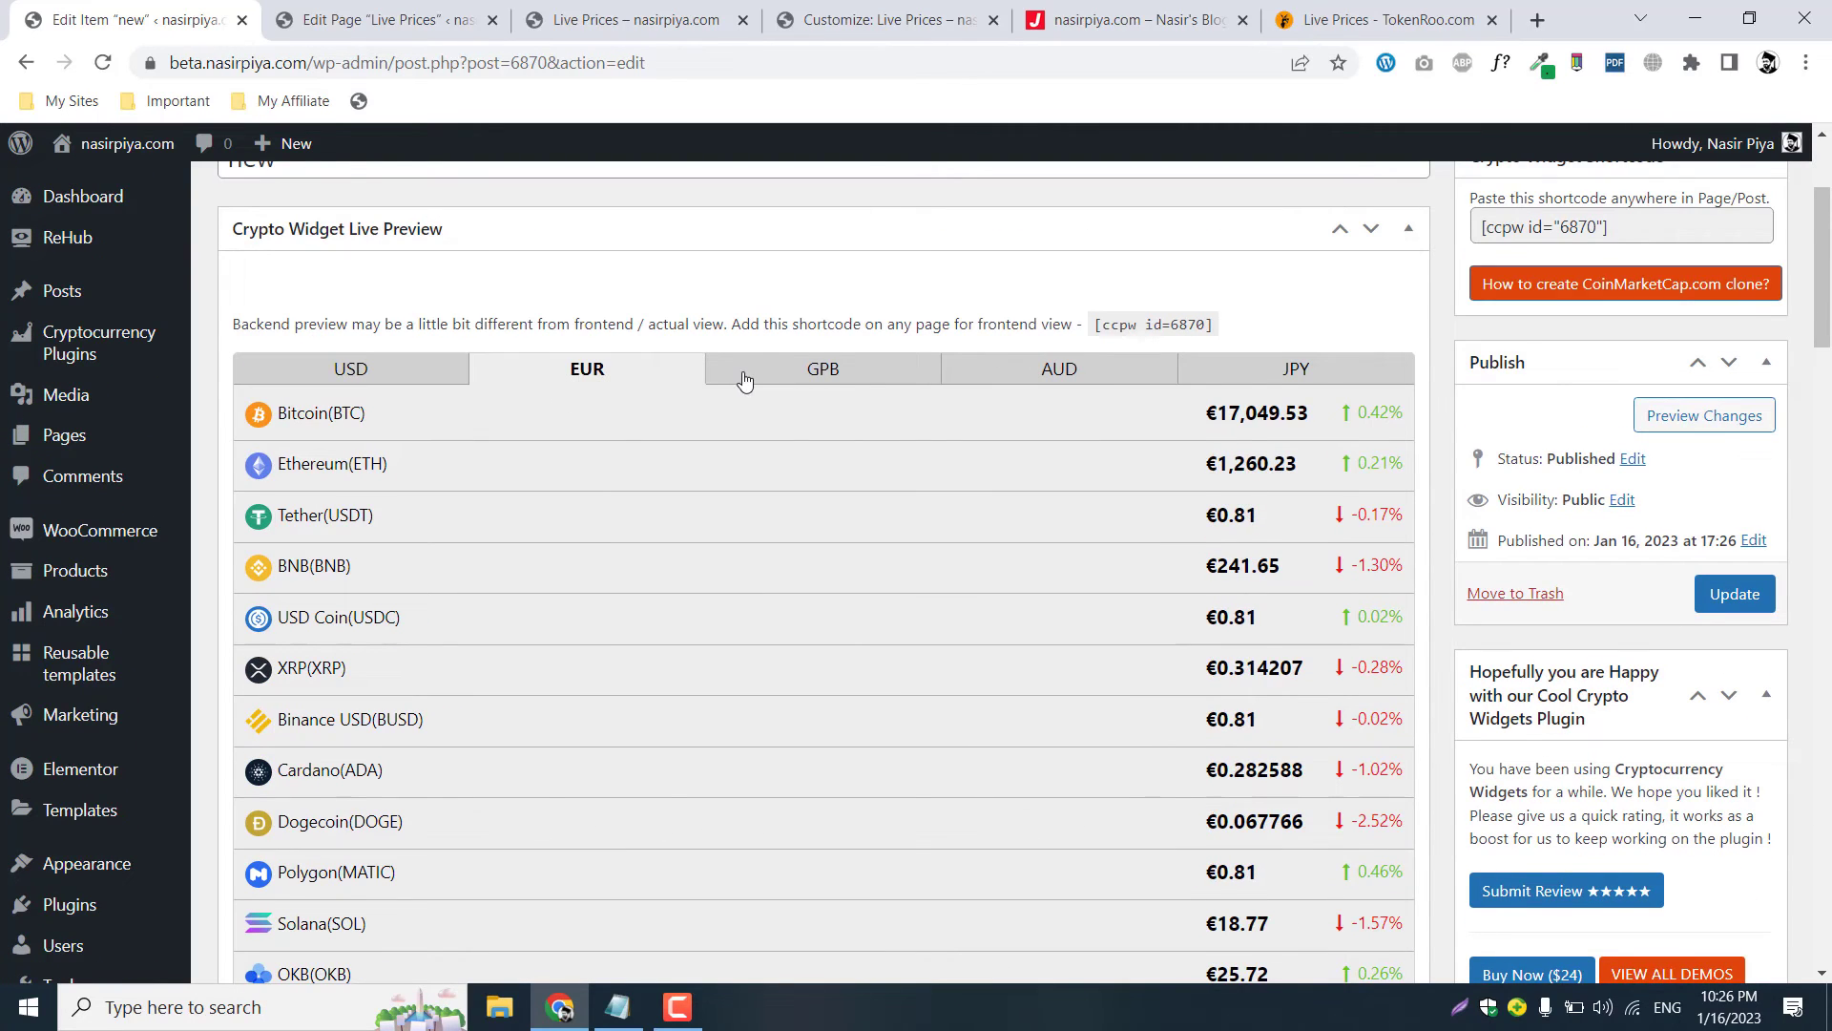
{"action": "left_click", "coordinate": [746, 376]}
Copy the Multi Currency Tabs widget's shortcode [ccpw id="6870"].
{"action": "triple_click", "coordinate": [1173, 328]}
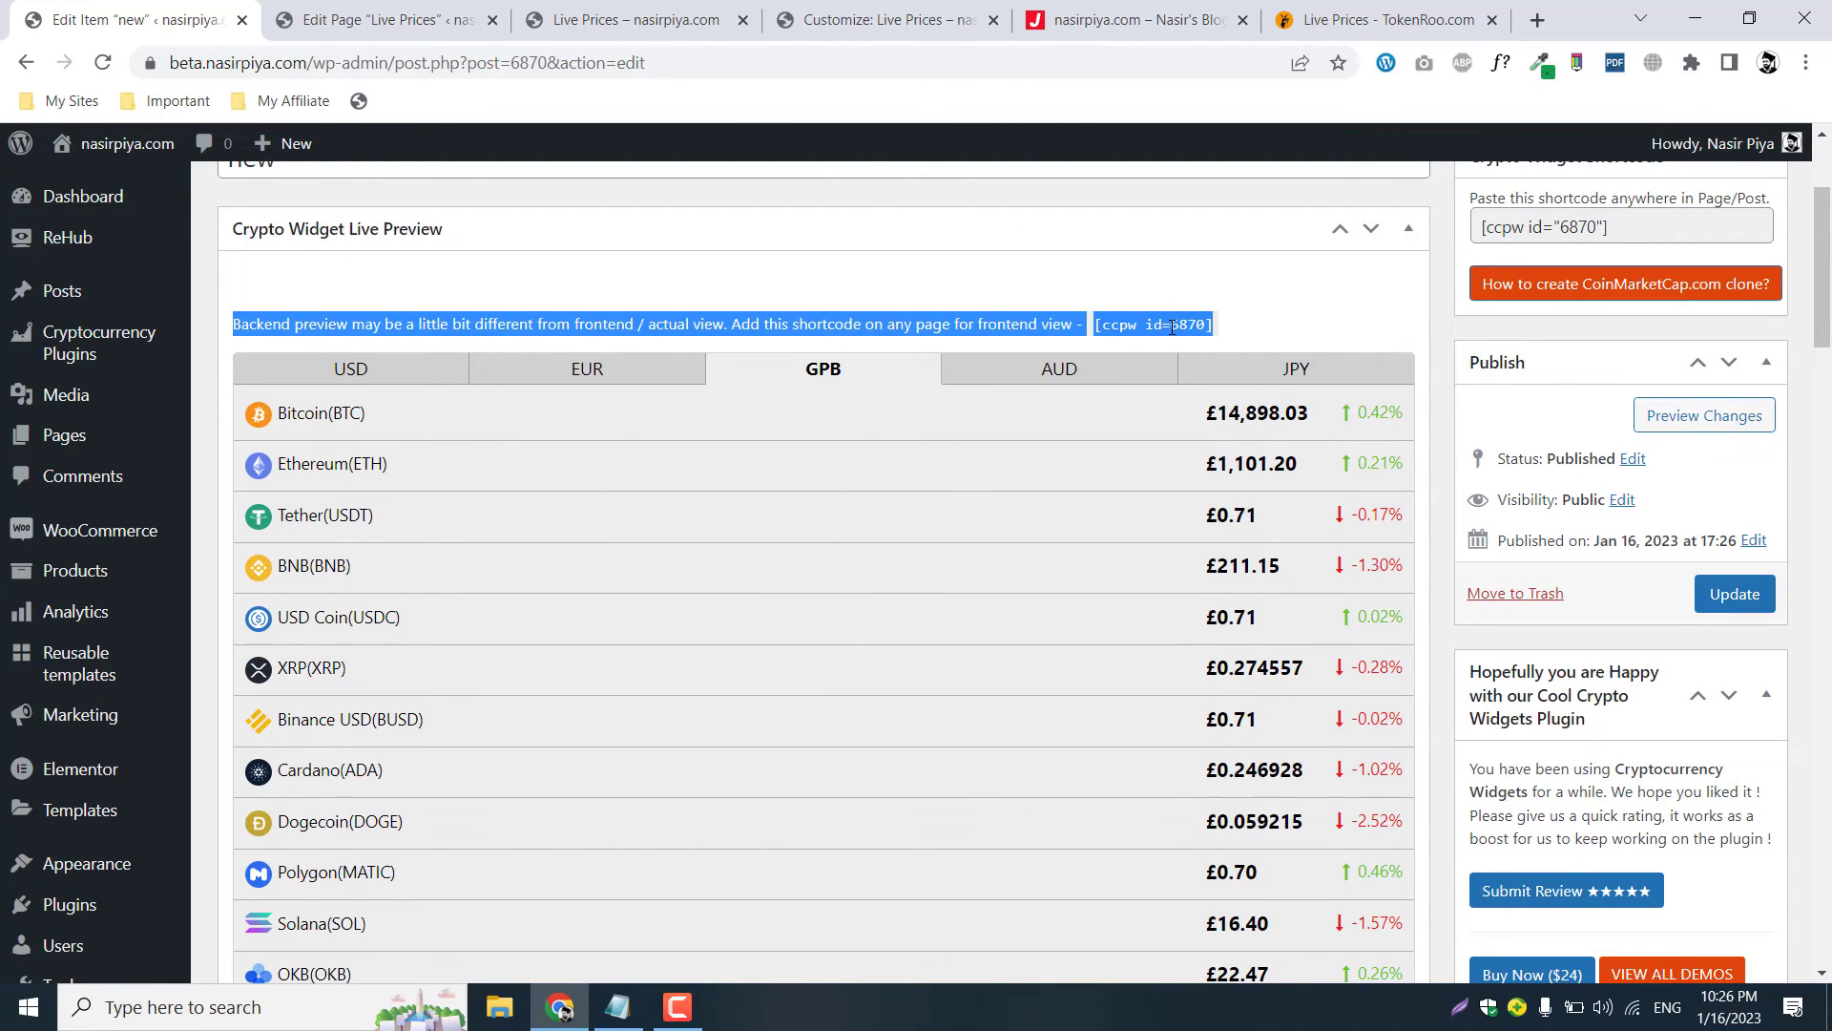
{"action": "left_click", "coordinate": [1590, 237]}
{"action": "right_click", "coordinate": [1593, 237]}
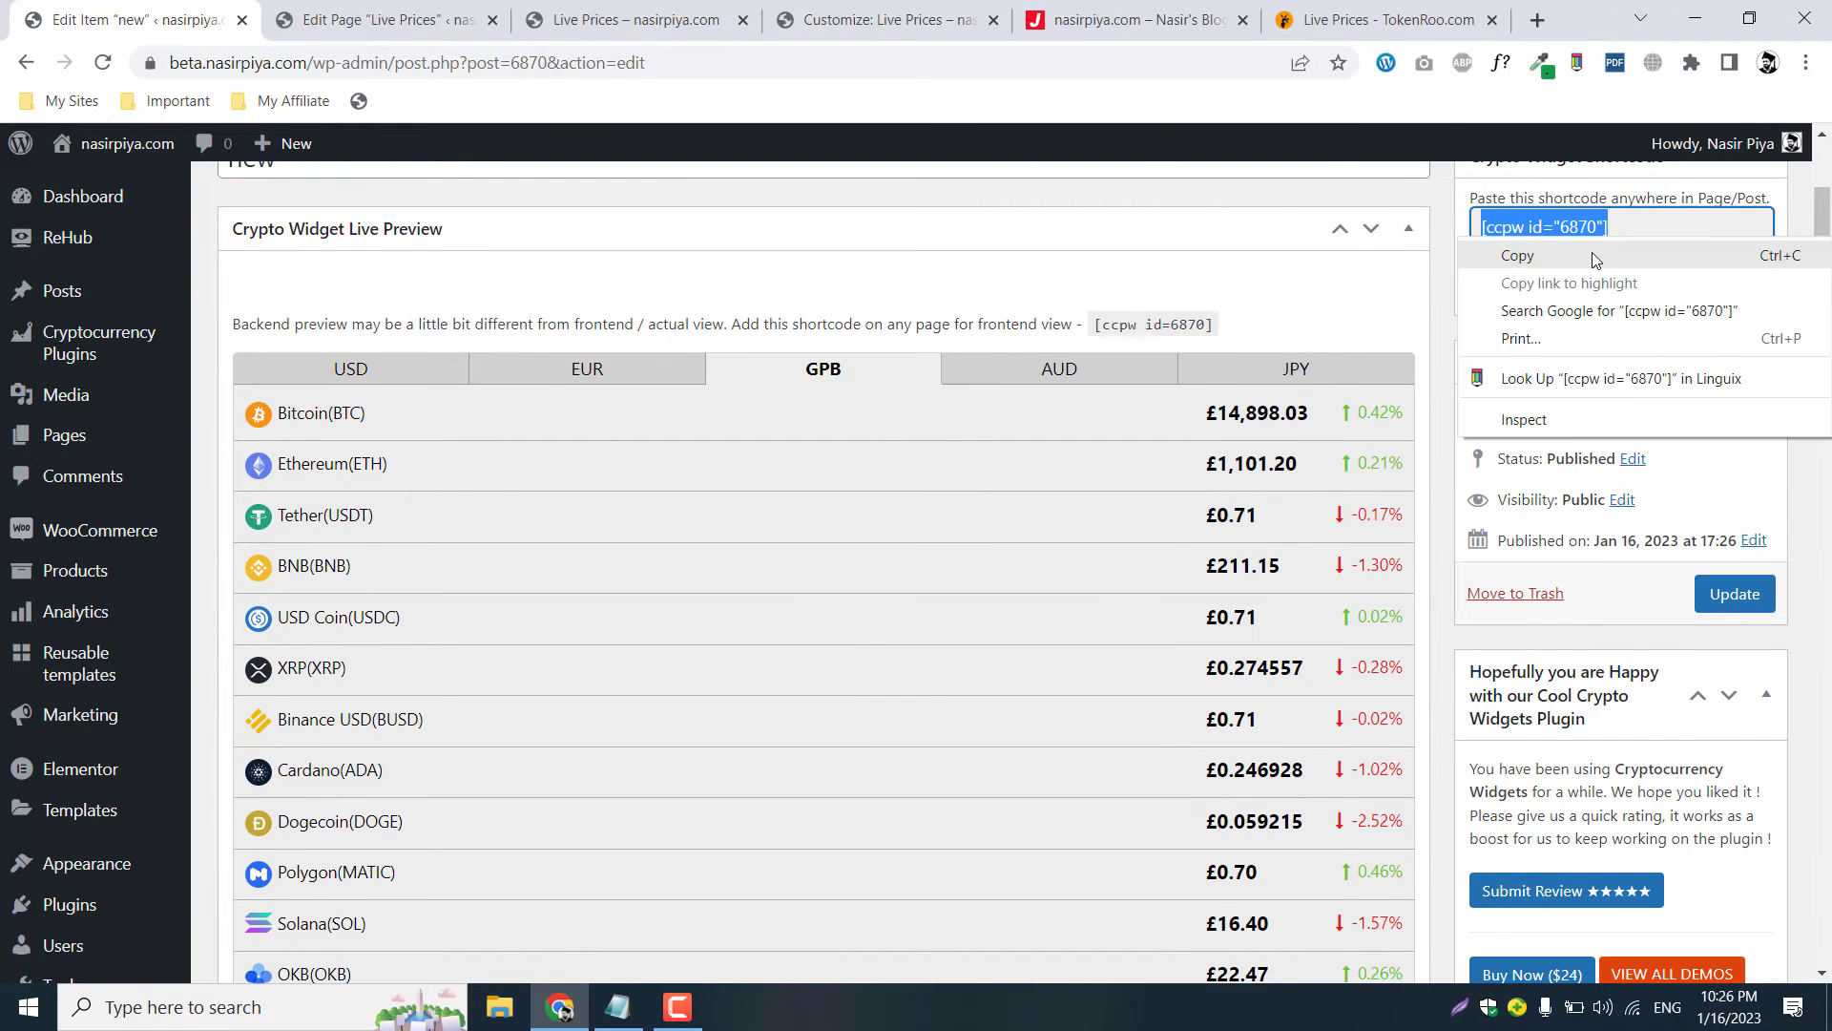
{"action": "left_click", "coordinate": [1527, 253]}
Replace the Live Prices page content with the copied shortcode and update the page.
{"action": "left_click", "coordinate": [382, 19]}
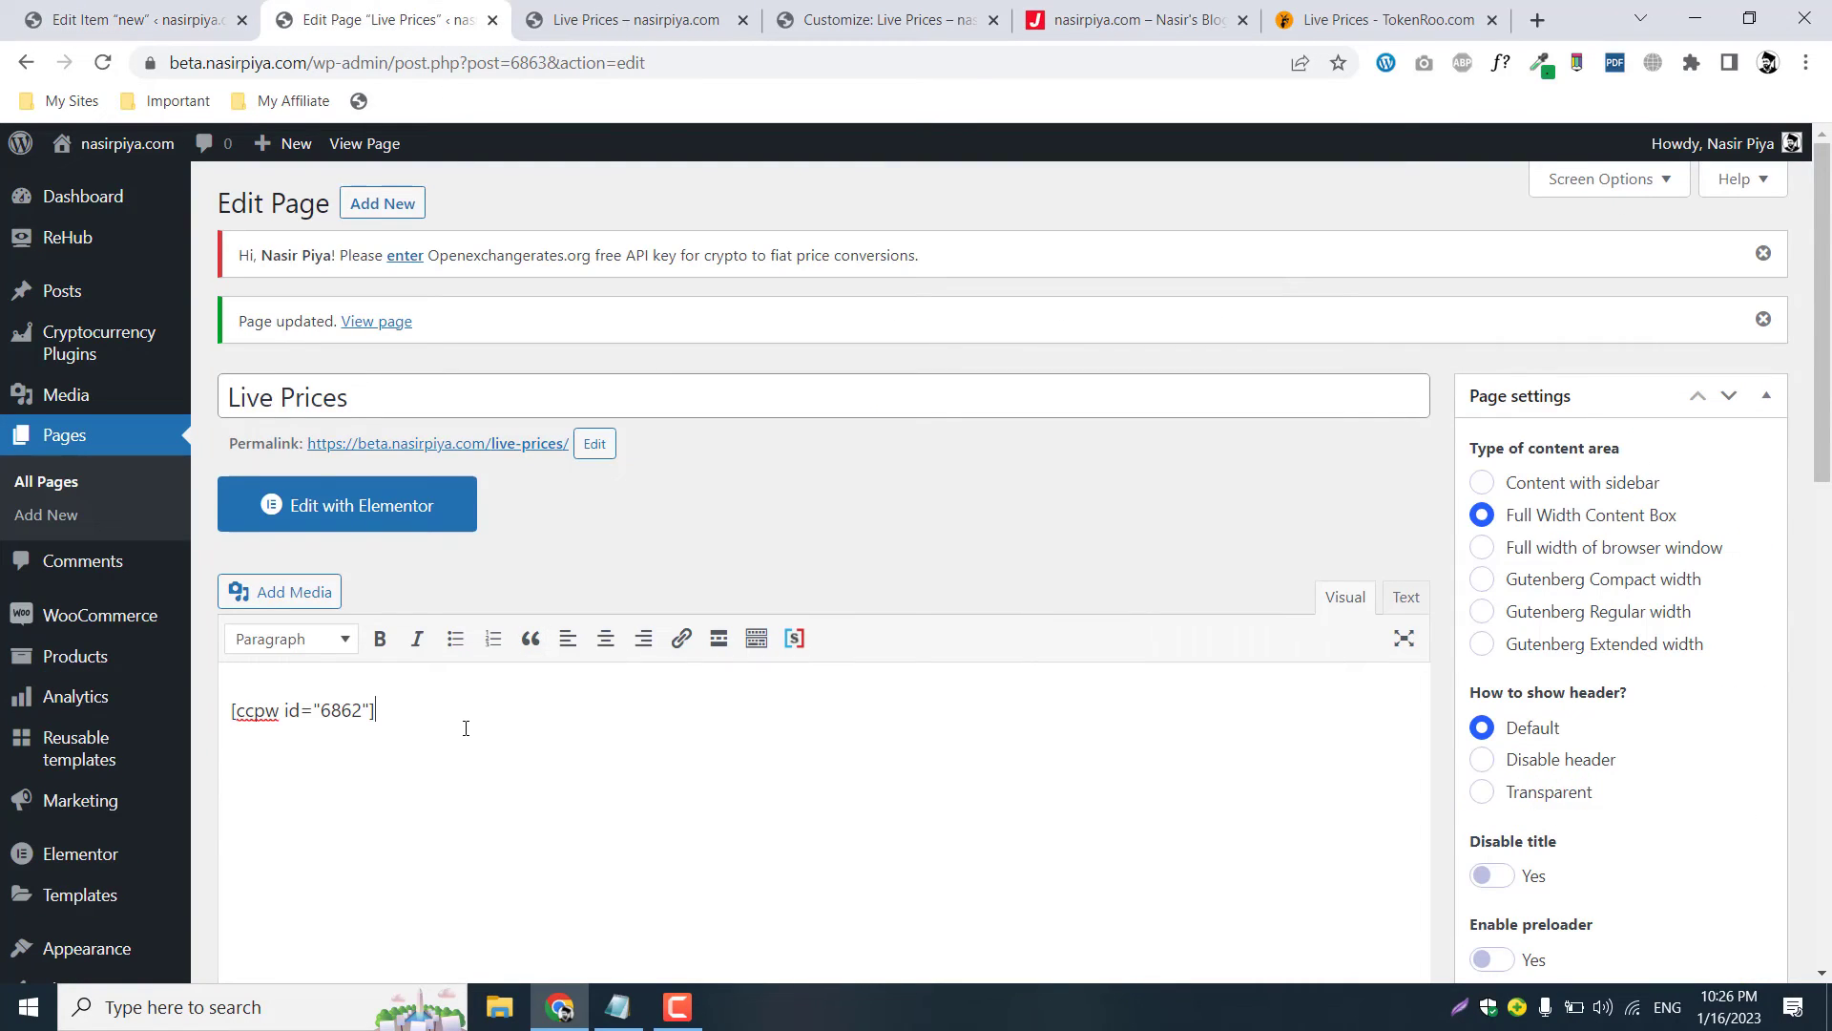
{"action": "key", "text": "ctrl+a"}
{"action": "key", "text": "ctrl+v"}
{"action": "scroll", "coordinate": [954, 678], "scroll_direction": "down", "scroll_amount": 5}
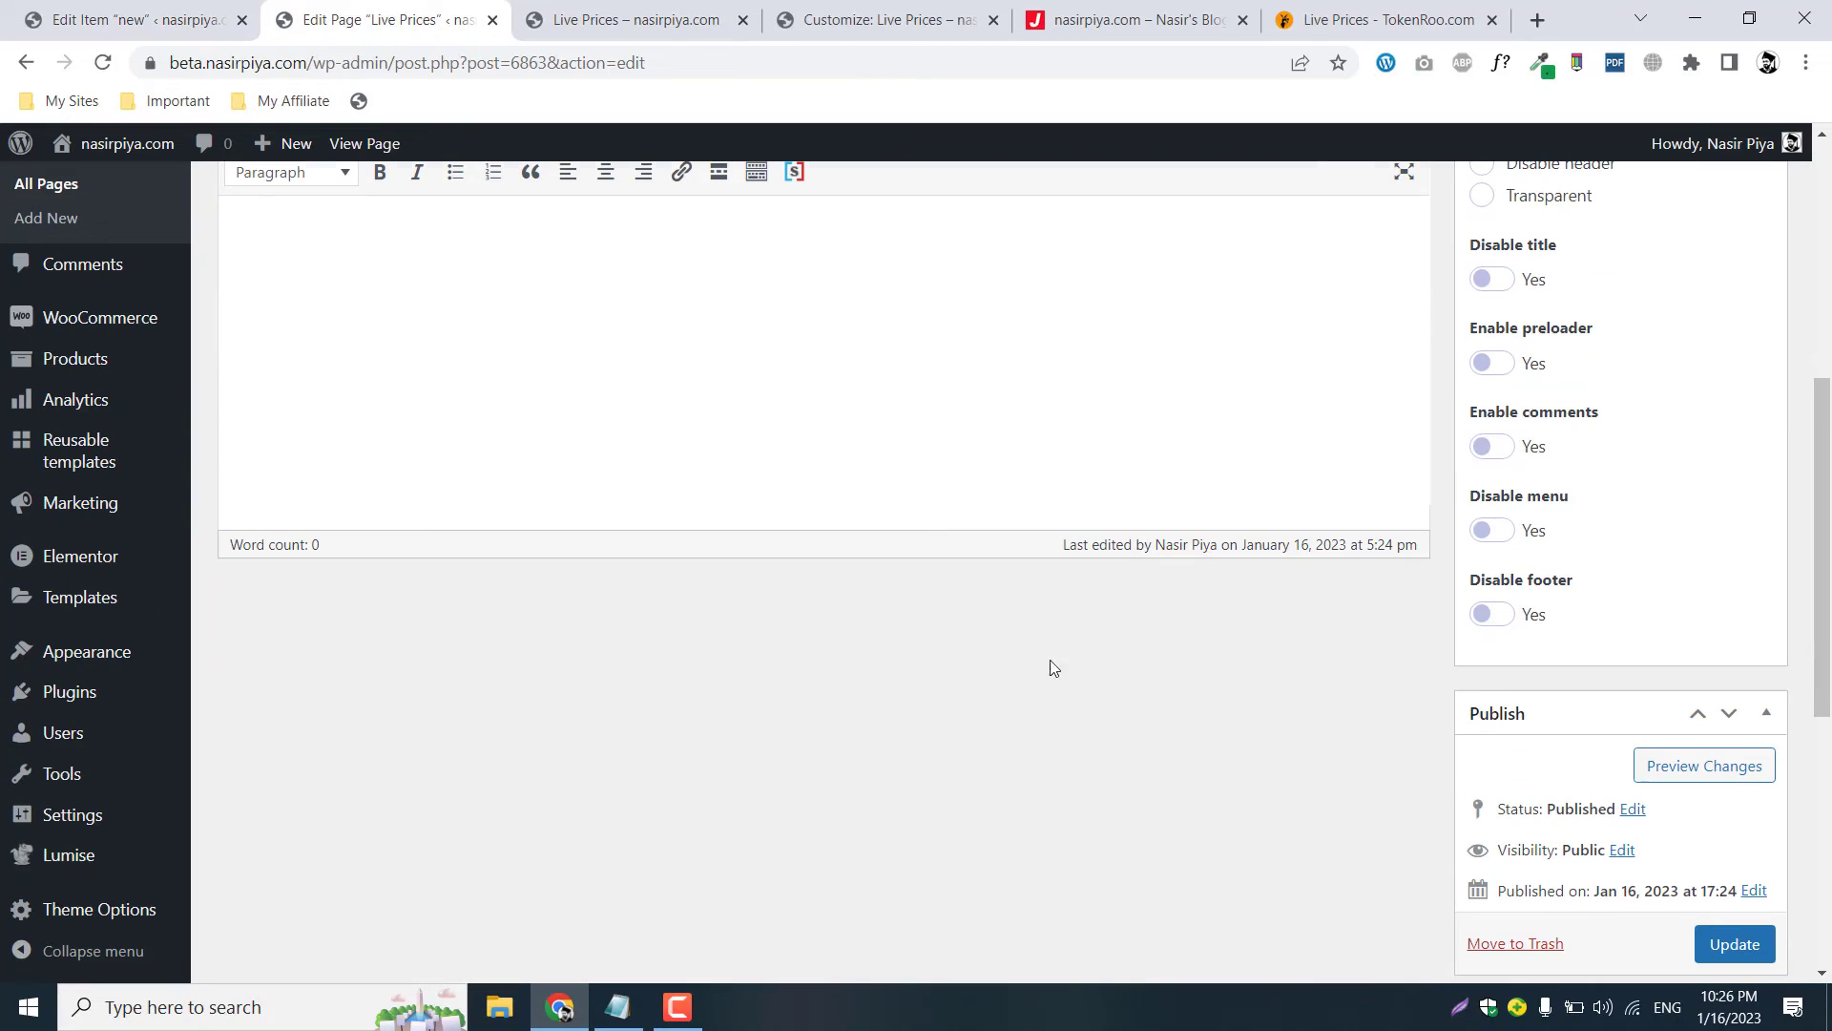
{"action": "left_click", "coordinate": [1762, 940]}
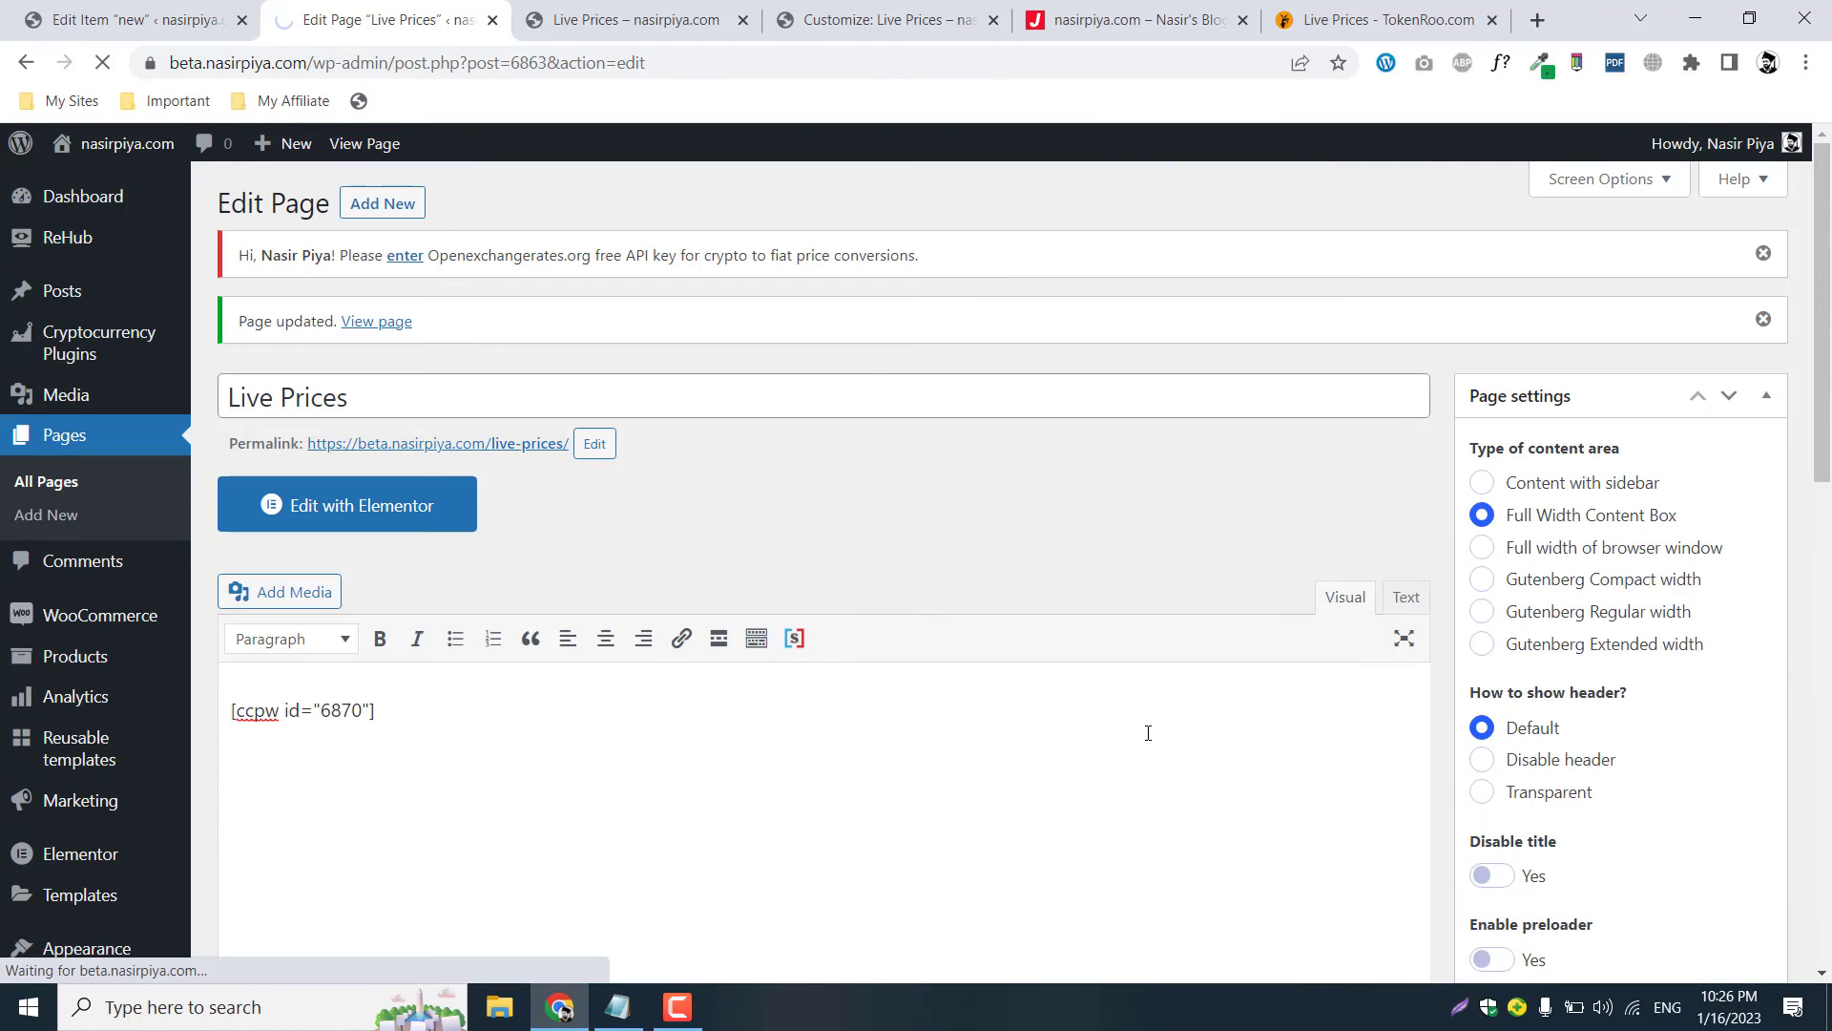
Check the published Live Prices page with prices in EUR, GPB, AUD and JPY, down to the end of the coin list.
{"action": "left_click", "coordinate": [617, 18]}
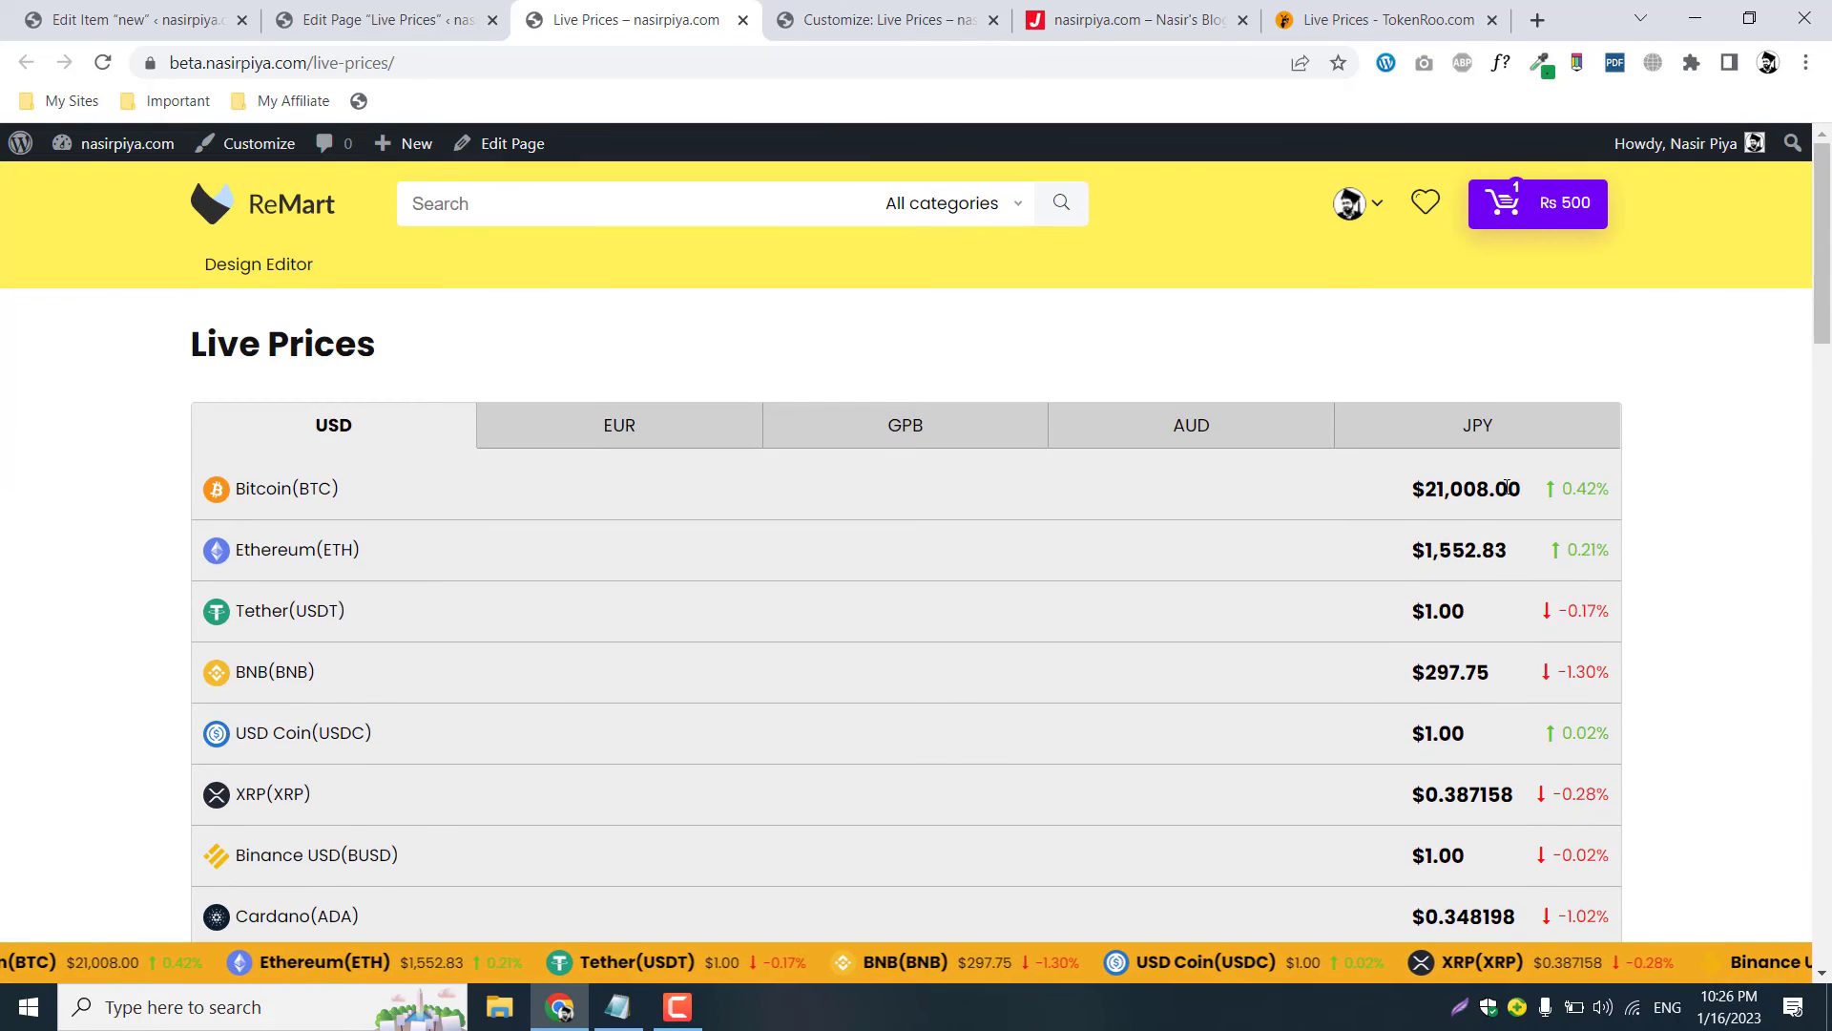
{"action": "left_click", "coordinate": [646, 433]}
{"action": "left_click", "coordinate": [913, 435]}
{"action": "left_click", "coordinate": [1212, 432]}
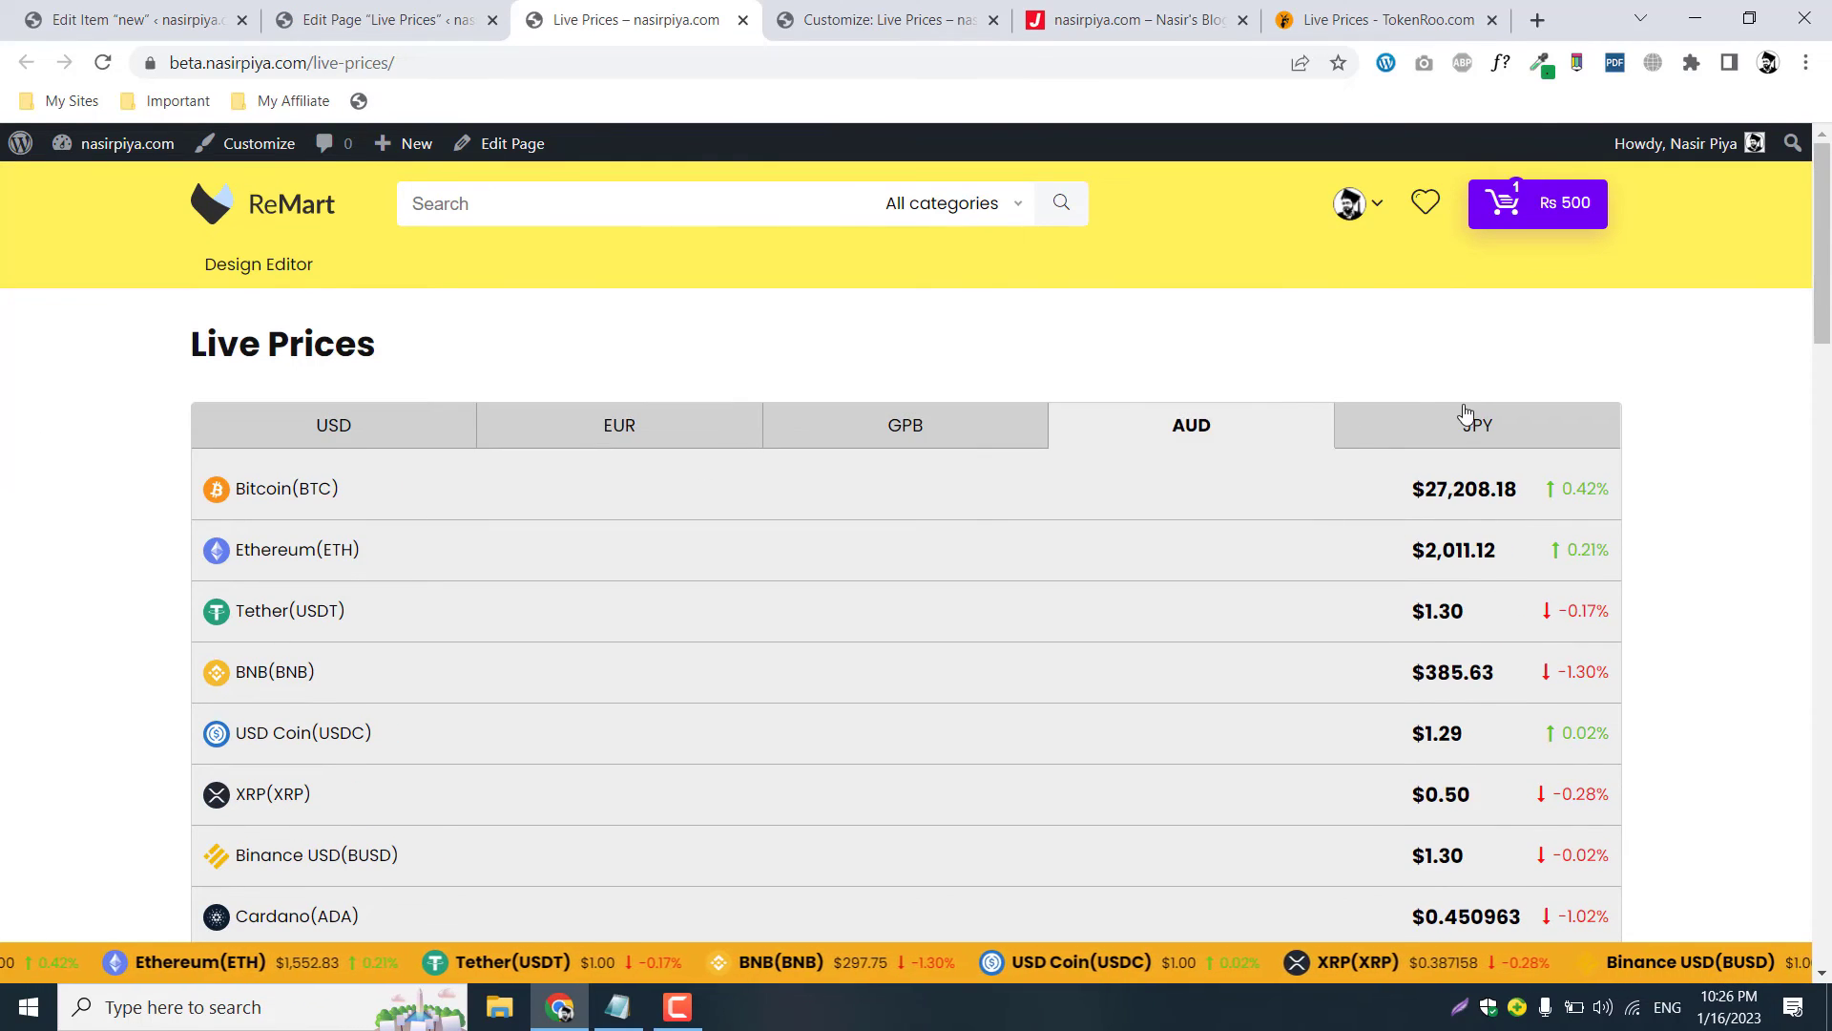
{"action": "left_click", "coordinate": [1465, 422]}
{"action": "scroll", "coordinate": [1474, 440], "scroll_direction": "down", "scroll_amount": 8}
{"action": "scroll", "coordinate": [1474, 441], "scroll_direction": "down", "scroll_amount": 15}
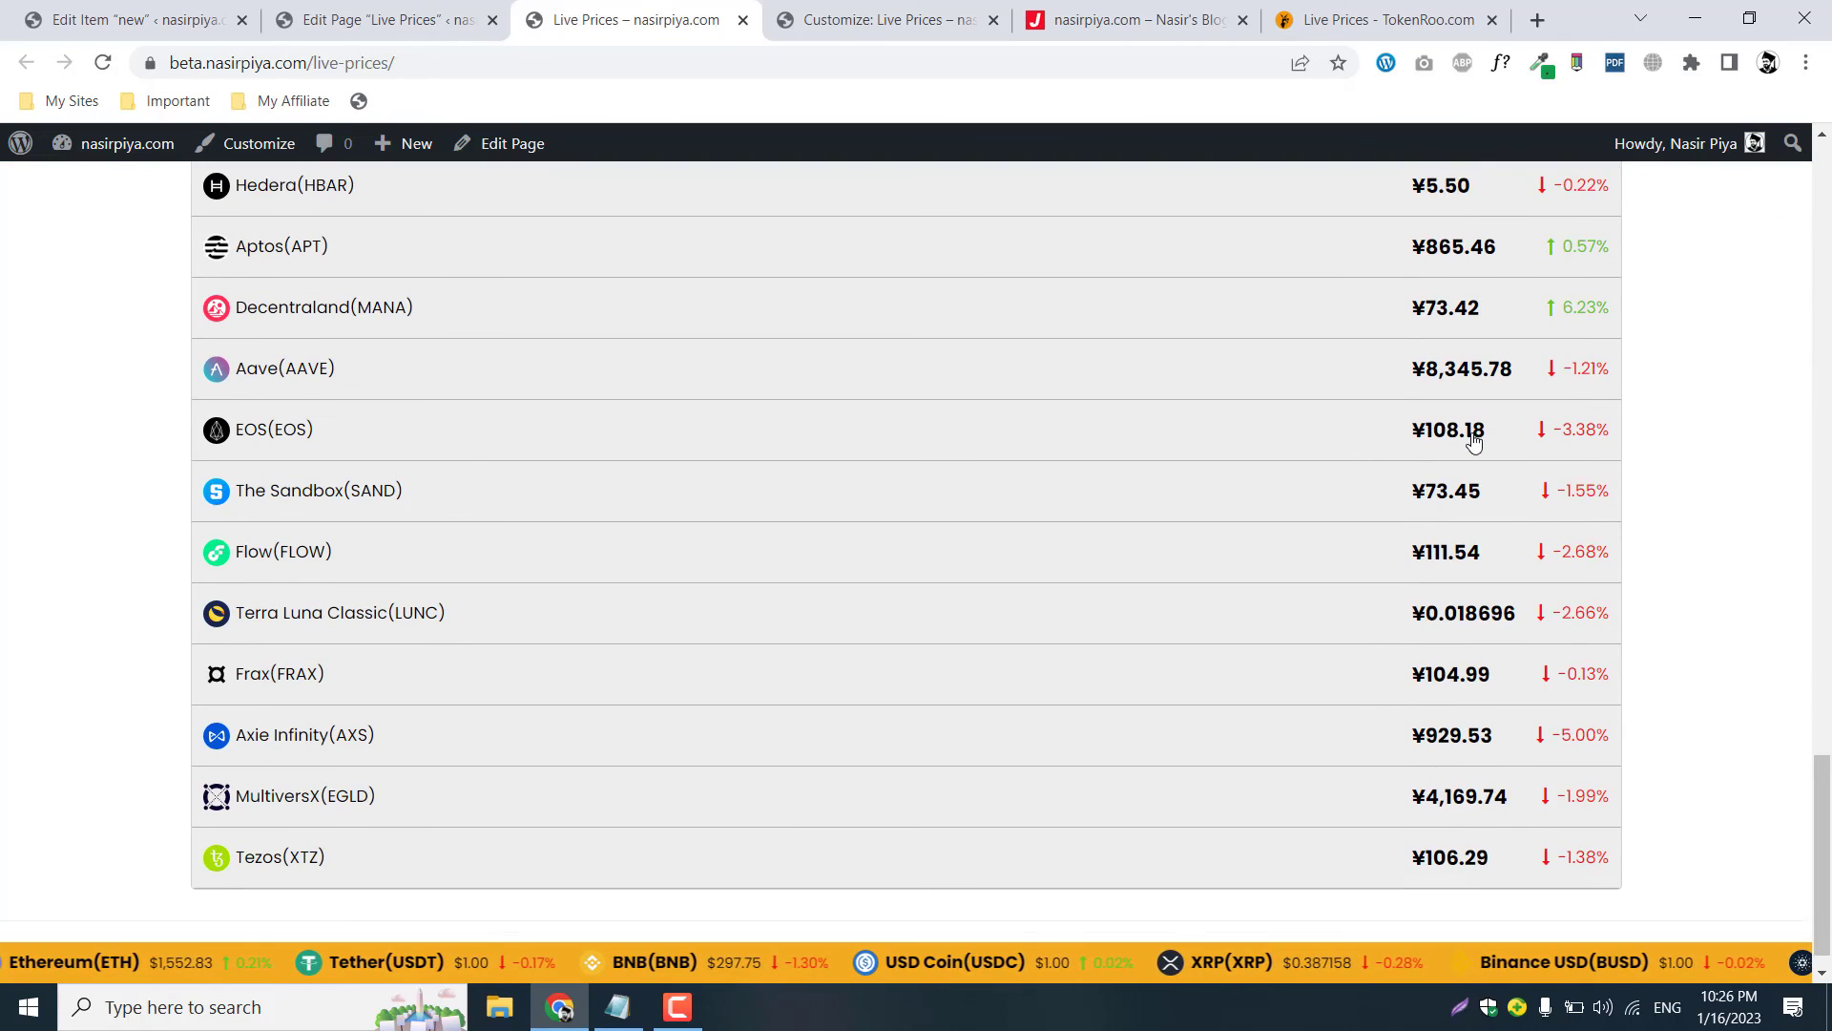
{"action": "scroll", "coordinate": [907, 573], "scroll_direction": "up", "scroll_amount": 20}
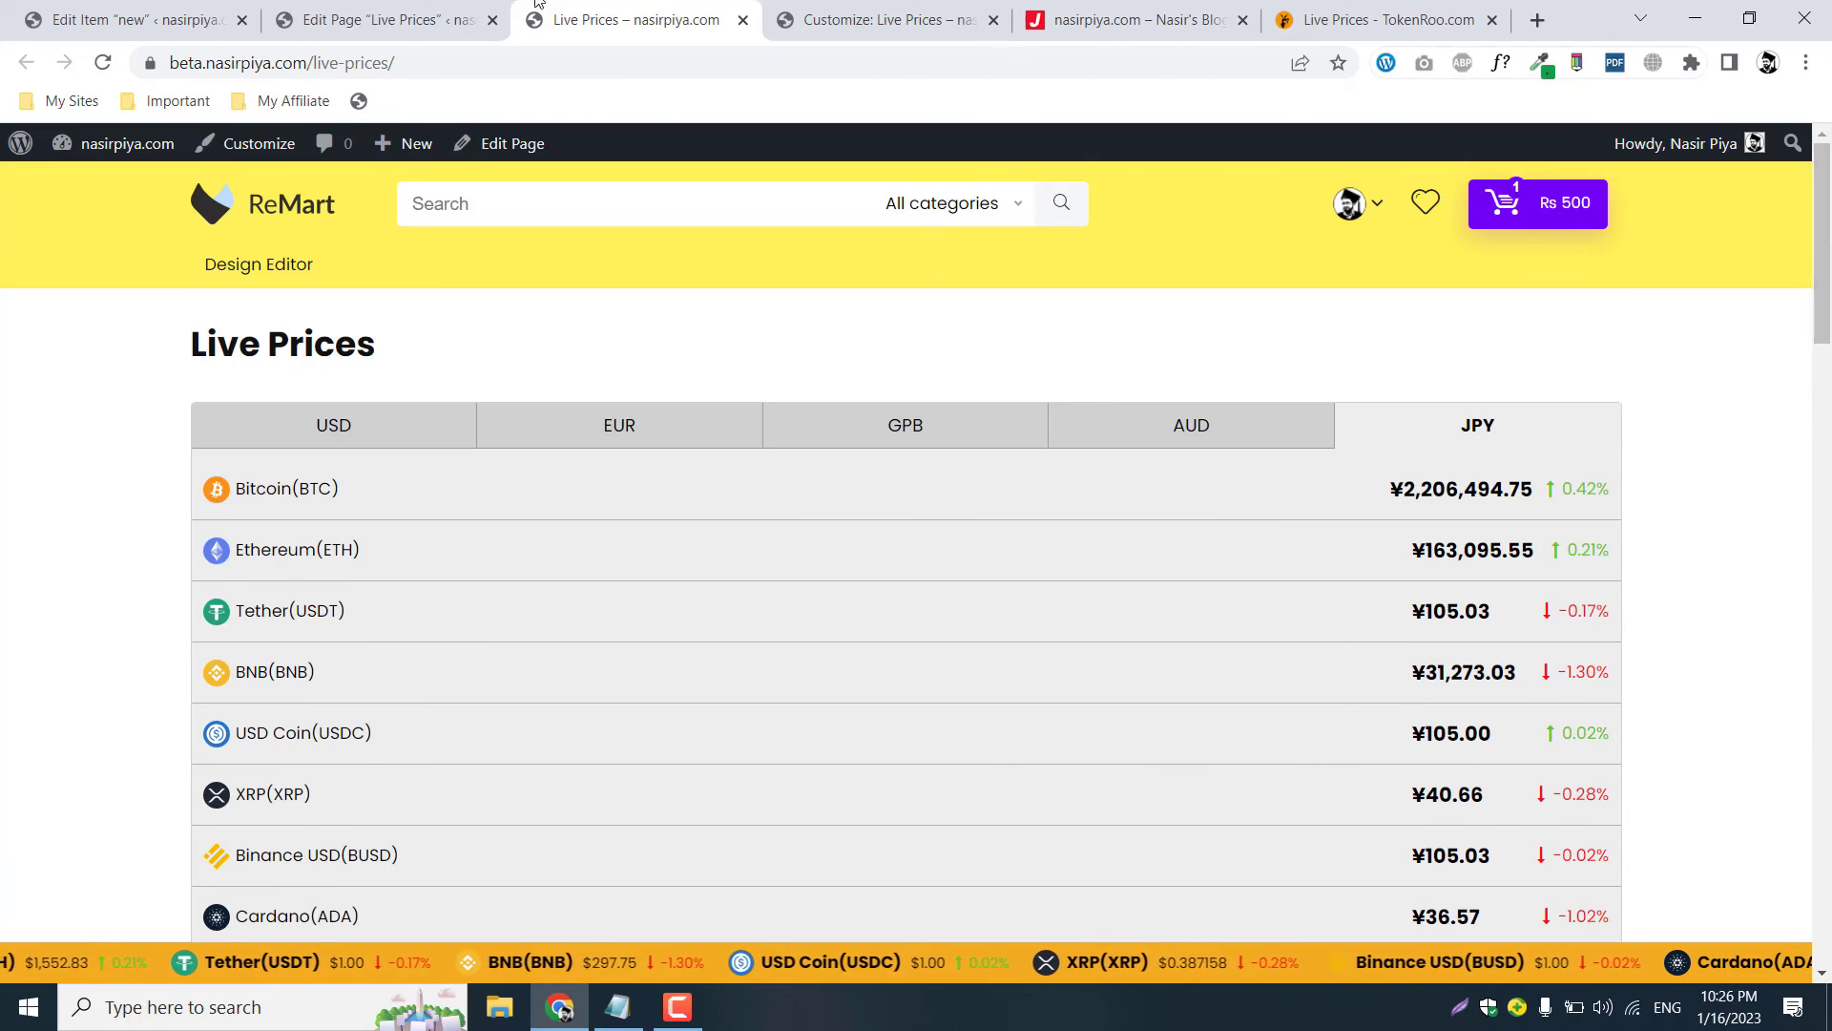
Start another crypto widget titled "New 2" and set its widget type to Price Label.
{"action": "left_click", "coordinate": [133, 20]}
{"action": "scroll", "coordinate": [401, 197], "scroll_direction": "up", "scroll_amount": 3}
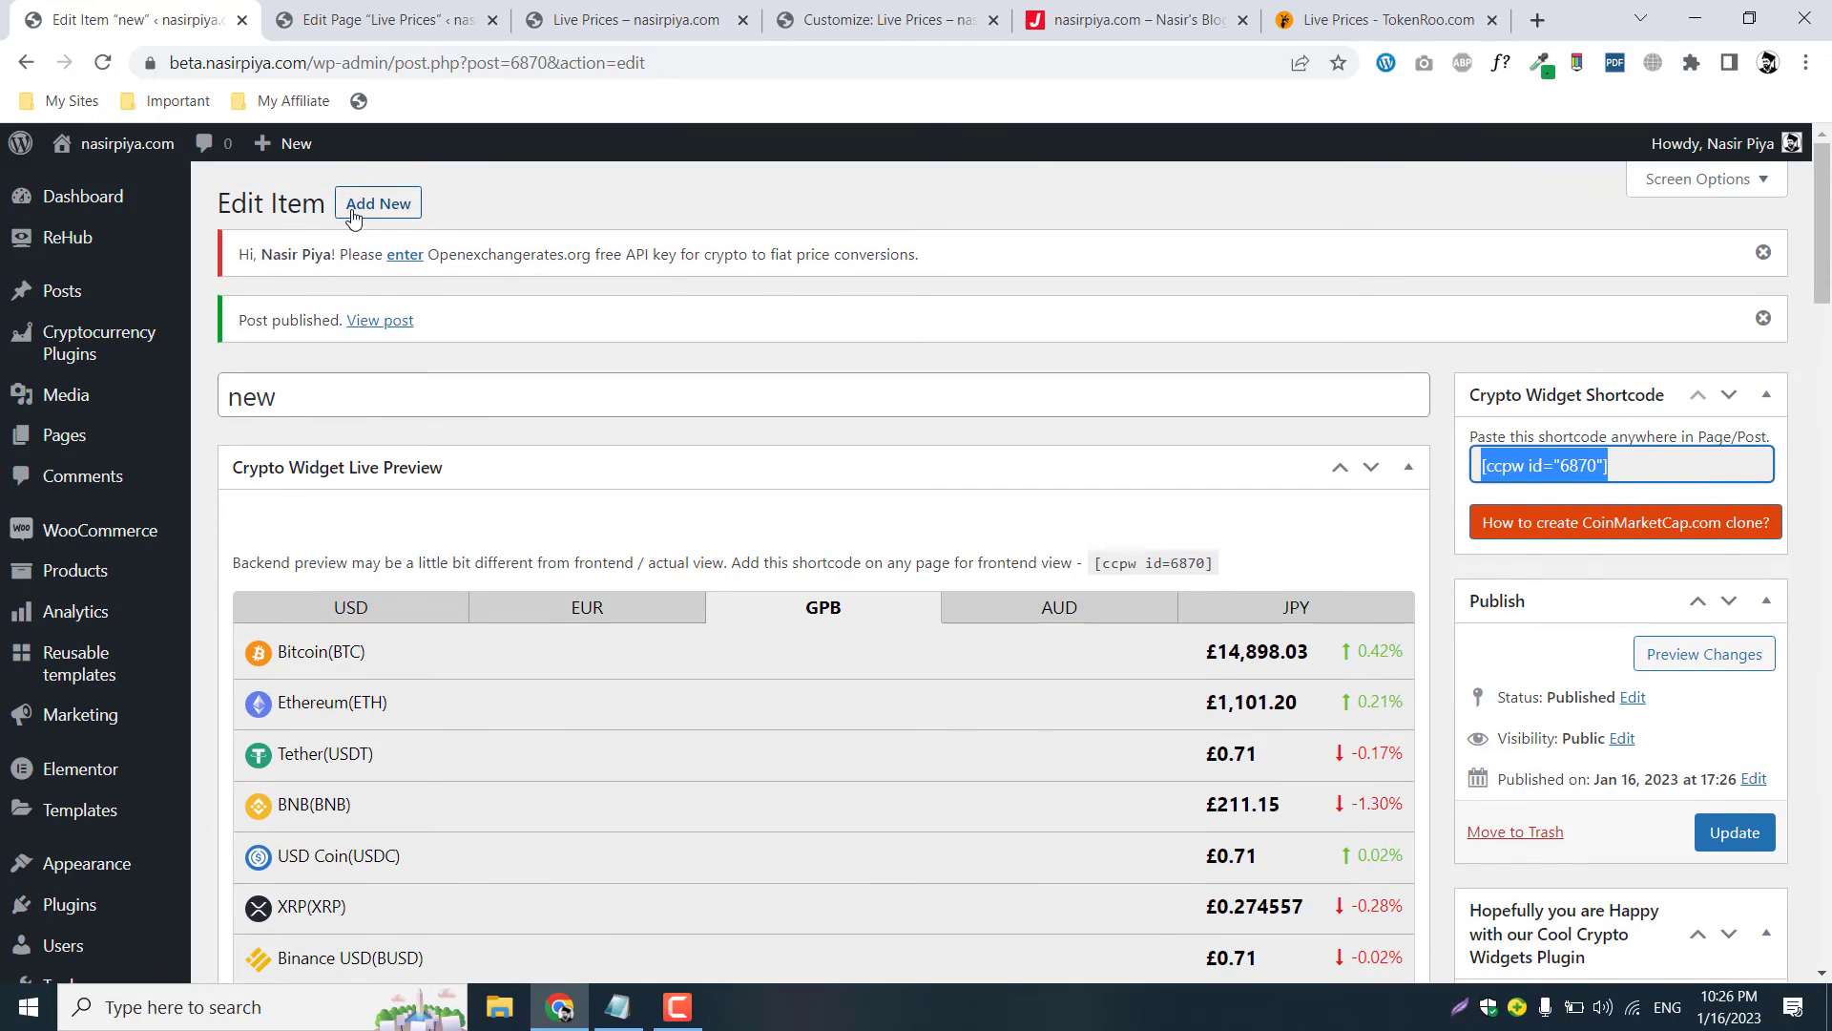
{"action": "left_click", "coordinate": [381, 202]}
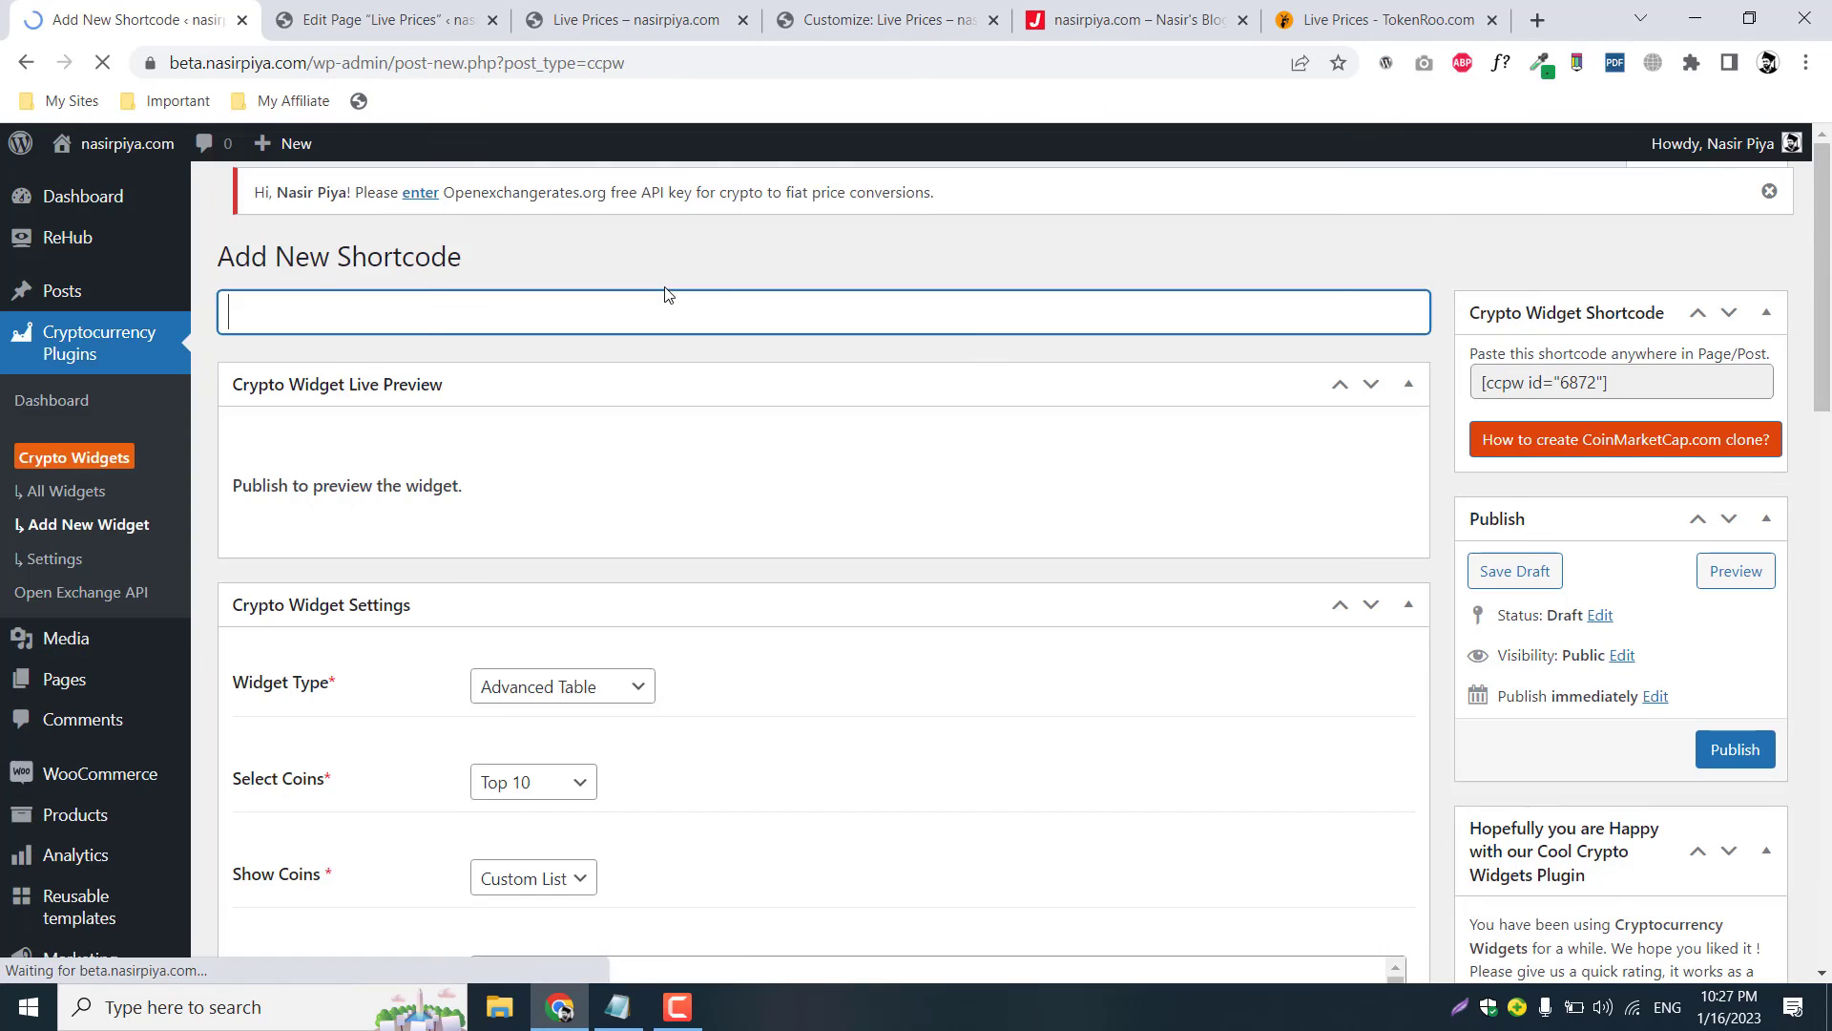
{"action": "type", "text": "N"}
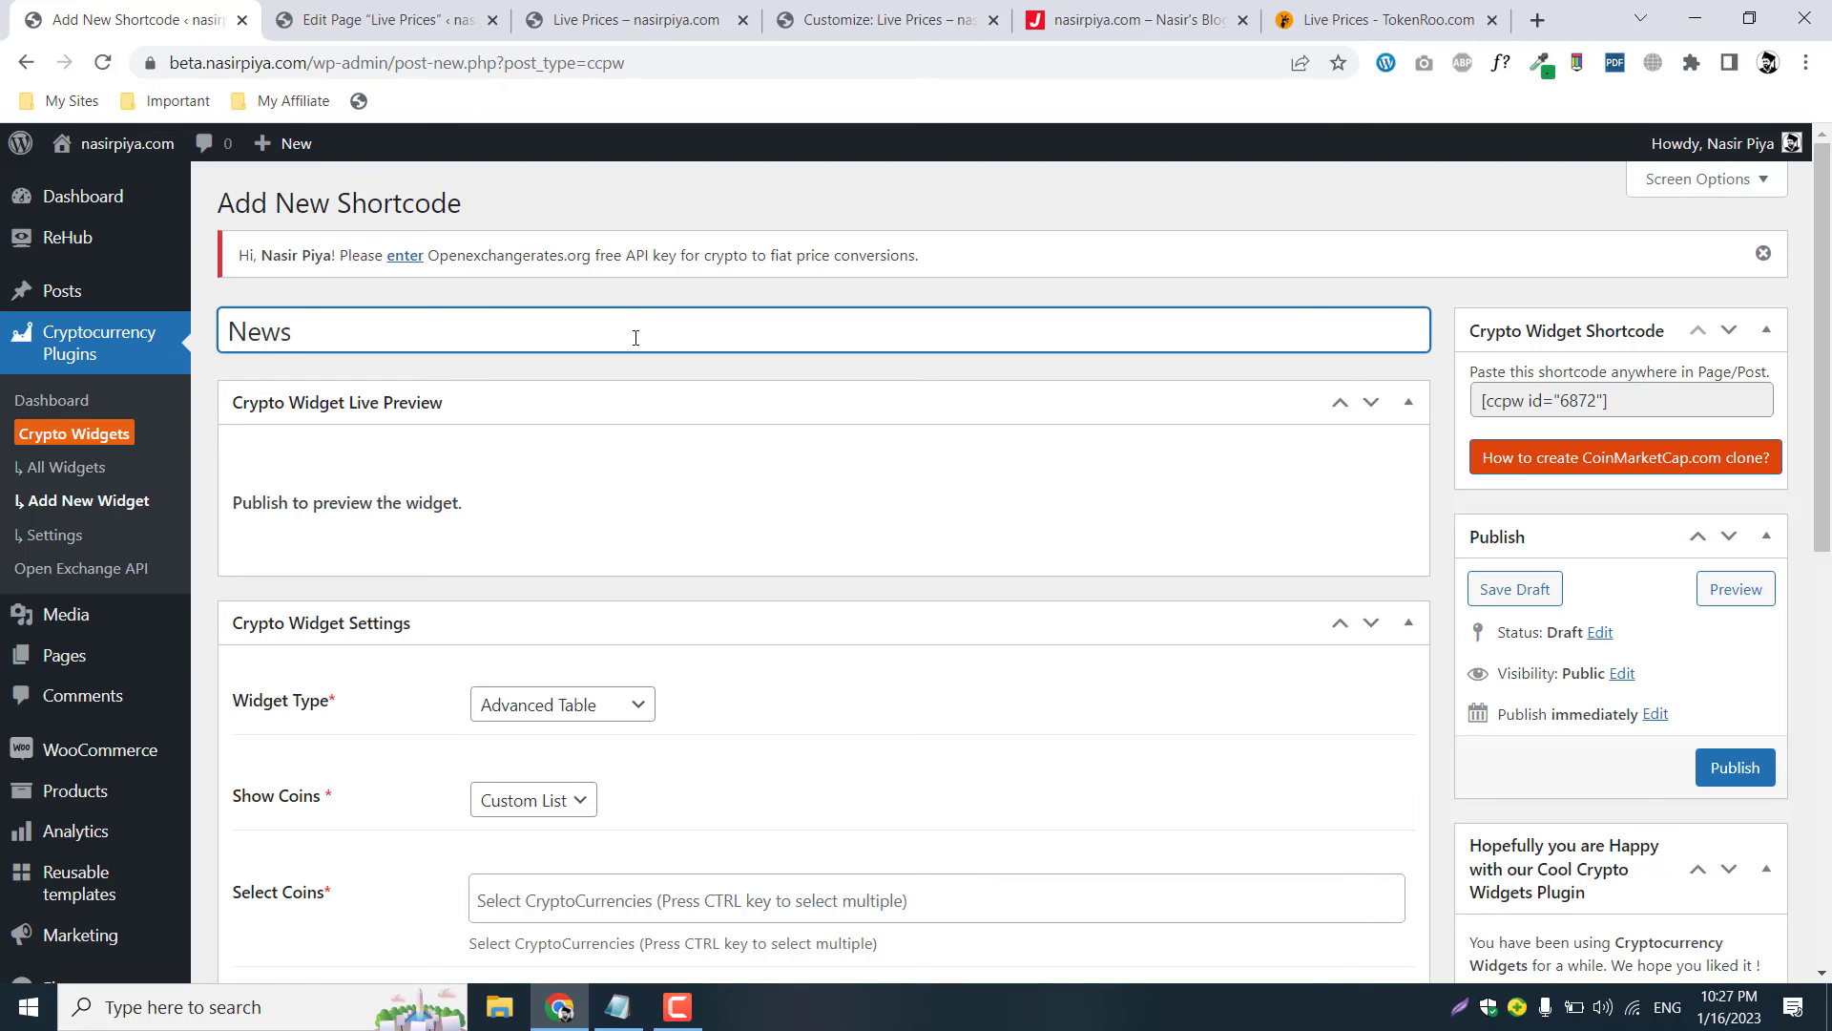
{"action": "type", "text": "ew 2"}
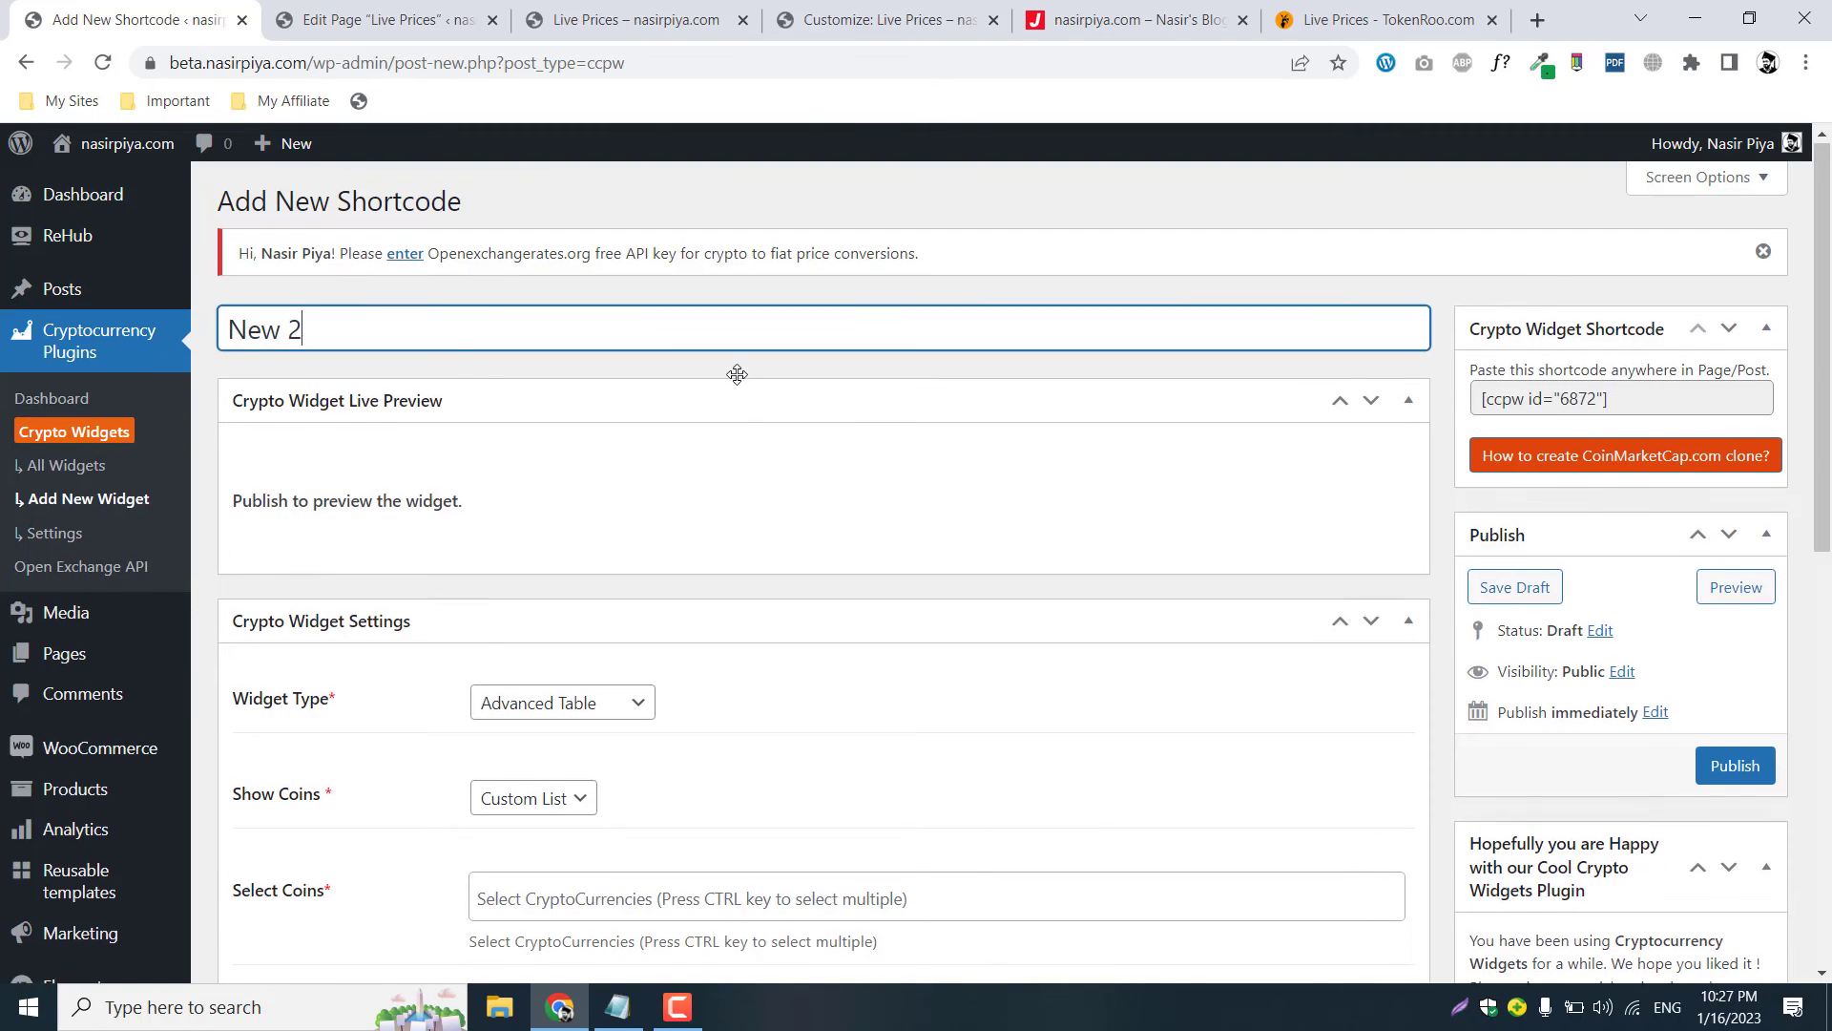
{"action": "scroll", "coordinate": [736, 372], "scroll_direction": "down", "scroll_amount": 4}
{"action": "left_click", "coordinate": [540, 347]}
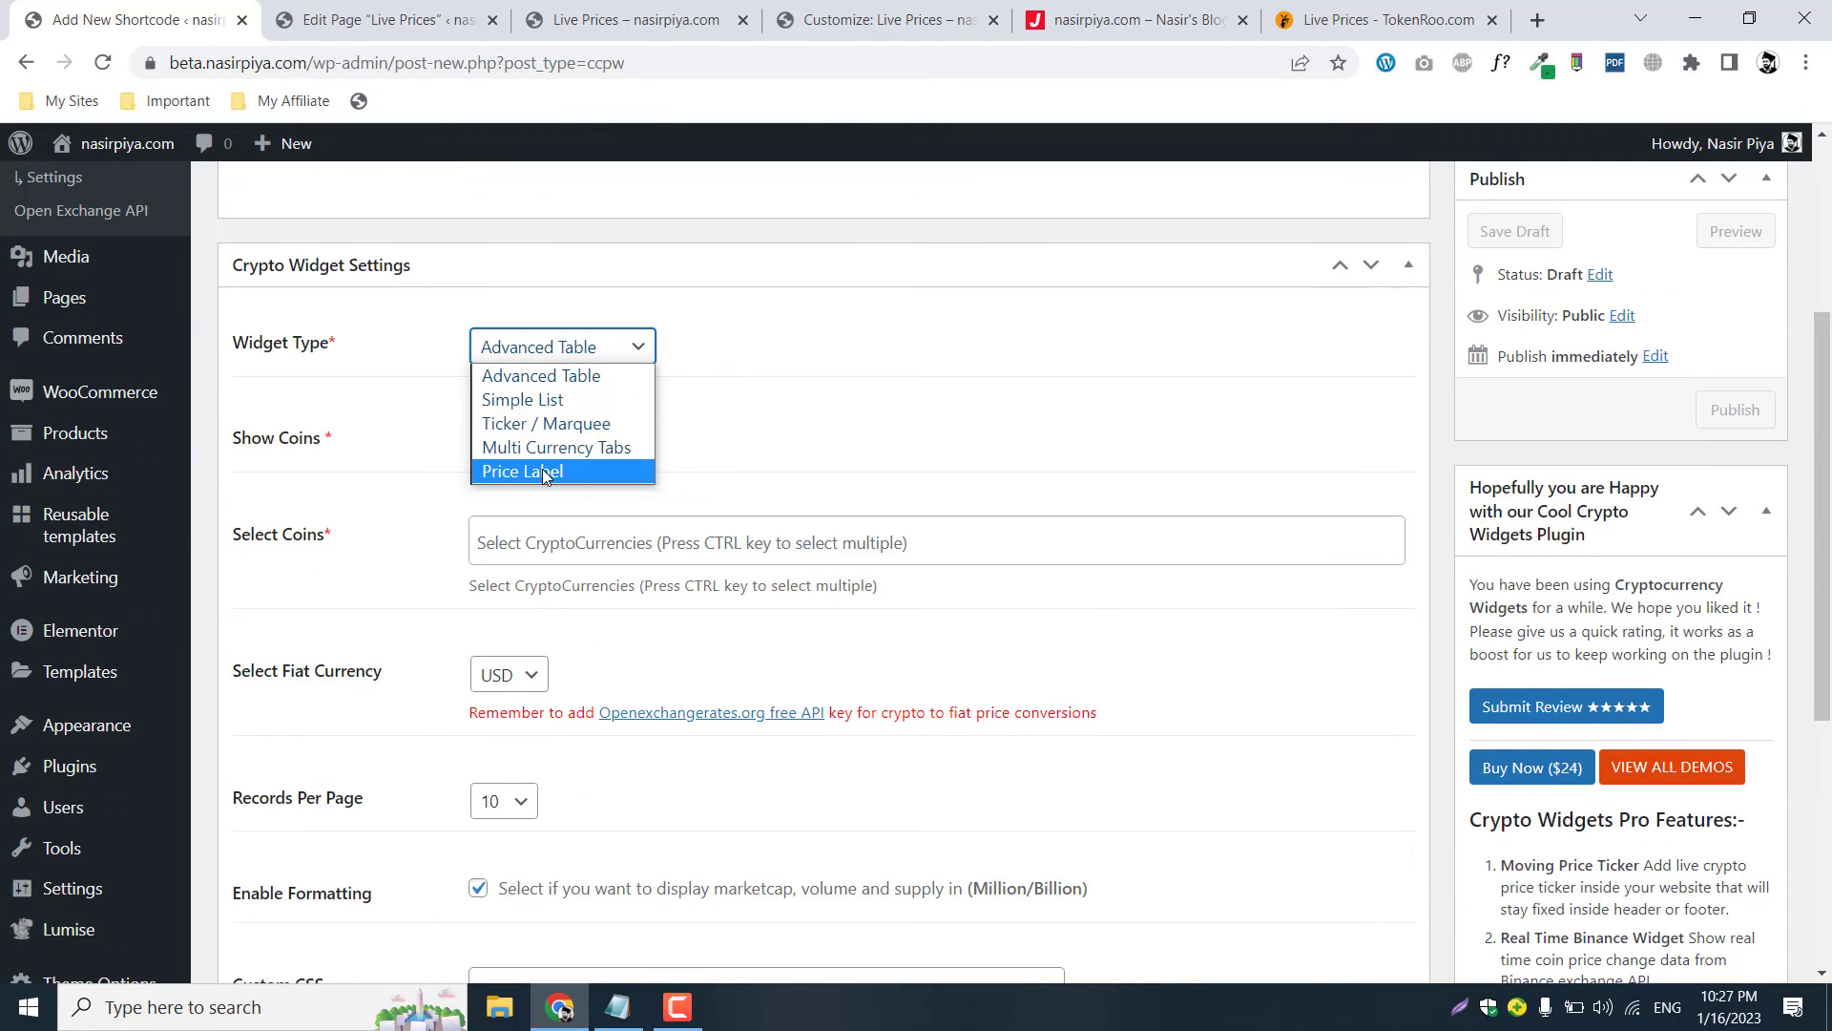
{"action": "left_click", "coordinate": [542, 472]}
Set both Select Coins and Show Coins to Top 10 and publish the Price Label widget.
{"action": "scroll", "coordinate": [534, 330], "scroll_direction": "down", "scroll_amount": 1}
{"action": "left_click", "coordinate": [535, 332]}
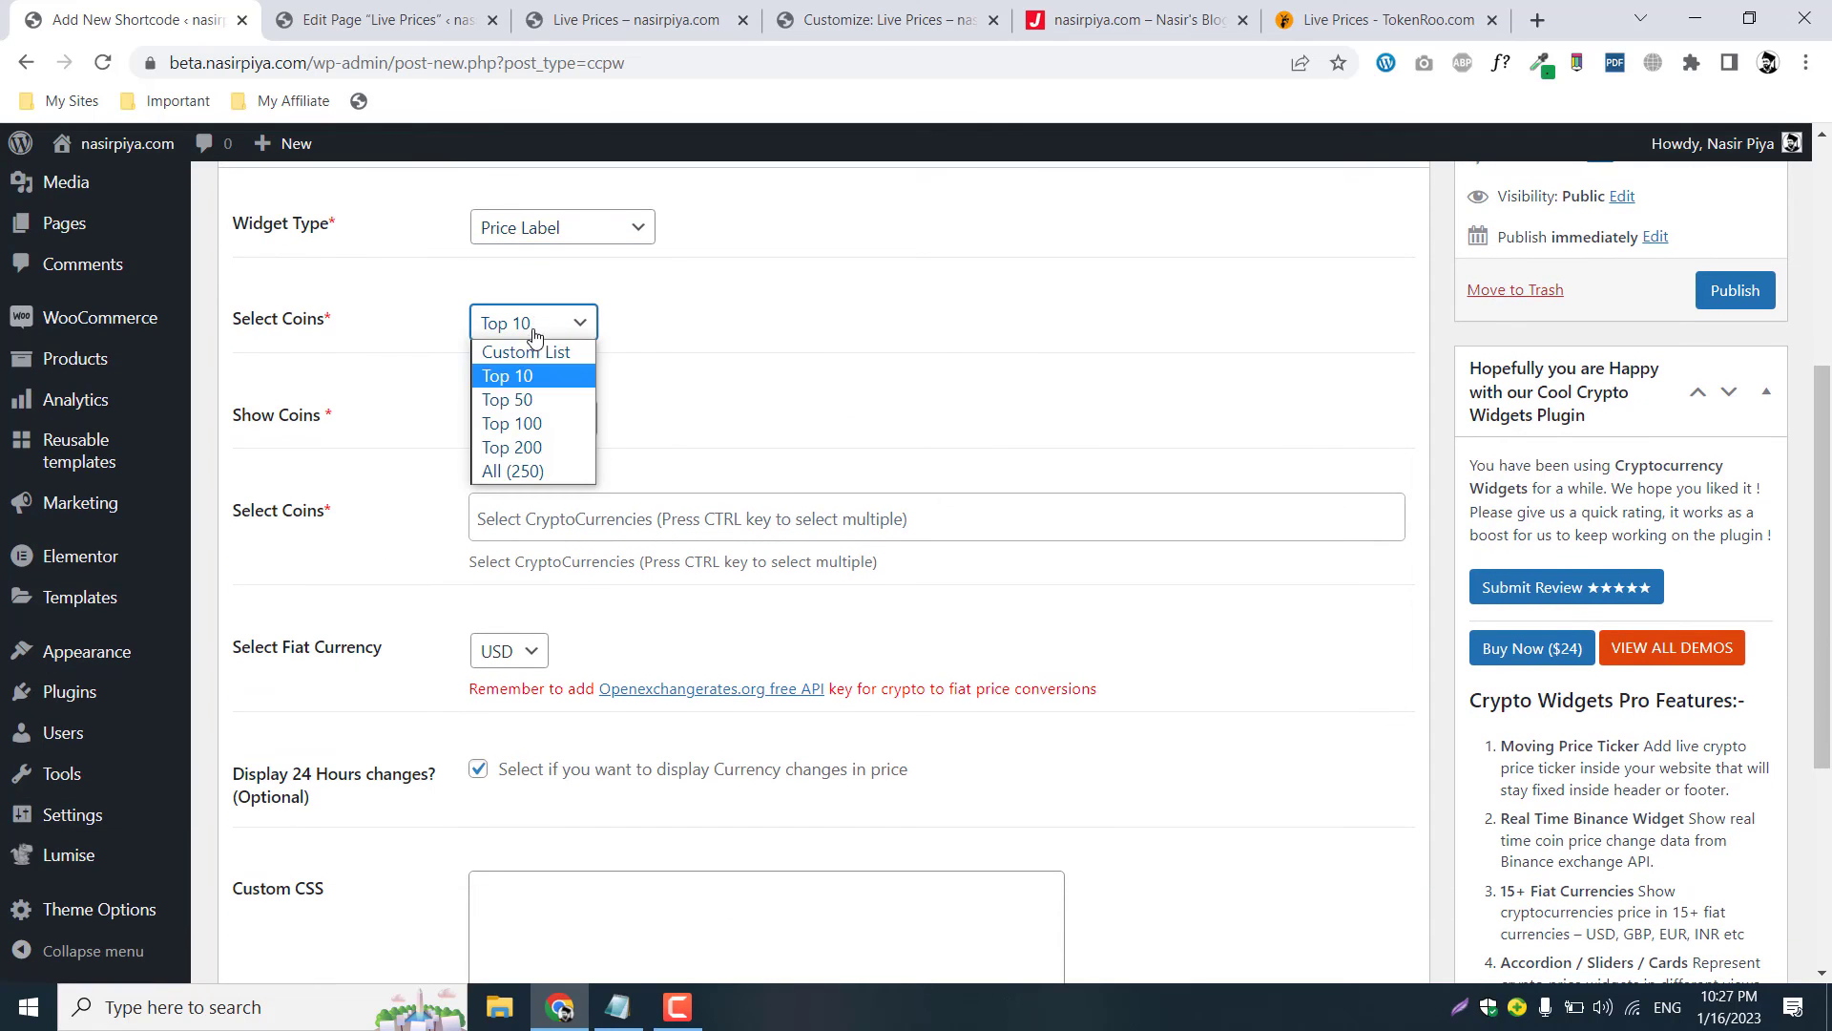
{"action": "left_click", "coordinate": [532, 386]}
{"action": "left_click", "coordinate": [541, 420]}
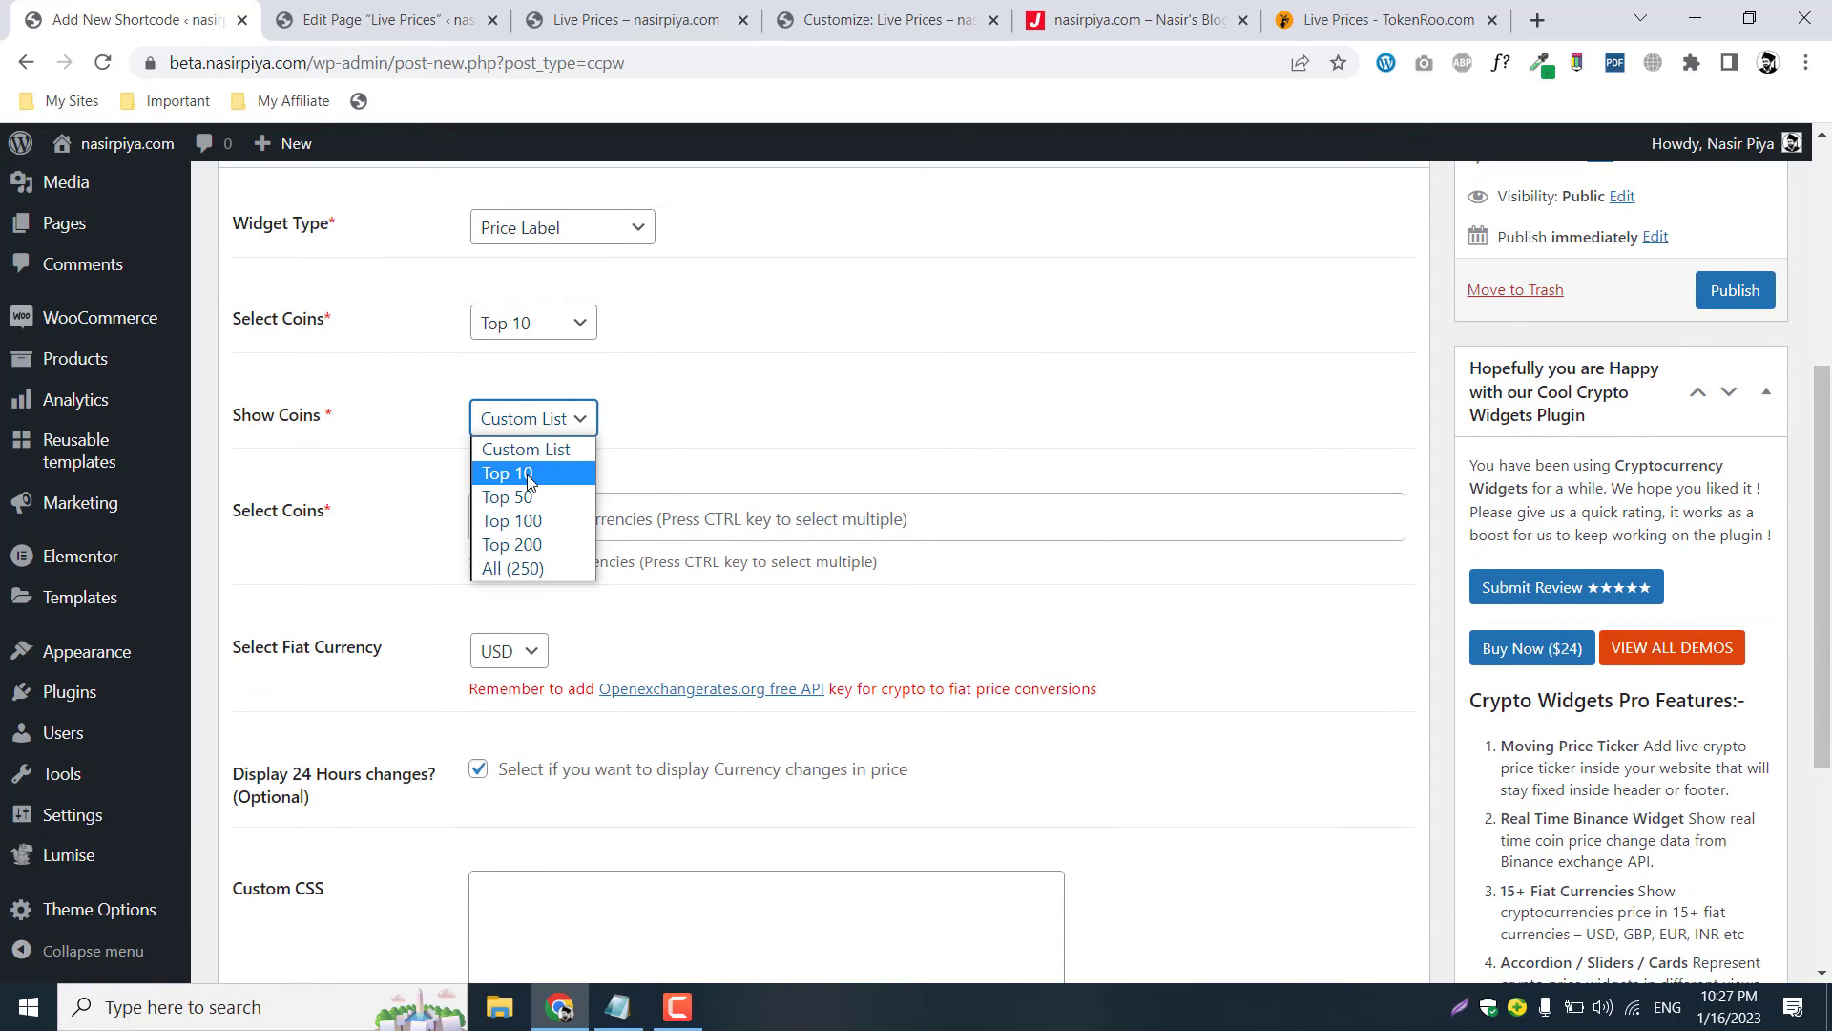
{"action": "left_click", "coordinate": [507, 478]}
{"action": "scroll", "coordinate": [922, 483], "scroll_direction": "down", "scroll_amount": 2}
{"action": "scroll", "coordinate": [1575, 487], "scroll_direction": "up", "scroll_amount": 3}
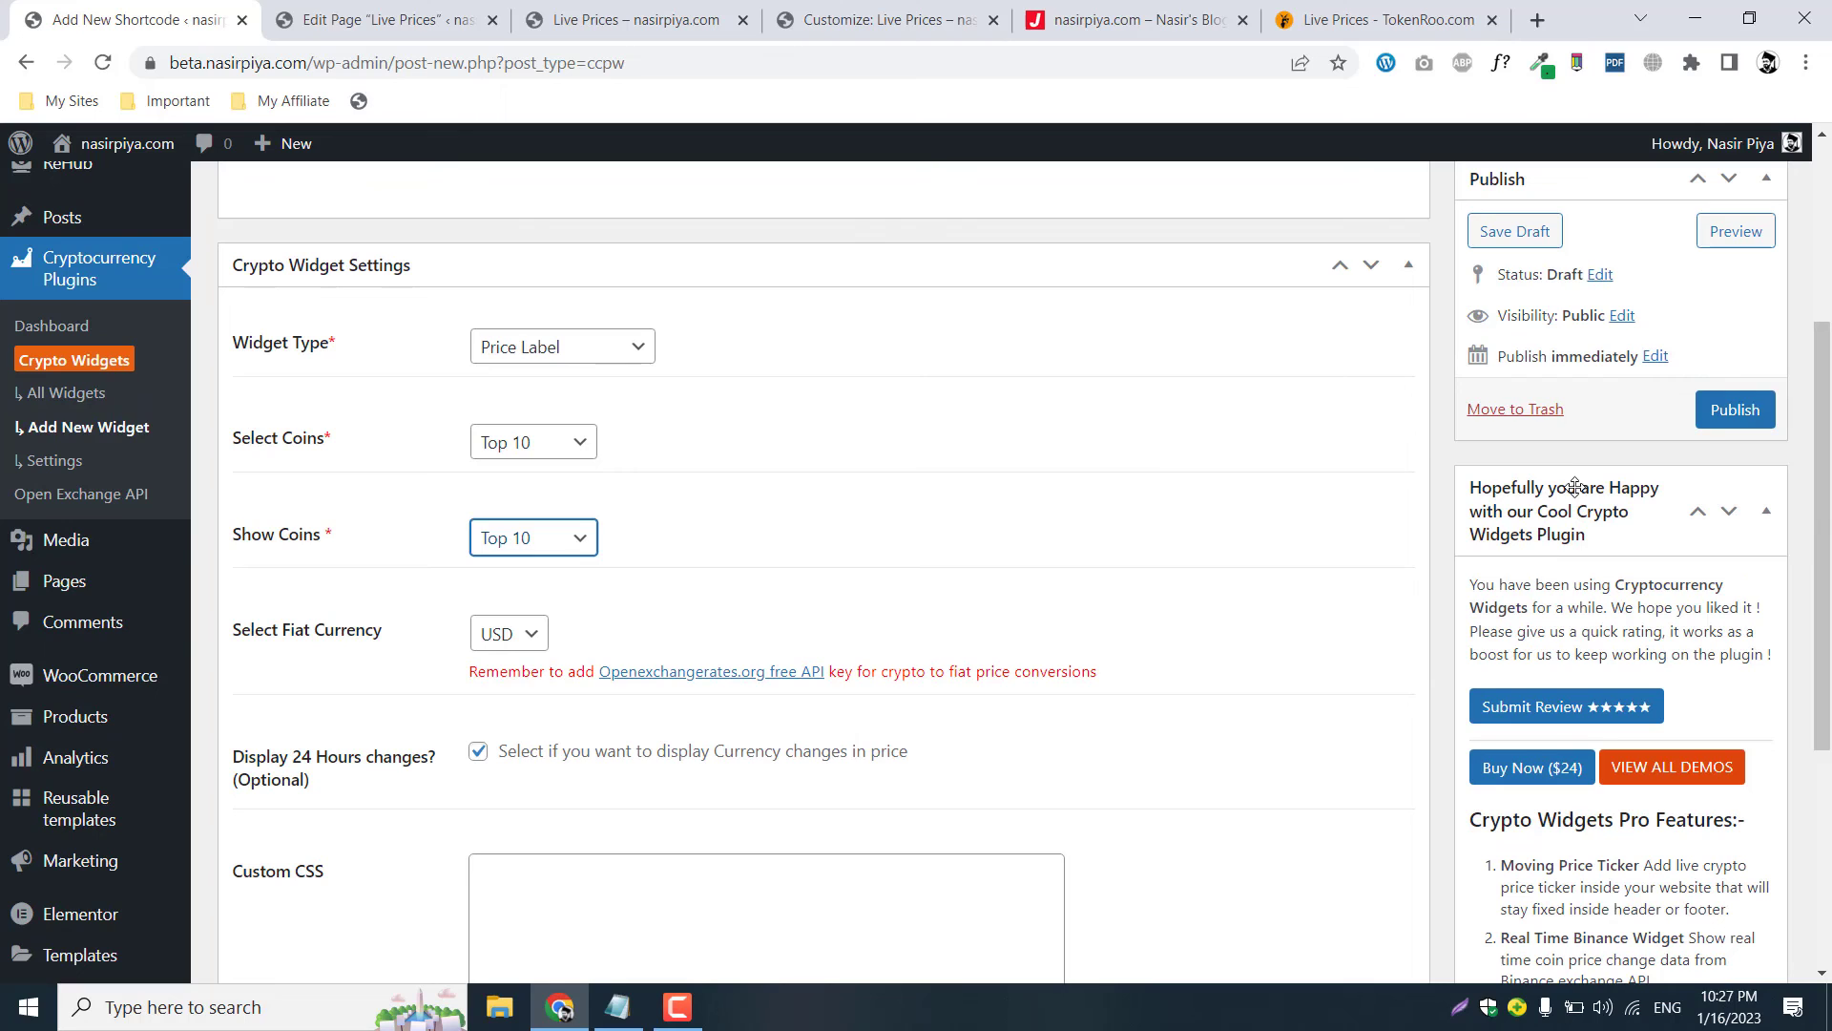
{"action": "left_click", "coordinate": [1734, 410]}
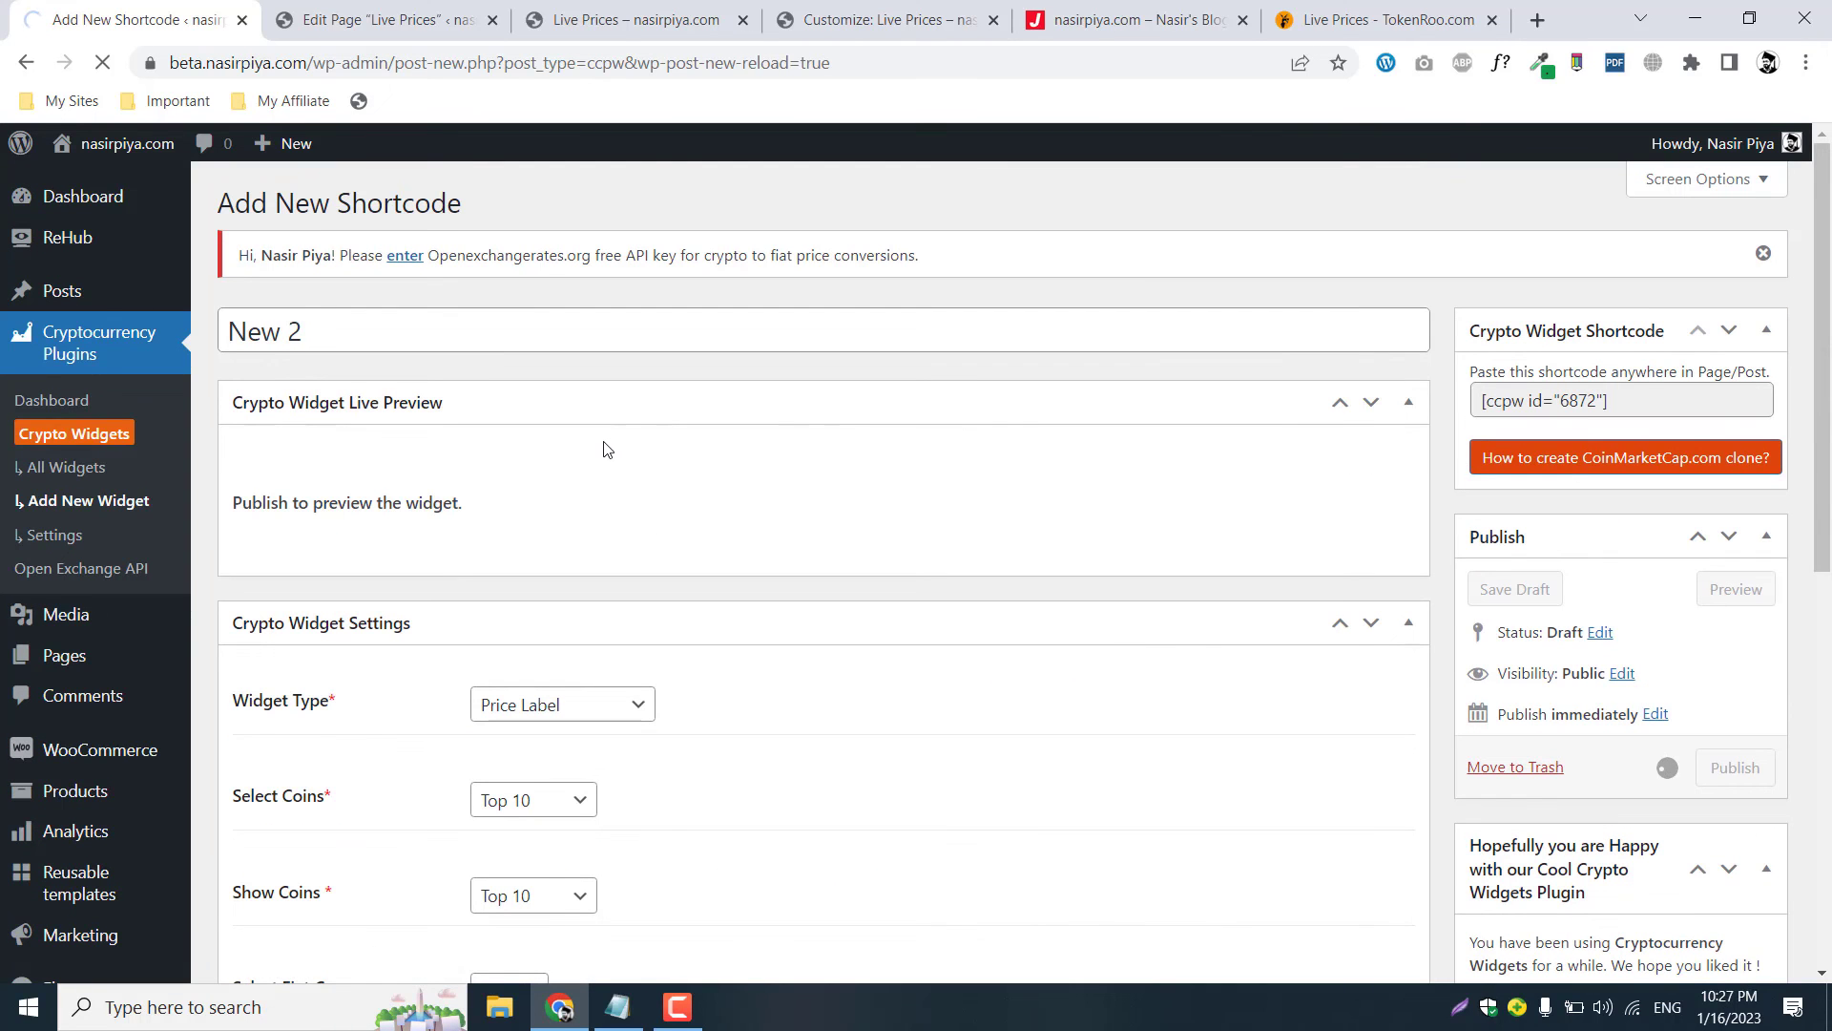
Review the Price Label widget's live preview and settings, and open the list of all crypto widgets.
{"action": "scroll", "coordinate": [372, 503], "scroll_direction": "down", "scroll_amount": 1}
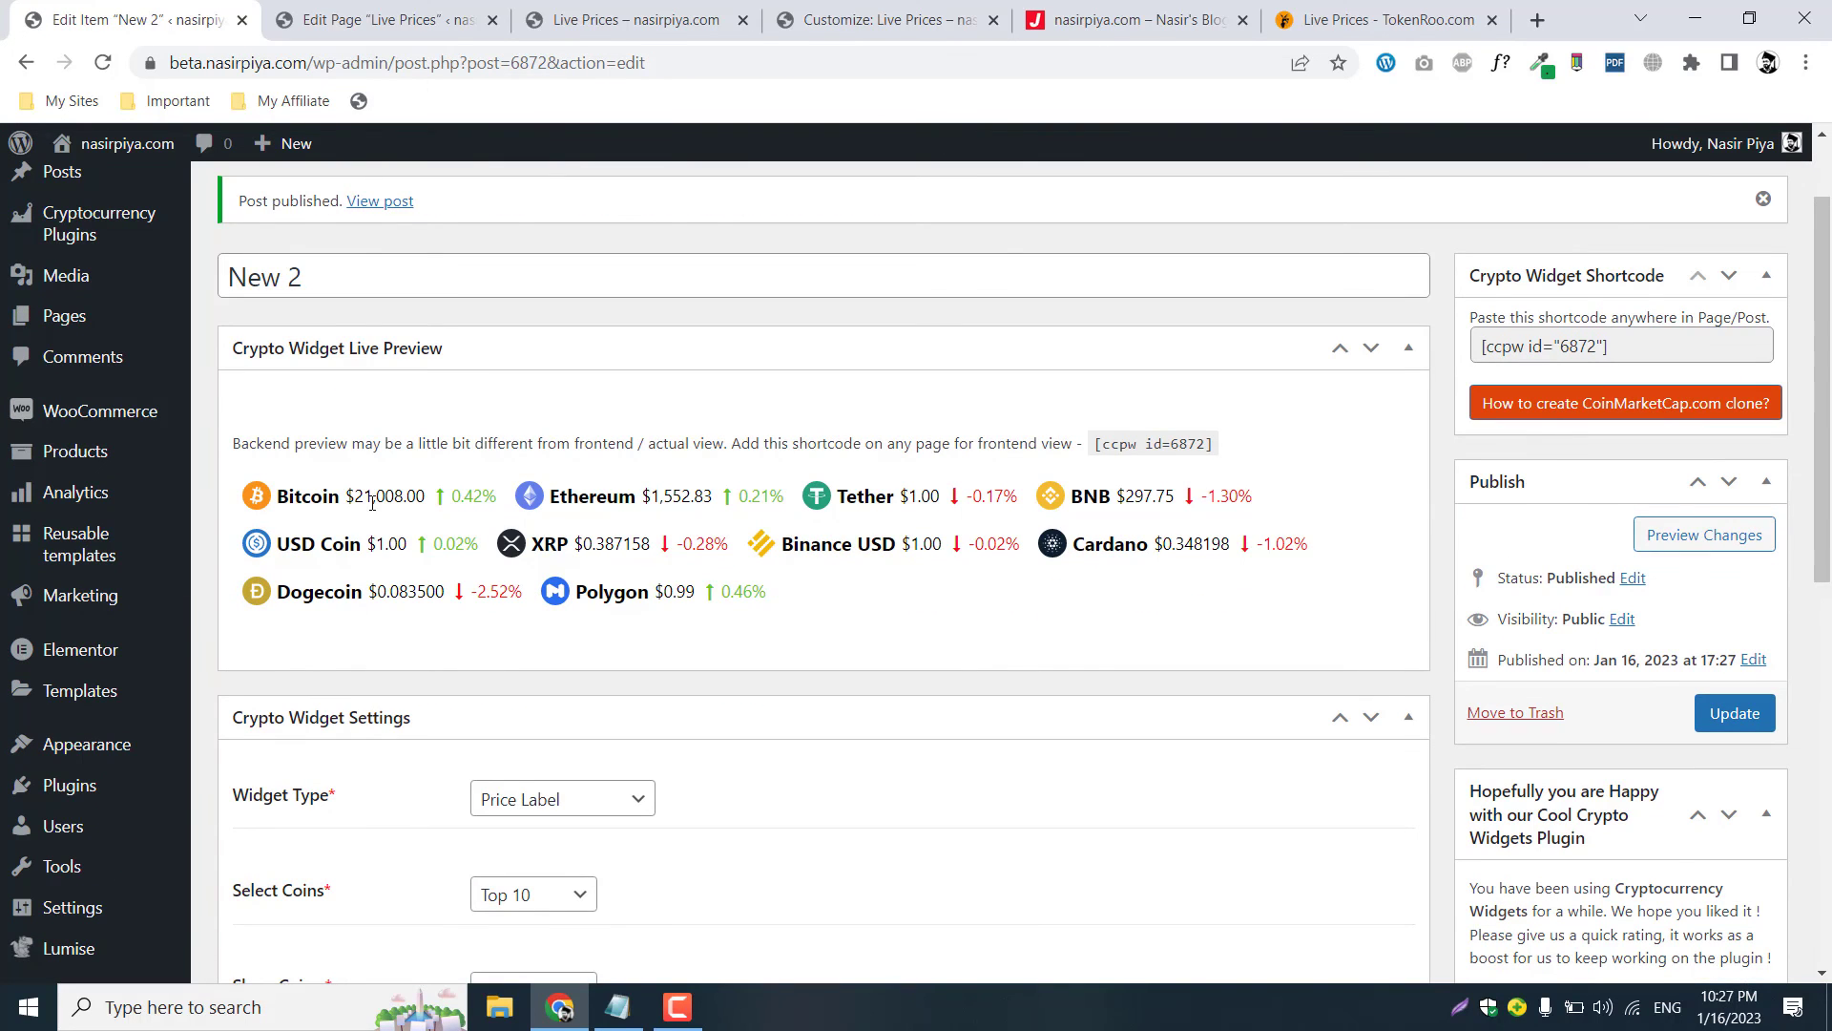
{"action": "scroll", "coordinate": [847, 646], "scroll_direction": "down", "scroll_amount": 3}
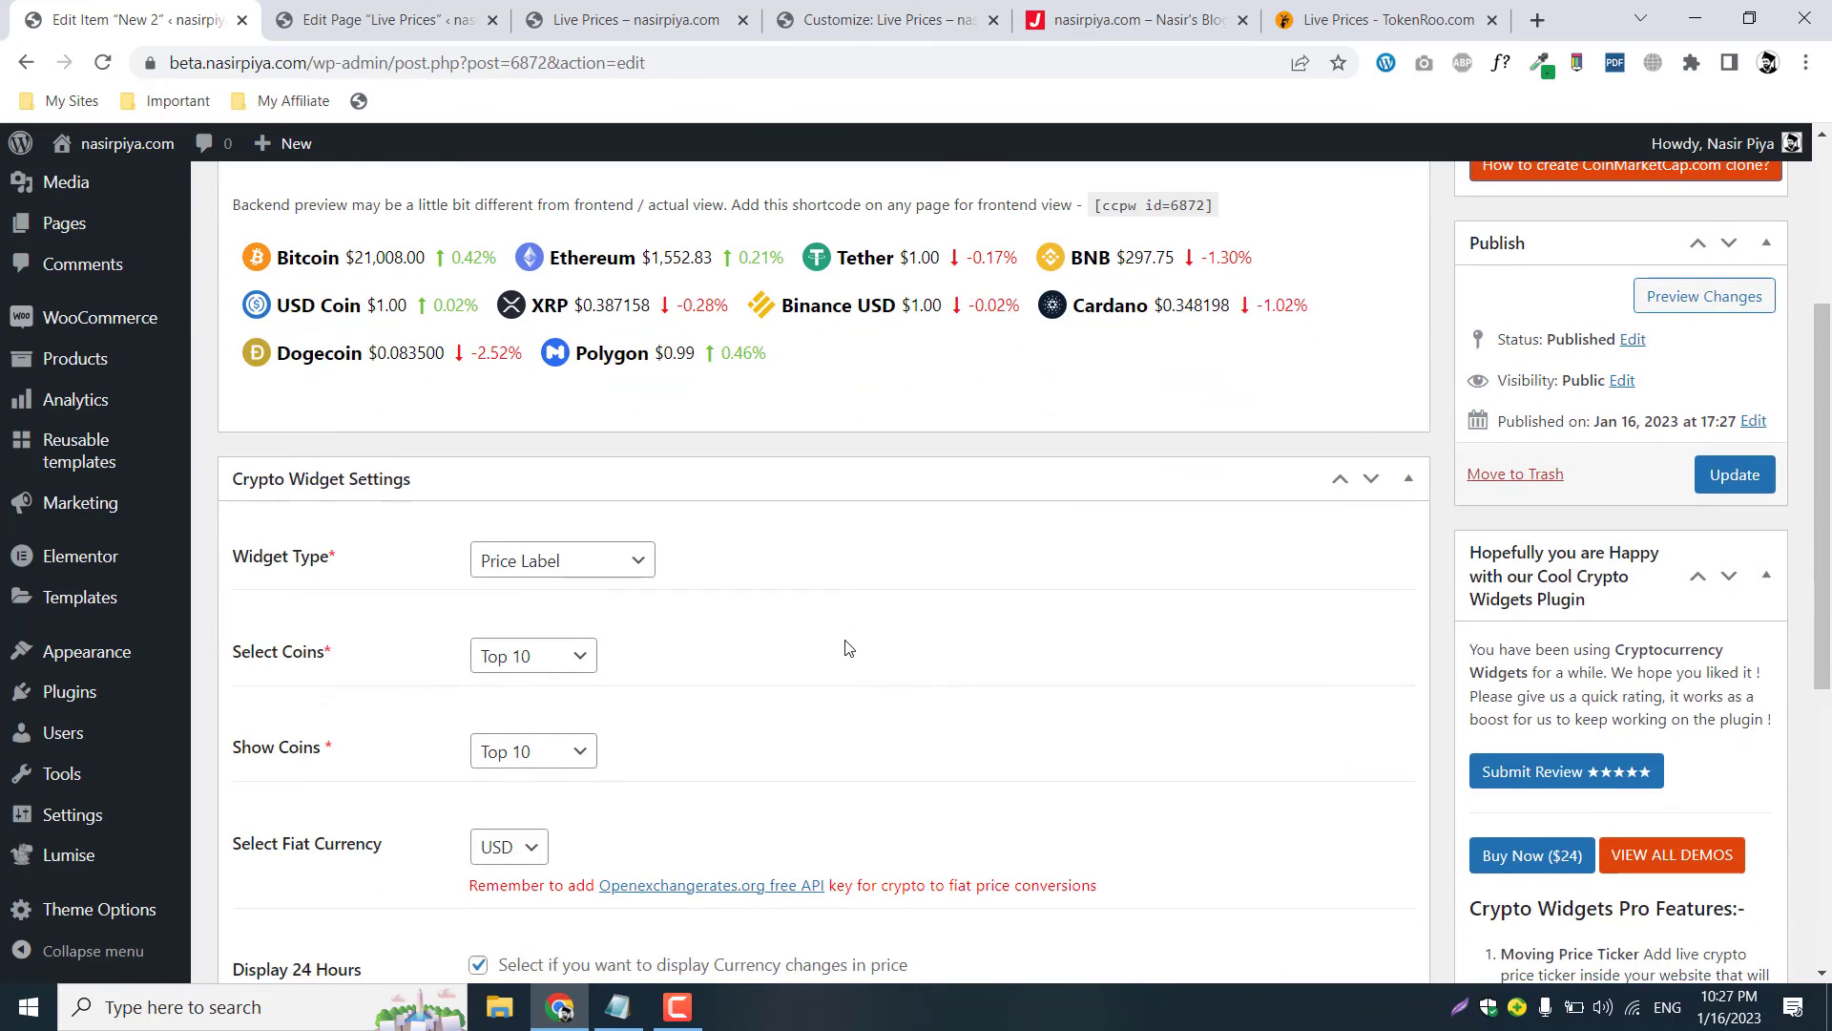
{"action": "scroll", "coordinate": [497, 498], "scroll_direction": "up", "scroll_amount": 4}
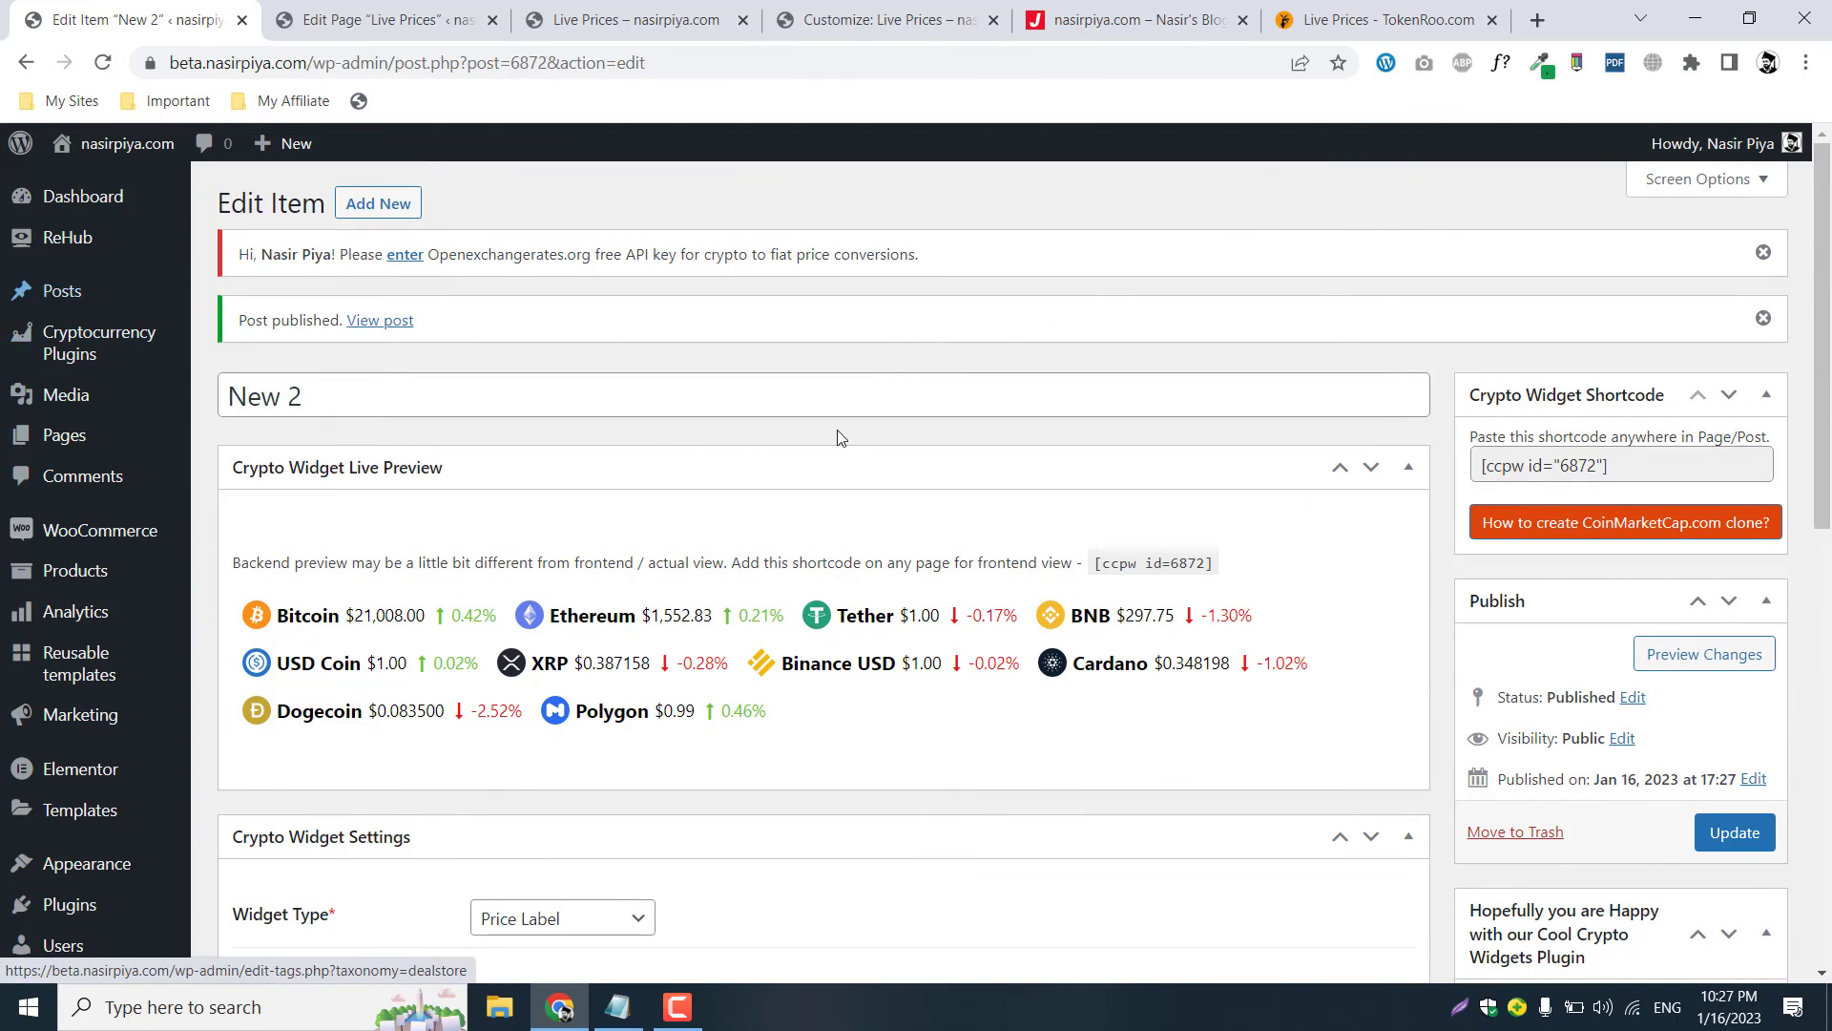
{"action": "left_click", "coordinate": [53, 366]}
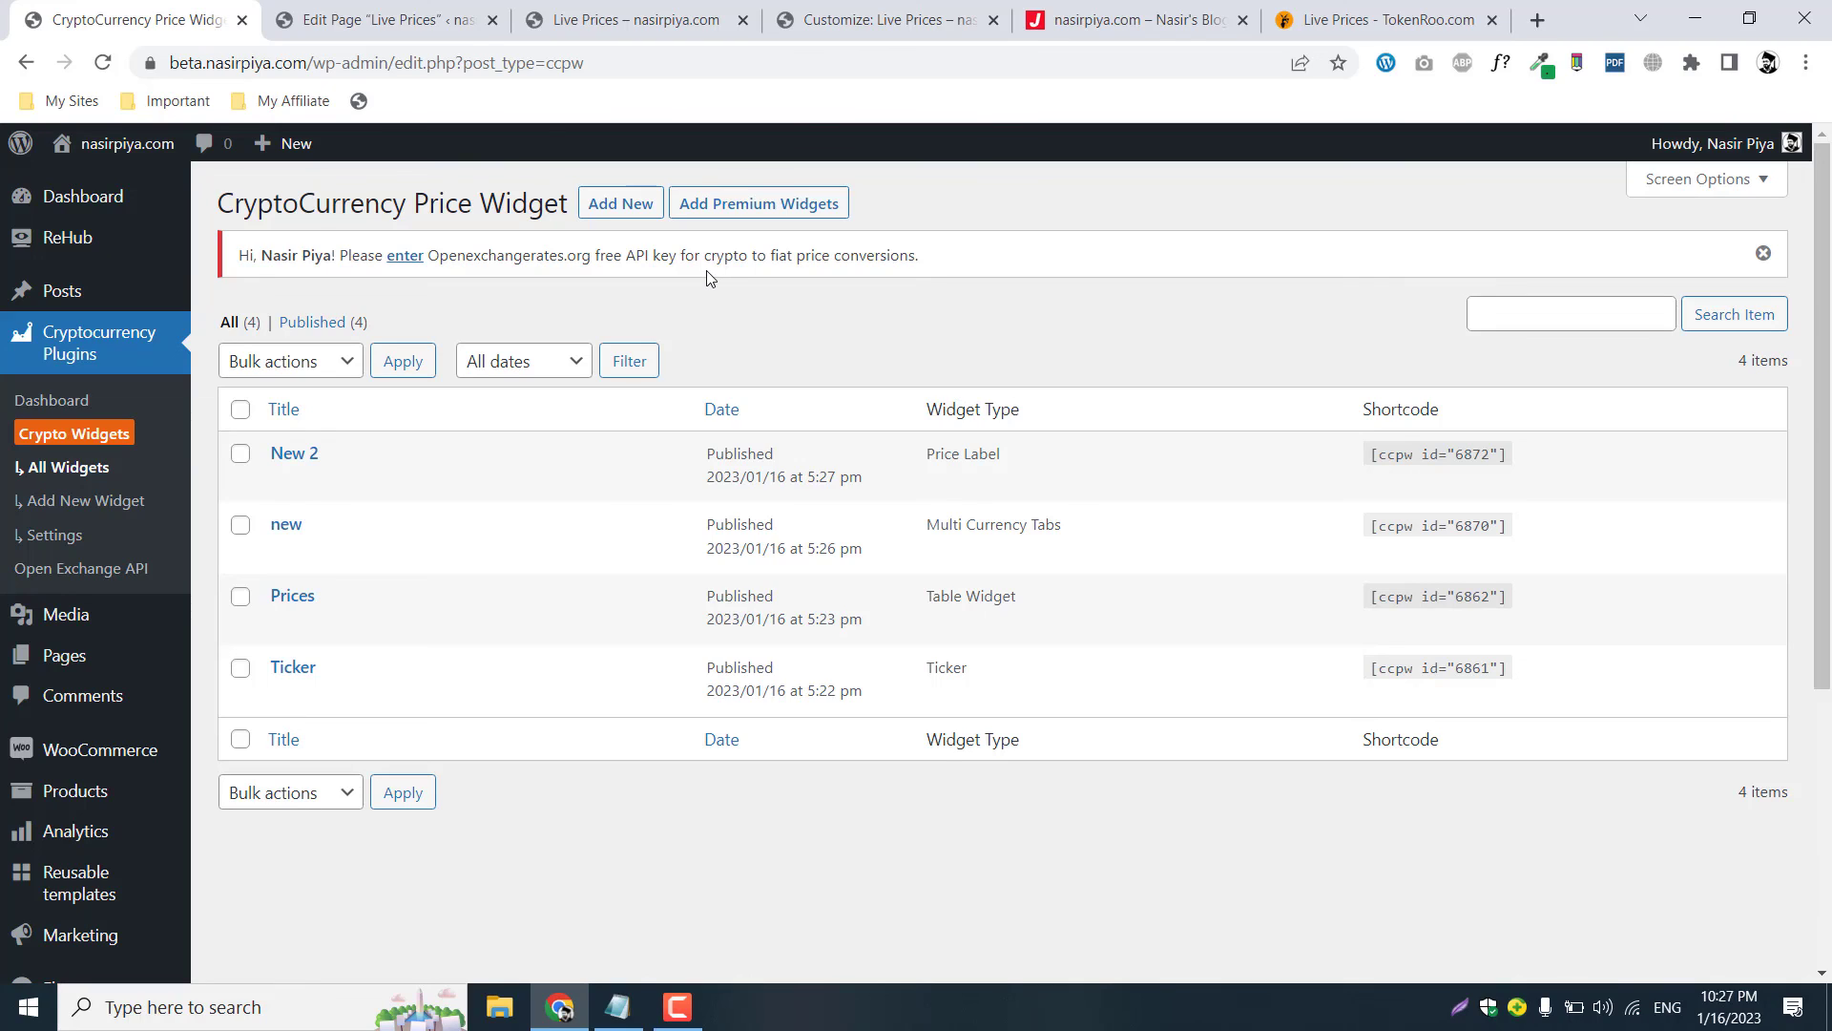
{"action": "left_click", "coordinate": [675, 1017]}
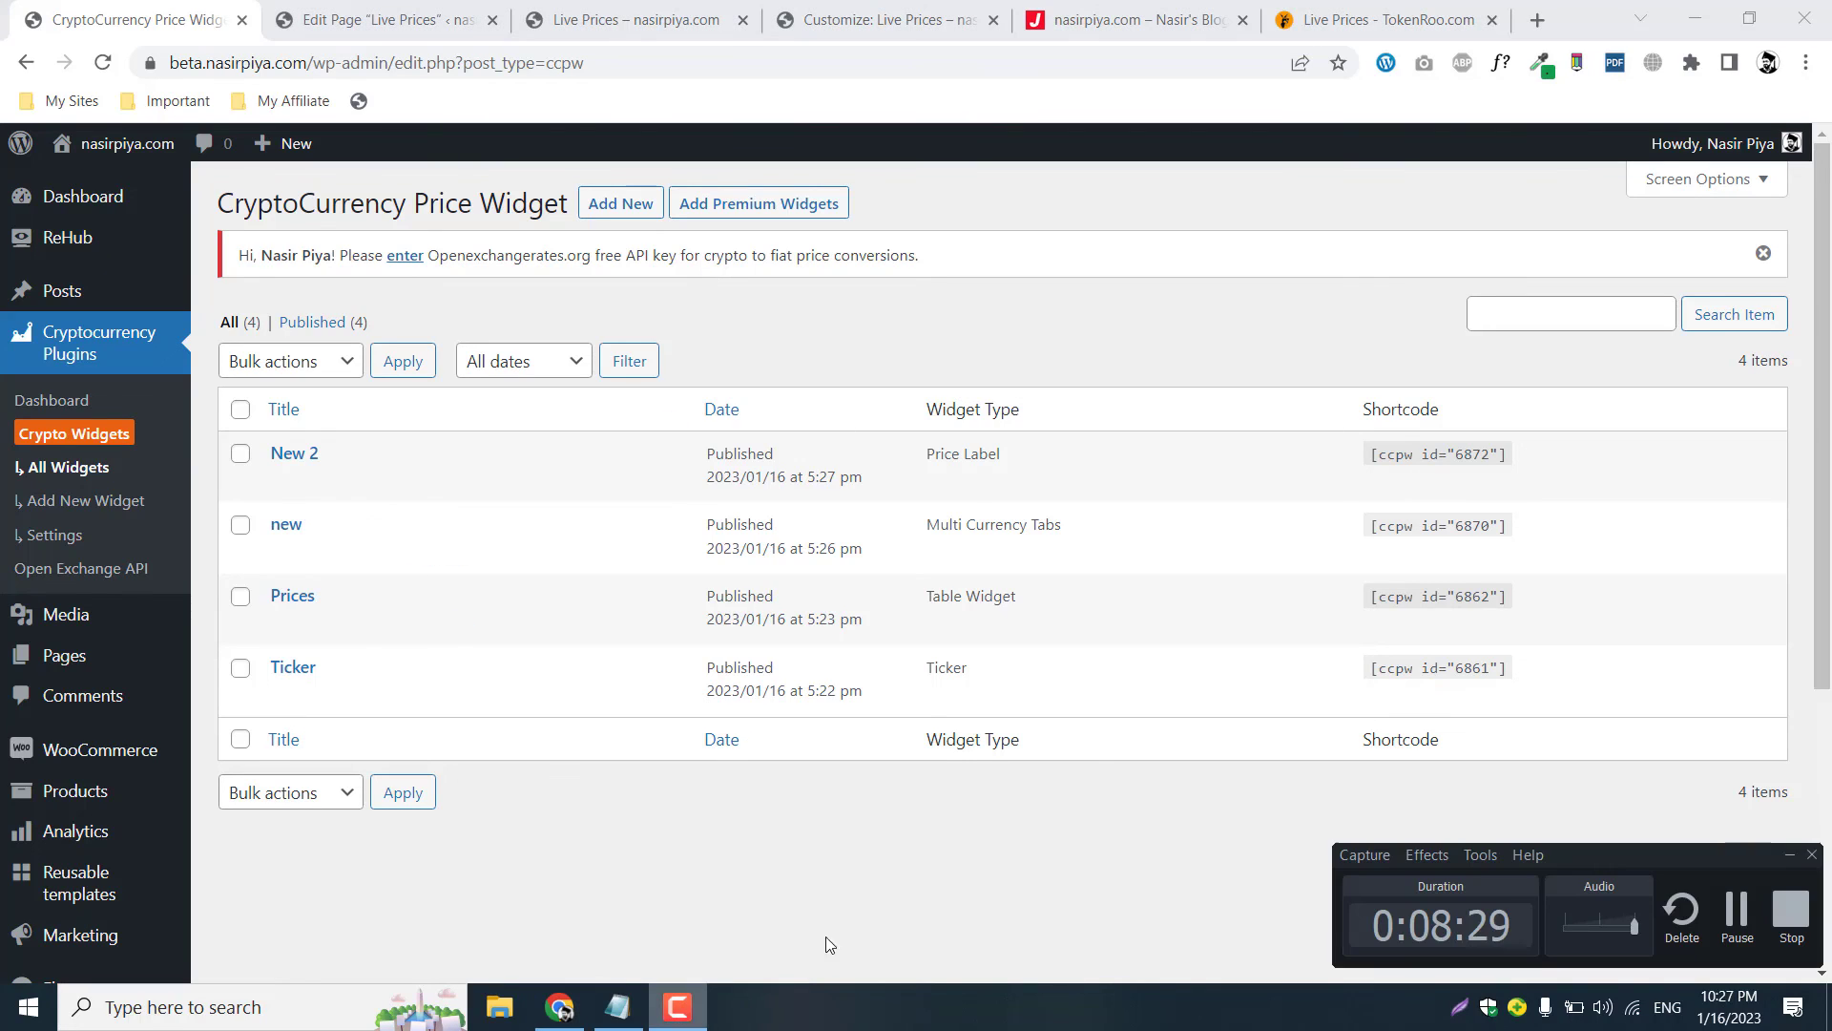